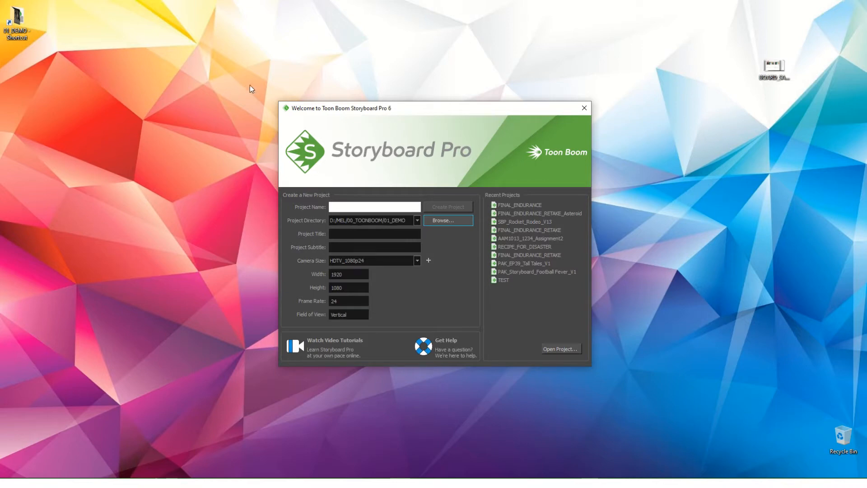
# Open the BOARD_SAMPLE image from the desktop, examine the storyboard page at full size, and put the viewer away
pyautogui.click(773, 74)
pyautogui.doubleClick(774, 72)
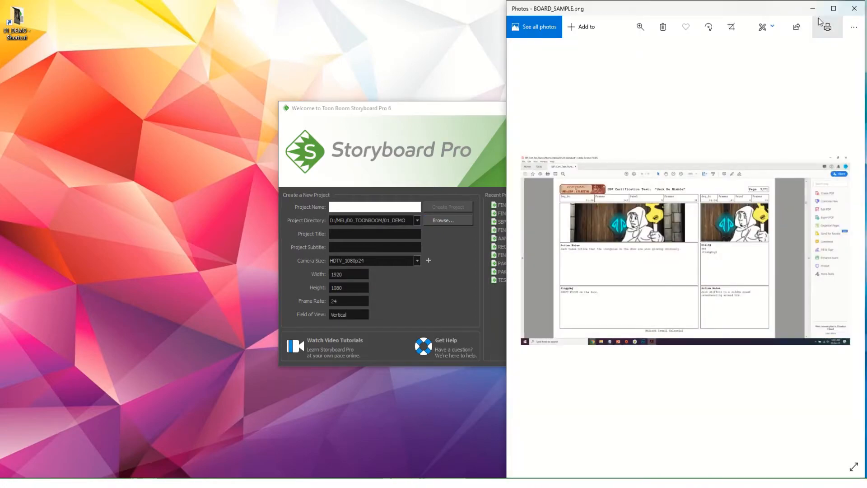
pyautogui.click(830, 10)
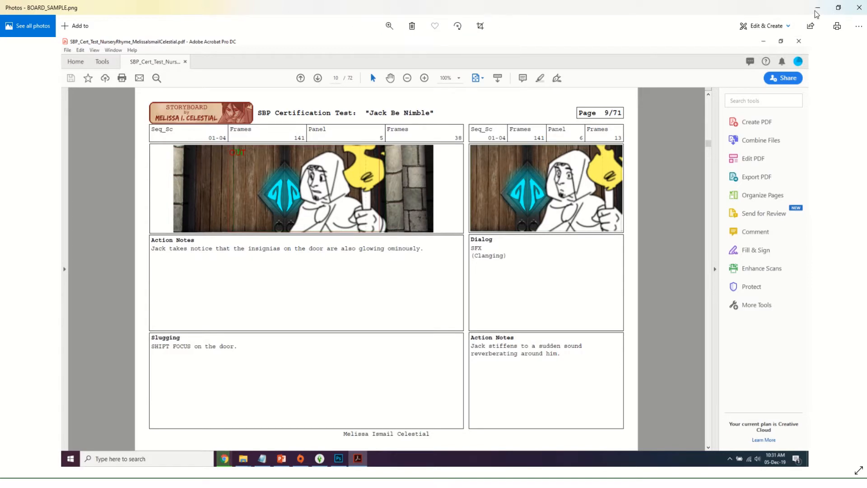
pyautogui.click(832, 8)
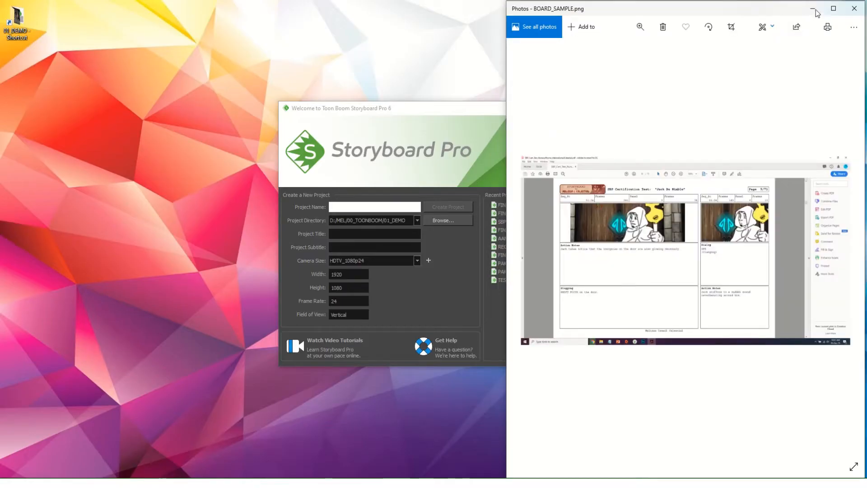
pyautogui.moveTo(776, 13); pyautogui.dragTo(737, 20)
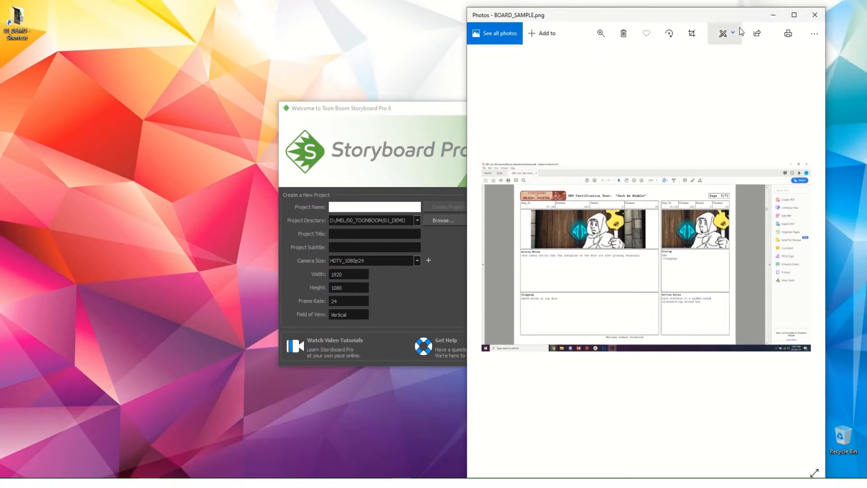
pyautogui.click(774, 18)
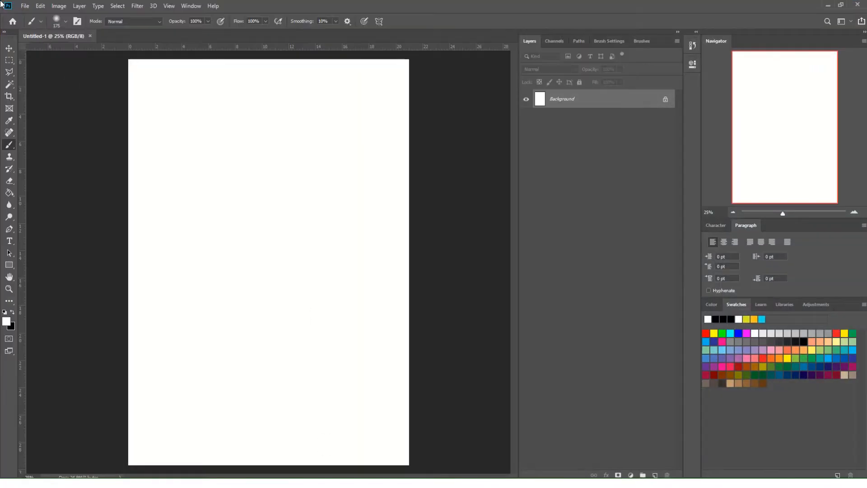
# Switch to Photoshop and open the BOARD_SAMPLE image from the Desktop folder
pyautogui.click(25, 6)
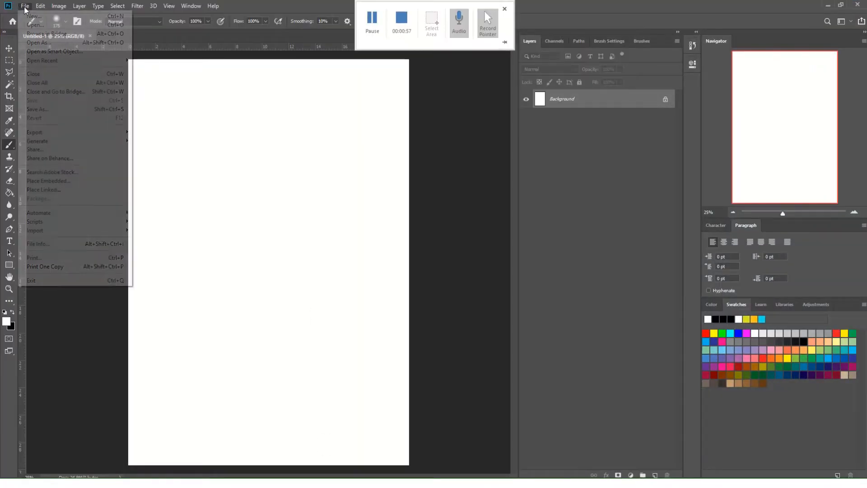
pyautogui.click(36, 27)
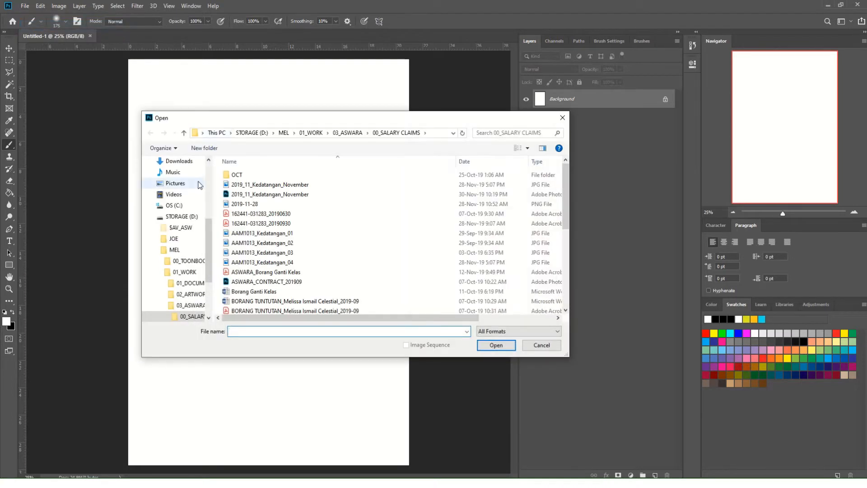
pyautogui.scroll(3, 181, 176)
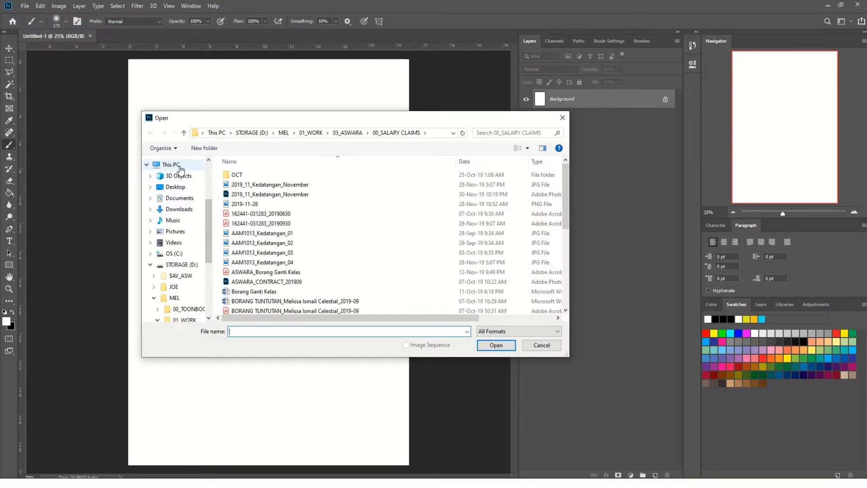
pyautogui.click(174, 165)
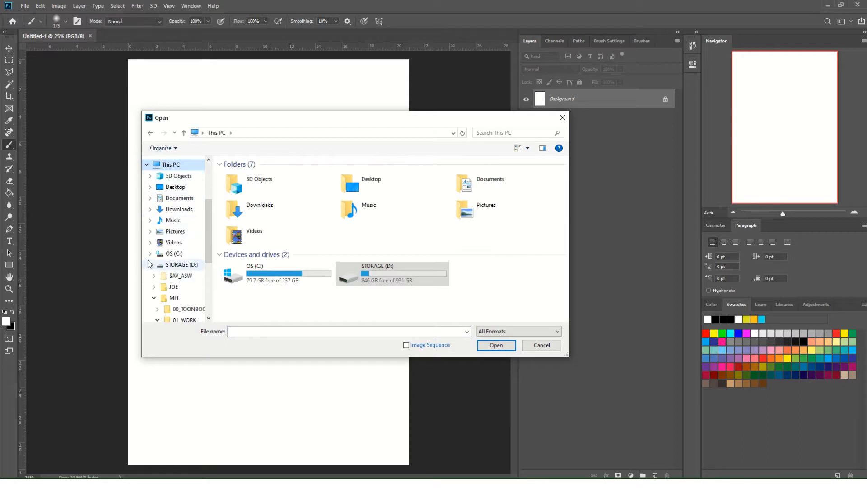
pyautogui.click(176, 187)
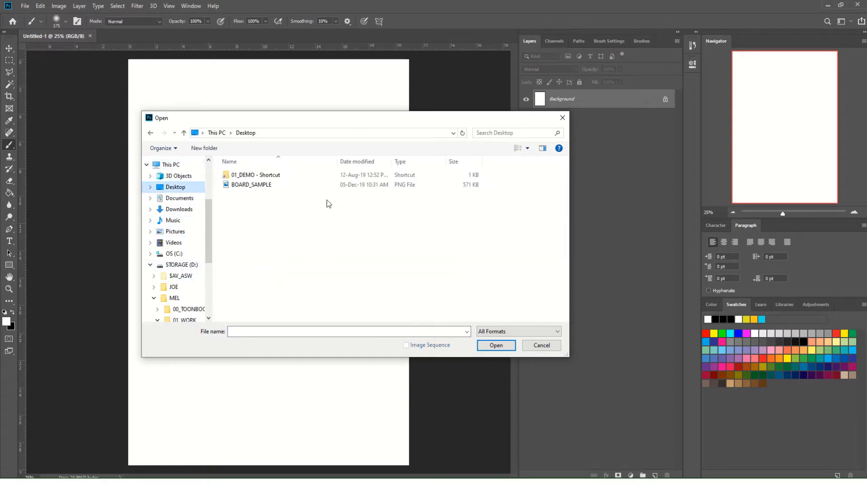
pyautogui.click(251, 185)
pyautogui.click(496, 345)
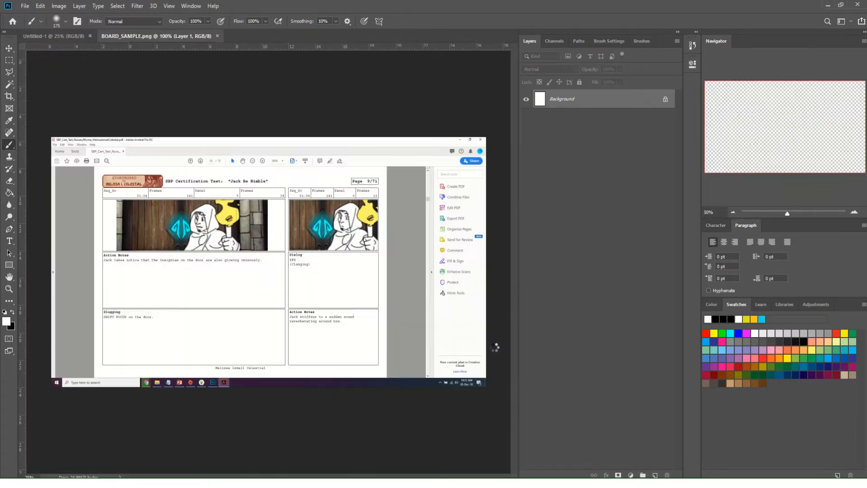
# Select the wide panel 5 picture with the Rectangular Marquee in Normal style, following the picture's edges
pyautogui.hotkey('ctrl', '+')
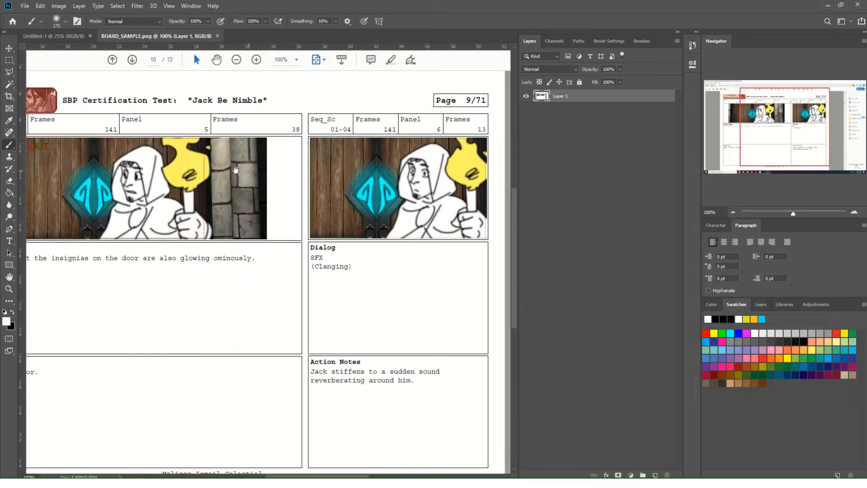
pyautogui.moveTo(174, 176)
pyautogui.mouseDown()
pyautogui.moveTo(192, 196)
pyautogui.moveTo(290, 215)
pyautogui.moveTo(249, 206)
pyautogui.moveTo(288, 205)
pyautogui.mouseUp()
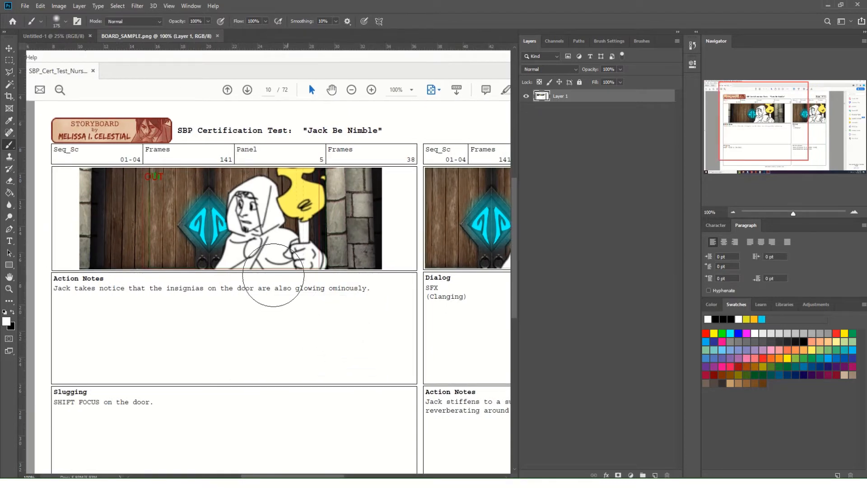
pyautogui.click(9, 60)
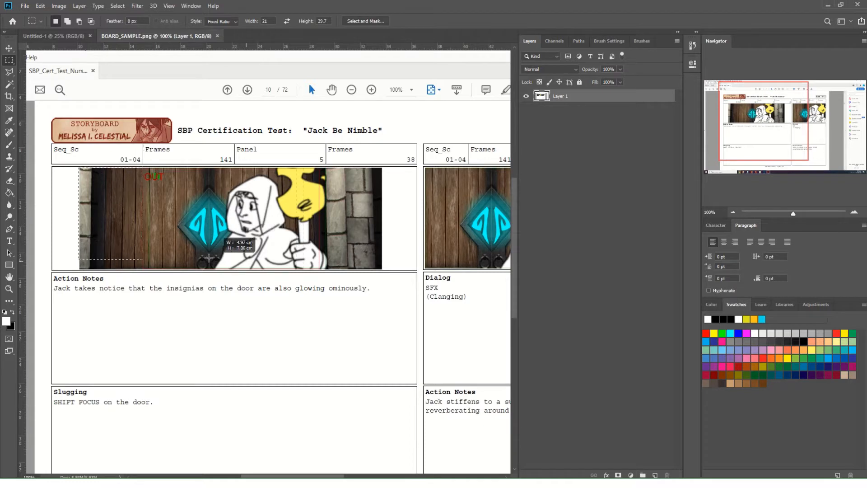
pyautogui.moveTo(79, 168); pyautogui.dragTo(140, 256)
pyautogui.click(204, 259)
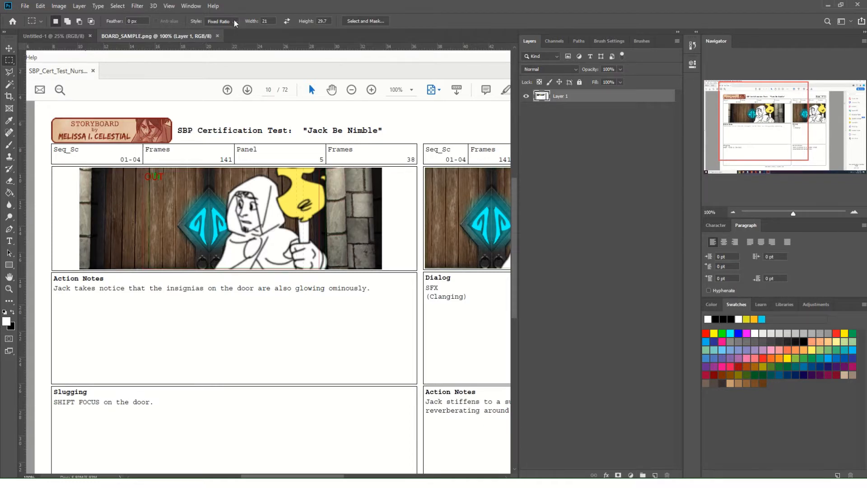
pyautogui.click(231, 25)
pyautogui.click(217, 30)
pyautogui.moveTo(79, 167); pyautogui.dragTo(383, 269)
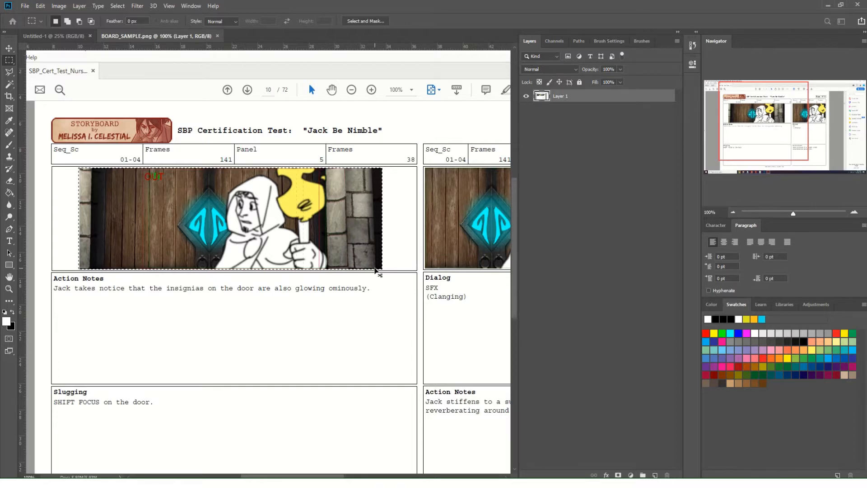
# Copy the selected panel picture and paste it into a new 671 x 220 px document
pyautogui.hotkey('ctrl', 'c')
pyautogui.hotkey('ctrl', 'n')
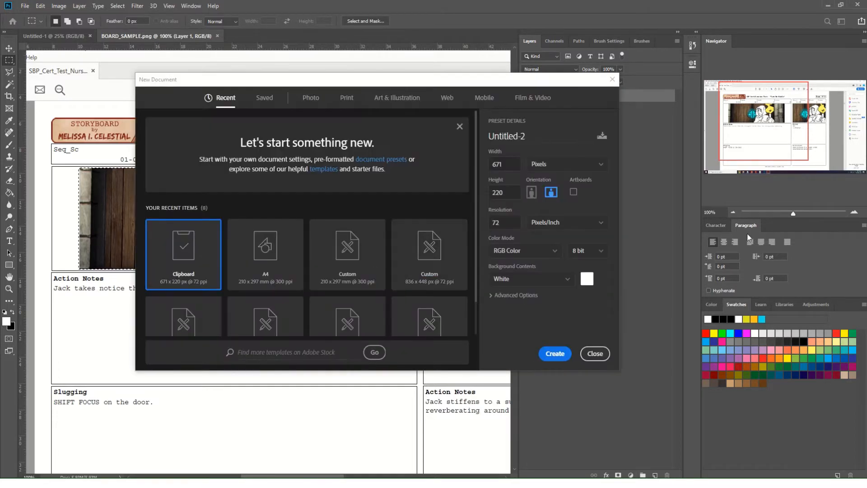
pyautogui.click(559, 356)
pyautogui.hotkey('ctrl', 'v')
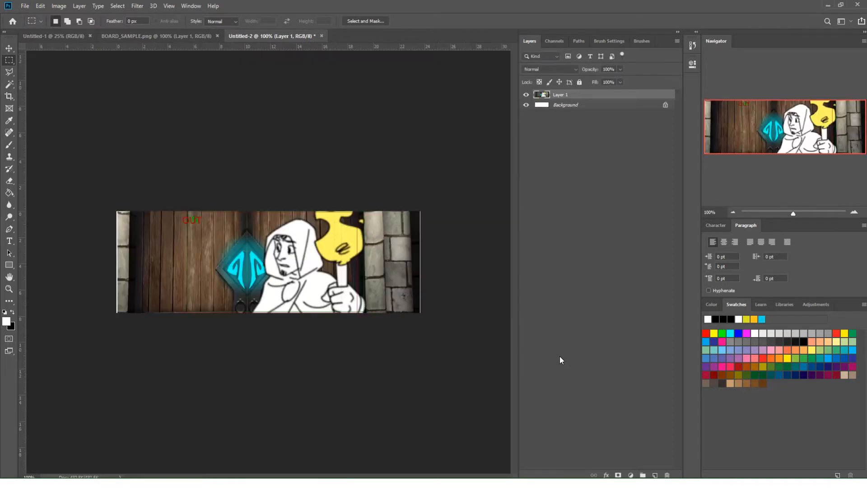
# Start saving the new document under a new name and create a new folder on the Desktop
pyautogui.click(30, 6)
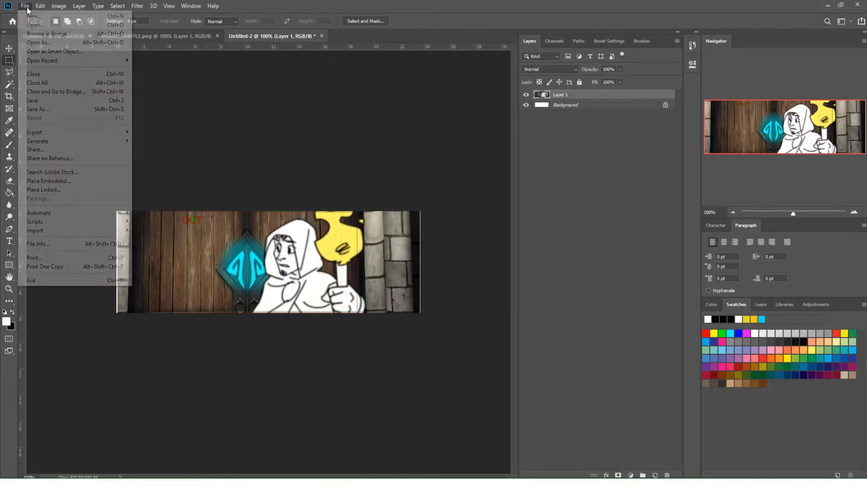
pyautogui.click(37, 110)
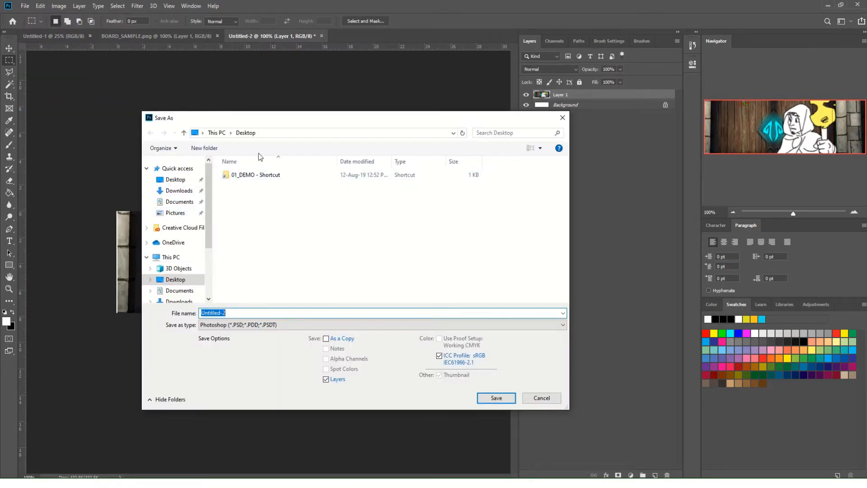
pyautogui.rightClick(292, 230)
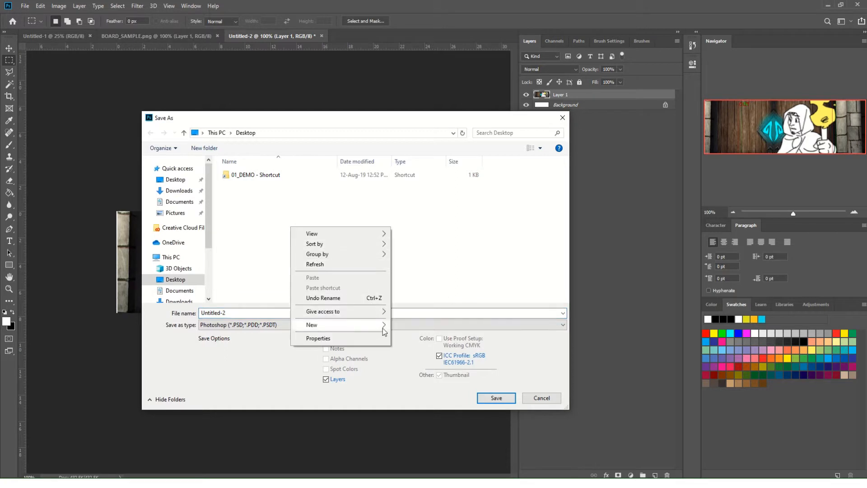
pyautogui.moveTo(384, 328)
pyautogui.click(409, 325)
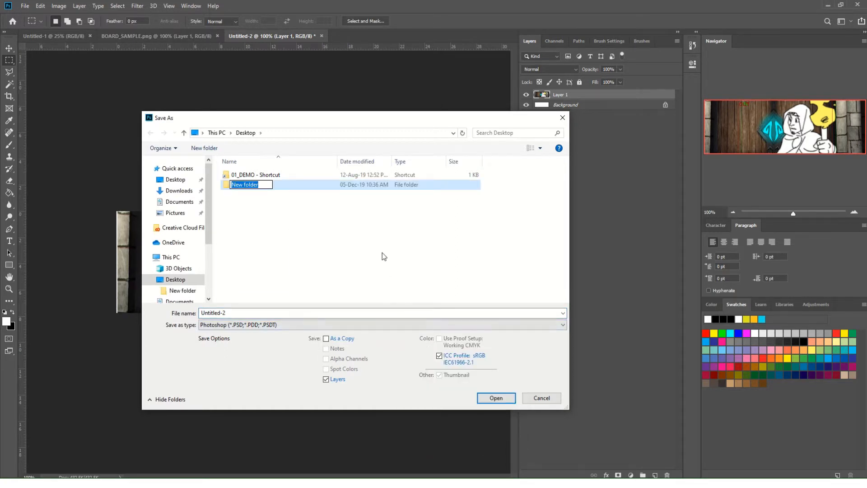
# Name the new folder AAM1013_1234_Assignment-3 and open it
pyautogui.write('AAM1013_Assignment')
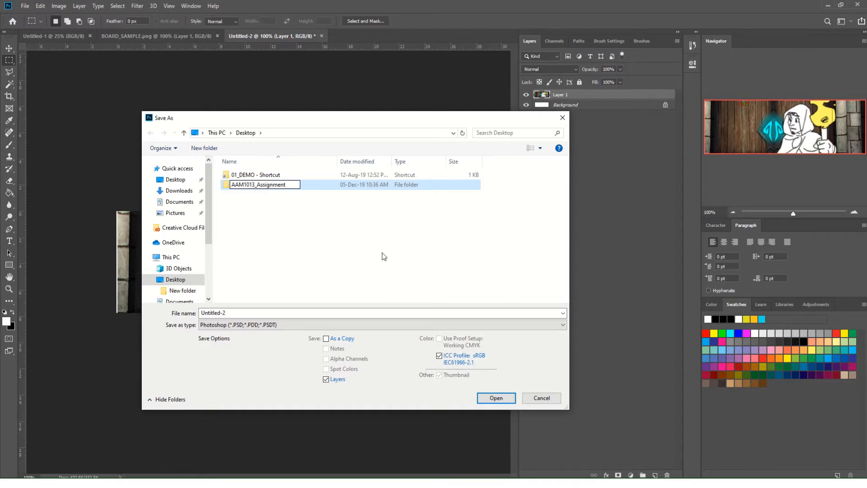
pyautogui.write('_2')
pyautogui.press('BackSpace')
pyautogui.write('3')
pyautogui.moveTo(286, 185); pyautogui.dragTo(290, 186)
pyautogui.write('-')
pyautogui.click(257, 185)
pyautogui.write('22')
pyautogui.press('BackSpace')
pyautogui.write('34_')
pyautogui.press('Return')
pyautogui.press('Return')
# Create a subfolder named _IMG inside the assignment folder and open it
pyautogui.rightClick(307, 218)
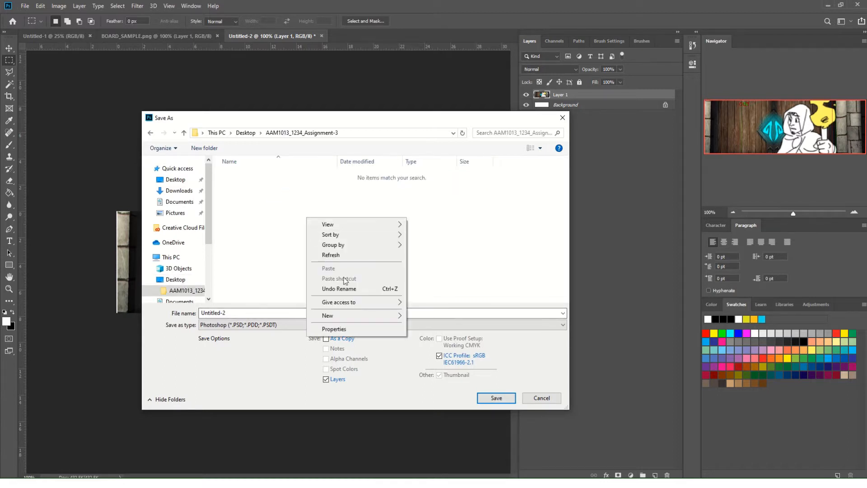
pyautogui.moveTo(398, 318)
pyautogui.click(427, 316)
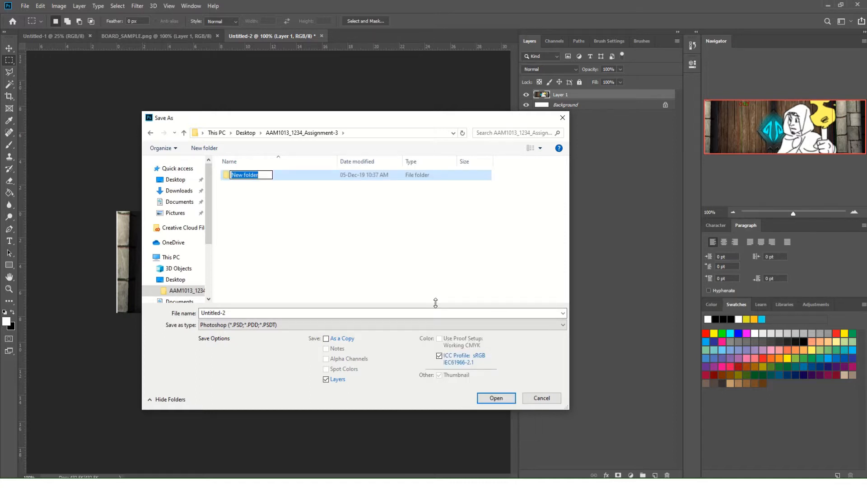
pyautogui.write('S')
pyautogui.press('BackSpace')
pyautogui.write('_IMG')
pyautogui.click(234, 188)
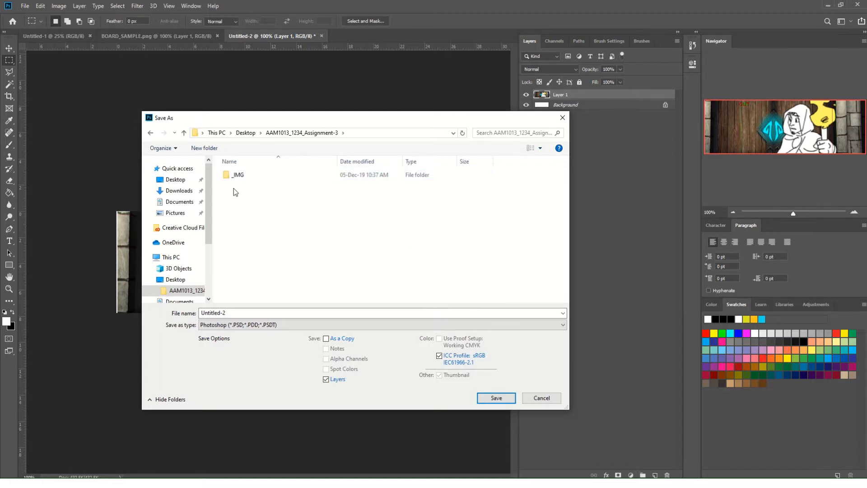
pyautogui.doubleClick(236, 175)
# Save the panel picture in the _IMG folder as a JPEG named Sc001_01 with Maximum quality 12
pyautogui.click(246, 312)
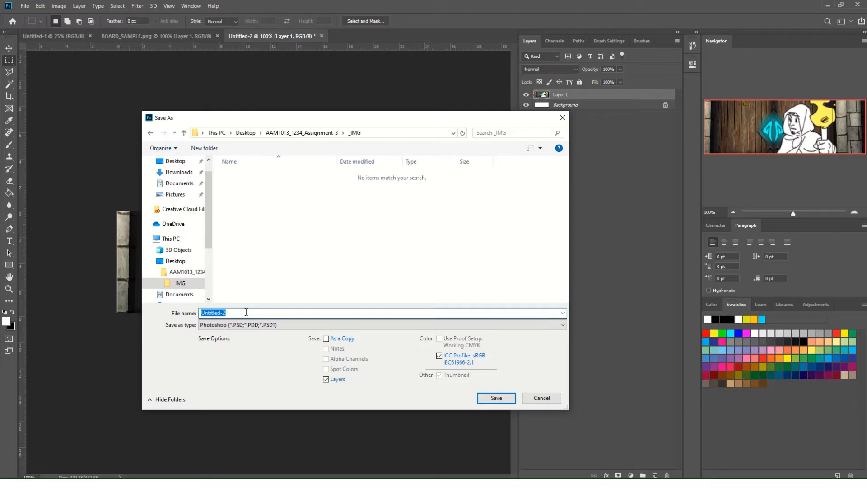
pyautogui.write('Sc001_01')
pyautogui.moveTo(278, 121); pyautogui.dragTo(346, 120)
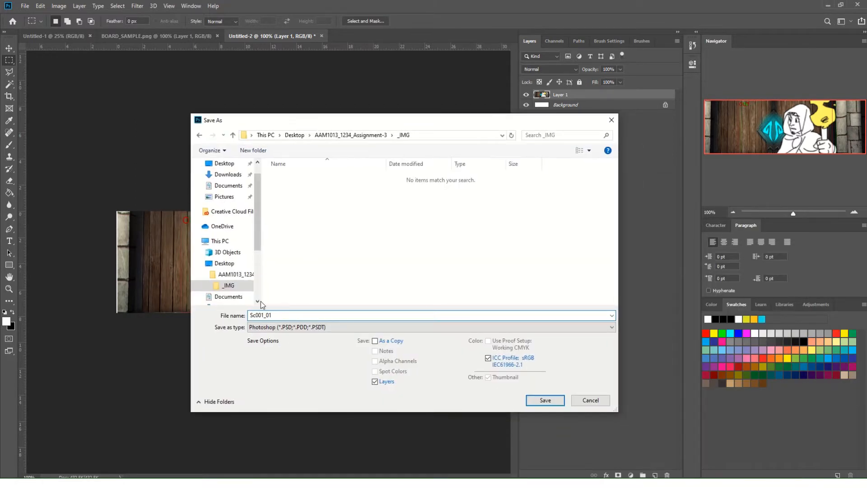
pyautogui.click(286, 326)
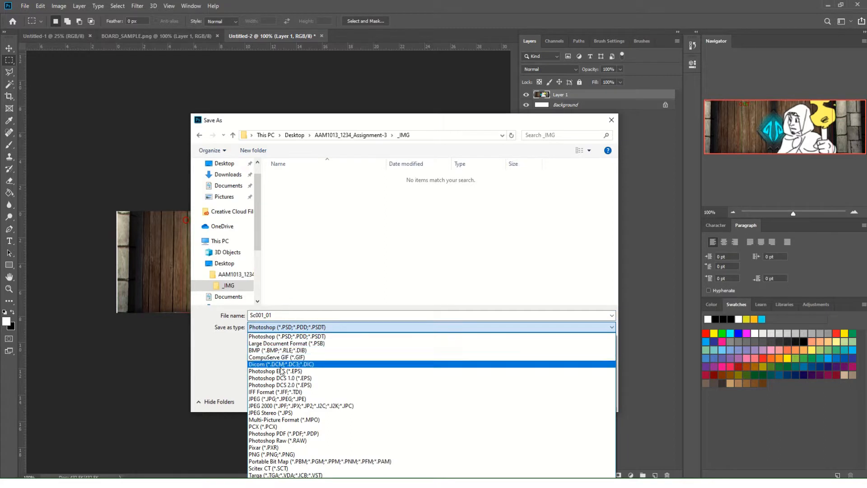
pyautogui.click(277, 399)
pyautogui.doubleClick(294, 315)
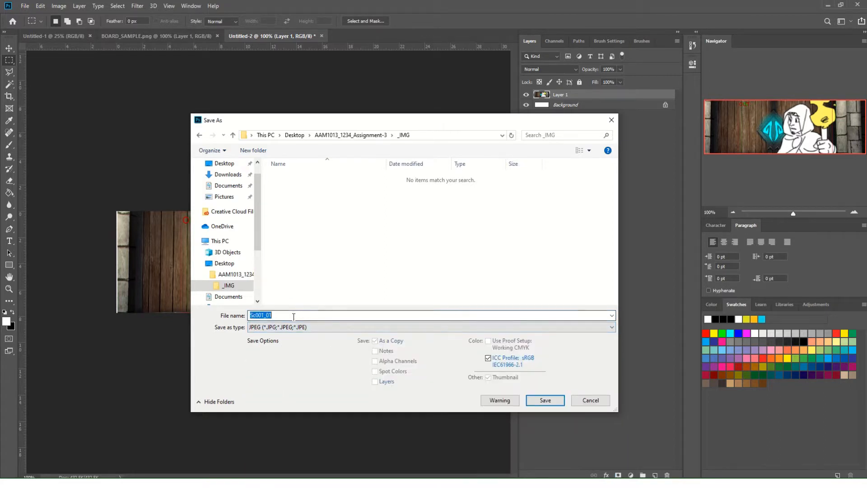
pyautogui.click(270, 316)
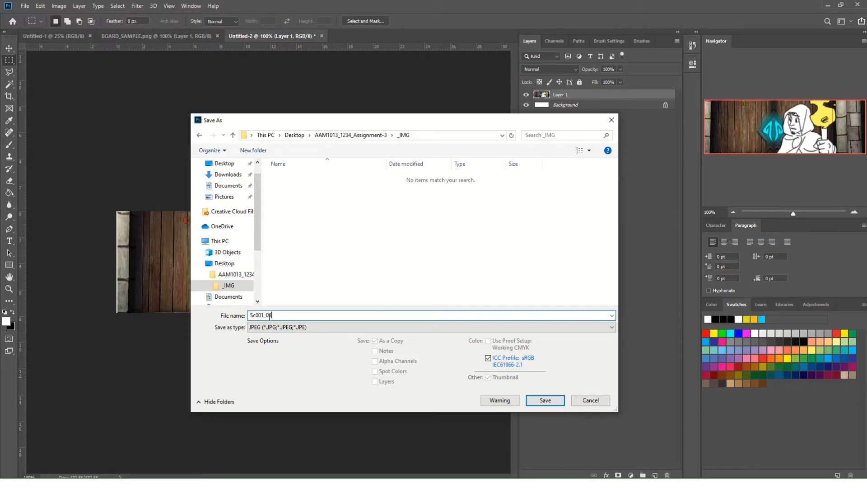
pyautogui.moveTo(283, 316); pyautogui.dragTo(244, 314)
pyautogui.click(274, 315)
pyautogui.click(555, 401)
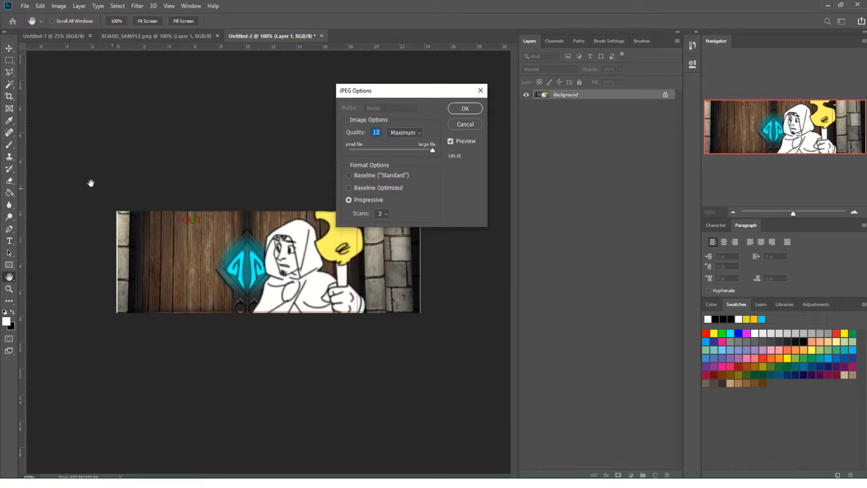
pyautogui.click(464, 110)
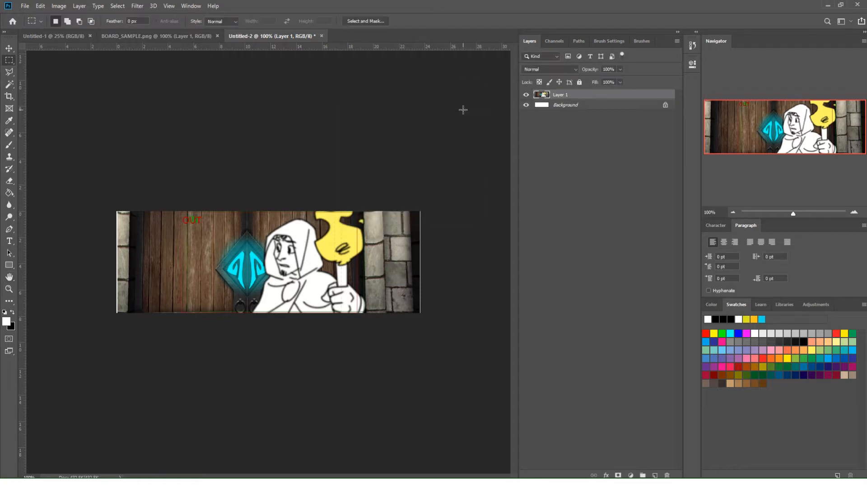
# Select the picture of panel 6 on the BOARD_SAMPLE.png storyboard page with a rectangular marquee and copy it
pyautogui.click(149, 37)
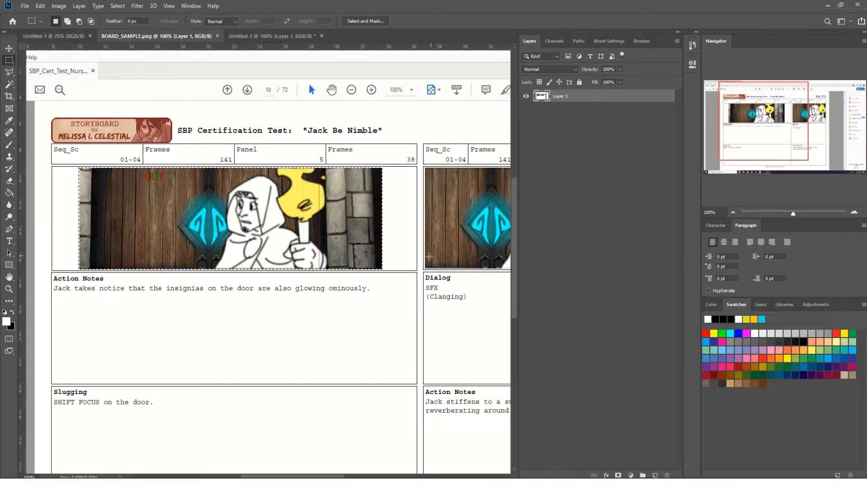
pyautogui.moveTo(430, 241); pyautogui.dragTo(141, 244)
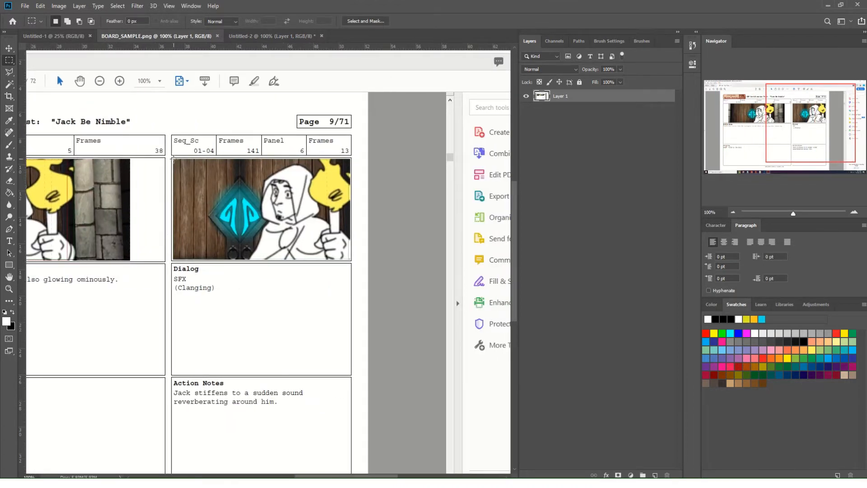
pyautogui.moveTo(171, 159); pyautogui.dragTo(350, 261)
# Close the untitled document holding the first panel picture without saving it
pyautogui.click(301, 35)
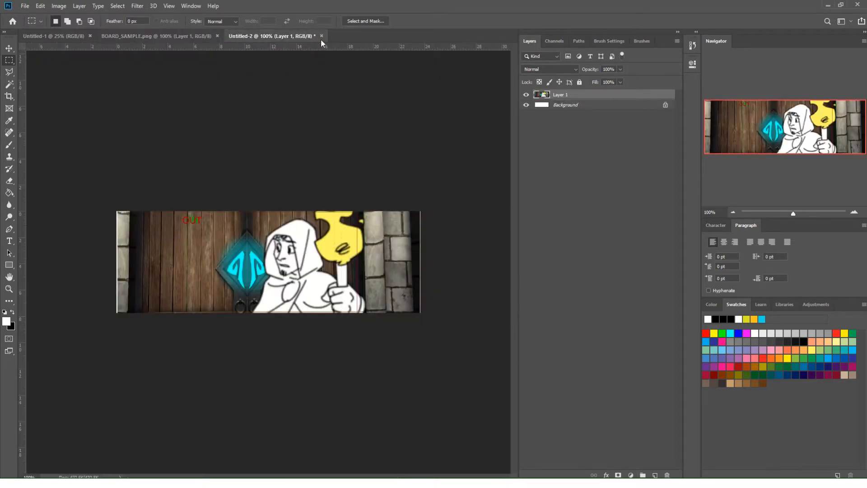
pyautogui.click(321, 36)
pyautogui.click(432, 182)
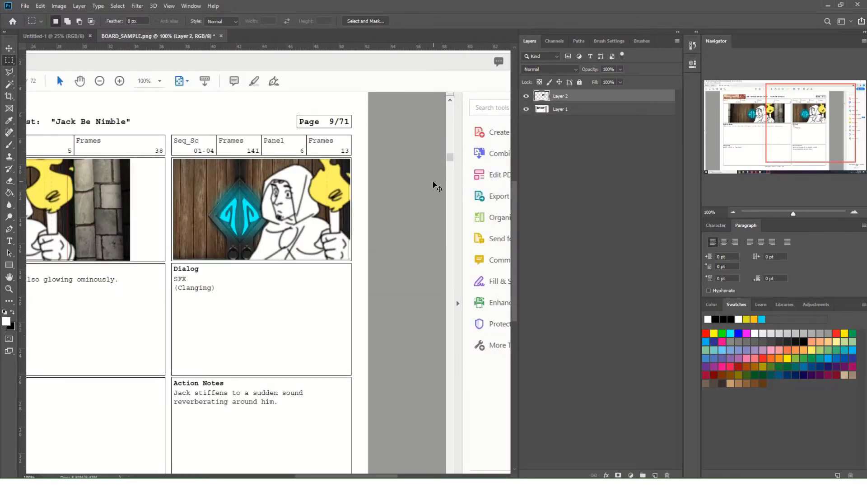
# Create a new 391 x 220 px document from the clipboard preset and paste the copied panel picture into it
pyautogui.hotkey('ctrl', 'n')
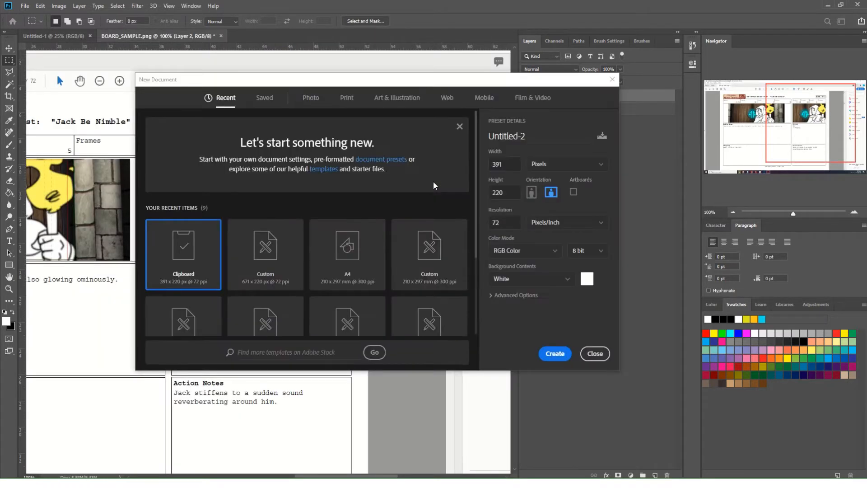
pyautogui.click(555, 357)
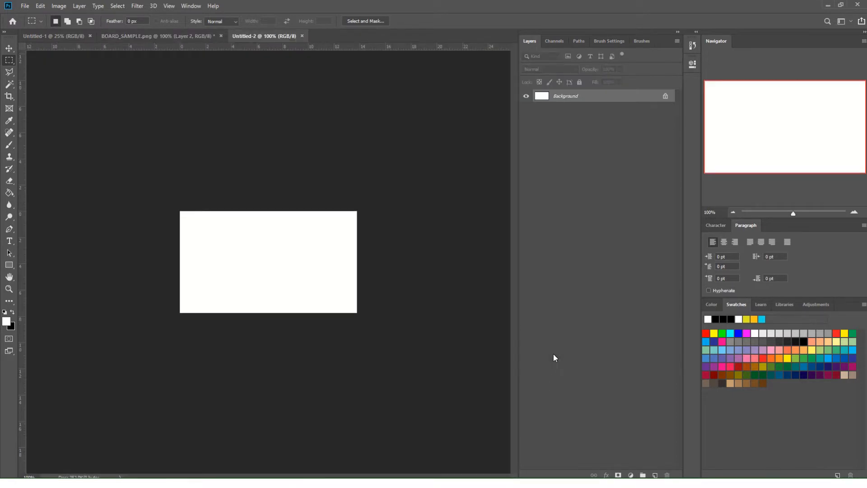
pyautogui.hotkey('ctrl', 'v')
# Save the pasted panel picture in the _IMG folder as a JPEG named Sc001_02 with Maximum quality 12
pyautogui.click(24, 6)
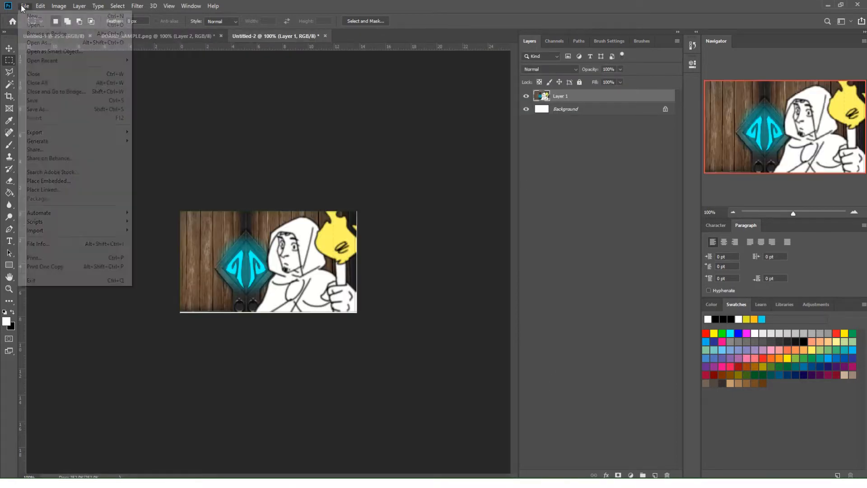
pyautogui.click(94, 111)
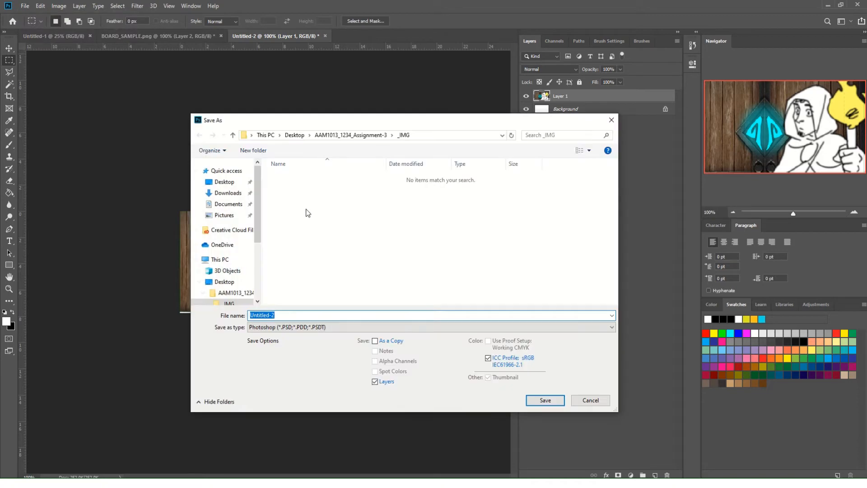
pyautogui.click(298, 327)
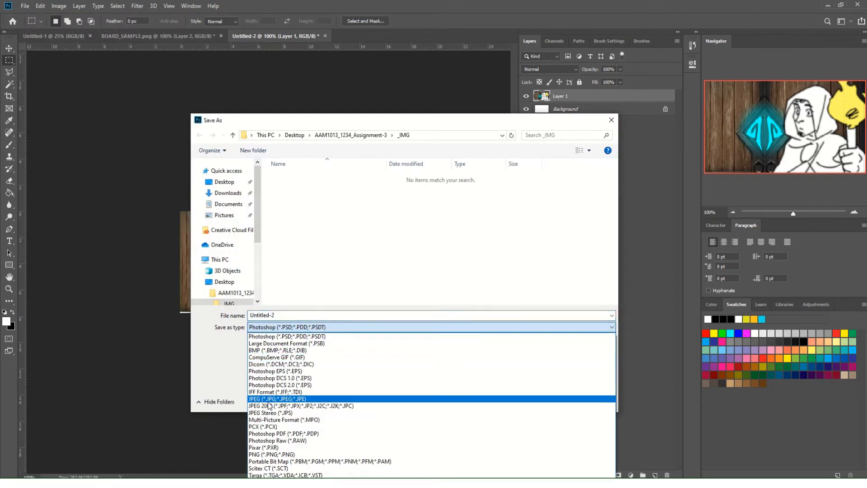
pyautogui.click(270, 390)
pyautogui.click(291, 177)
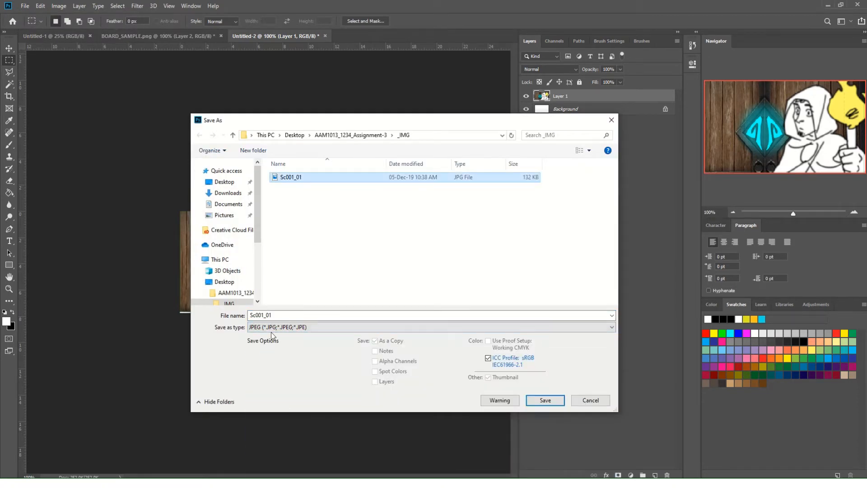
pyautogui.click(278, 316)
pyautogui.click(276, 315)
pyautogui.write('2')
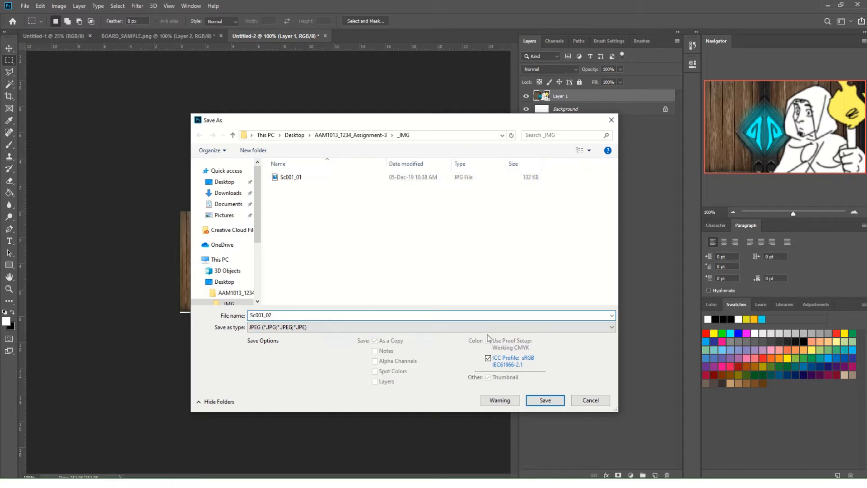
pyautogui.click(545, 400)
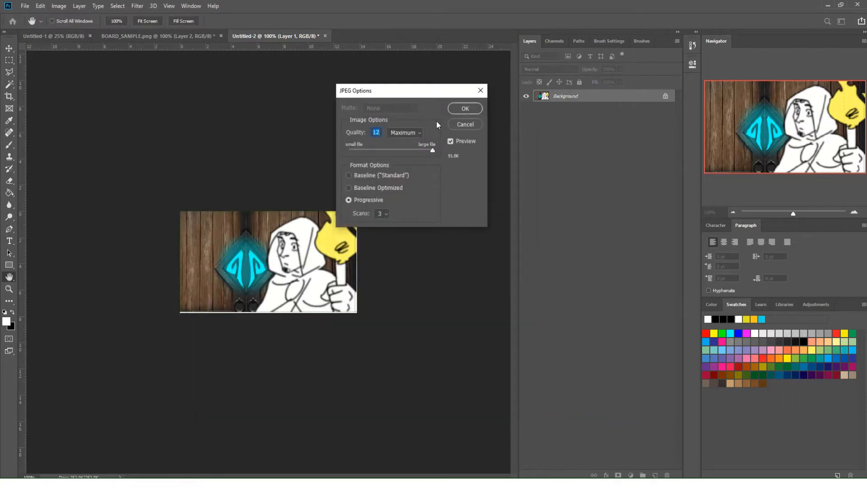
pyautogui.click(463, 110)
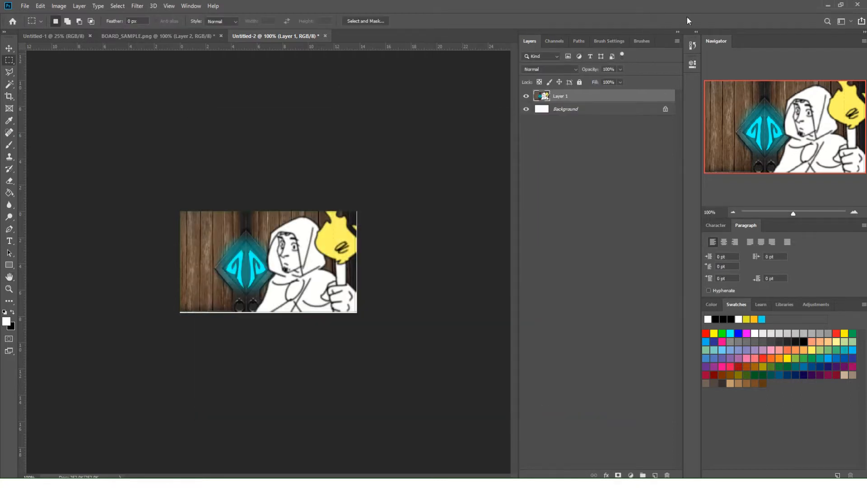
# Switch to Storyboard Pro and set the new project's directory to the AAM1013_1234_Assignment-3 folder on the Desktop
pyautogui.click(829, 8)
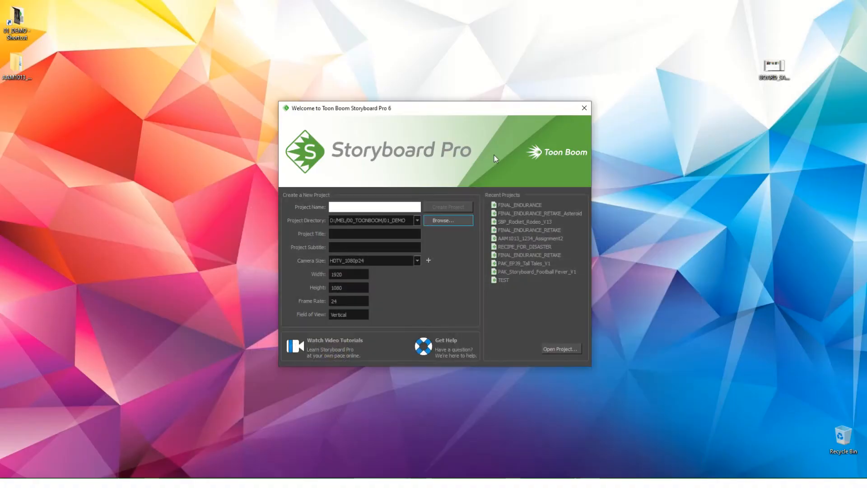
pyautogui.moveTo(403, 111); pyautogui.dragTo(395, 182)
pyautogui.click(335, 293)
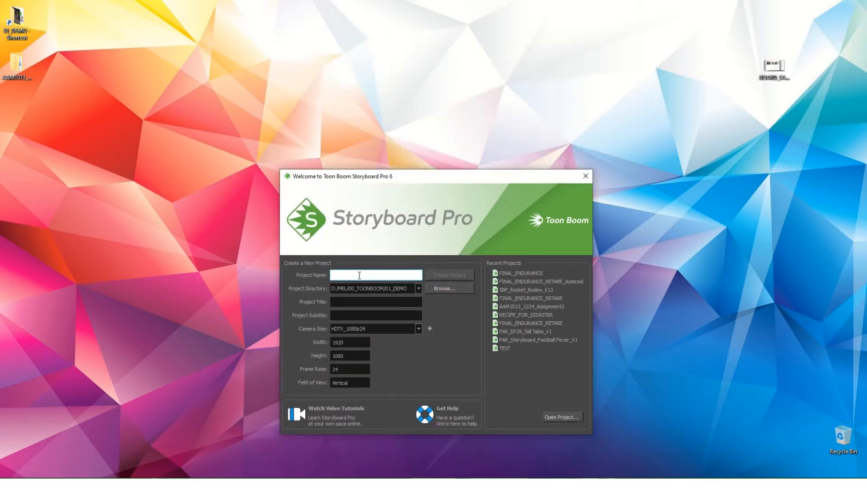
pyautogui.click(452, 289)
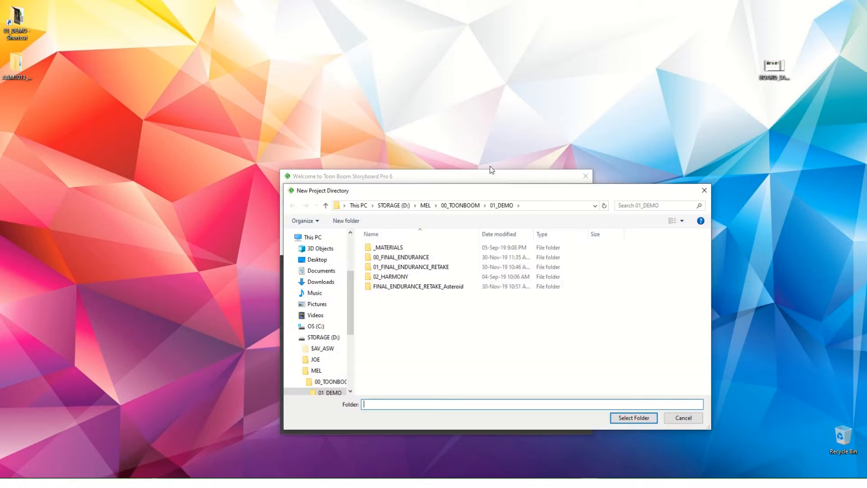
pyautogui.click(23, 59)
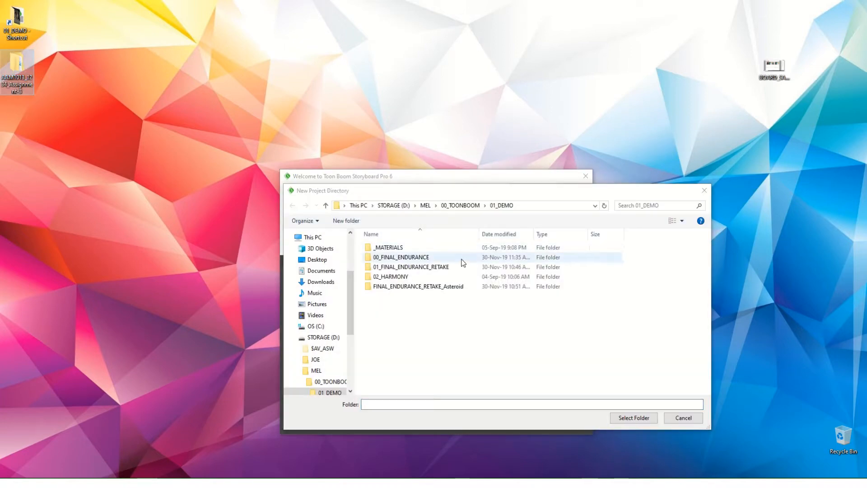
pyautogui.click(322, 259)
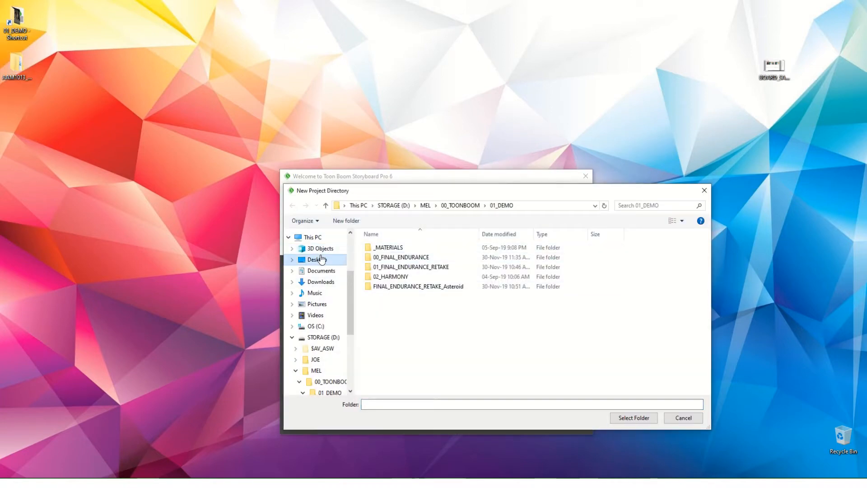
pyautogui.doubleClick(406, 247)
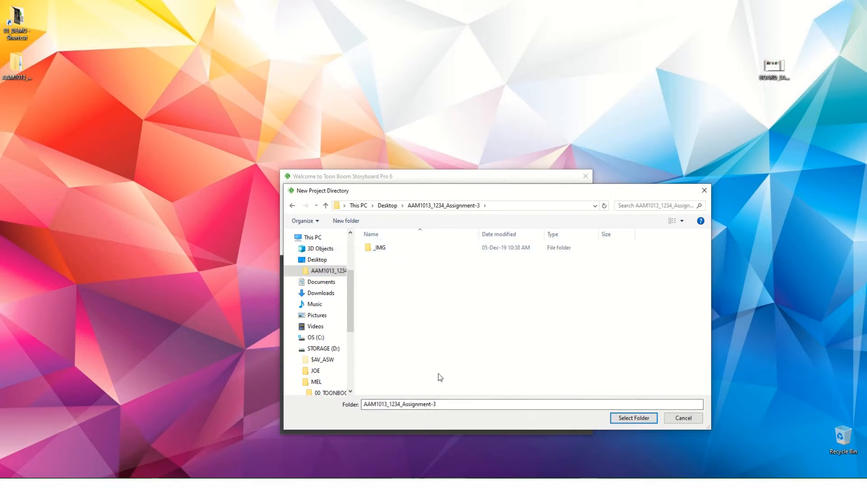
pyautogui.click(634, 418)
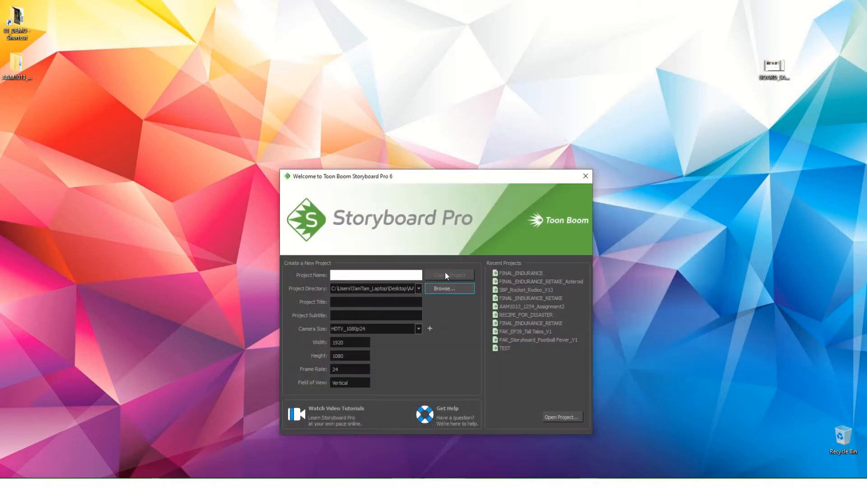
# Name the new project AAM1013_1234_Assignment-3
pyautogui.click(396, 276)
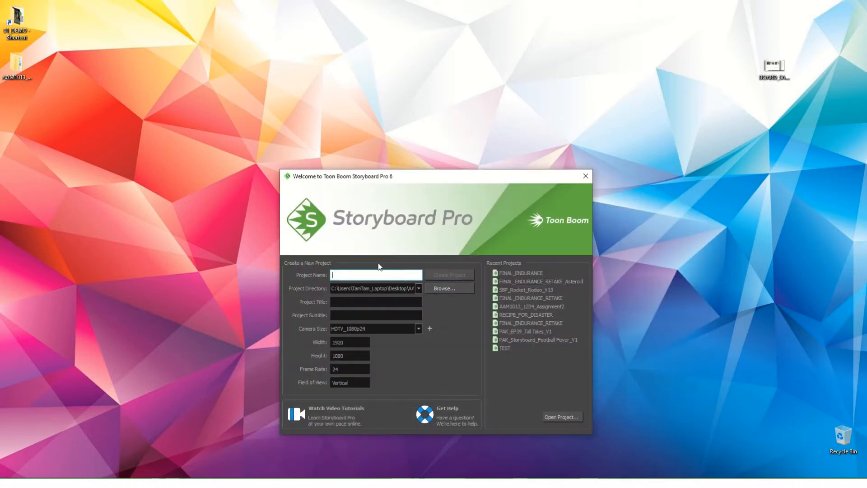
pyautogui.write('AAM1013_1234_A')
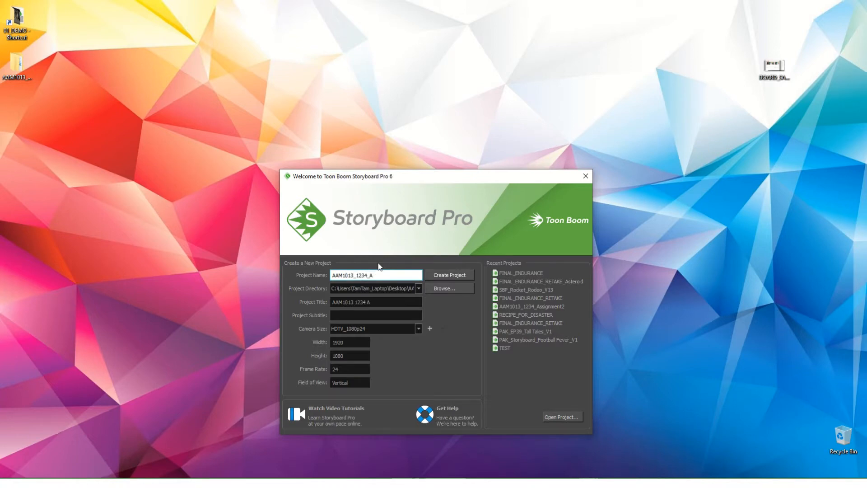
pyautogui.write('ssingmen')
pyautogui.click(382, 275)
pyautogui.press('BackSpace')
pyautogui.press('BackSpace')
pyautogui.write('gn')
pyautogui.click(396, 275)
pyautogui.write('-')
pyautogui.click(370, 315)
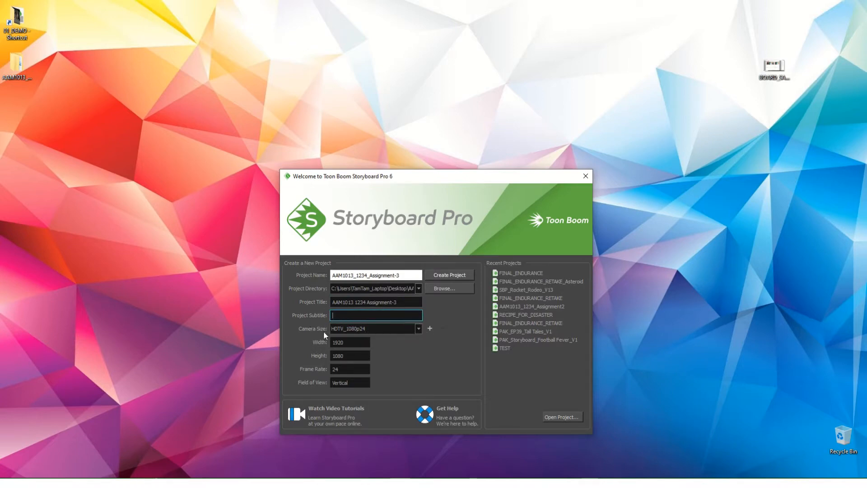
# Review the camera size presets and start a new custom resolution named AAM1013_Assignment
pyautogui.click(418, 329)
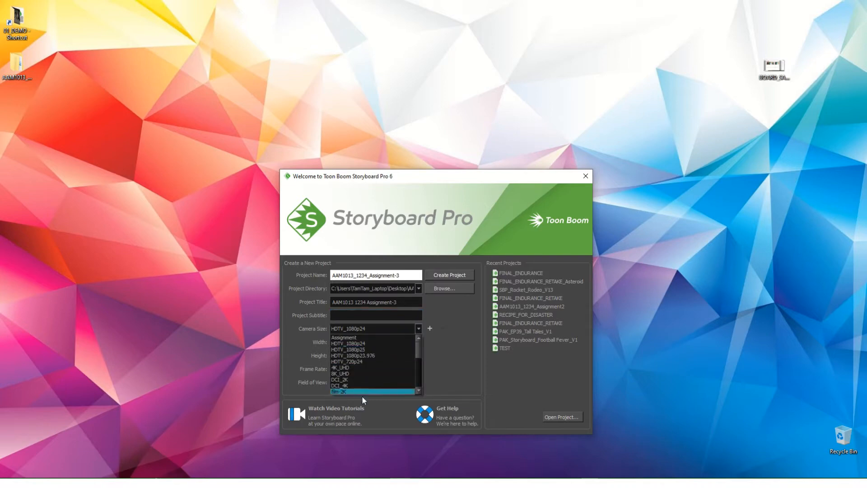
pyautogui.moveTo(419, 355); pyautogui.dragTo(424, 386)
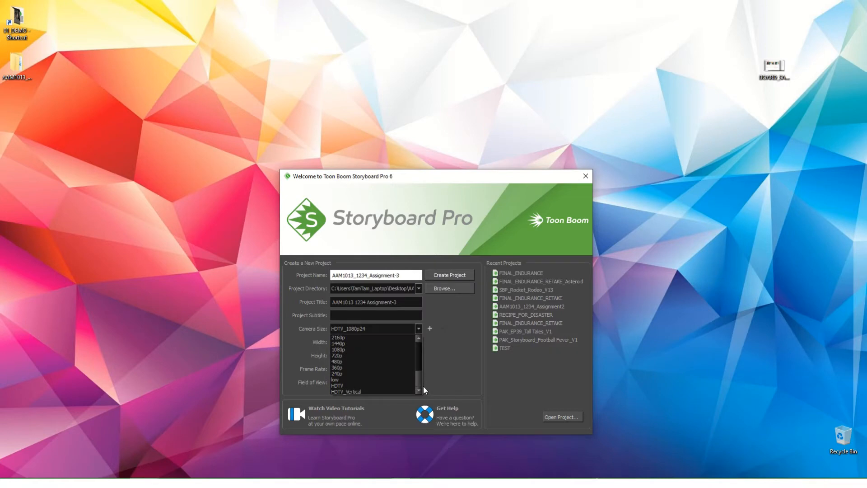
pyautogui.click(438, 341)
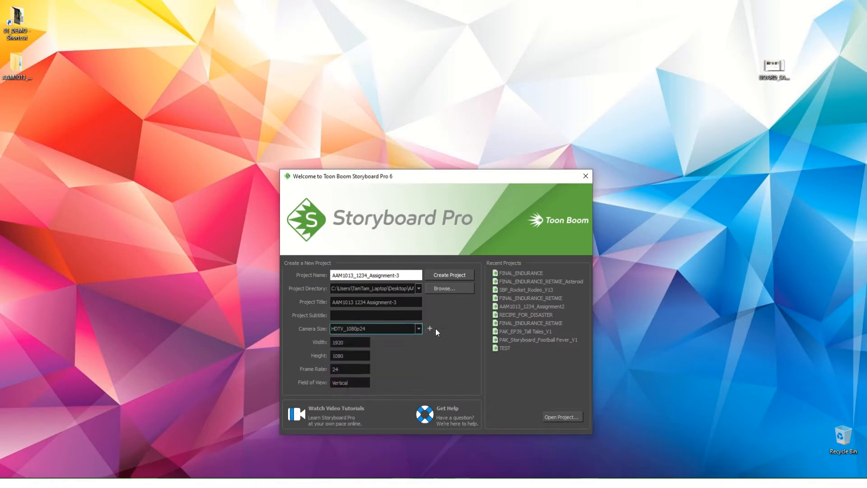
pyautogui.click(429, 329)
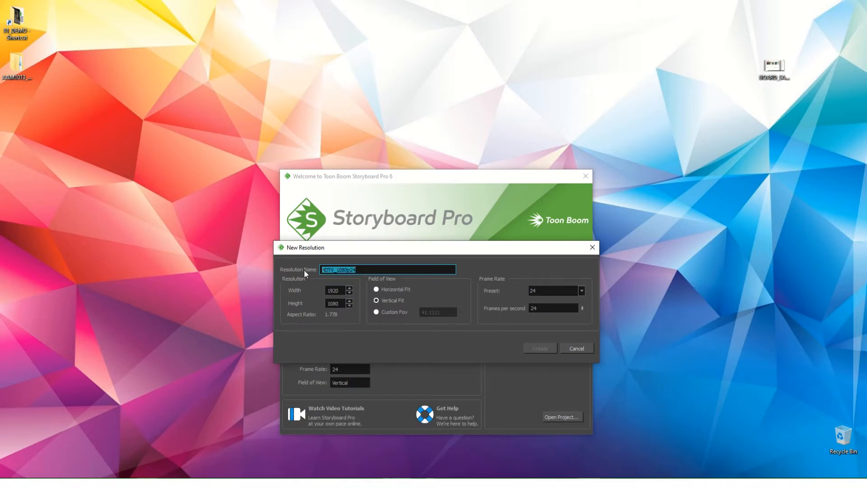
pyautogui.write('AAM1013_Assignment')
pyautogui.press('Tab')
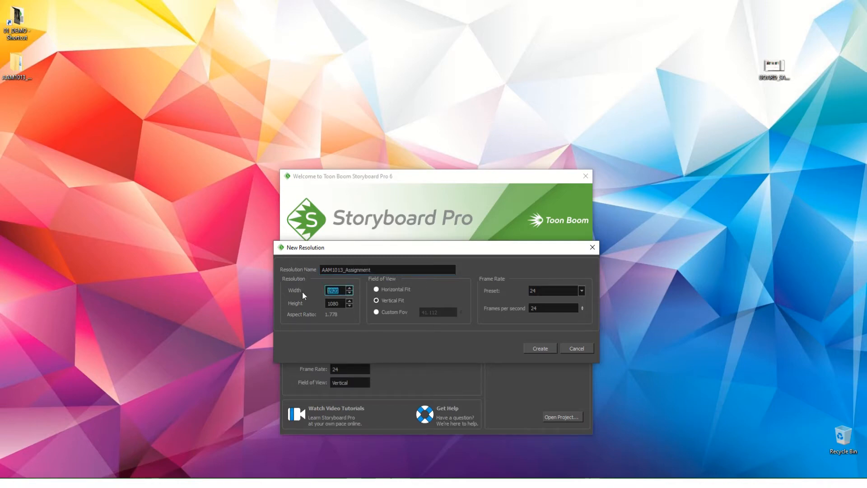
# Set the new resolution to 720 x 405 at 25 frames per second and create it
pyautogui.write('720')
pyautogui.press('Tab')
pyautogui.write('405')
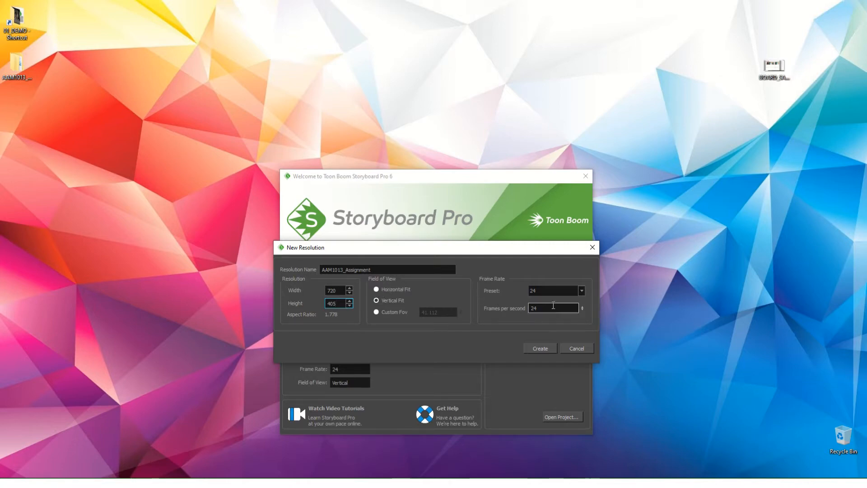
pyautogui.doubleClick(535, 309)
pyautogui.write('25')
pyautogui.click(337, 289)
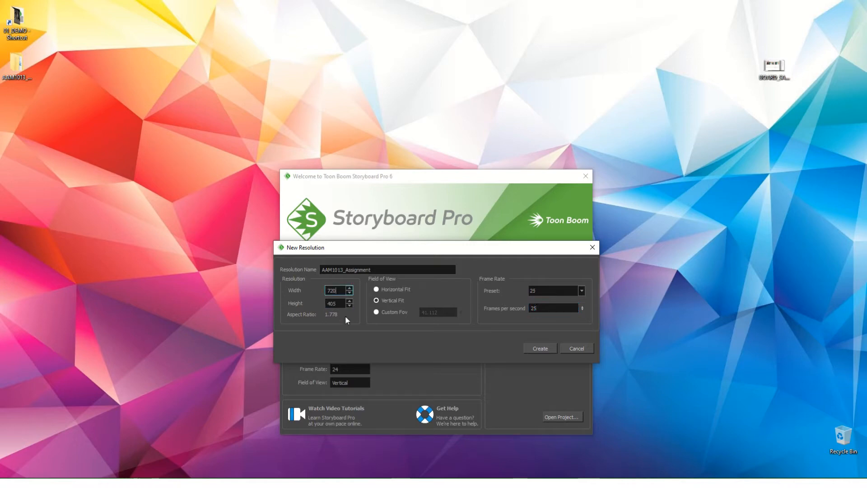
pyautogui.click(339, 303)
pyautogui.click(550, 350)
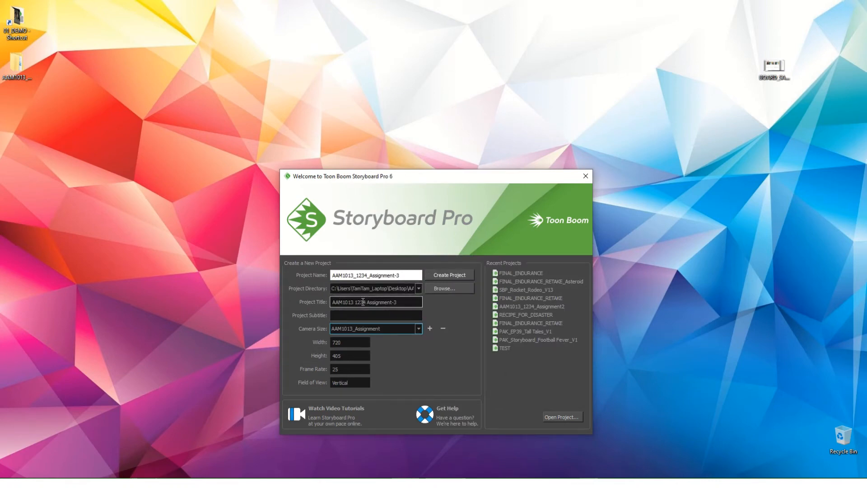
# Create the AAM1013_1234_Assignment-3 project and show its panels as thumbnails
pyautogui.click(387, 275)
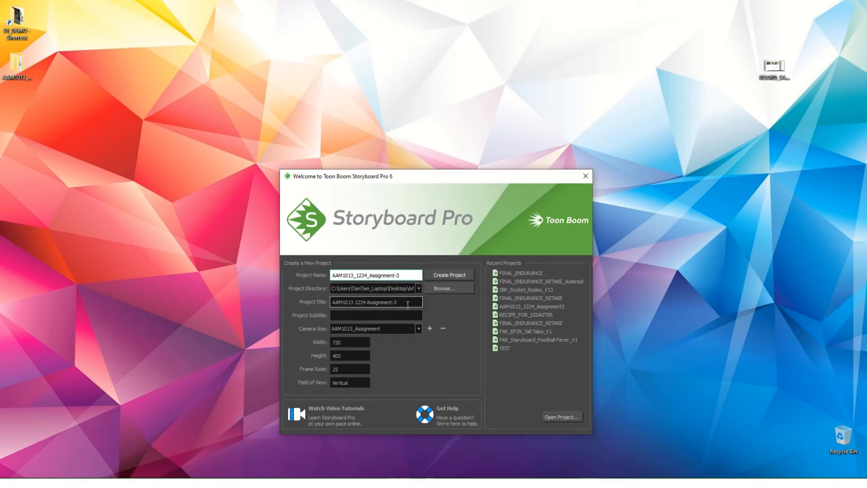
pyautogui.click(404, 302)
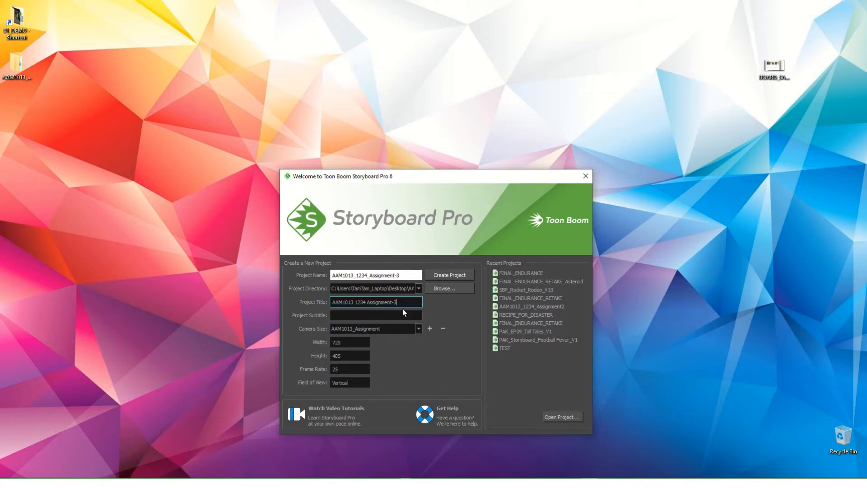
pyautogui.click(437, 277)
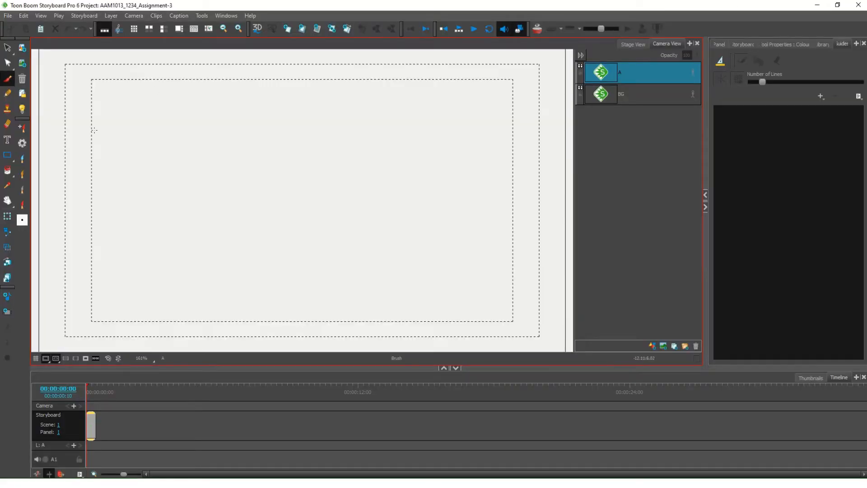
pyautogui.click(810, 377)
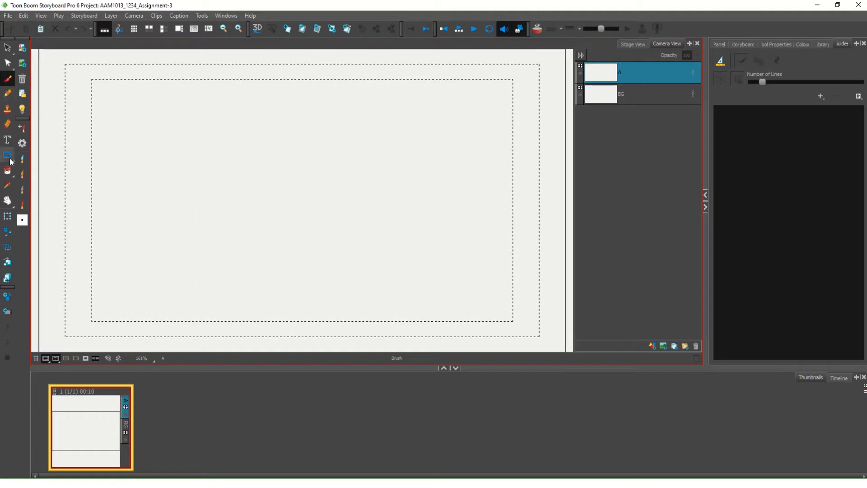
# Show the panel's scene, duration and caption information and widen the camera view beside the layer list
pyautogui.click(718, 44)
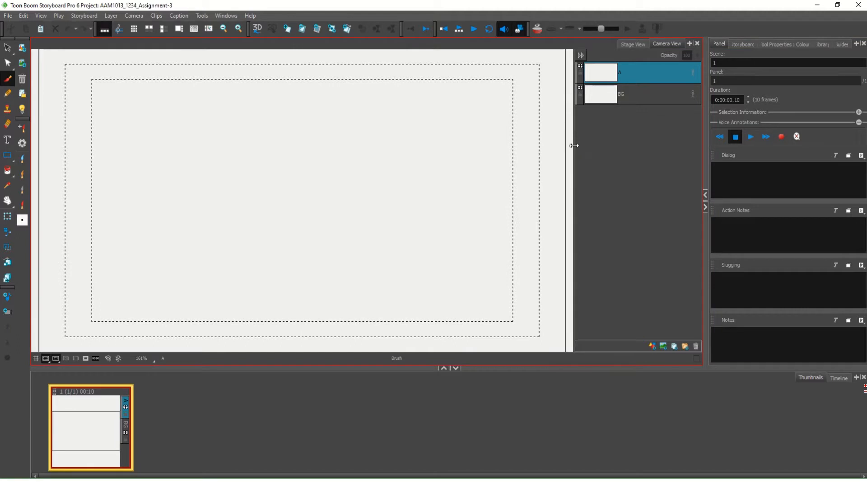
pyautogui.moveTo(573, 145); pyautogui.dragTo(619, 146)
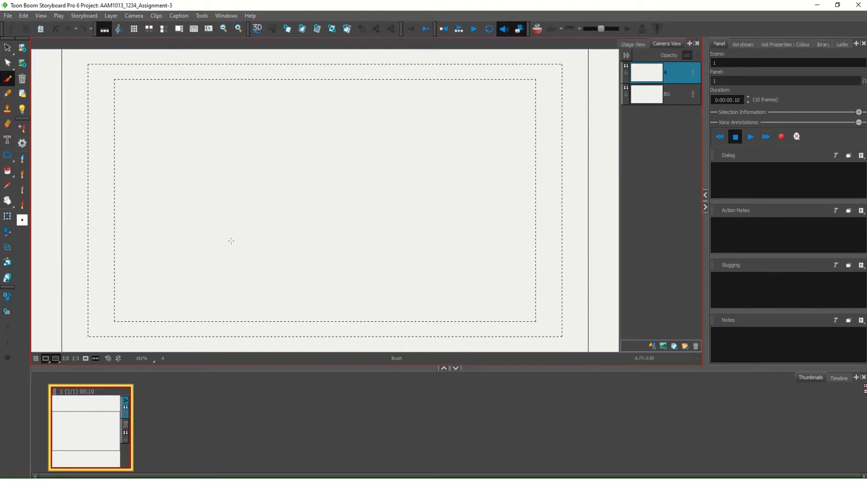
pyautogui.click(8, 15)
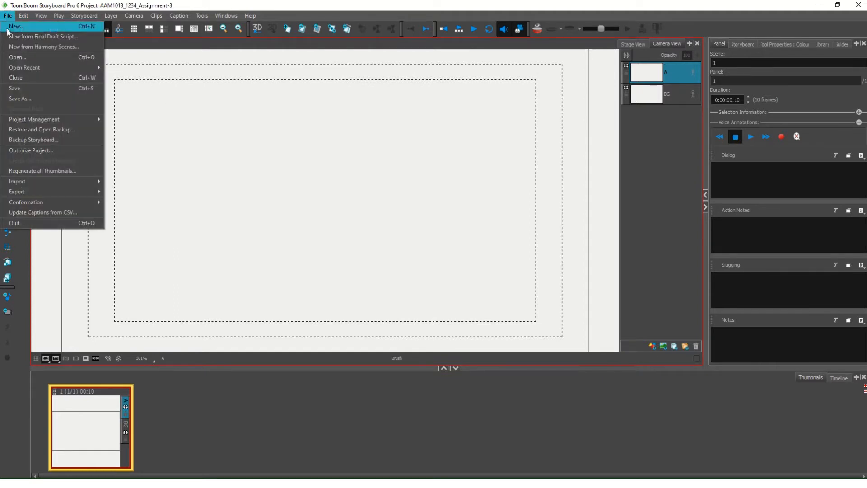
pyautogui.moveTo(86, 183)
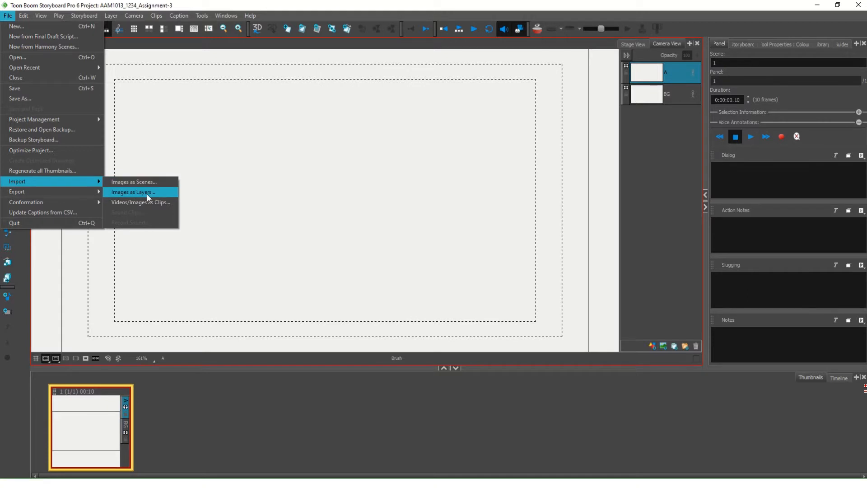
pyautogui.click(280, 4)
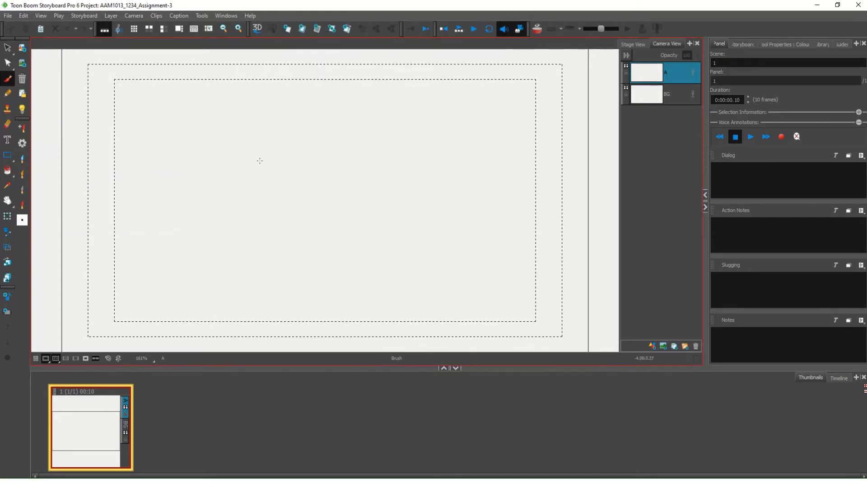
# Start importing images as scenes and browse to the _IMG folder inside the desktop's AAM1013_1234_Assignment-3 folder
pyautogui.scroll(-1, 267, 161)
pyautogui.scroll(-3, 393, 123)
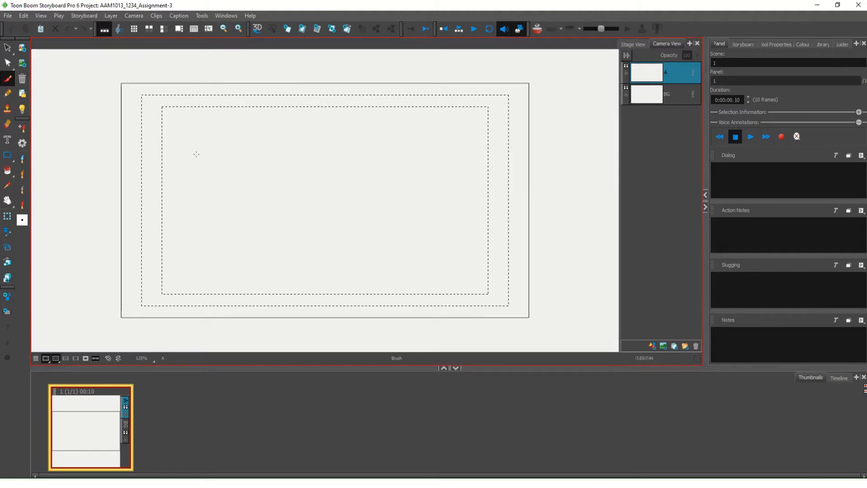
pyautogui.click(7, 15)
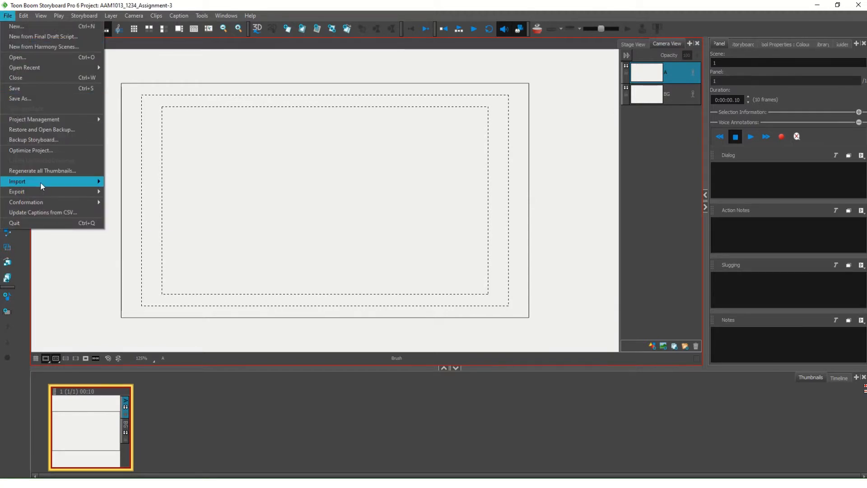
pyautogui.moveTo(42, 183)
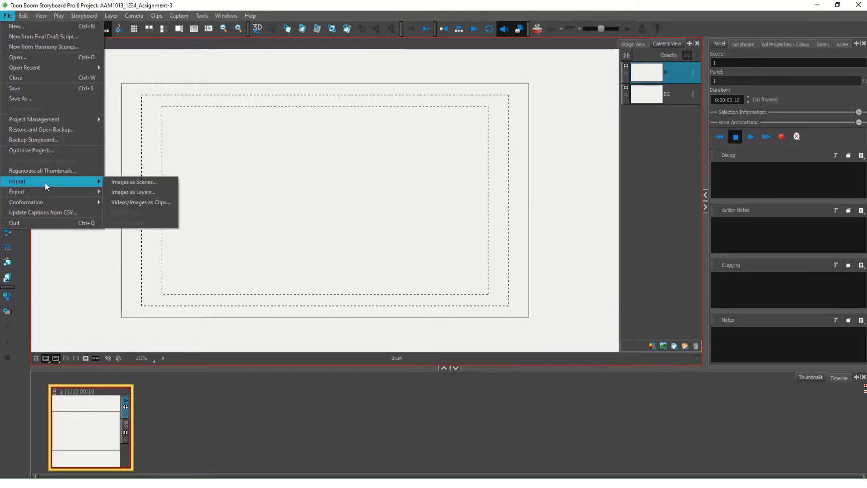
pyautogui.click(145, 184)
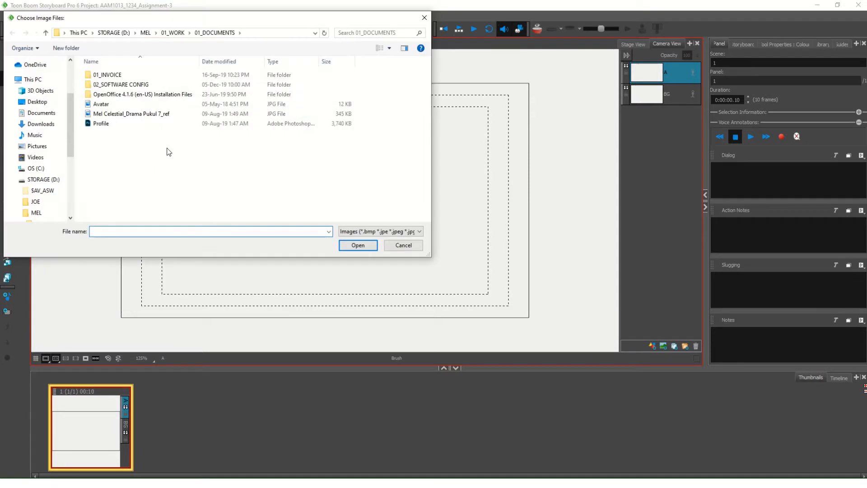
pyautogui.click(37, 79)
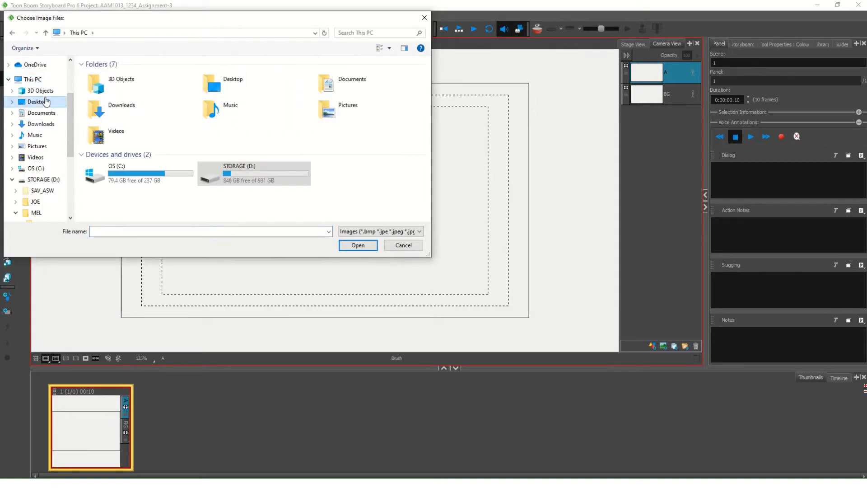
pyautogui.click(46, 101)
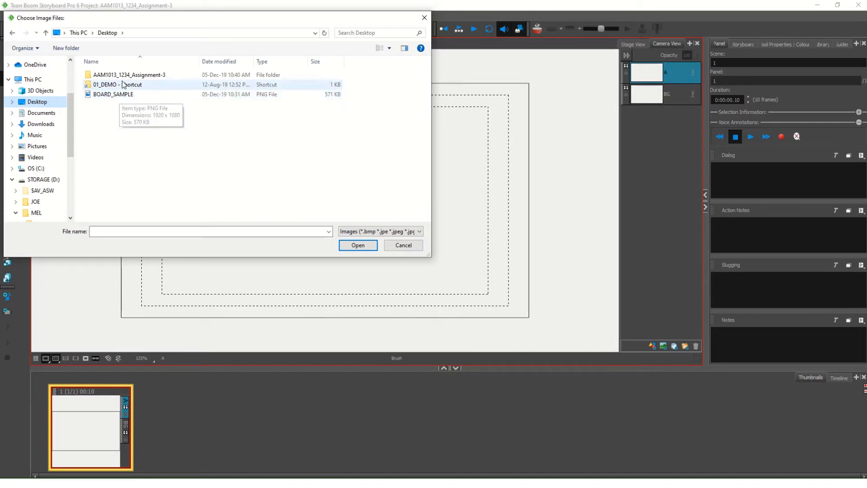
pyautogui.doubleClick(134, 75)
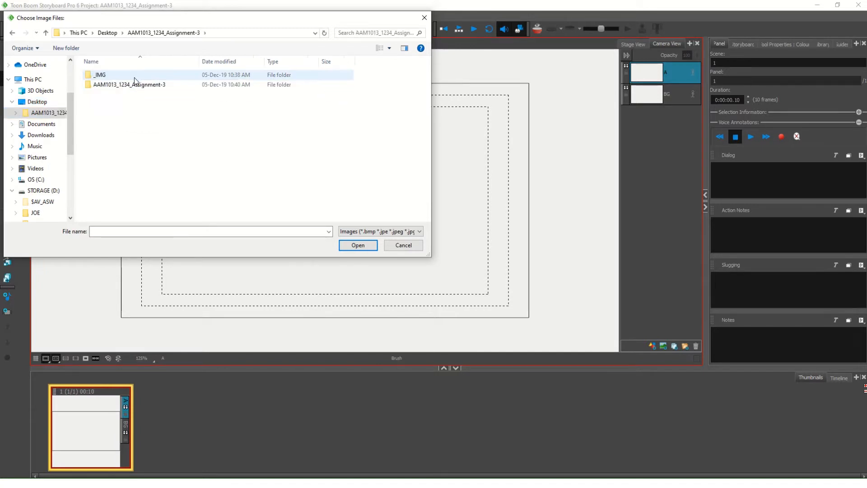
pyautogui.doubleClick(112, 76)
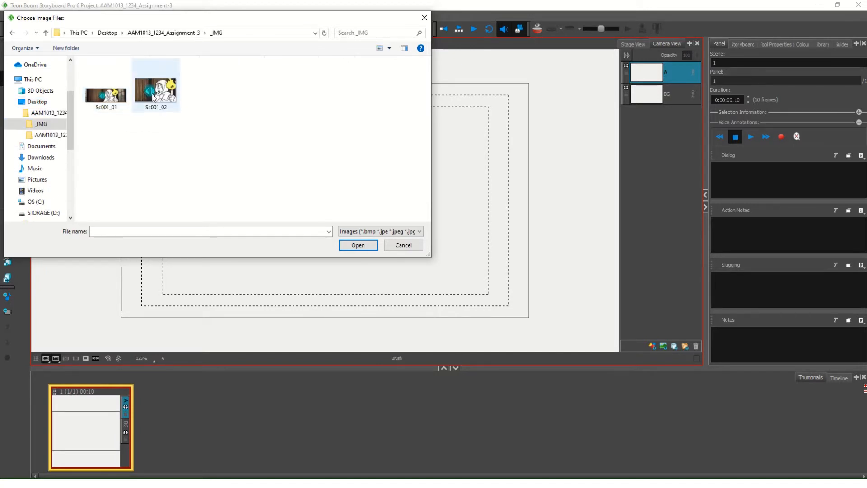
# Import Sc001_01 and Sc001_02 together as new scenes
pyautogui.click(119, 102)
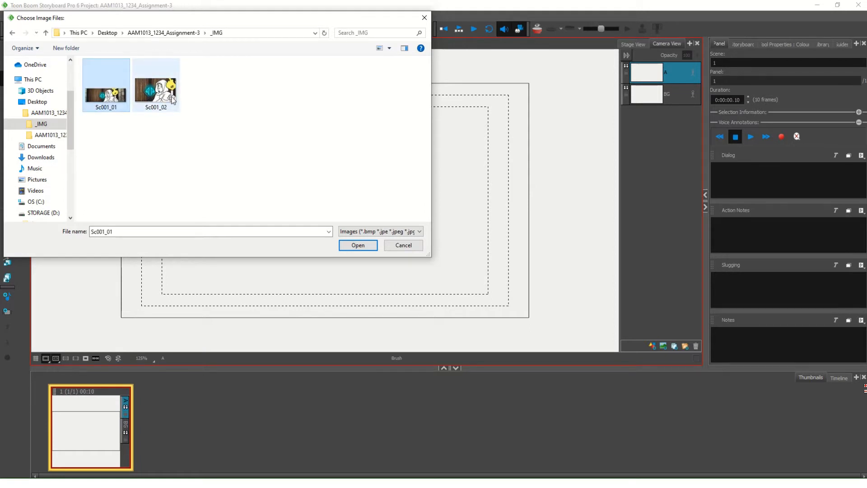
pyautogui.keyDown('ctrl'); pyautogui.click(164, 98); pyautogui.keyUp('ctrl')
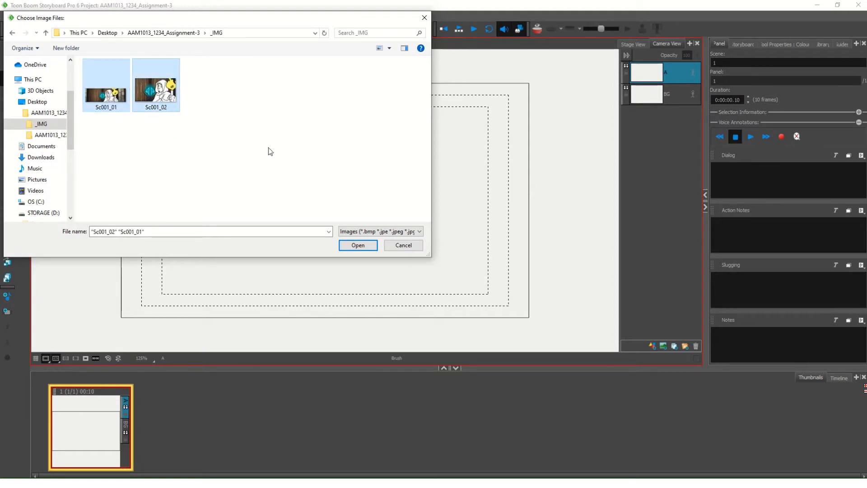
pyautogui.click(358, 245)
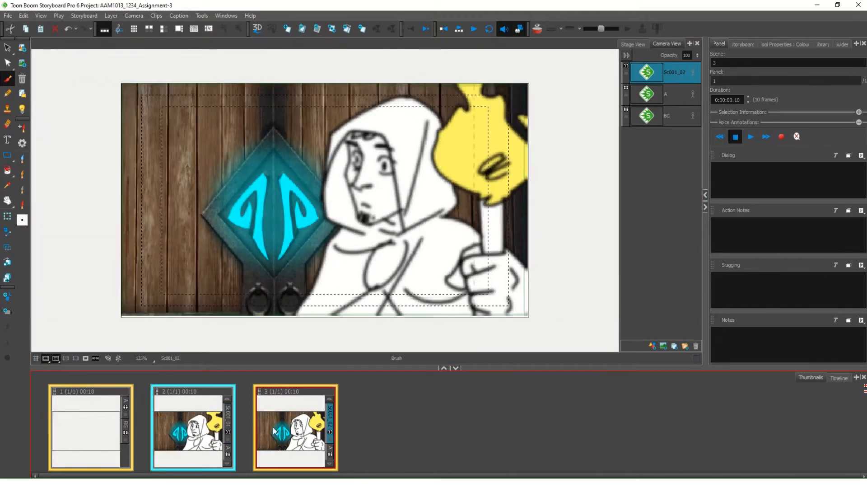
# Compare the two imported scenes by switching back and forth between their panels
pyautogui.click(192, 434)
pyautogui.click(307, 434)
pyautogui.click(221, 433)
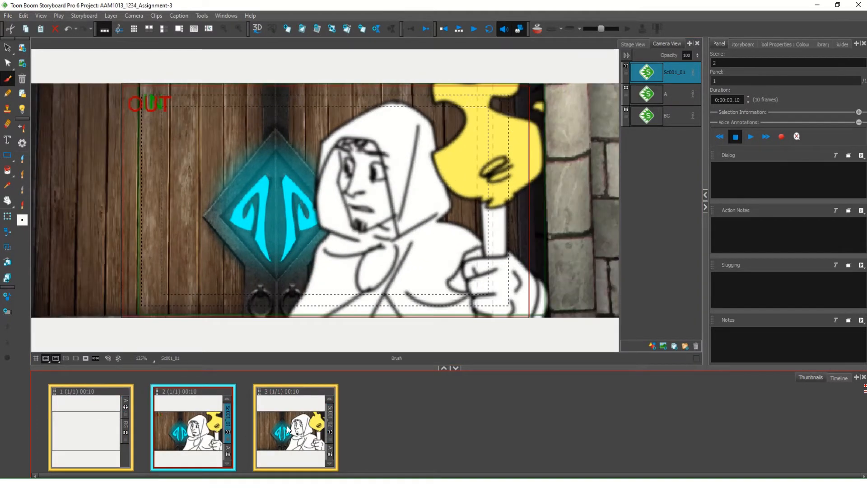
pyautogui.click(287, 429)
pyautogui.click(199, 431)
pyautogui.click(297, 427)
pyautogui.click(194, 431)
pyautogui.click(302, 425)
# Import Sc001_01 and Sc001_02 as layers into the empty panel of scene 1
pyautogui.click(116, 433)
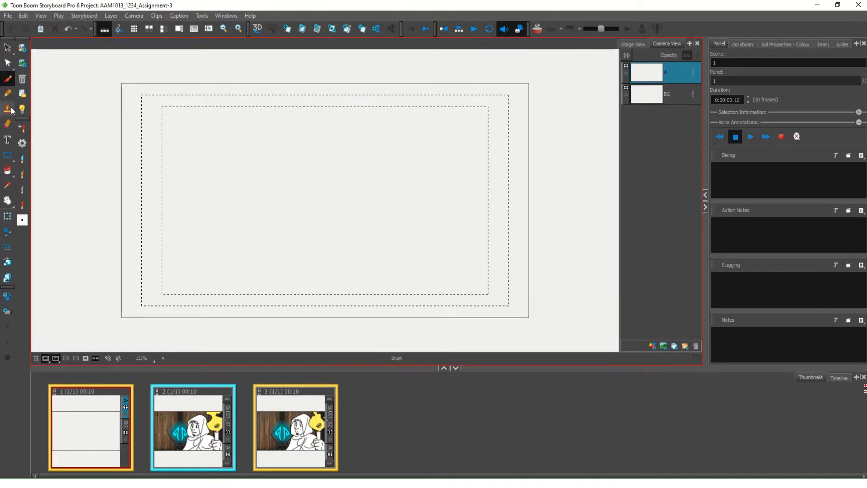
pyautogui.click(8, 15)
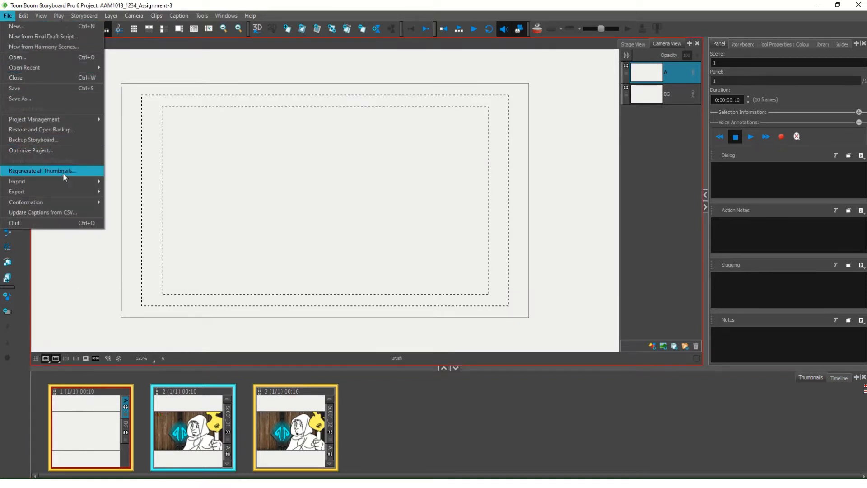
pyautogui.moveTo(74, 181)
pyautogui.click(133, 193)
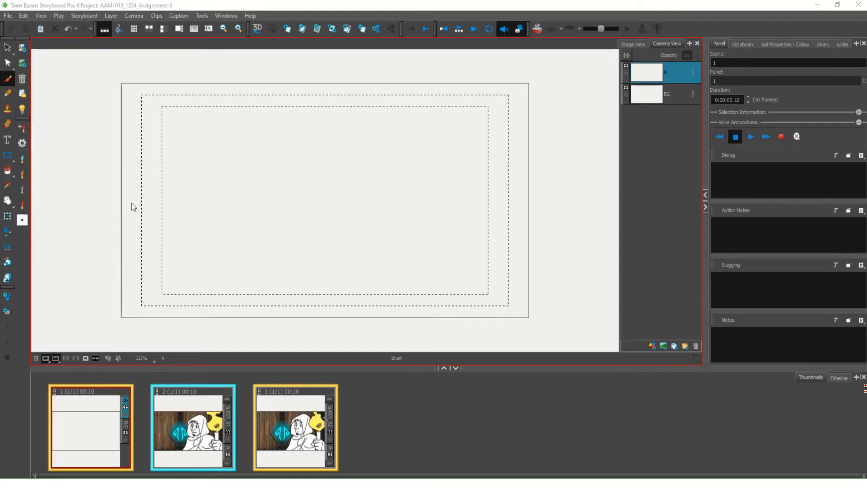
pyautogui.click(176, 103)
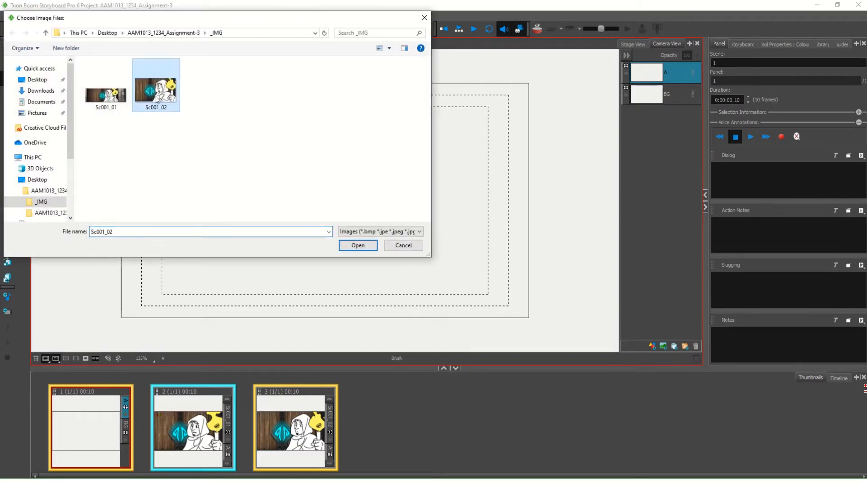
pyautogui.keyDown('shift'); pyautogui.click(124, 108); pyautogui.keyUp('shift')
pyautogui.click(367, 245)
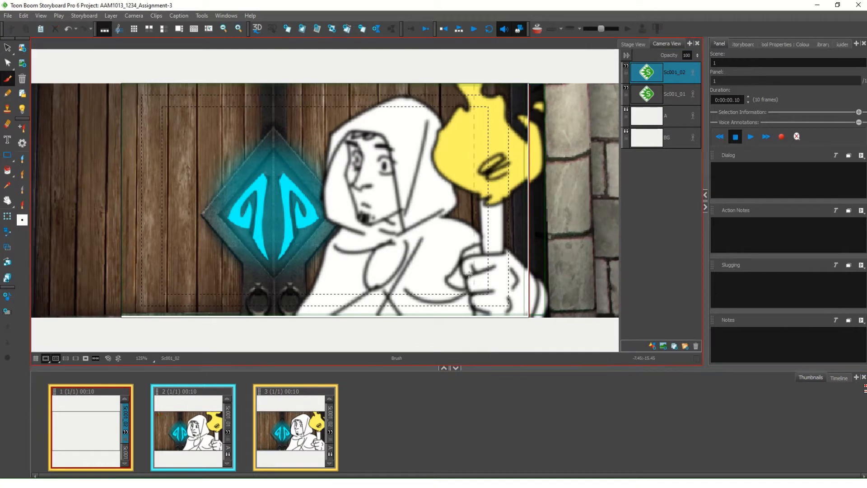
# Inspect scene 1's layers by hiding and showing the Sc001_01 and Sc001_02 image layers
pyautogui.click(673, 102)
pyautogui.click(673, 119)
pyautogui.click(669, 98)
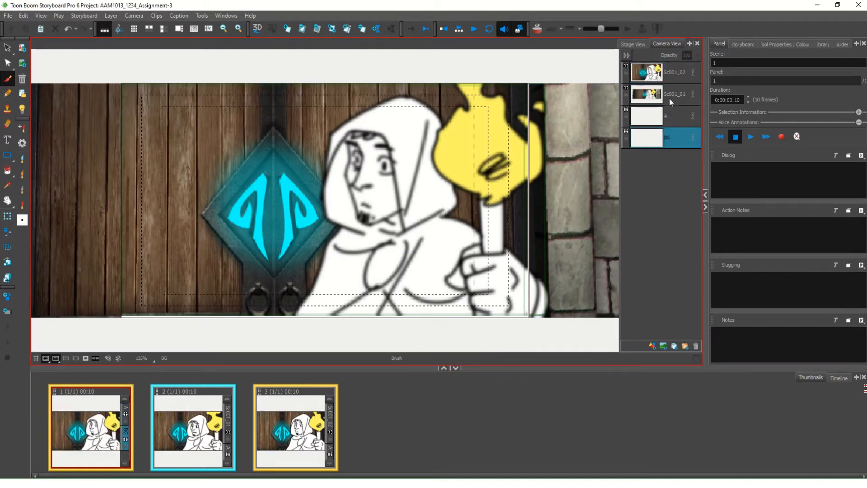
pyautogui.click(624, 67)
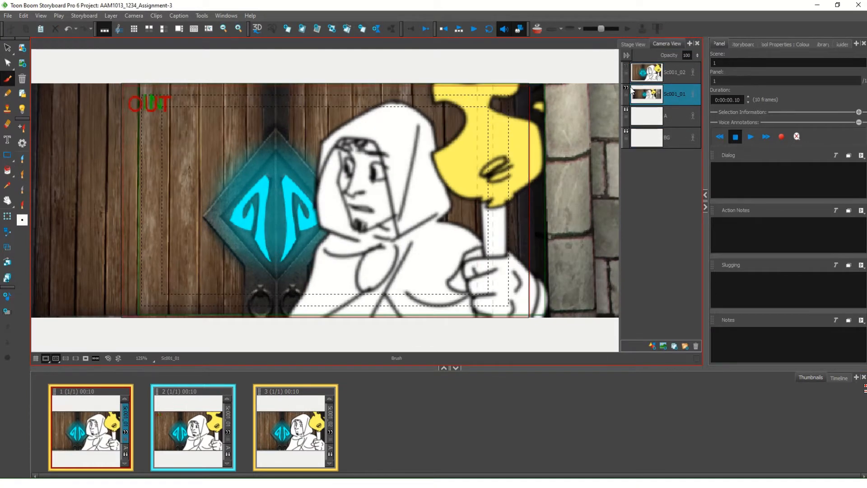
pyautogui.click(626, 87)
pyautogui.click(625, 67)
pyautogui.click(624, 80)
pyautogui.click(625, 88)
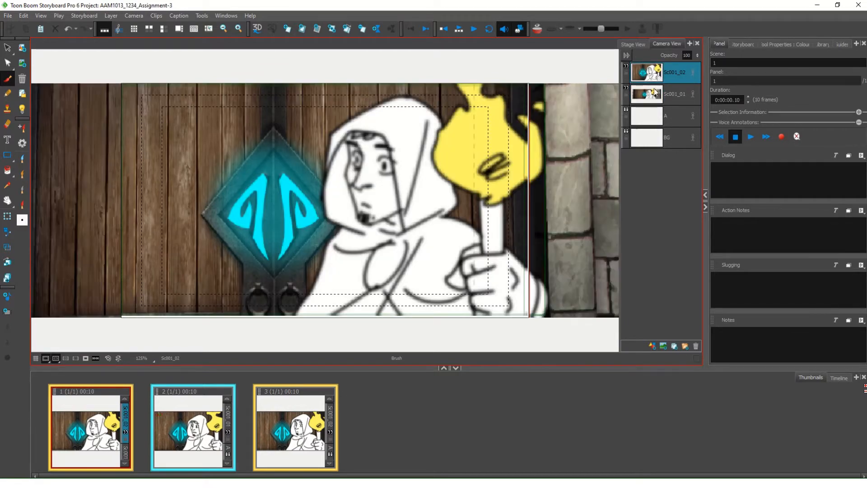
pyautogui.click(626, 67)
pyautogui.click(625, 88)
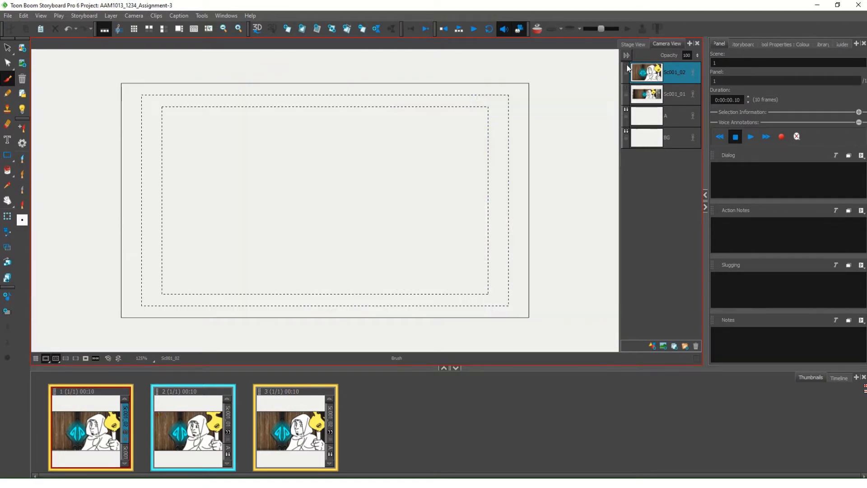
pyautogui.click(626, 67)
pyautogui.click(626, 88)
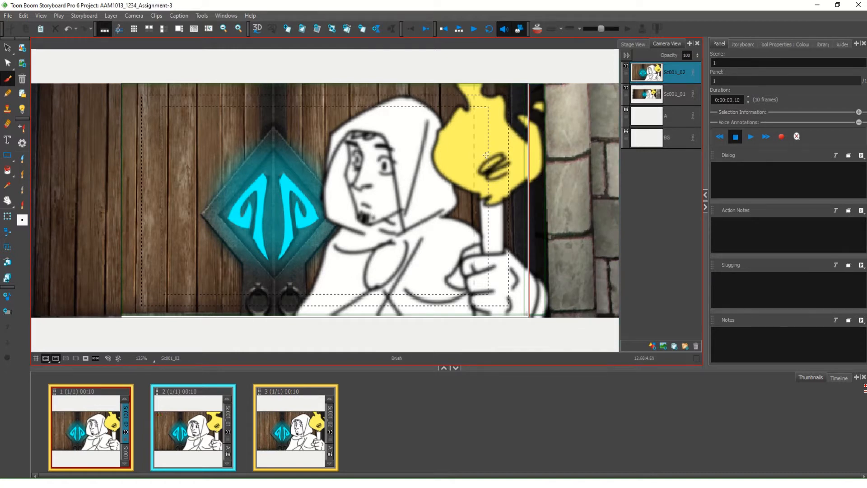
pyautogui.scroll(-2, 485, 155)
pyautogui.scroll(1, 484, 159)
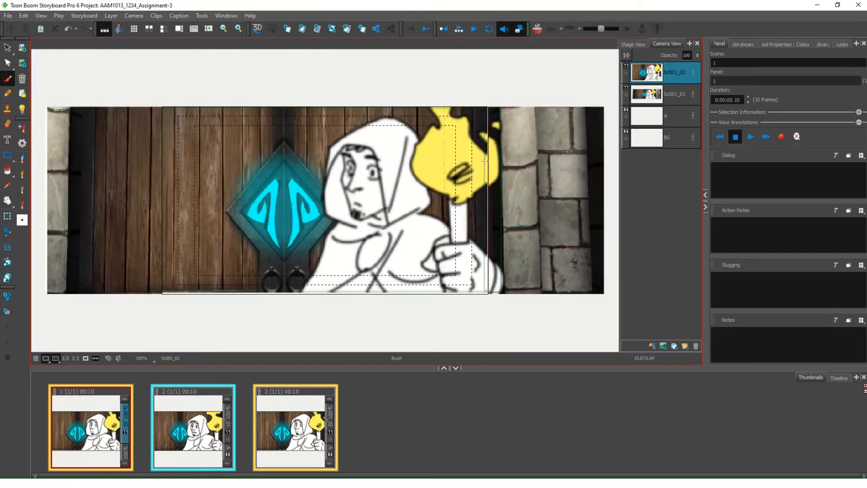
pyautogui.scroll(-1, 485, 161)
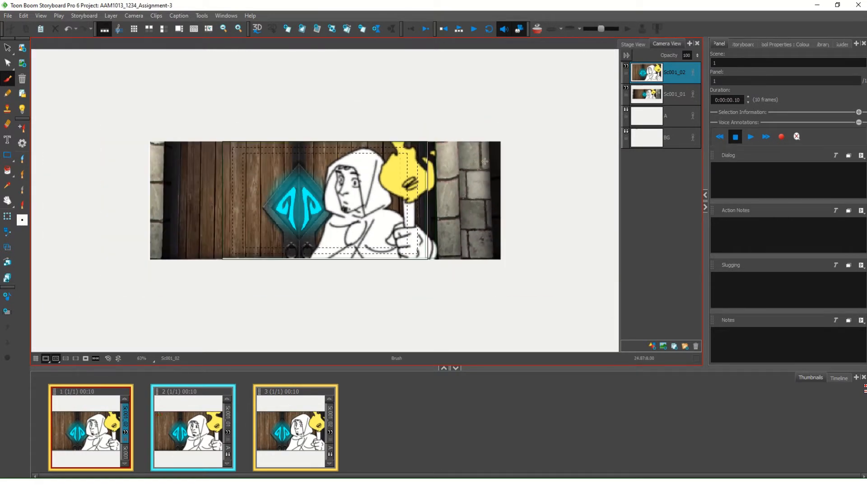
pyautogui.scroll(2, 484, 160)
pyautogui.scroll(-2, 484, 160)
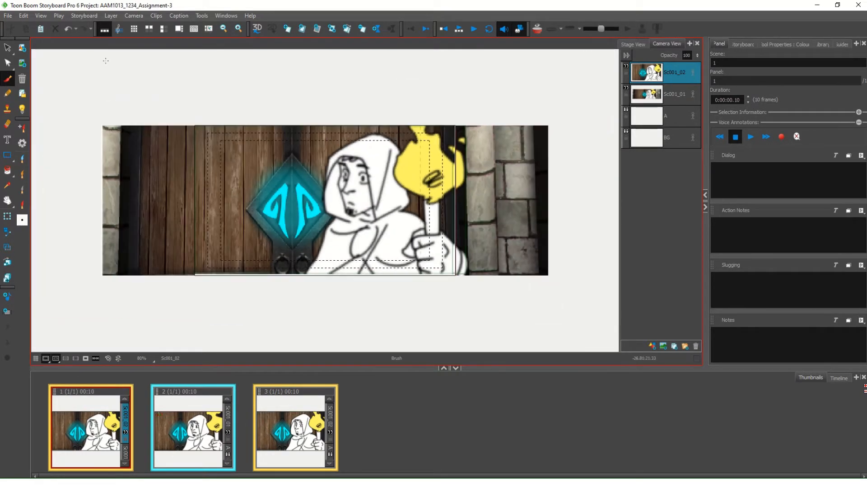
# Look up the Zoom In command in the keyboard shortcut preferences by searching for "zoom in"
pyautogui.click(23, 15)
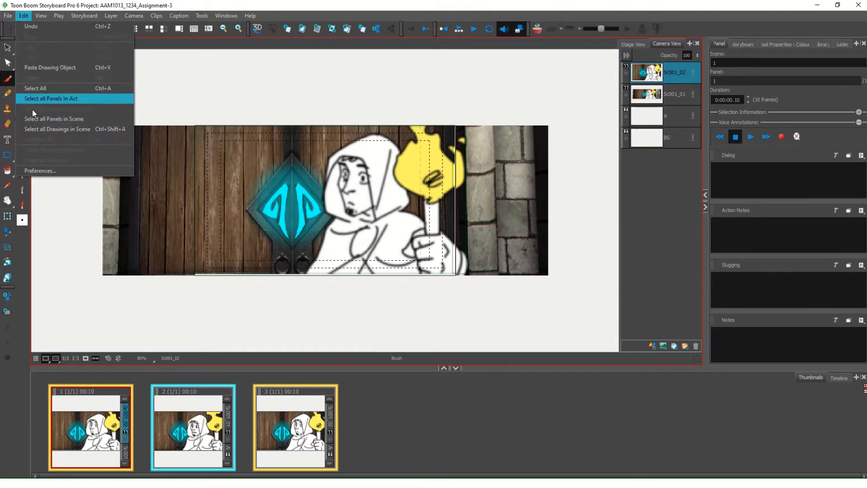
pyautogui.click(41, 172)
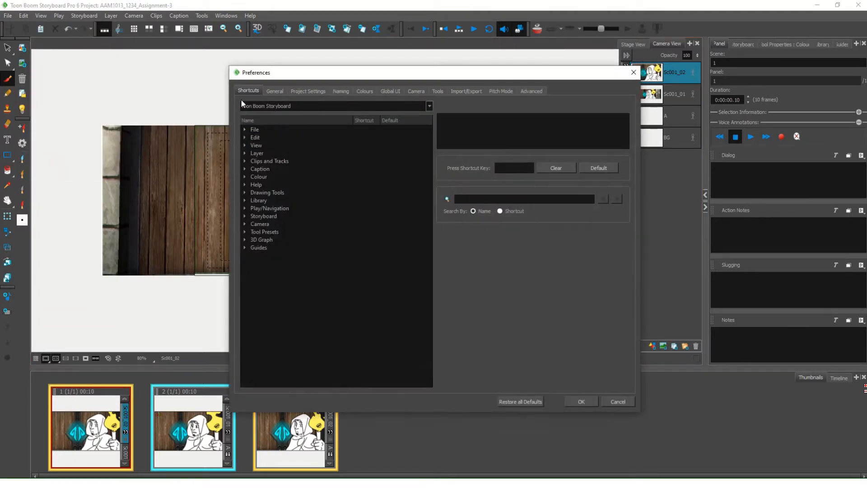
pyautogui.click(491, 199)
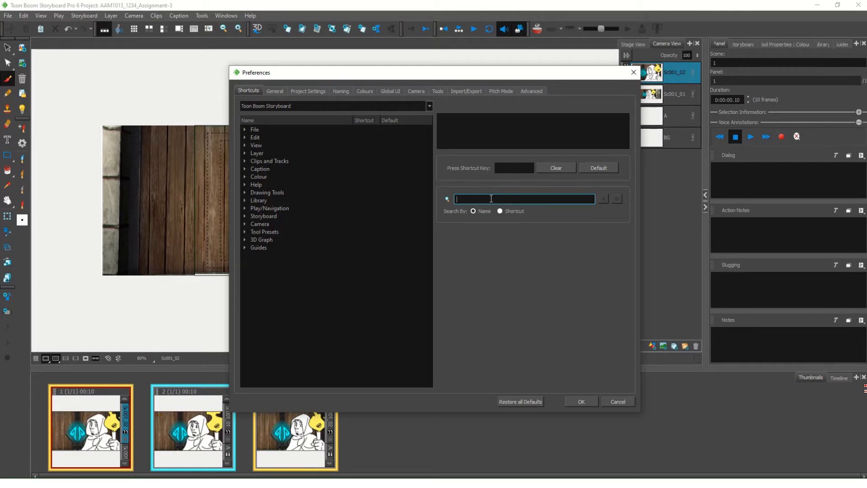
pyautogui.write('zoom')
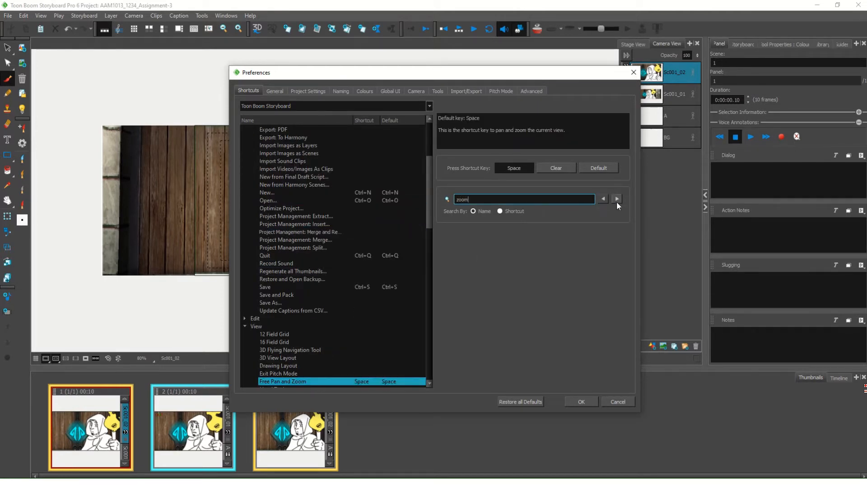
pyautogui.scroll(-1, 361, 310)
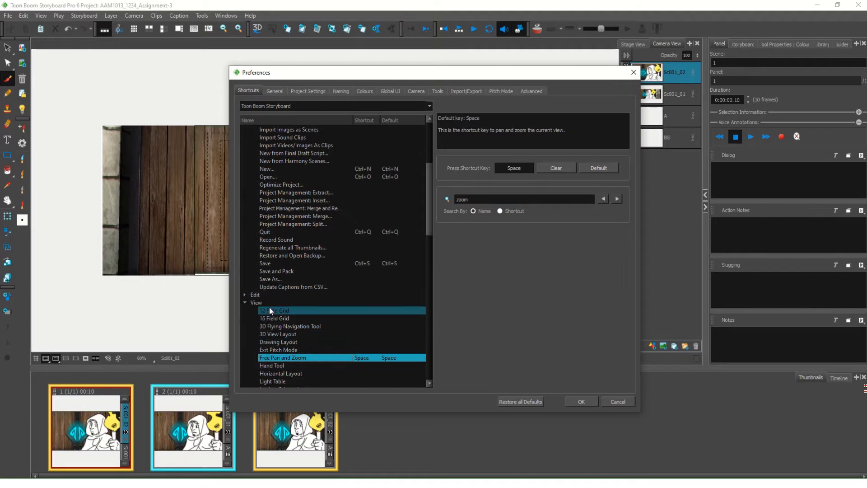
pyautogui.scroll(-3, 270, 309)
pyautogui.click(487, 198)
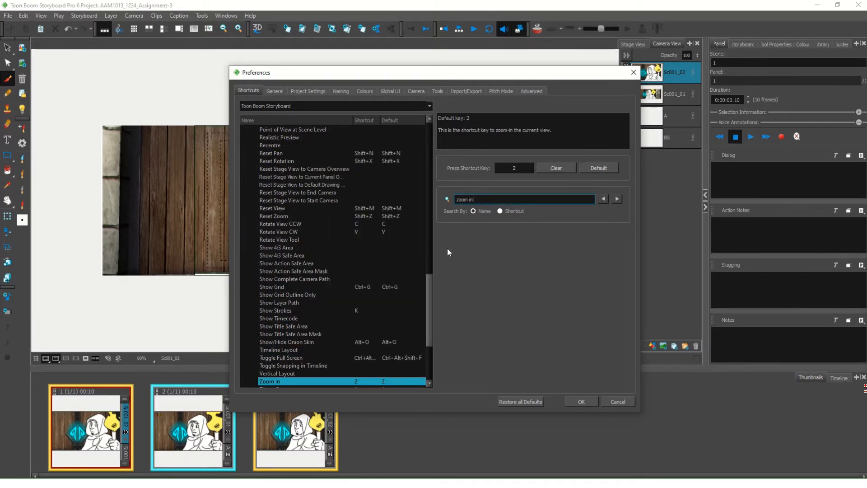
# Try assigning Ctrl+= to Zoom In, restore its default shortcut and leave the preferences without saving
pyautogui.click(557, 167)
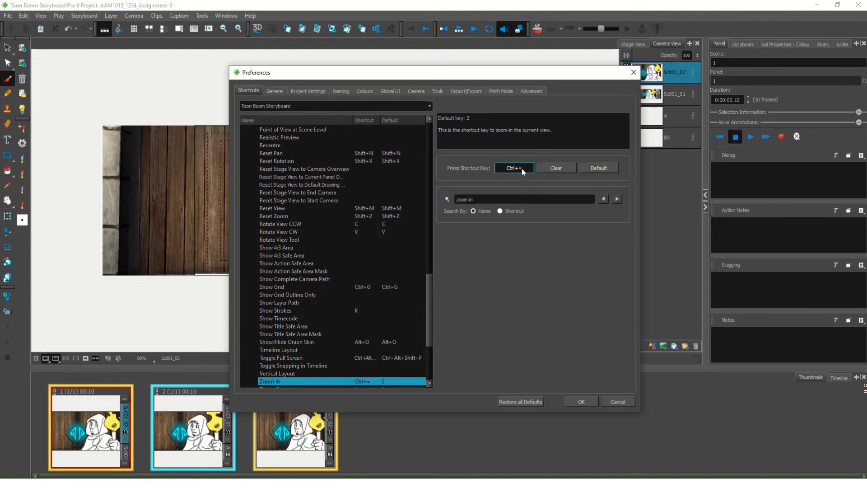
pyautogui.click(596, 169)
pyautogui.click(613, 402)
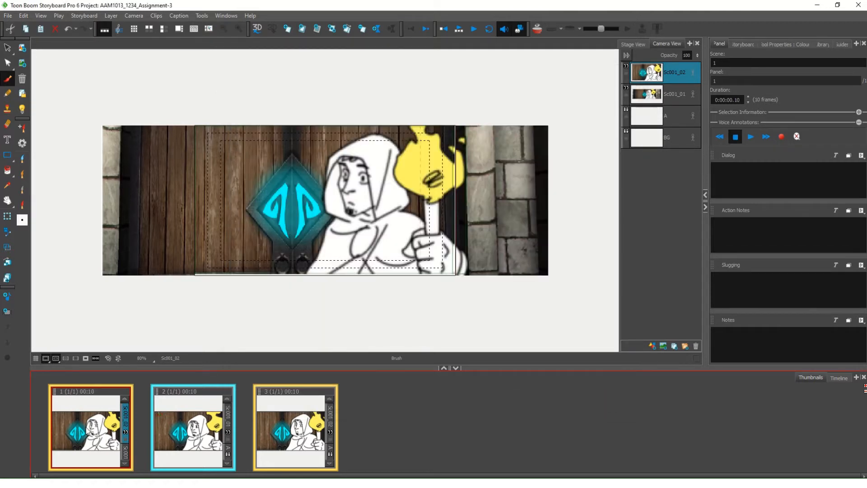
# Compare the panels of scenes 1, 2 and 3 by switching between them, ending on scene 1
pyautogui.click(184, 428)
pyautogui.click(112, 428)
pyautogui.click(201, 427)
pyautogui.click(104, 429)
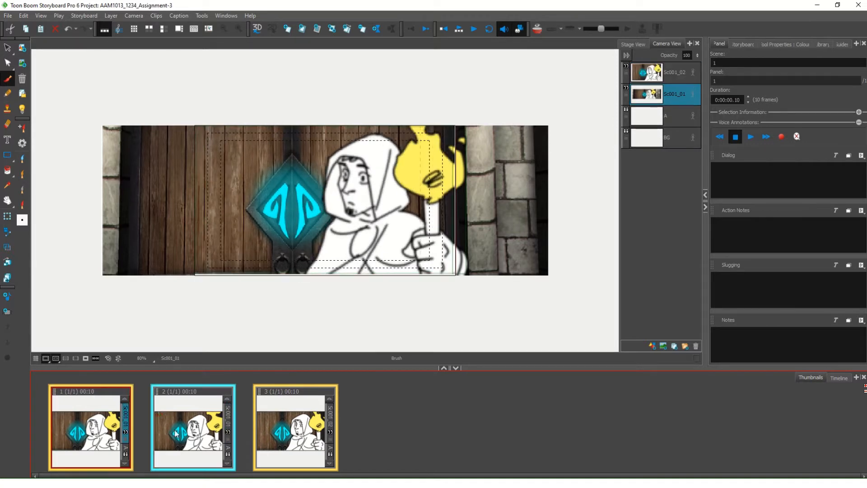
pyautogui.click(213, 436)
pyautogui.click(278, 436)
pyautogui.click(178, 436)
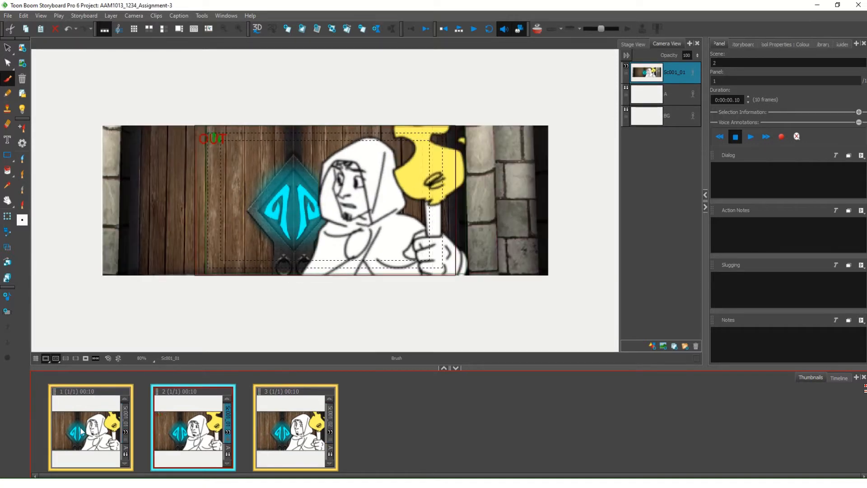
pyautogui.click(81, 431)
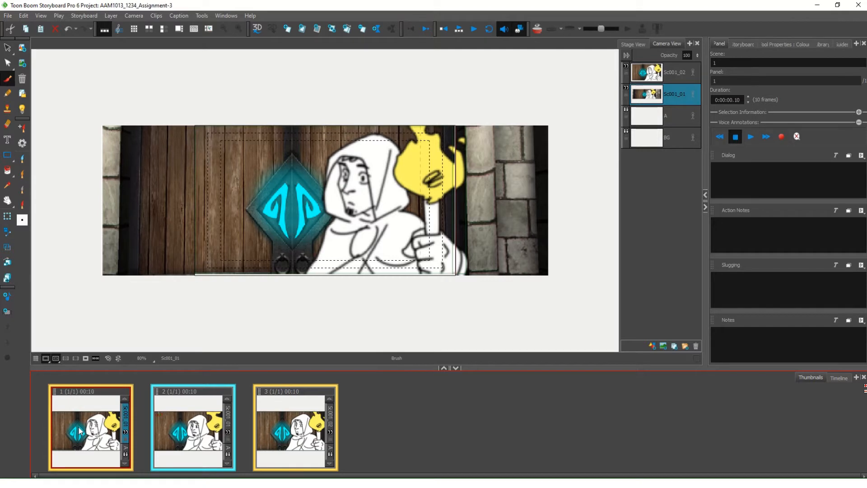
# Delete the Sc001_02 and Sc001_01 image layers from scene 1's panel
pyautogui.click(6, 49)
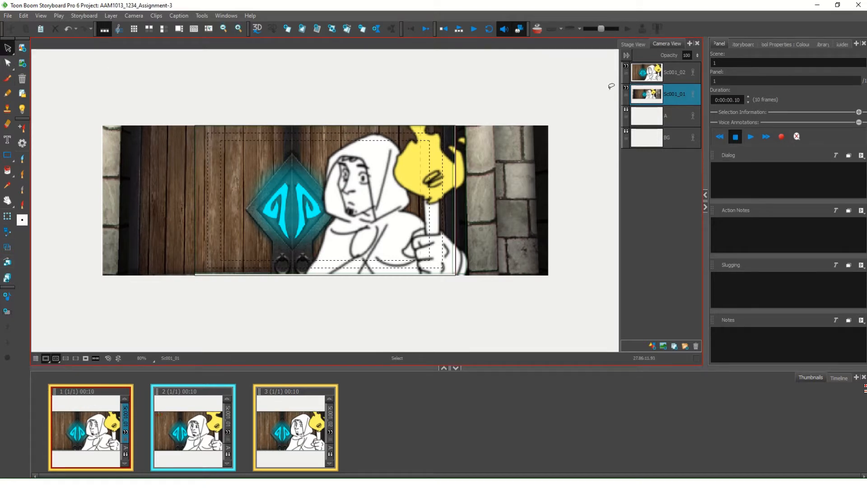
pyautogui.click(683, 81)
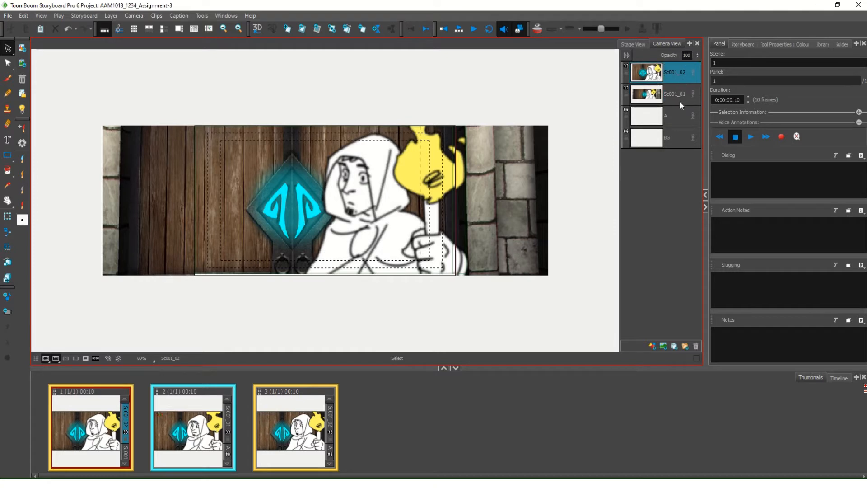
pyautogui.keyDown('ctrl'); pyautogui.click(679, 101); pyautogui.keyUp('ctrl')
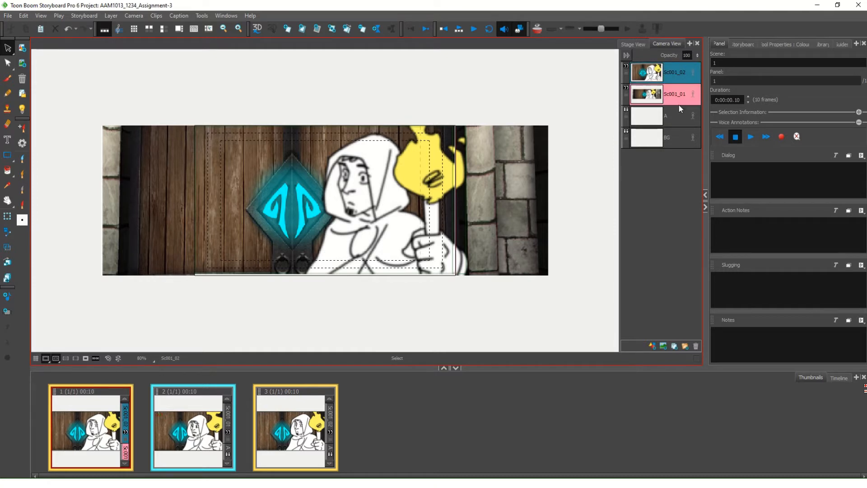
pyautogui.click(698, 348)
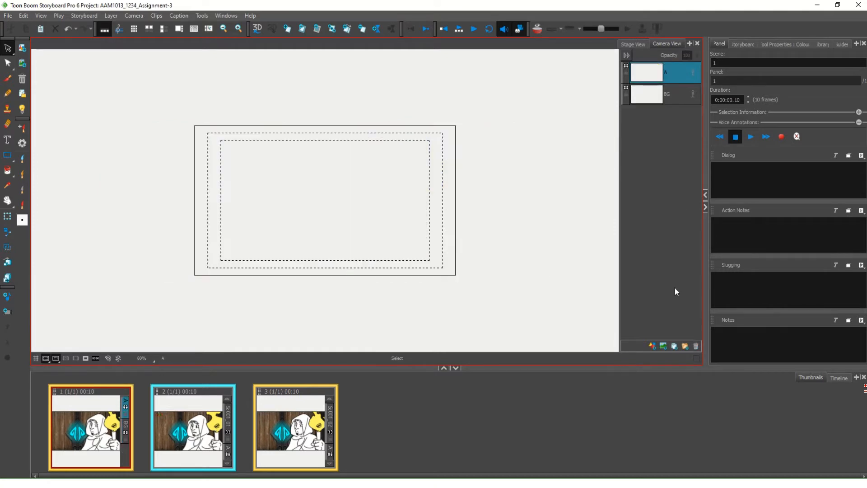
# Import the BOARD_SAMPLE image from the Desktop as a layer into scene 1's panel
pyautogui.click(8, 15)
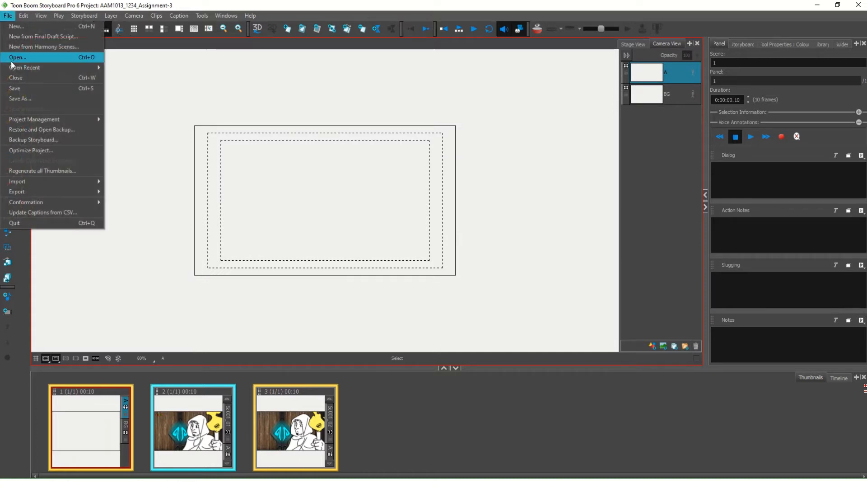
pyautogui.moveTo(88, 183)
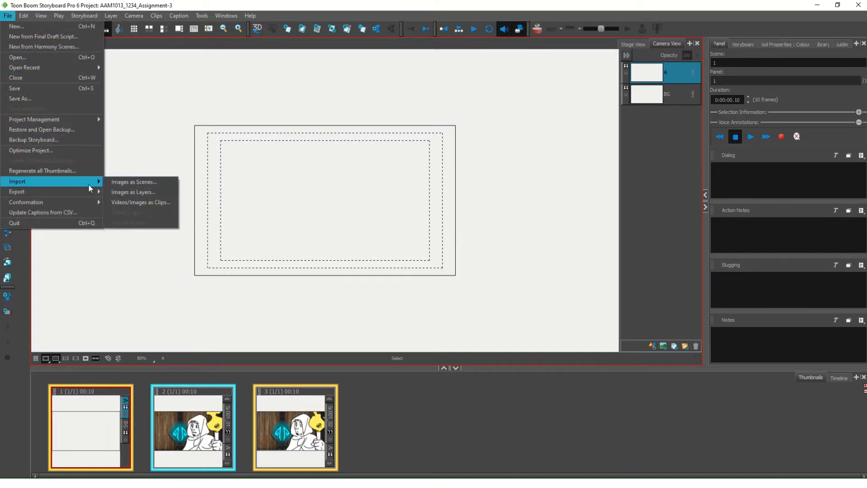
pyautogui.click(138, 190)
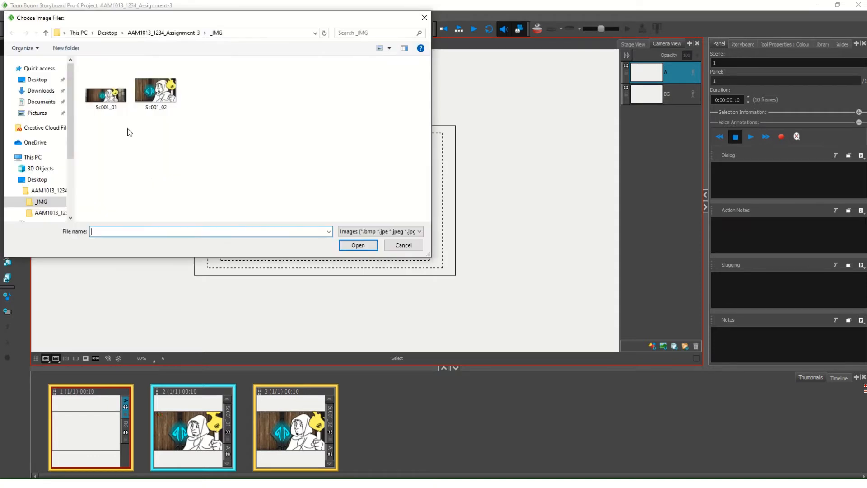
pyautogui.click(37, 80)
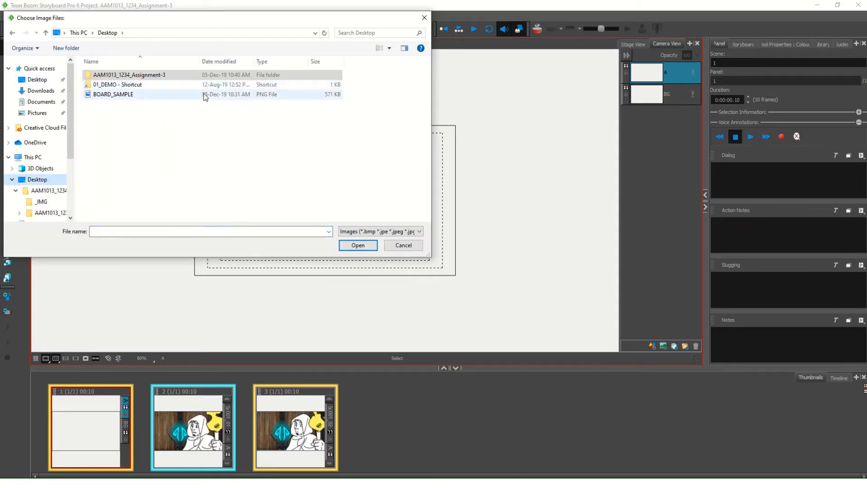
pyautogui.click(104, 94)
pyautogui.click(358, 245)
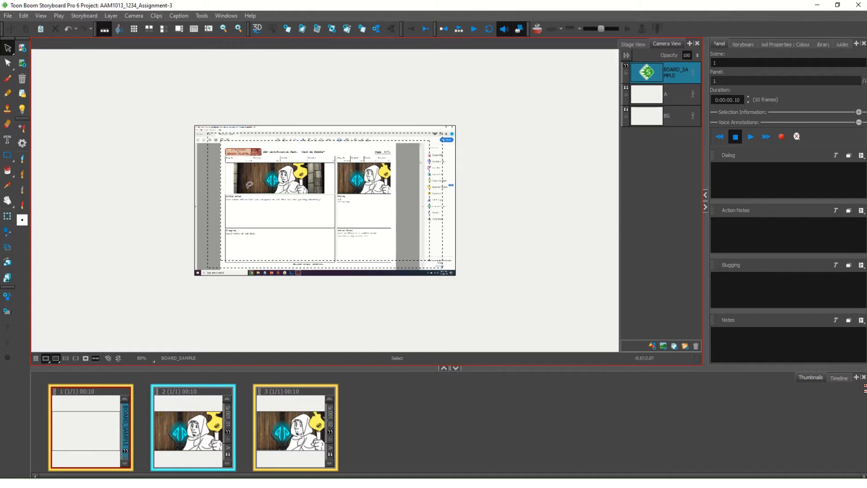
# Enlarge the BOARD_SAMPLE image and move it so that its first storyboard drawing lies over the camera frame
pyautogui.click(308, 206)
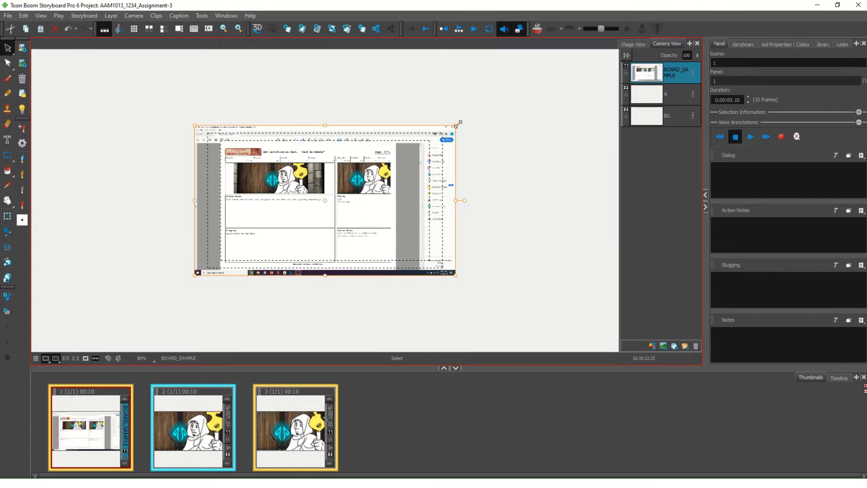
pyautogui.moveTo(458, 122); pyautogui.dragTo(578, 55)
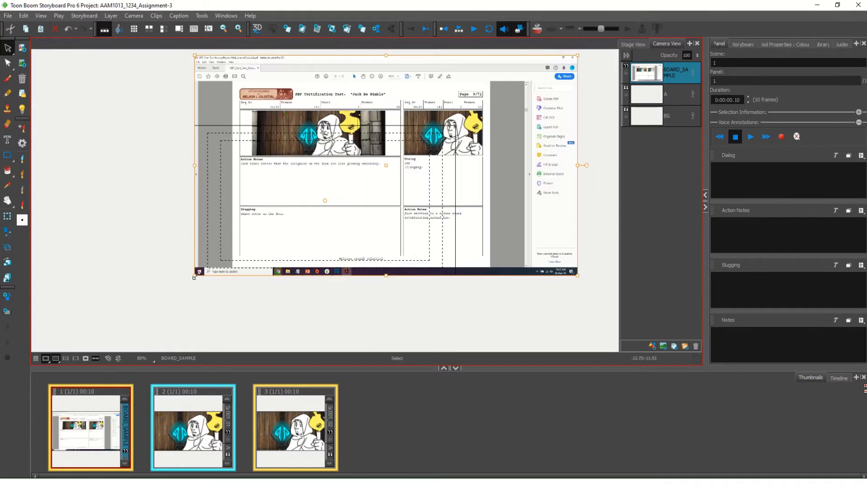
pyautogui.moveTo(194, 277); pyautogui.dragTo(84, 338)
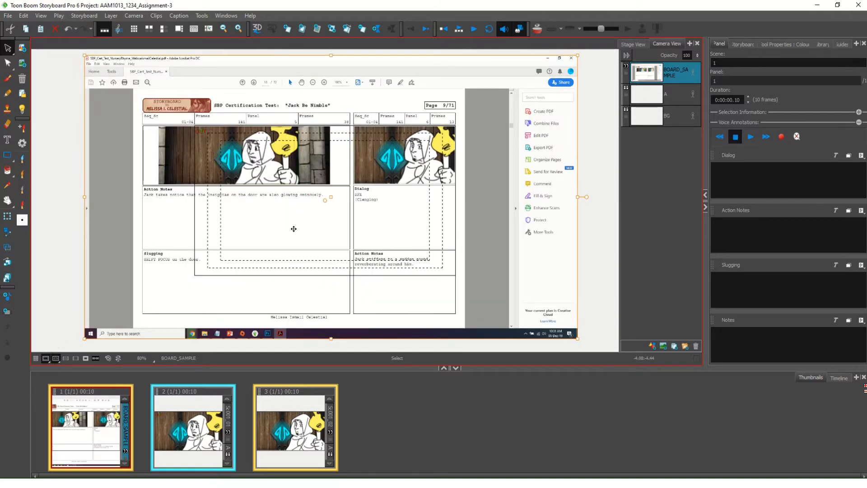
pyautogui.scroll(-4, 295, 231)
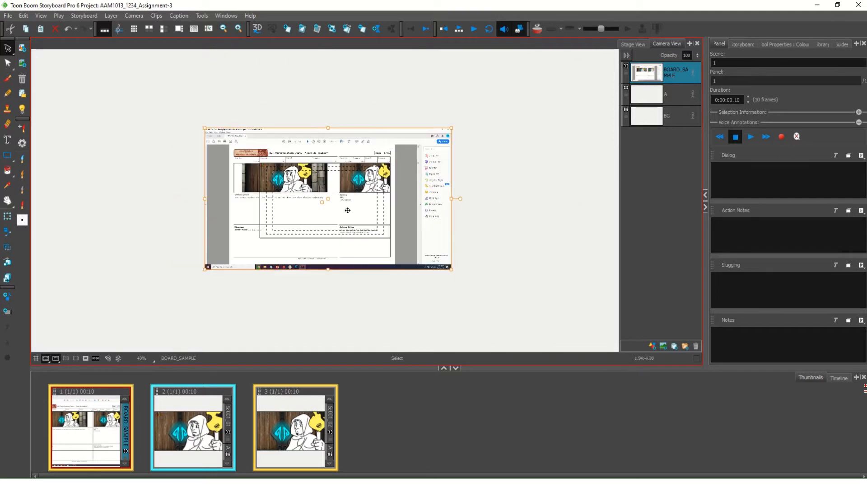
pyautogui.moveTo(452, 128); pyautogui.dragTo(568, 88)
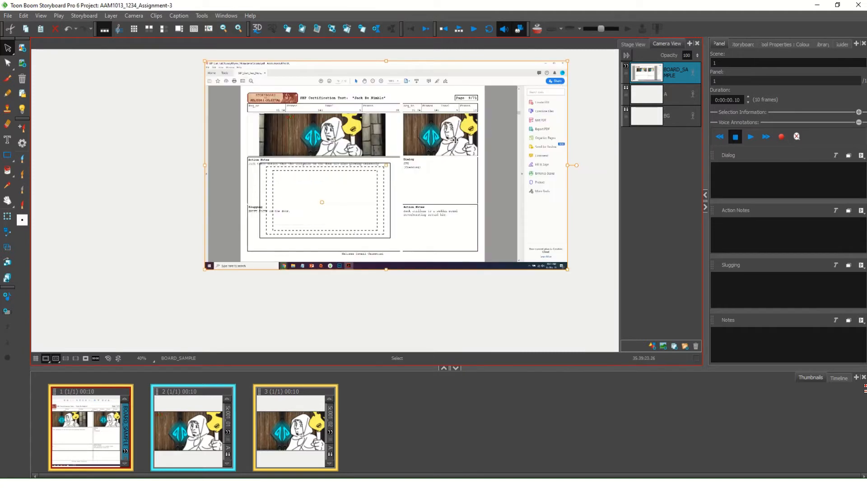
pyautogui.moveTo(454, 140); pyautogui.dragTo(458, 194)
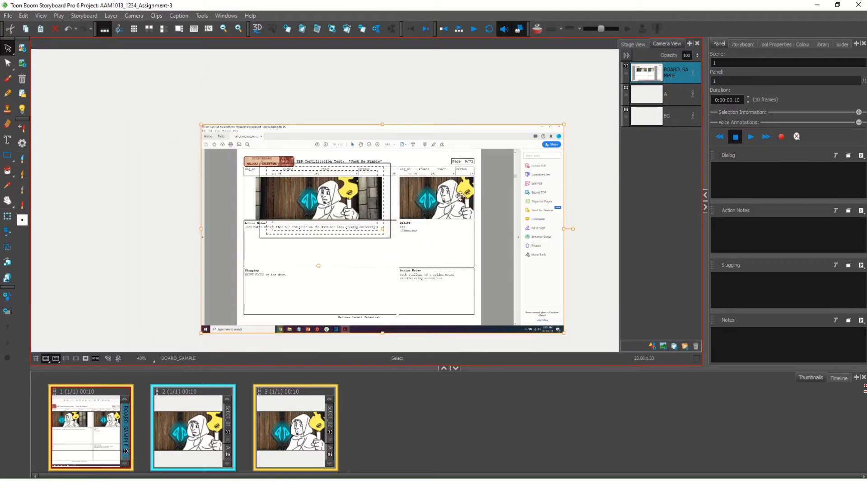
# Erase a thin border around the first storyboard drawing in BOARD_SAMPLE to separate it from the rest of the page
pyautogui.scroll(4, 449, 206)
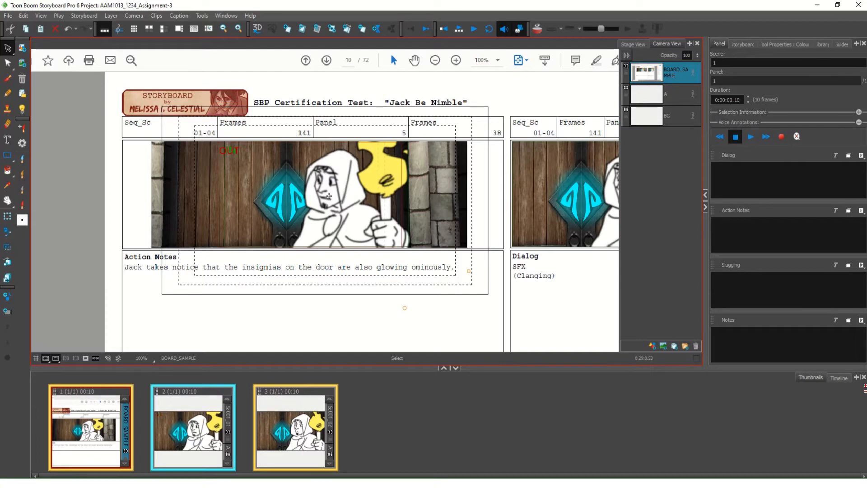
pyautogui.scroll(4, 329, 196)
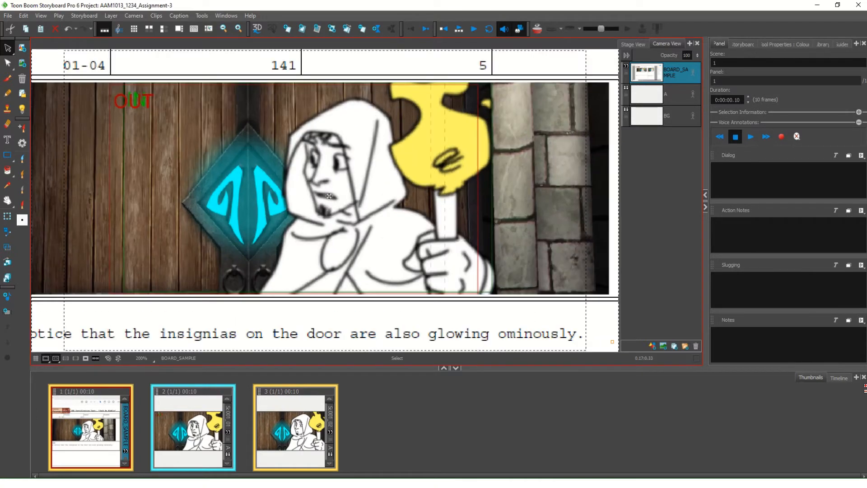
pyautogui.scroll(-3, 357, 209)
pyautogui.scroll(2, 372, 208)
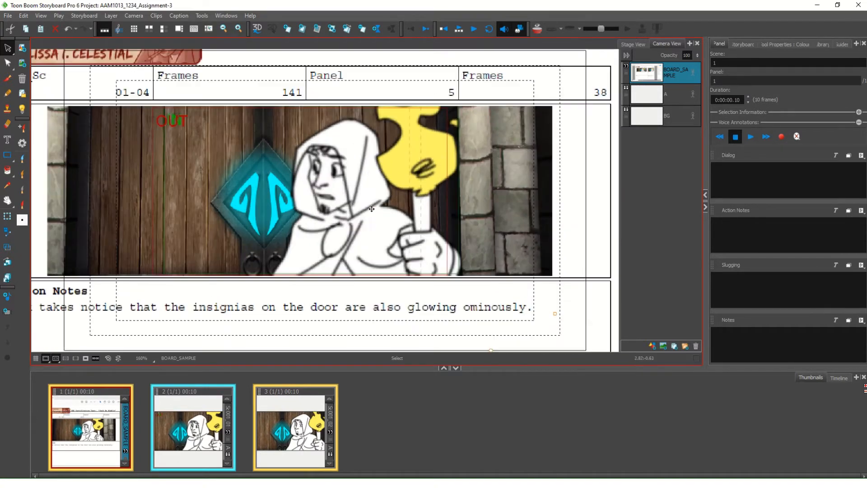
pyautogui.scroll(-2, 372, 208)
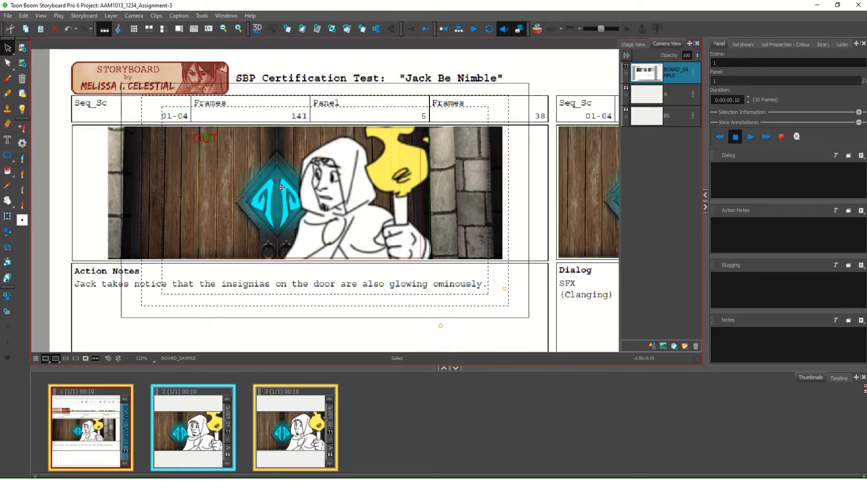
pyautogui.click(7, 122)
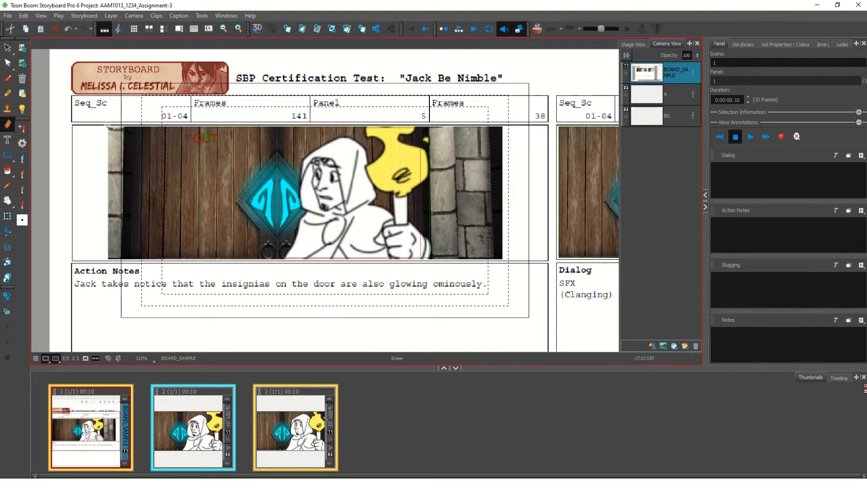
pyautogui.moveTo(107, 124); pyautogui.dragTo(107, 259)
pyautogui.moveTo(109, 126)
pyautogui.mouseDown()
pyautogui.moveTo(516, 126)
pyautogui.moveTo(507, 124)
pyautogui.moveTo(513, 245)
pyautogui.moveTo(504, 262)
pyautogui.moveTo(108, 260)
pyautogui.mouseUp()
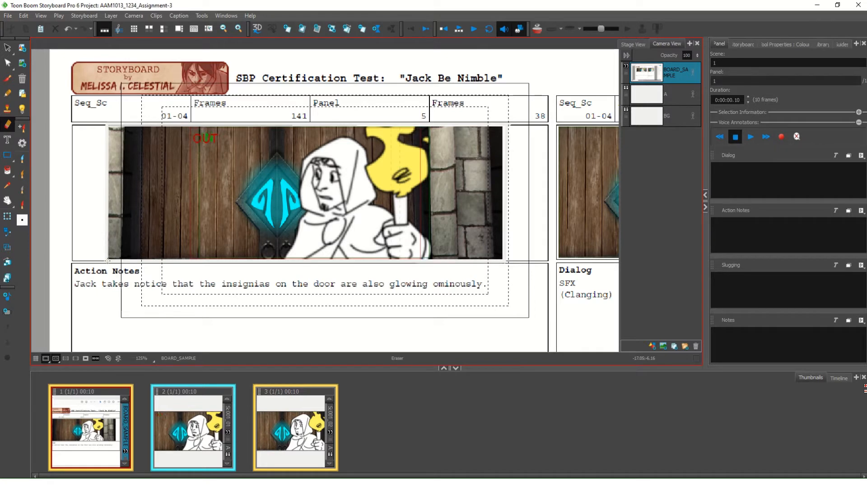
# Delete the rest of the BOARD_SAMPLE page around the isolated drawing and select the remaining picture
pyautogui.click(7, 47)
pyautogui.click(277, 181)
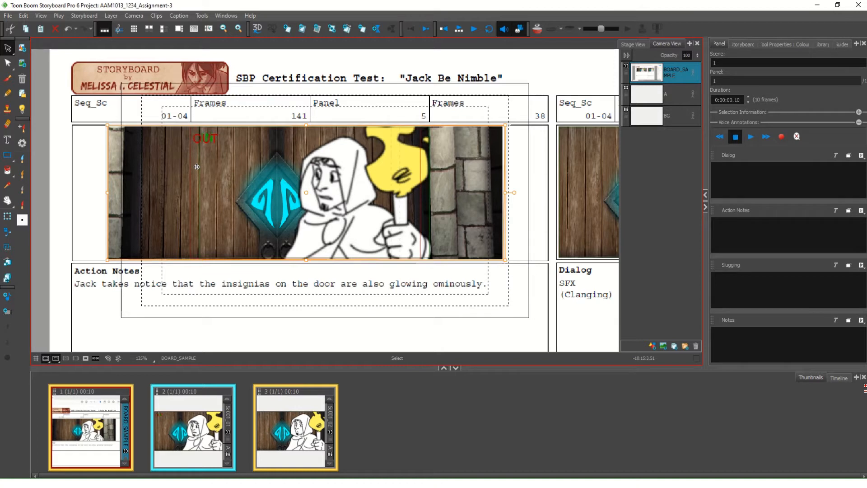
pyautogui.click(212, 305)
pyautogui.press('Delete')
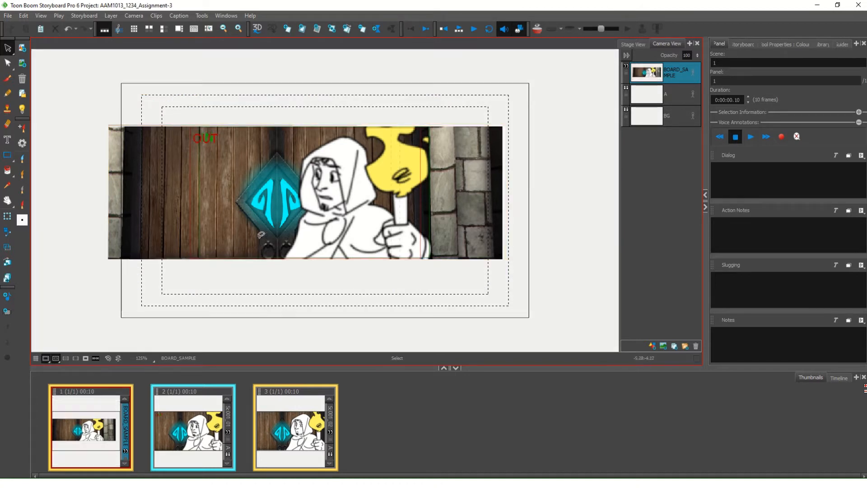
pyautogui.click(283, 236)
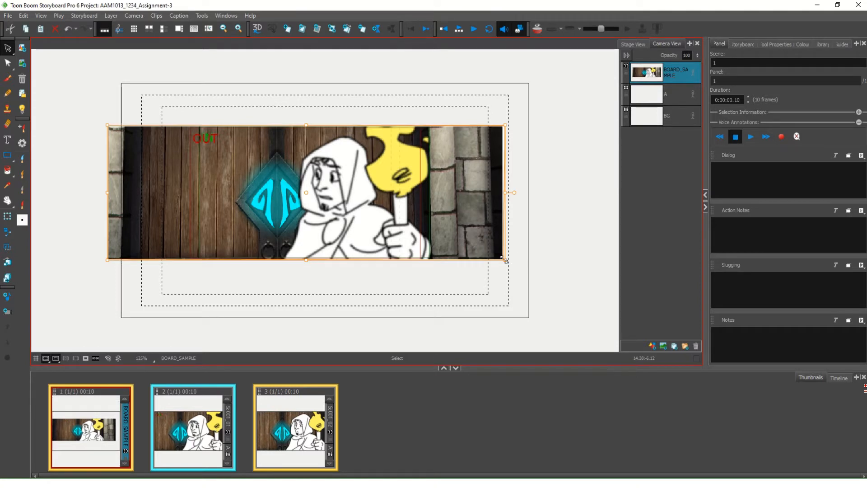
# Enlarge the isolated BOARD_SAMPLE picture and reposition it so that it fills the camera frame, then deselect it
pyautogui.moveTo(505, 260); pyautogui.dragTo(619, 348)
pyautogui.moveTo(239, 249); pyautogui.dragTo(256, 218)
pyautogui.moveTo(520, 231); pyautogui.dragTo(310, 219)
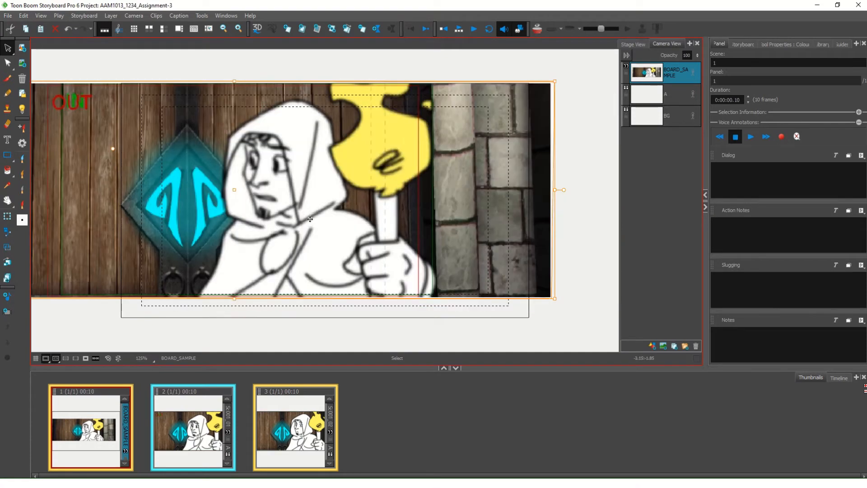
pyautogui.moveTo(554, 298); pyautogui.dragTo(572, 314)
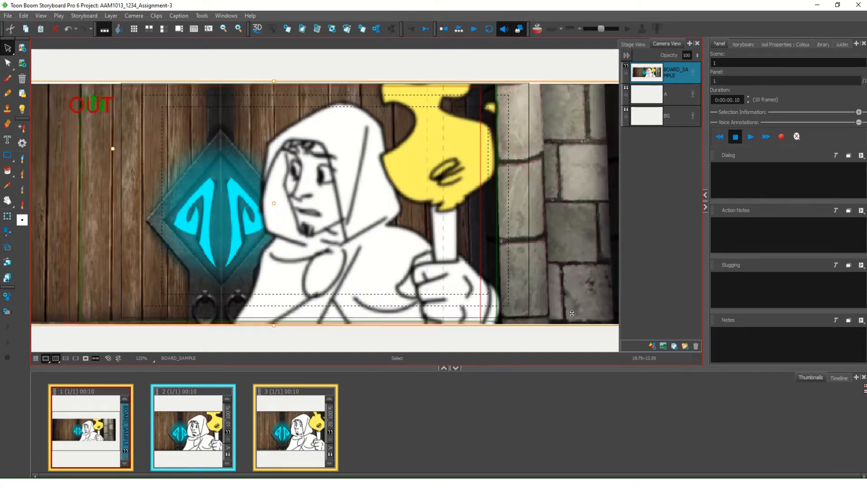
pyautogui.moveTo(558, 265); pyautogui.dragTo(496, 264)
pyautogui.moveTo(395, 251)
pyautogui.mouseDown()
pyautogui.moveTo(463, 250)
pyautogui.moveTo(391, 249)
pyautogui.mouseUp()
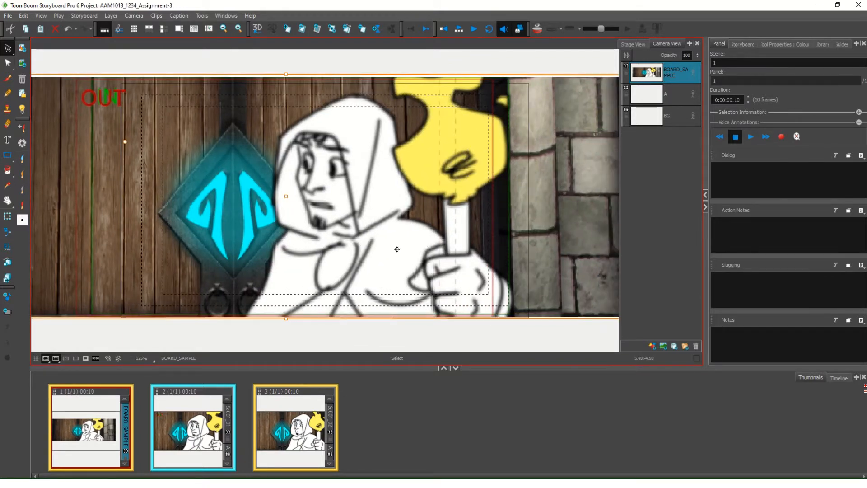
pyautogui.click(281, 58)
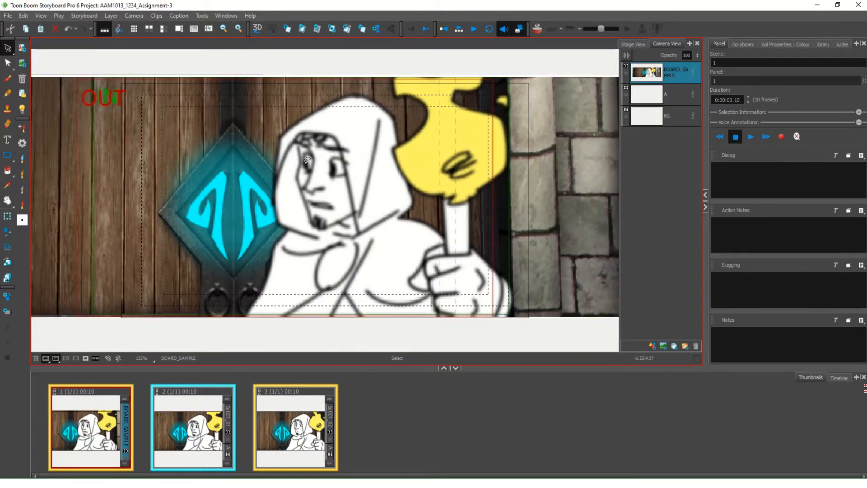
# Delete scene 2 from the storyboard
pyautogui.scroll(-4, 307, 159)
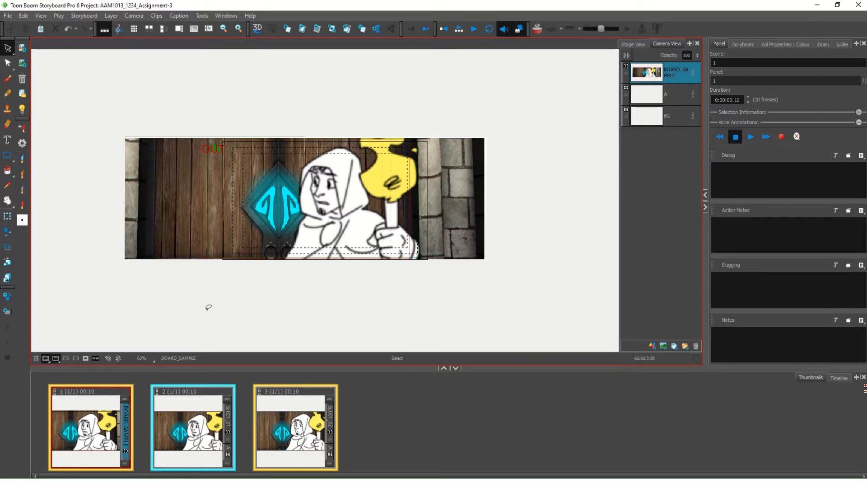
pyautogui.click(197, 429)
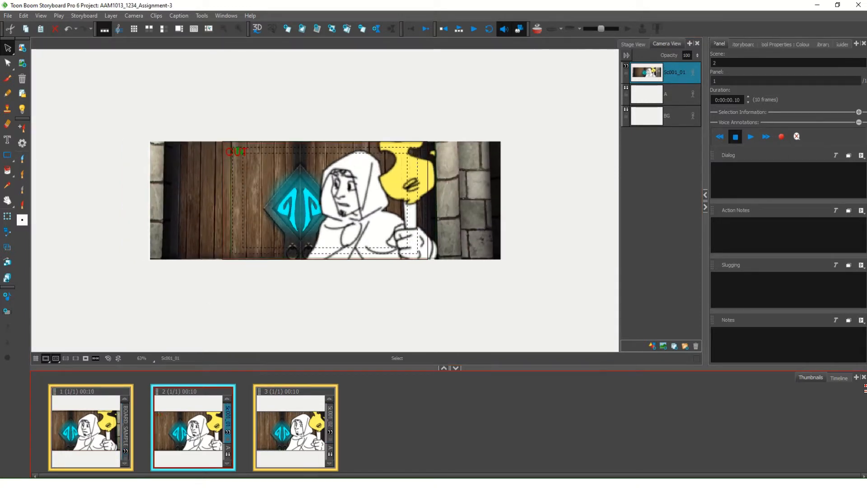
pyautogui.press('Delete')
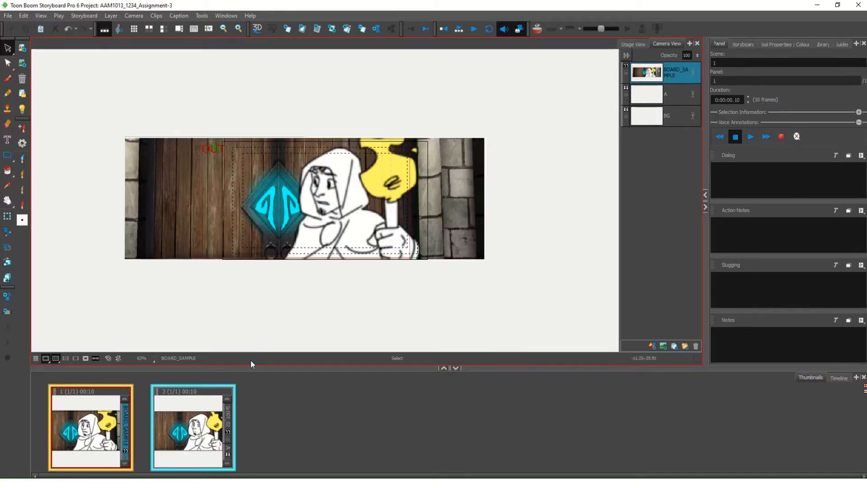
# Compare the BOARD_SAMPLE picture in scene 1 with the Sc001_02 picture in scene 3
pyautogui.click(309, 167)
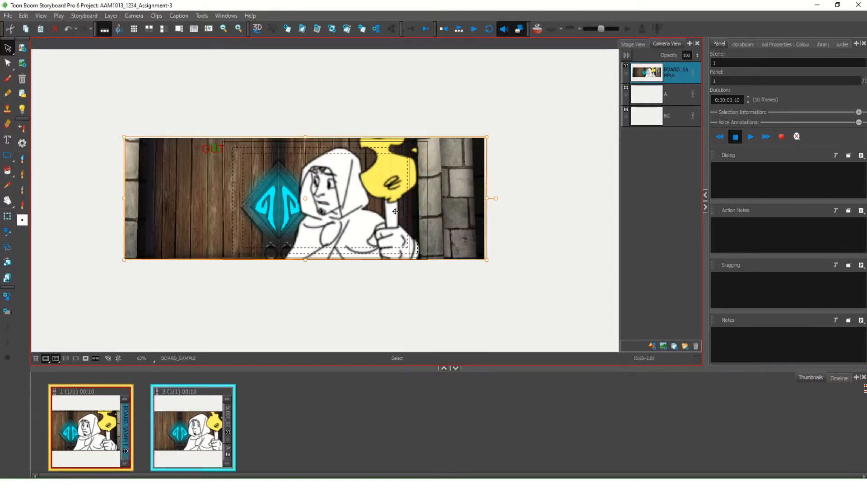
pyautogui.click(180, 420)
pyautogui.click(81, 413)
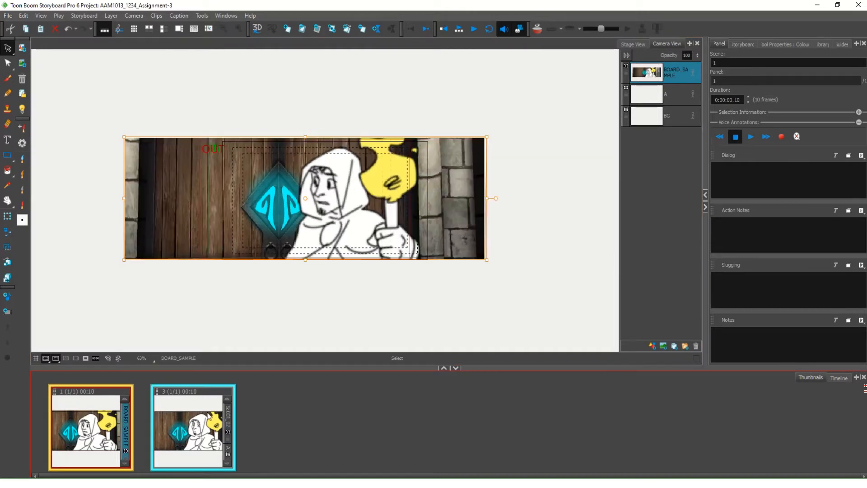
pyautogui.click(207, 413)
pyautogui.click(88, 421)
pyautogui.click(191, 421)
pyautogui.click(100, 421)
pyautogui.click(177, 394)
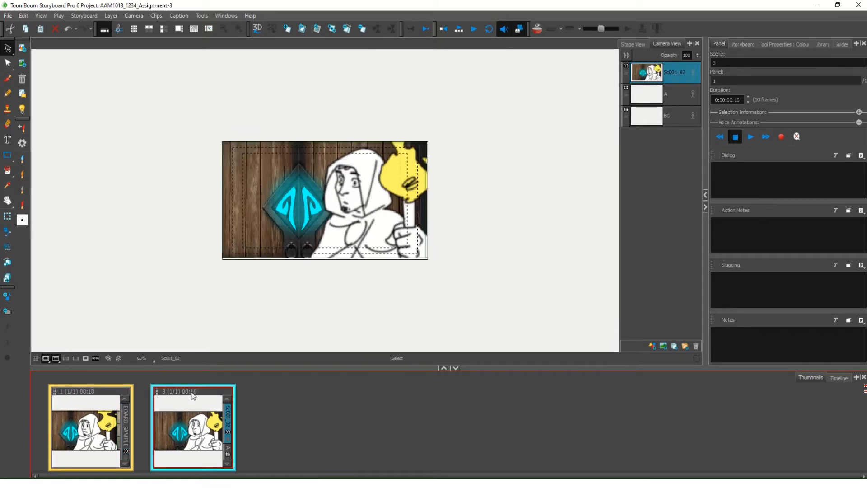
# Try joining scene 3's panel to scene 1 as its second panel
pyautogui.moveTo(205, 394); pyautogui.dragTo(132, 394)
pyautogui.moveTo(144, 395)
pyautogui.mouseDown()
pyautogui.moveTo(136, 394)
pyautogui.moveTo(151, 392)
pyautogui.moveTo(142, 386)
pyautogui.moveTo(145, 448)
pyautogui.moveTo(145, 389)
pyautogui.moveTo(138, 404)
pyautogui.mouseUp()
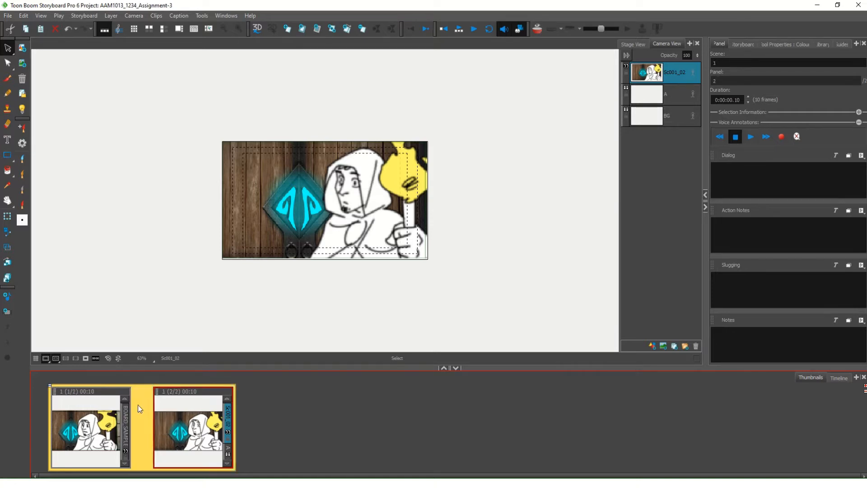
pyautogui.click(88, 392)
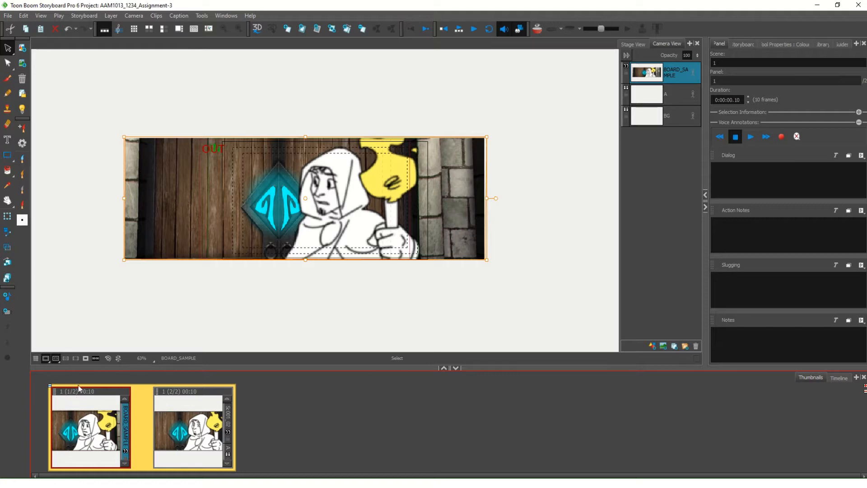
pyautogui.hotkey('ctrl', 'z')
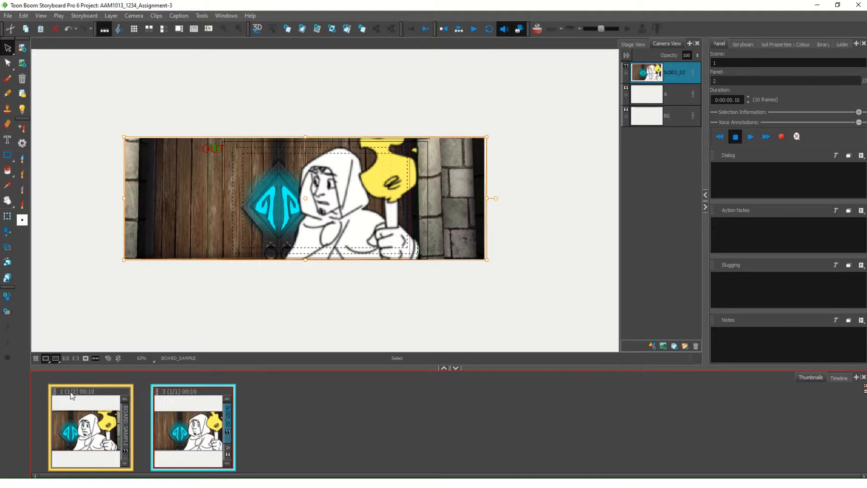
# Check the scene information of scenes 3 and 1, and move scene 3's panel into scene 1 as its second panel
pyautogui.click(157, 390)
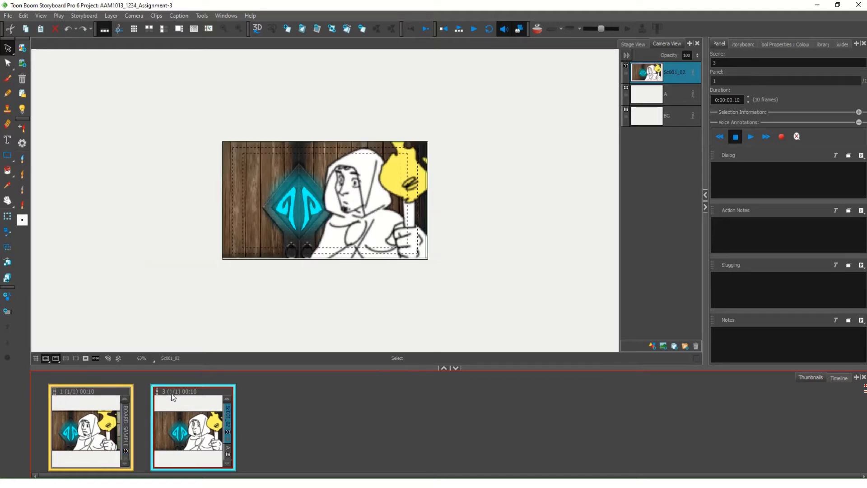
pyautogui.click(735, 63)
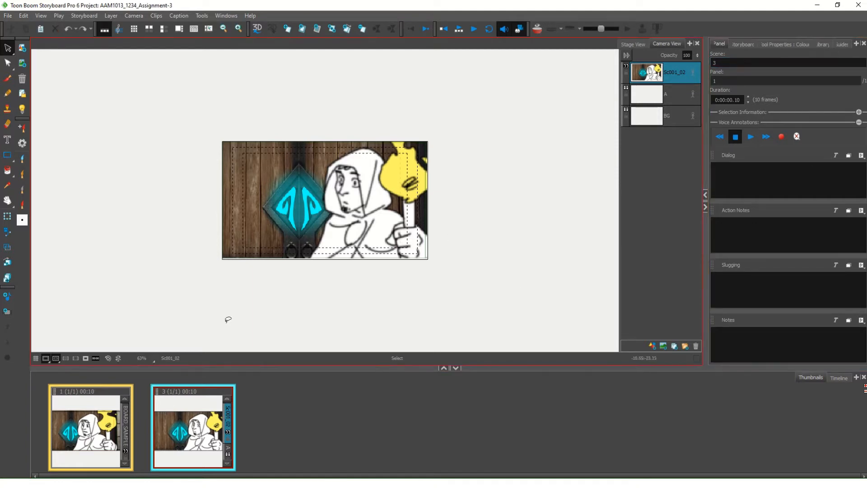
pyautogui.click(192, 397)
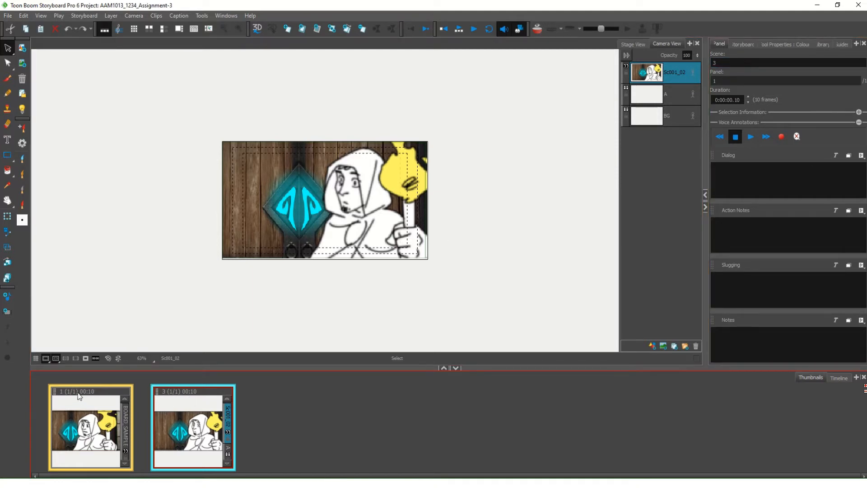
pyautogui.click(79, 392)
pyautogui.click(735, 96)
pyautogui.click(204, 393)
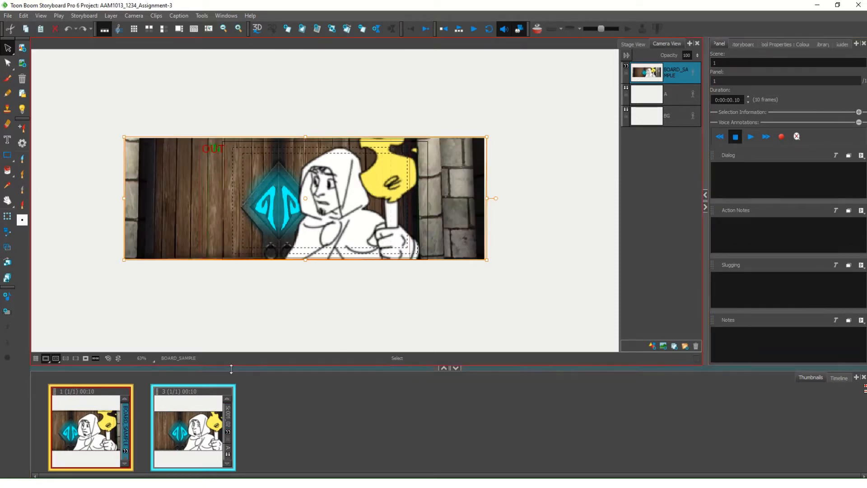
pyautogui.moveTo(203, 393); pyautogui.dragTo(135, 395)
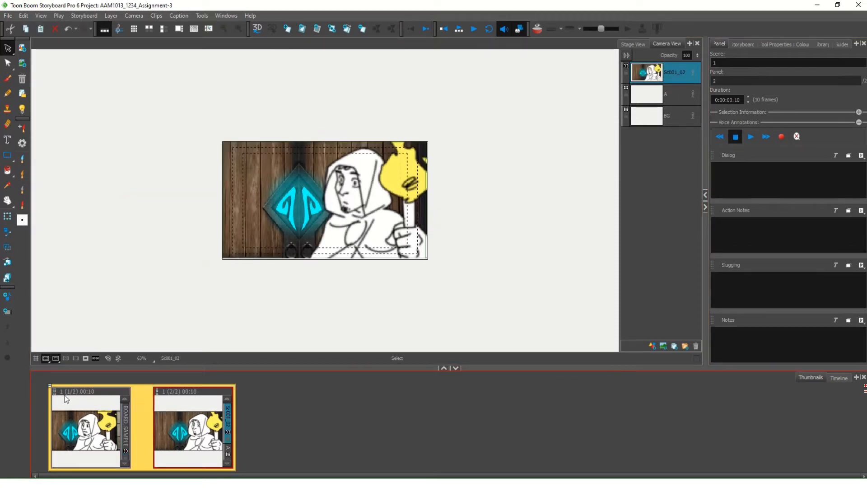
# Review both panels of scene 1 and move the Sc001_02 panel ahead of the BOARD_SAMPLE panel
pyautogui.click(699, 100)
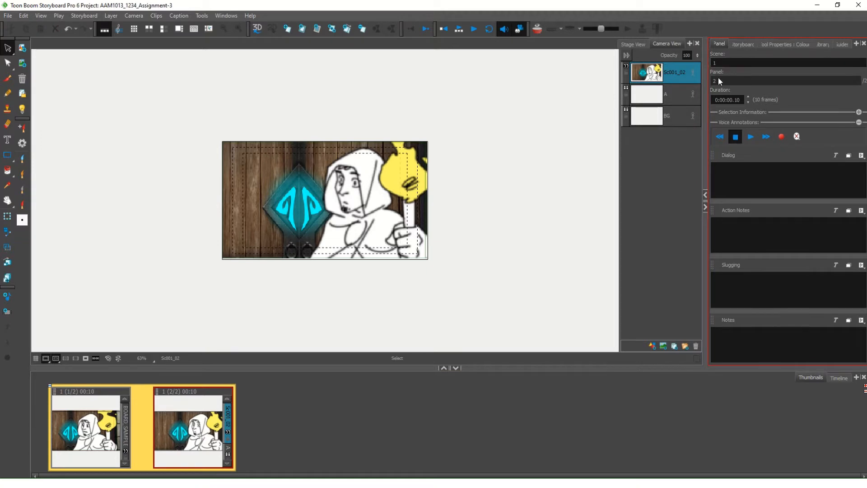
pyautogui.click(131, 422)
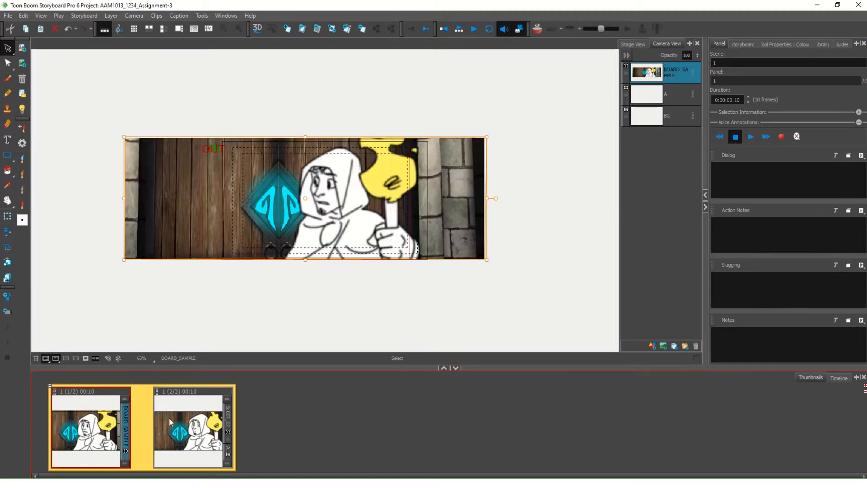
pyautogui.click(202, 396)
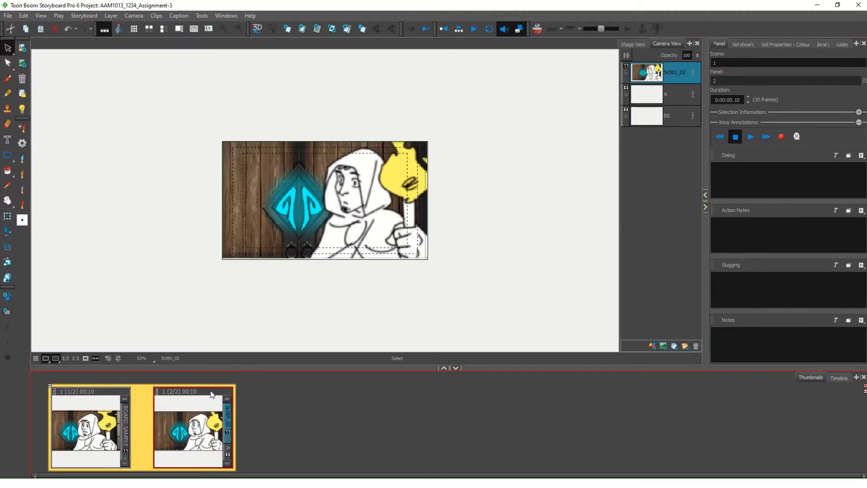
pyautogui.click(109, 403)
pyautogui.click(191, 392)
pyautogui.moveTo(197, 391); pyautogui.dragTo(130, 391)
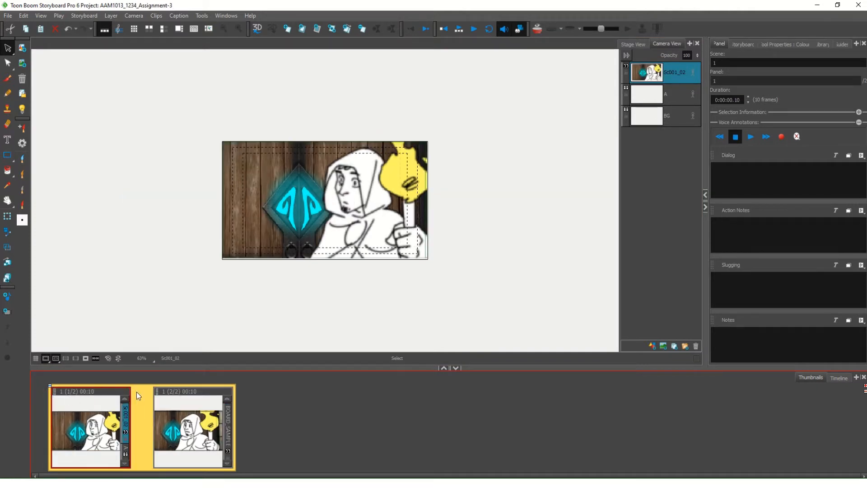
# Split the BOARD_SAMPLE panel off in front of scene 1 as a separate scene named 1_A, renaming the current scene only
pyautogui.click(203, 392)
pyautogui.moveTo(210, 392); pyautogui.dragTo(40, 401)
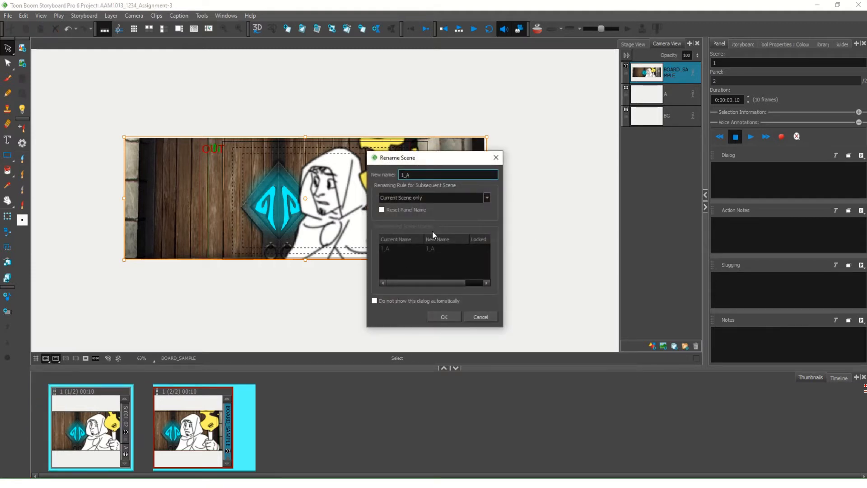
pyautogui.click(444, 317)
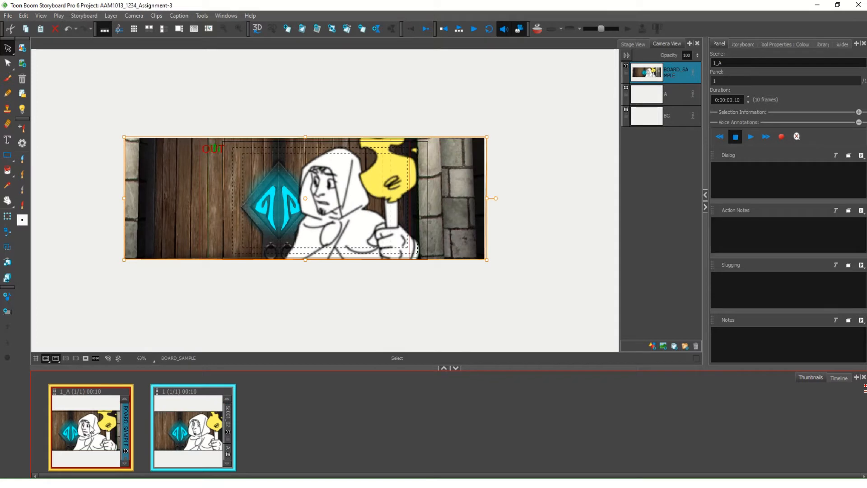
# Rename scene 1_A to 001 with the Renumber Scenes rule so that the following scene becomes 002
pyautogui.click(90, 17)
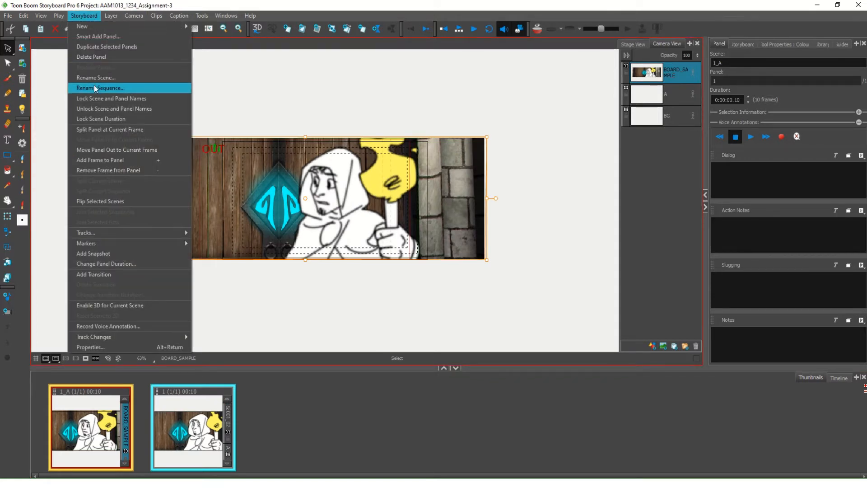
pyautogui.click(94, 78)
pyautogui.click(465, 196)
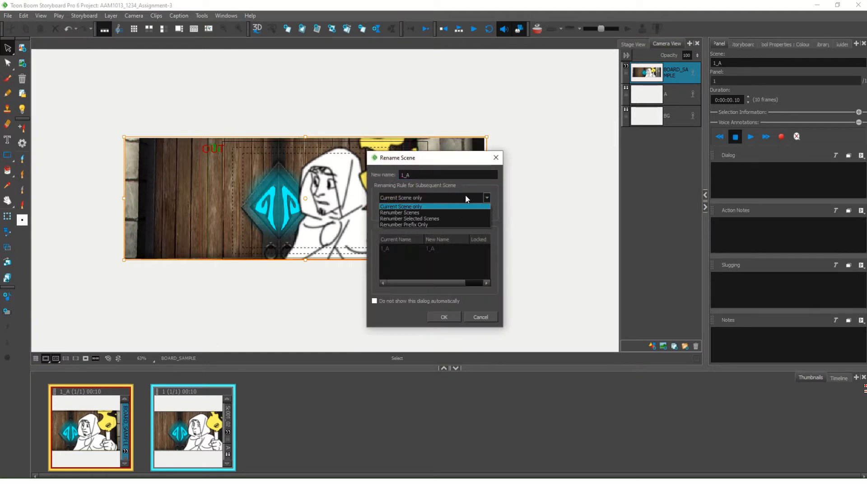
pyautogui.click(407, 213)
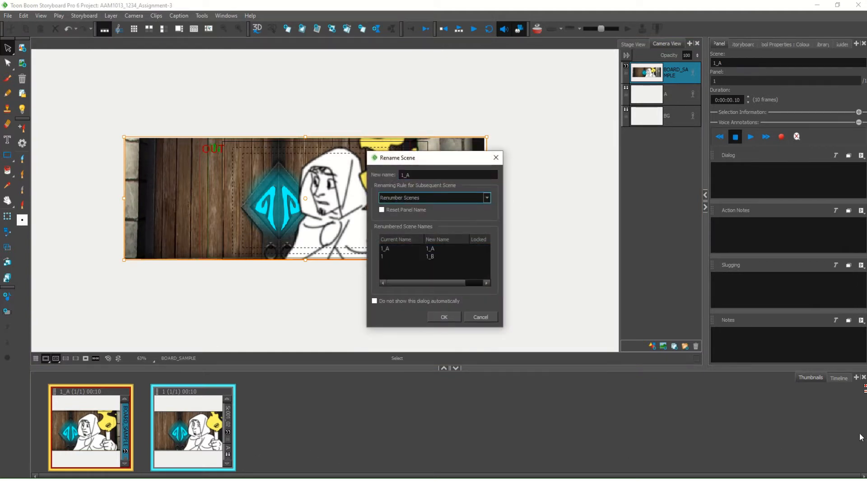
pyautogui.moveTo(414, 175); pyautogui.dragTo(237, 168)
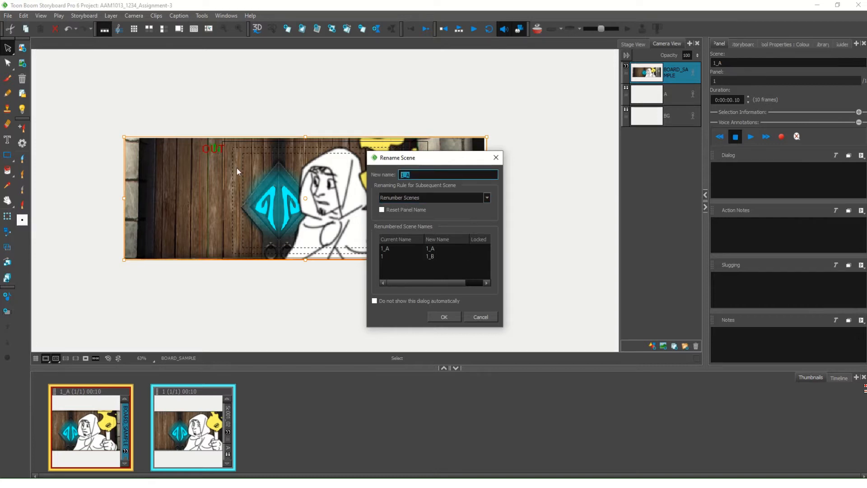
pyautogui.write('001')
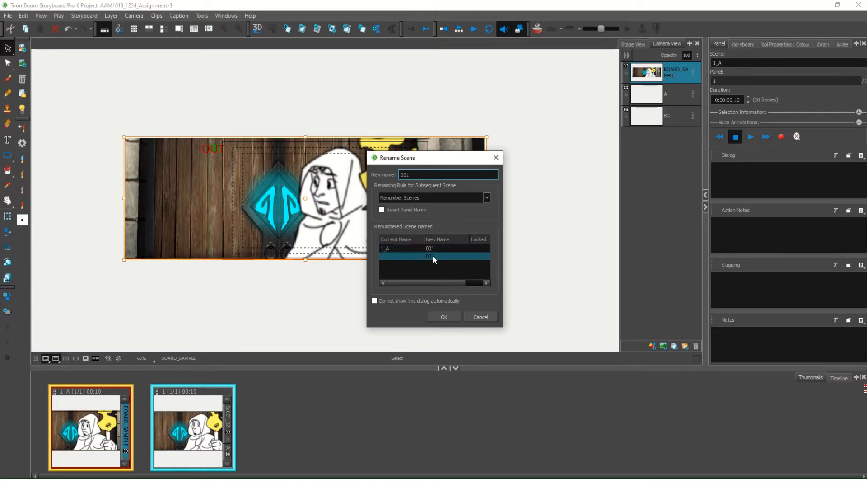
pyautogui.click(437, 319)
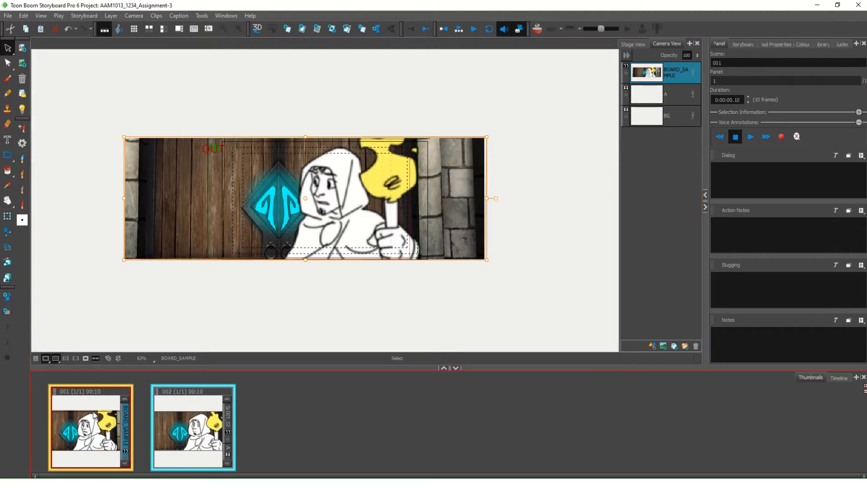
# Review scenes 001 and 002 in turn, examining their pictures and their scene and panel names
pyautogui.click(186, 413)
pyautogui.click(113, 422)
pyautogui.click(197, 418)
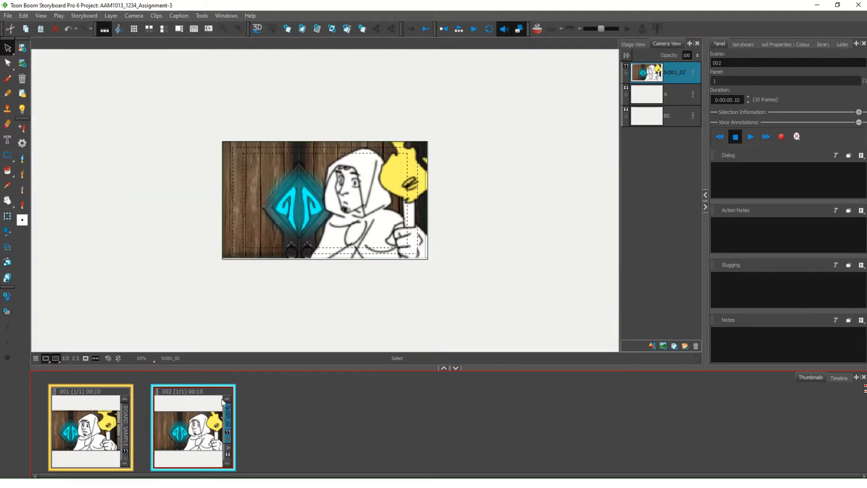
pyautogui.click(95, 392)
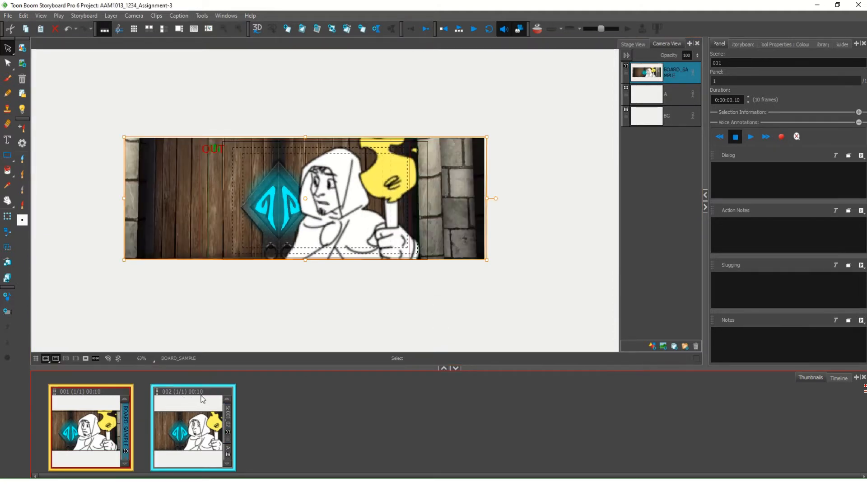
pyautogui.click(202, 397)
pyautogui.click(117, 393)
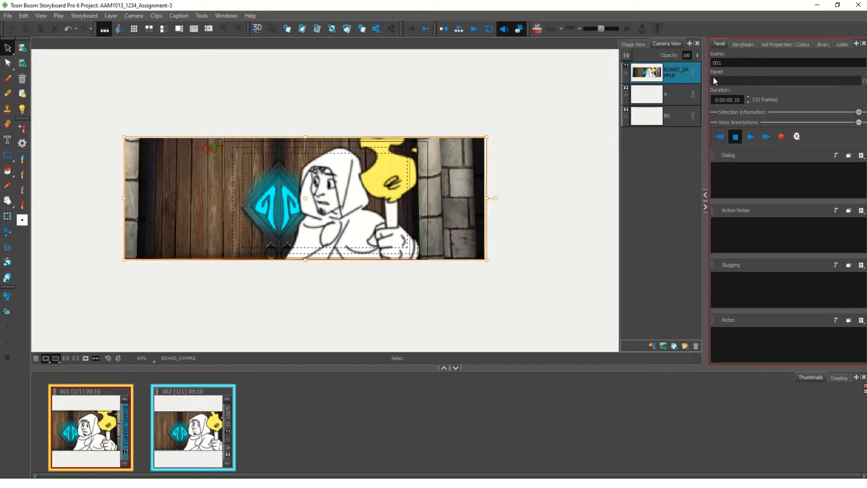
pyautogui.click(716, 62)
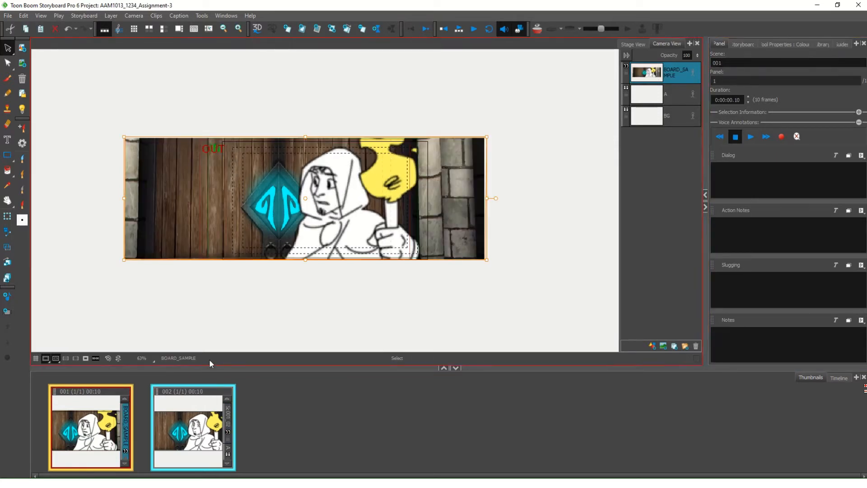
pyautogui.click(194, 393)
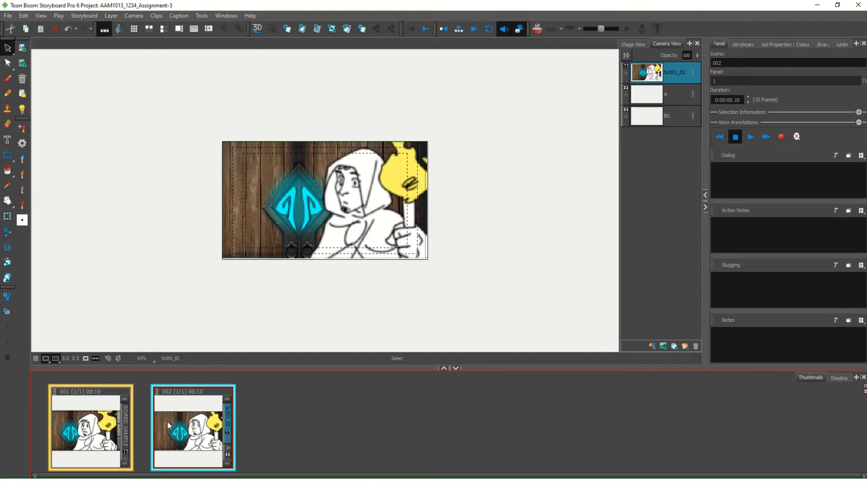
# Merge scene 002 into scene 001 as its second panel and activate the Camera tool on the BOARD_SAMPLE panel
pyautogui.moveTo(179, 393); pyautogui.dragTo(138, 394)
pyautogui.click(91, 456)
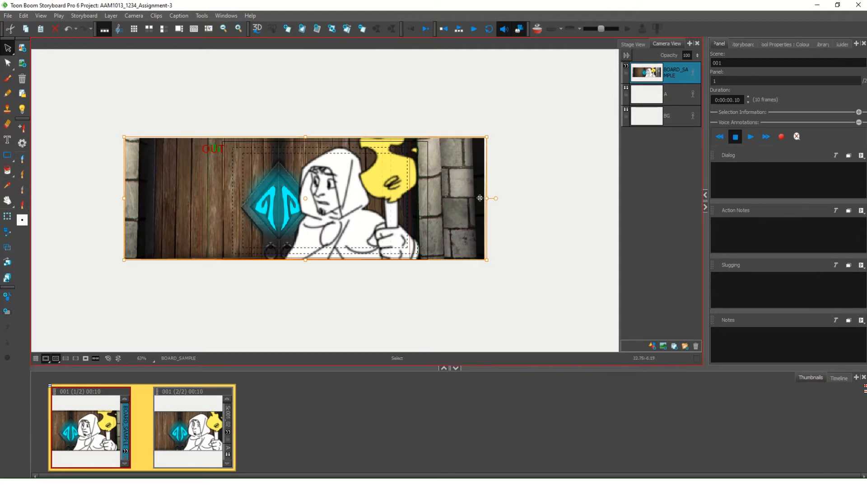
pyautogui.click(7, 231)
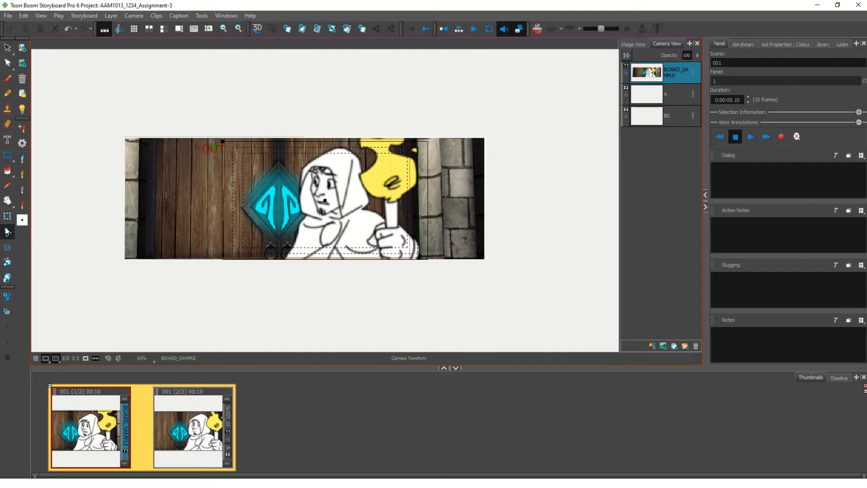
pyautogui.click(7, 233)
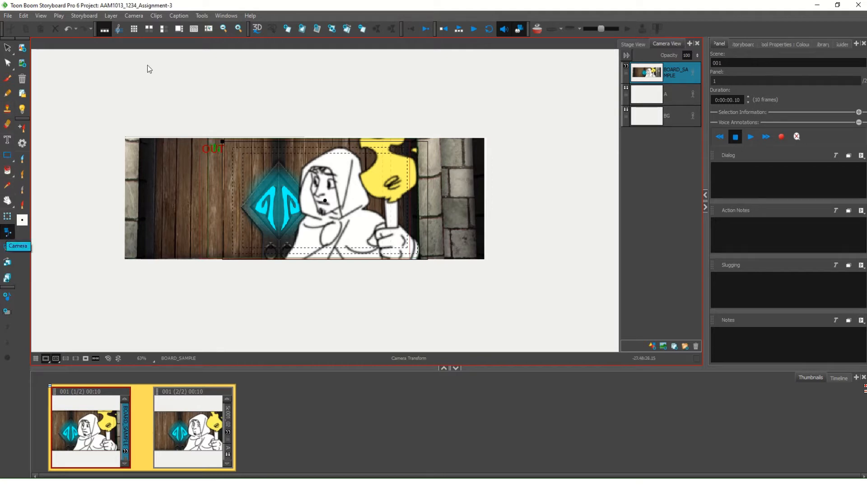
pyautogui.click(227, 17)
pyautogui.moveTo(249, 36)
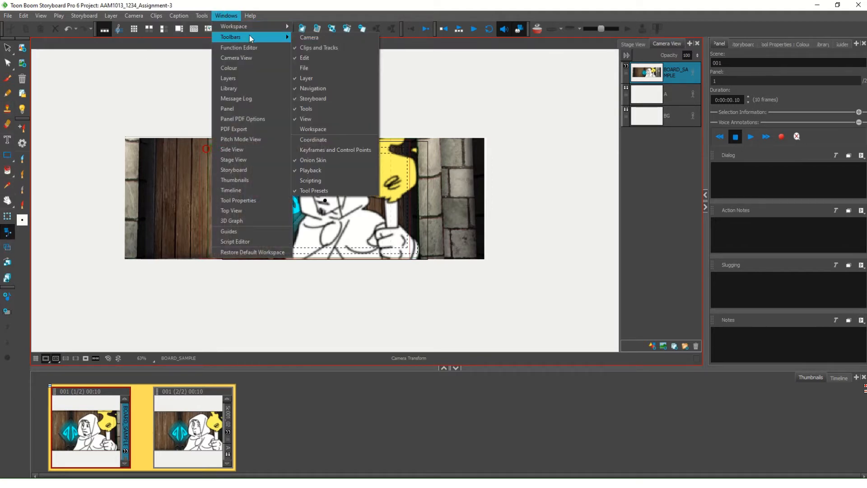
pyautogui.click(352, 38)
pyautogui.click(58, 15)
pyautogui.click(300, 19)
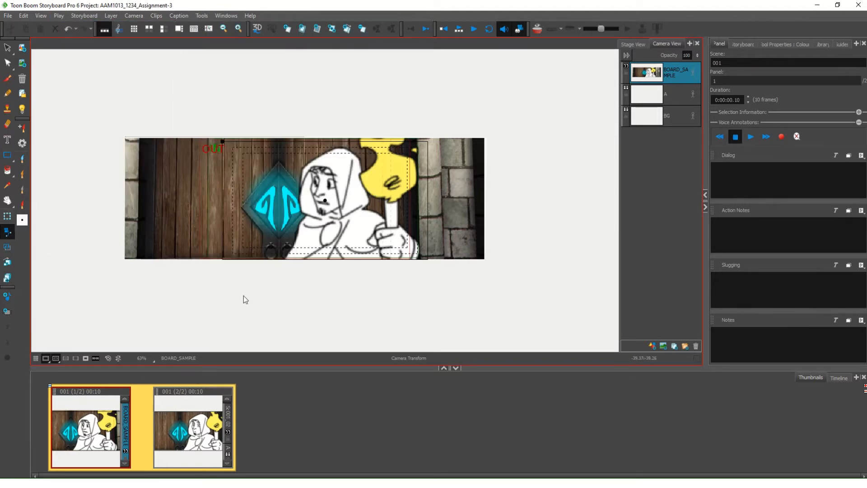
# Turn on the light table for the first panel and make layer A the active layer
pyautogui.click(12, 231)
pyautogui.click(23, 110)
pyautogui.click(676, 99)
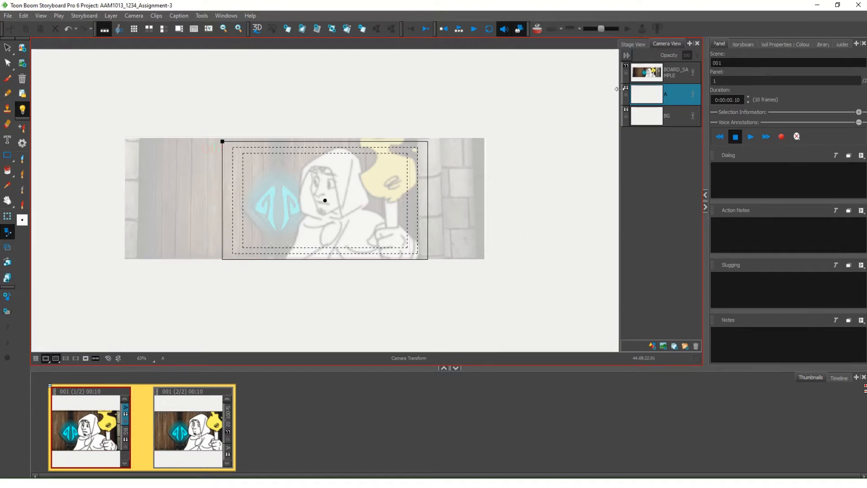
# With layer A active, move the scene camera over to the stone-wall end of the BOARD_SAMPLE picture
pyautogui.click(666, 78)
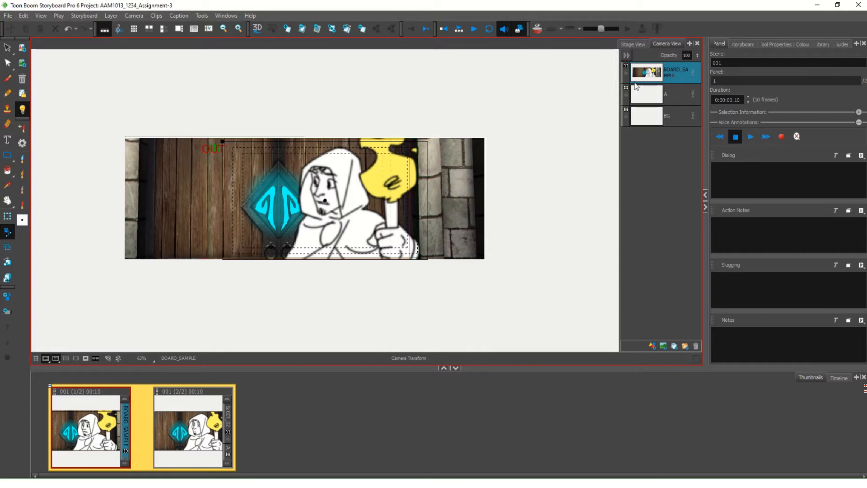
pyautogui.click(670, 97)
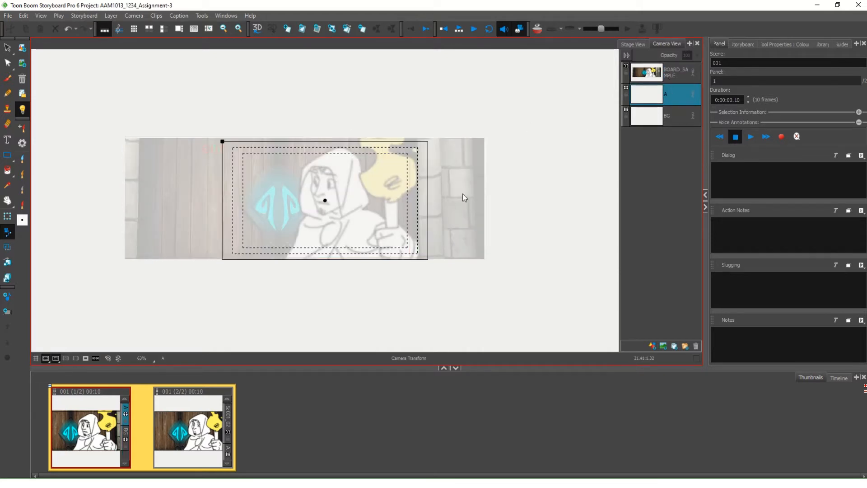
pyautogui.click(664, 75)
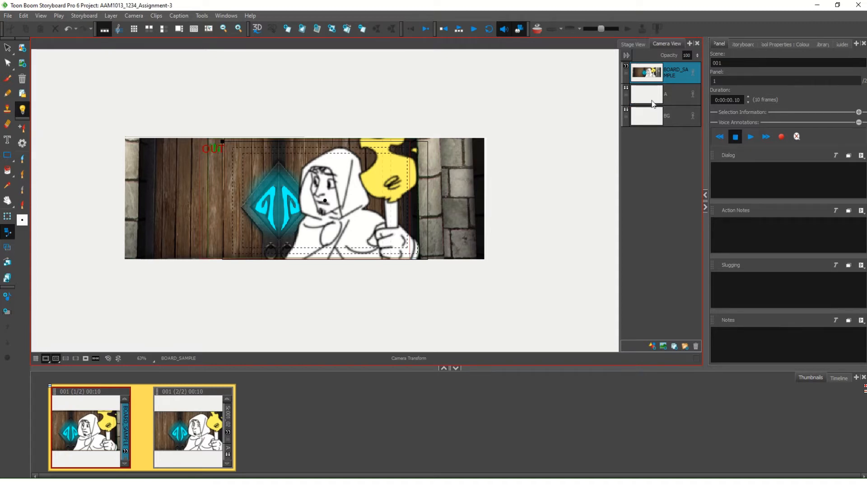
pyautogui.click(668, 102)
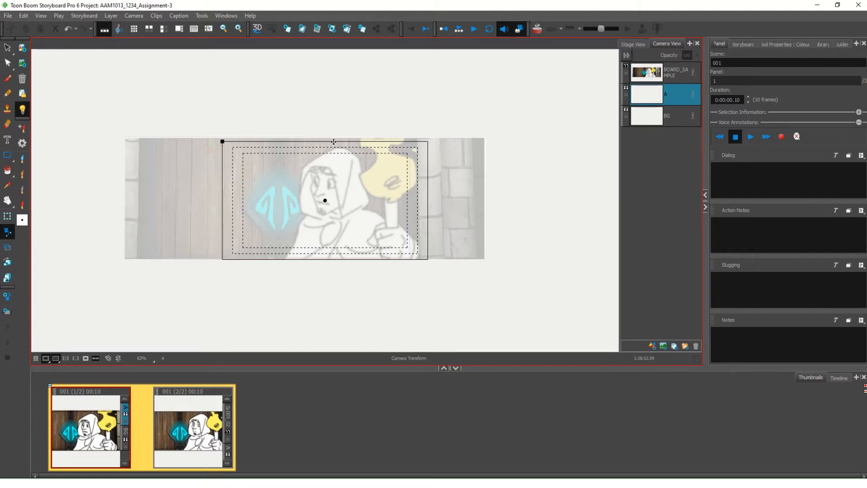
pyautogui.moveTo(333, 142); pyautogui.dragTo(387, 140)
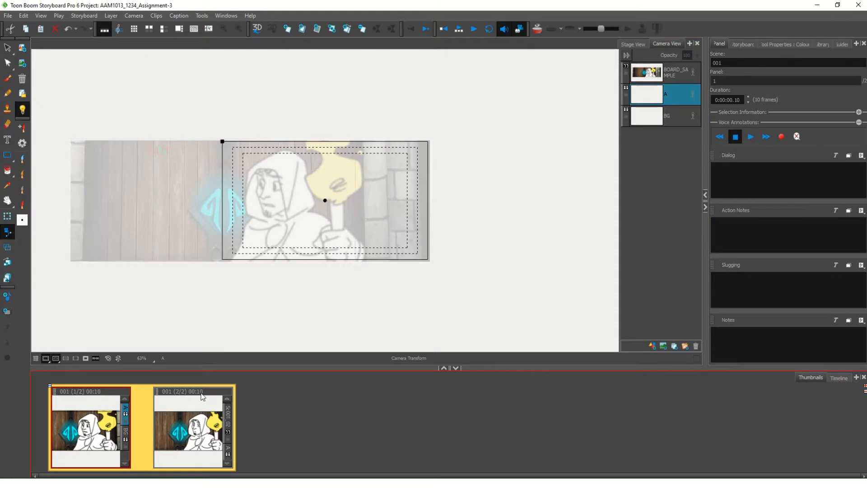
# Alternate between the two panels of scene 001 to examine how the moved camera frames each picture
pyautogui.click(202, 396)
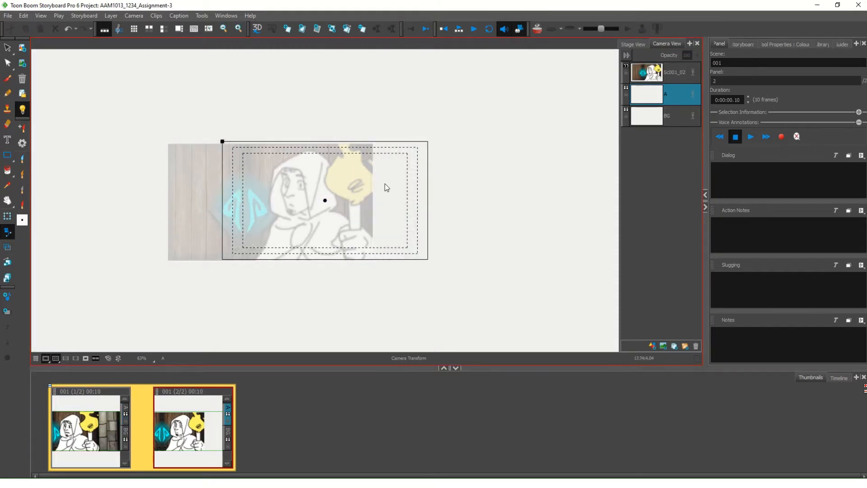
pyautogui.click(87, 426)
pyautogui.click(187, 424)
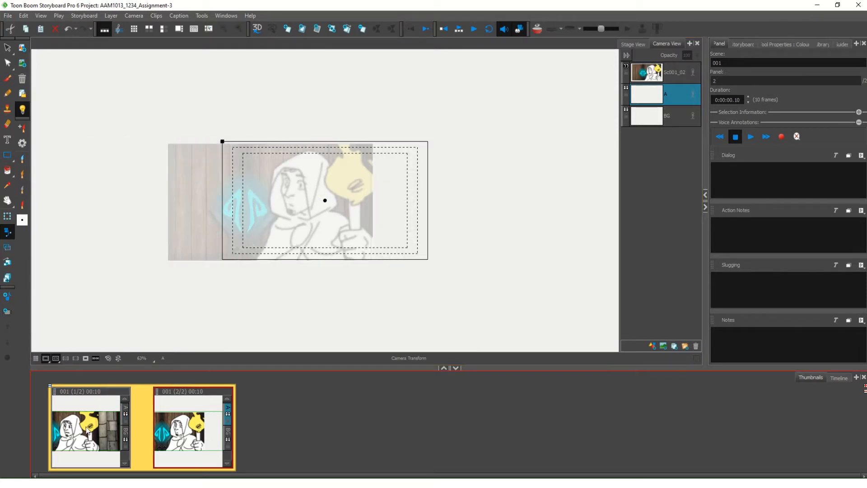
pyautogui.click(84, 426)
pyautogui.click(173, 427)
pyautogui.click(93, 424)
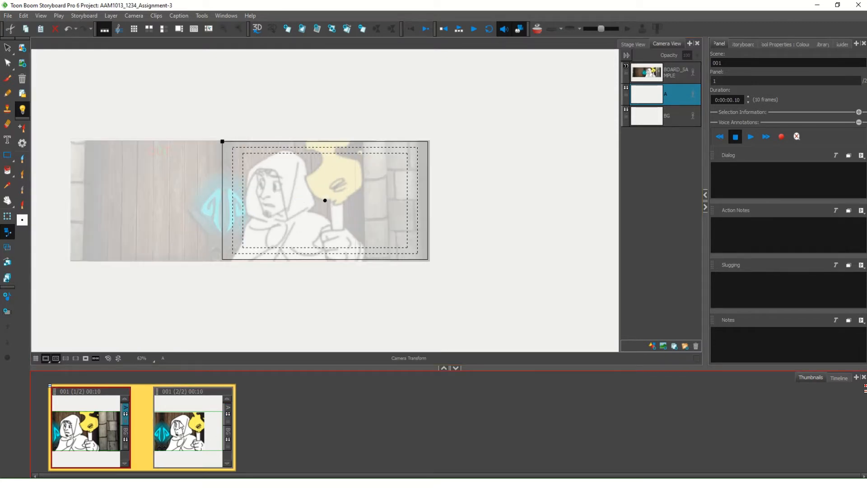
pyautogui.click(182, 424)
pyautogui.click(81, 425)
pyautogui.click(192, 426)
pyautogui.click(94, 430)
pyautogui.click(199, 429)
pyautogui.click(252, 195)
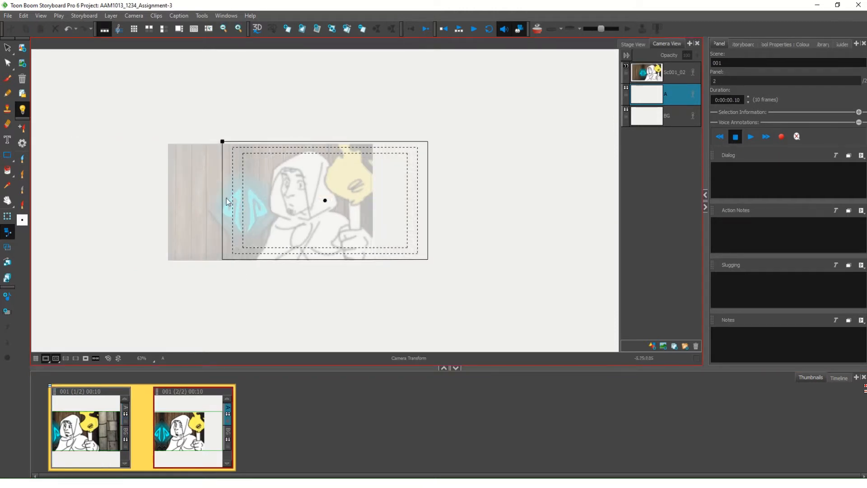
pyautogui.click(87, 422)
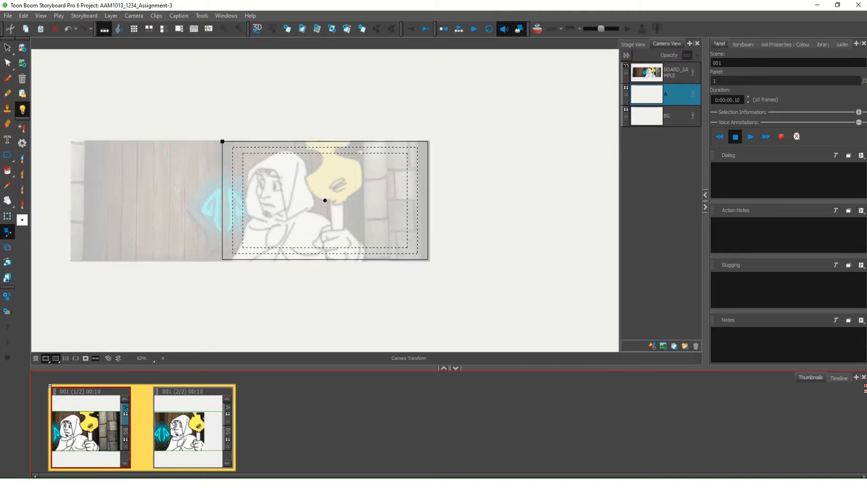
pyautogui.click(171, 425)
pyautogui.click(128, 425)
pyautogui.click(297, 156)
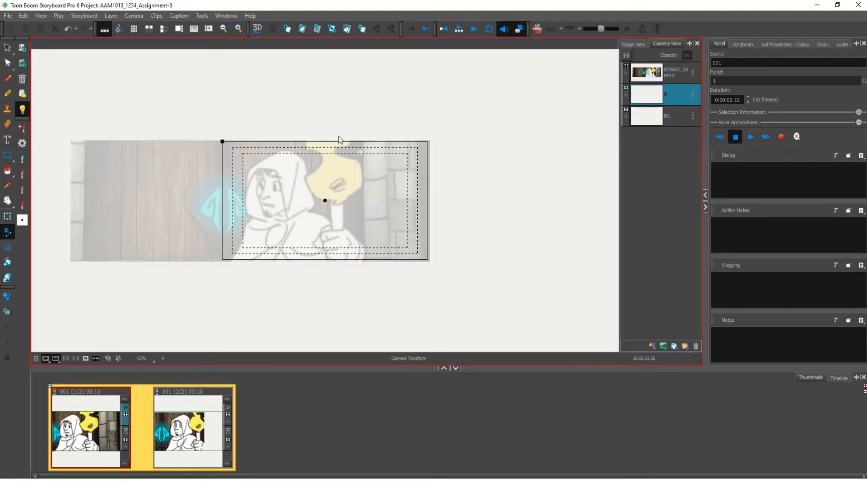
# Show the Camera tool's Tool Properties for the first panel and check which views can be added there
pyautogui.click(761, 48)
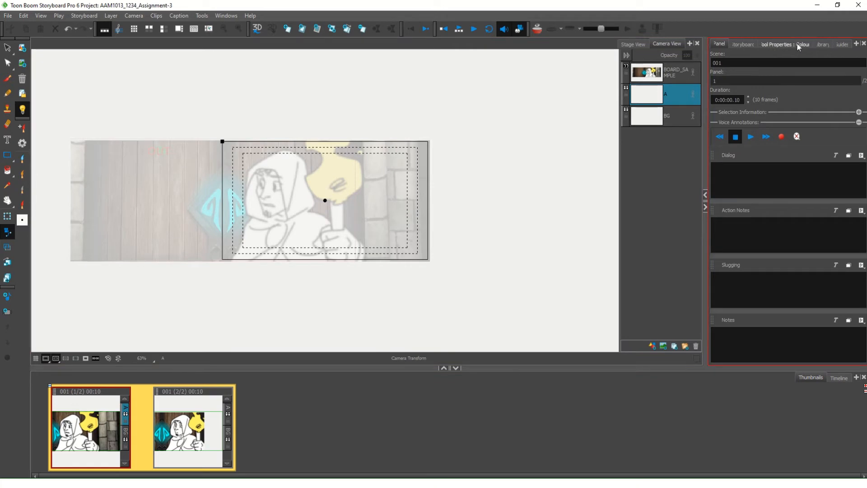
pyautogui.click(779, 43)
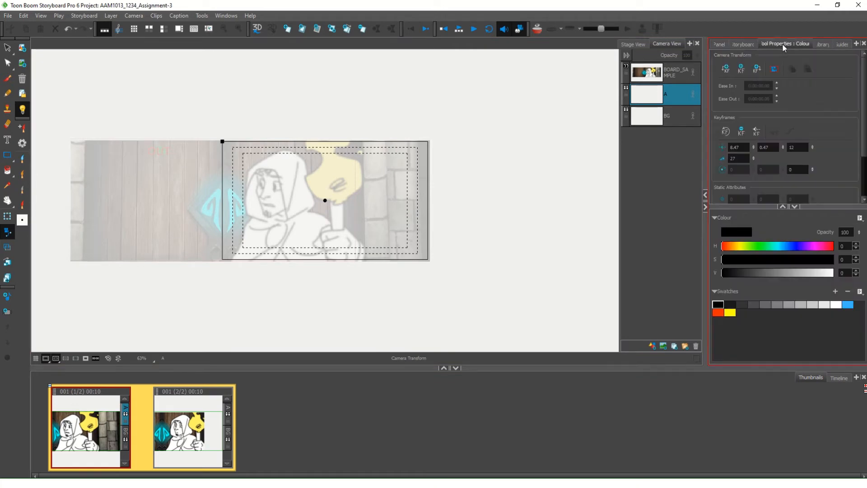
pyautogui.click(856, 45)
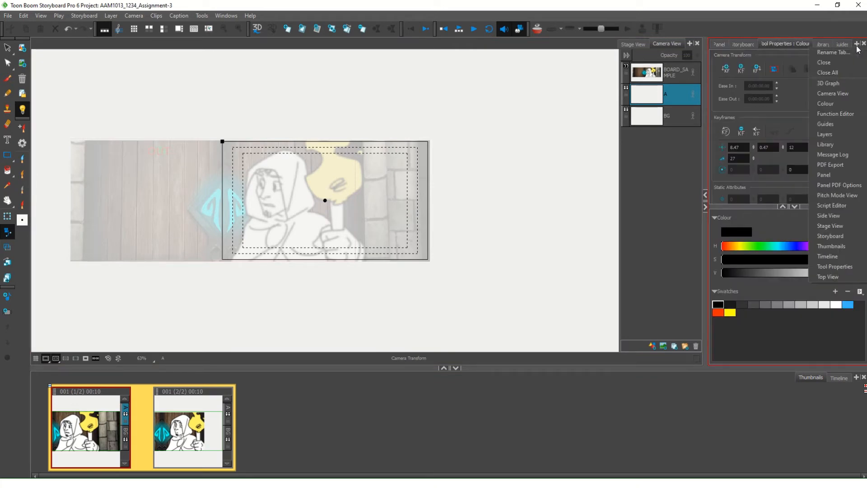
pyautogui.click(857, 46)
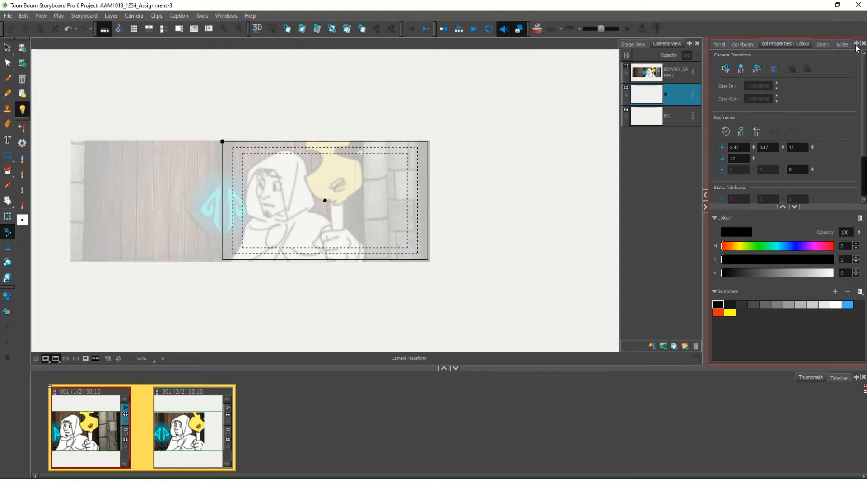
pyautogui.click(856, 45)
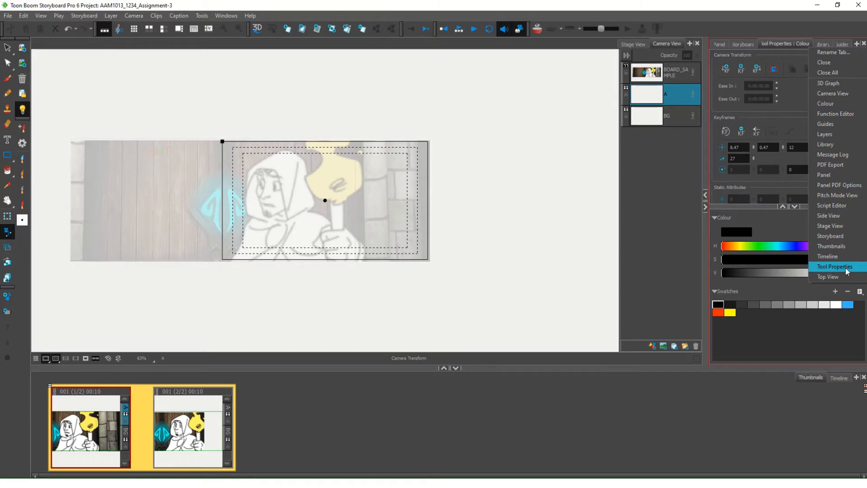
pyautogui.click(791, 44)
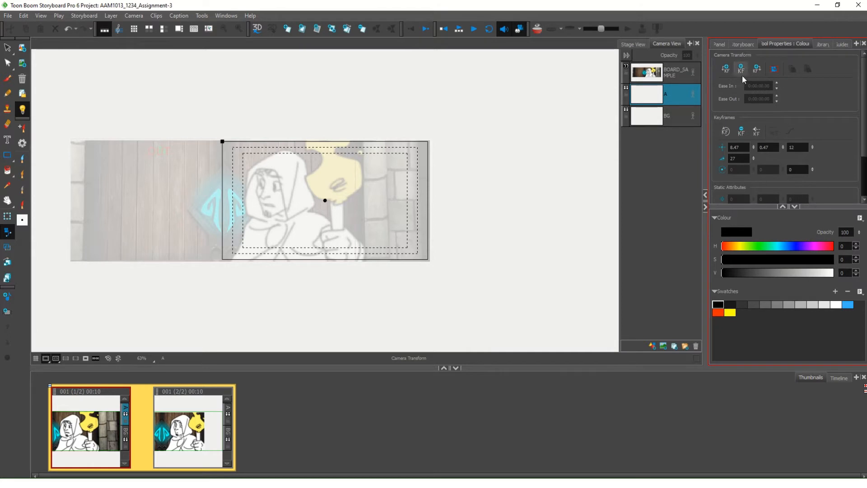
pyautogui.click(258, 321)
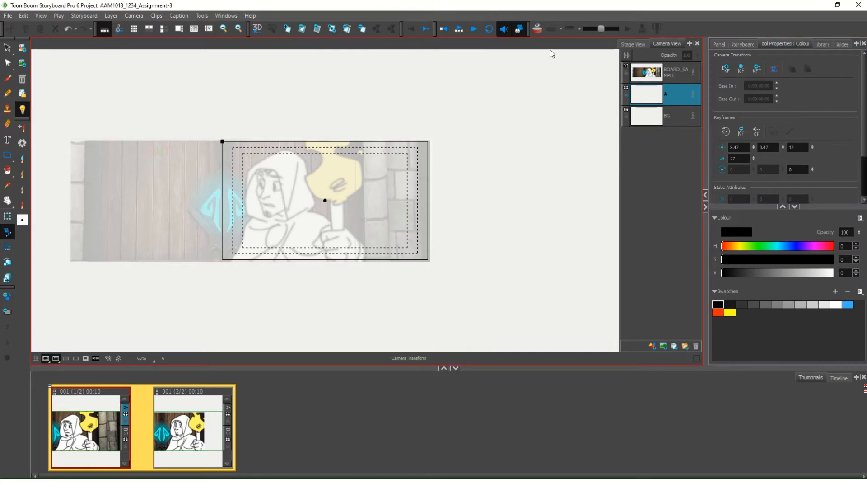
pyautogui.click(751, 90)
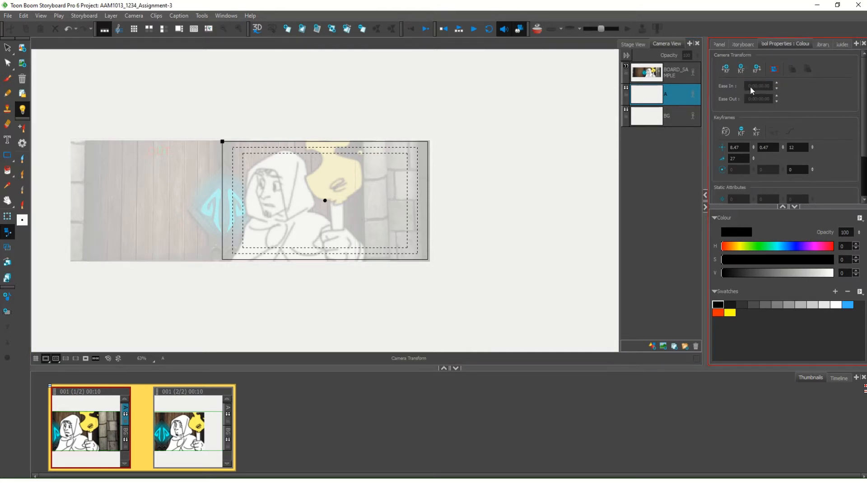
# Add camera keyframes at the first panel's start and end, and move the end frame to about -3.67, 0.38, covering the blue emblem
pyautogui.click(729, 72)
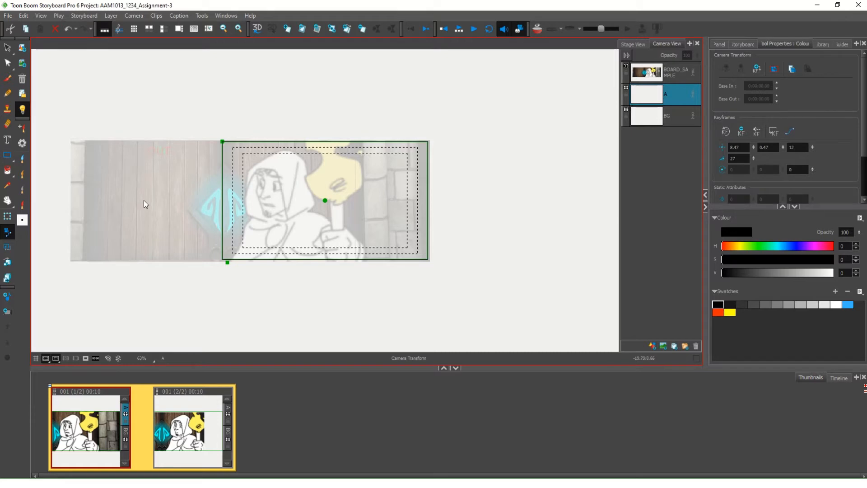
pyautogui.click(759, 67)
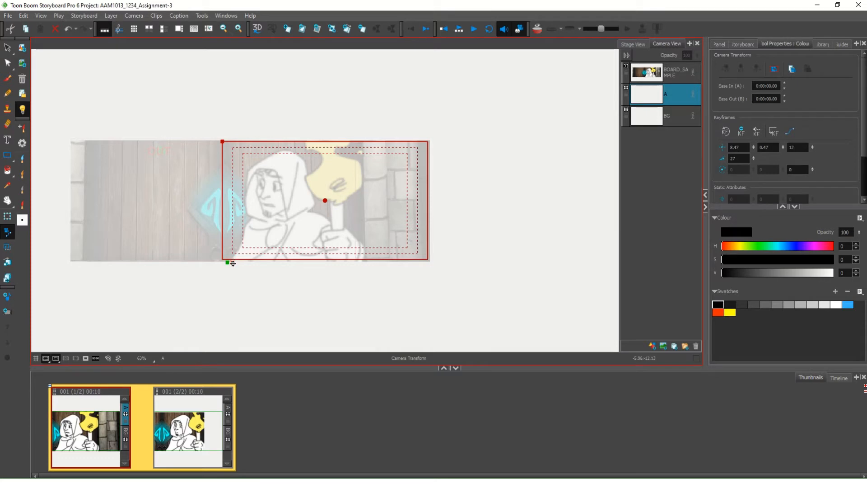
pyautogui.moveTo(233, 264); pyautogui.dragTo(342, 261)
pyautogui.moveTo(399, 247); pyautogui.dragTo(324, 248)
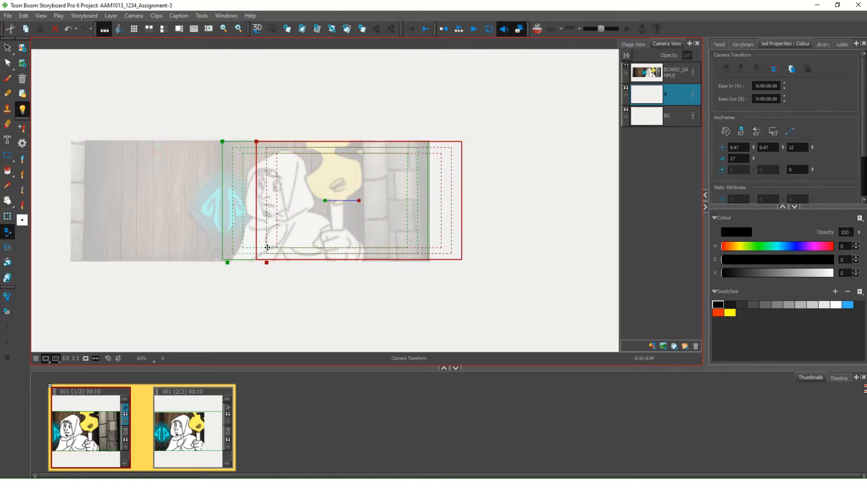
pyautogui.moveTo(267, 263); pyautogui.dragTo(155, 263)
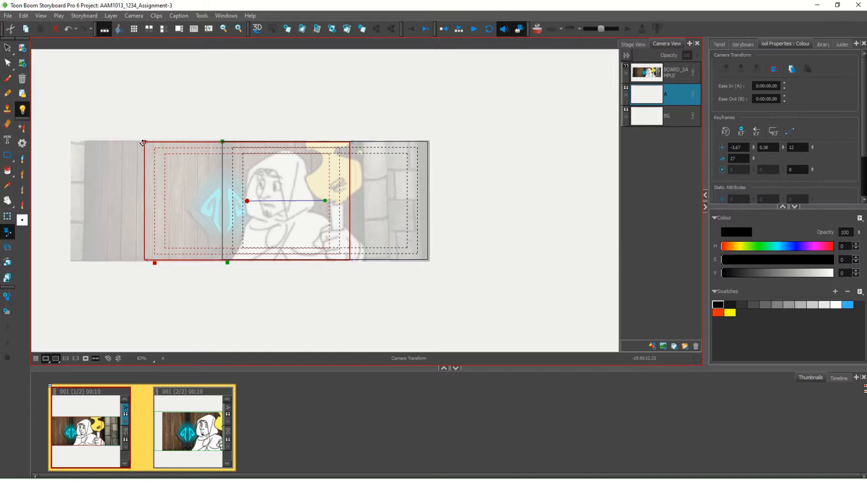
# Scale the end camera frame down slightly to a value of about 11.66, undoing the further adjustment
pyautogui.moveTo(145, 144); pyautogui.dragTo(164, 132)
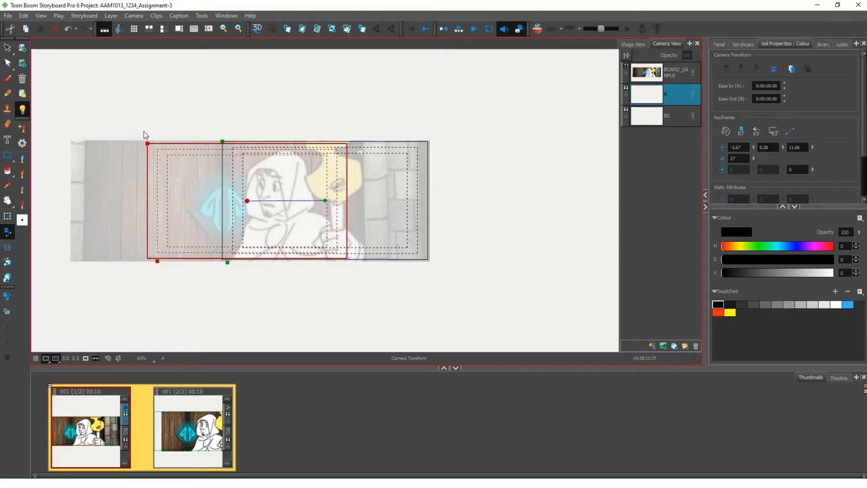
pyautogui.moveTo(145, 138); pyautogui.dragTo(114, 164)
pyautogui.hotkey('ctrl', 'z')
pyautogui.scroll(-6, 349, 224)
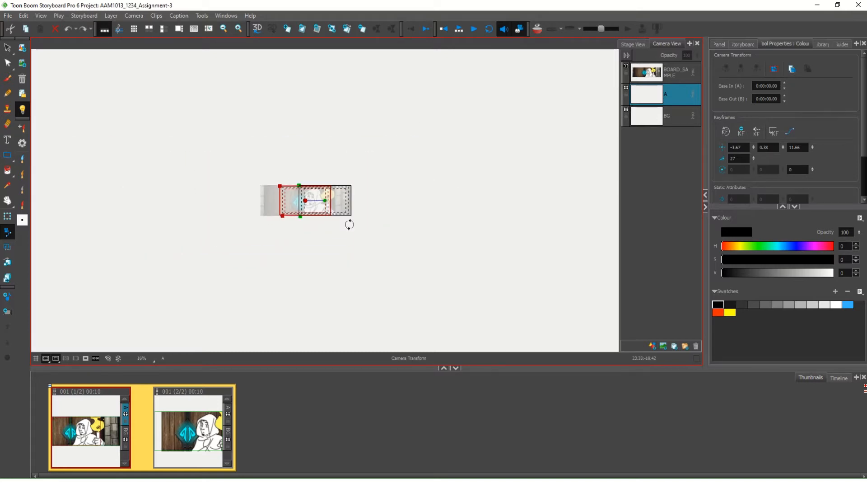
pyautogui.scroll(12, 350, 224)
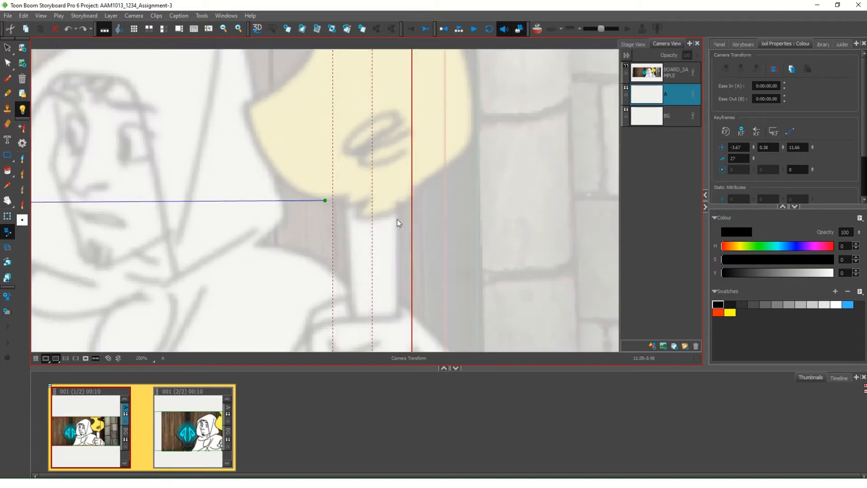
pyautogui.scroll(1, 396, 220)
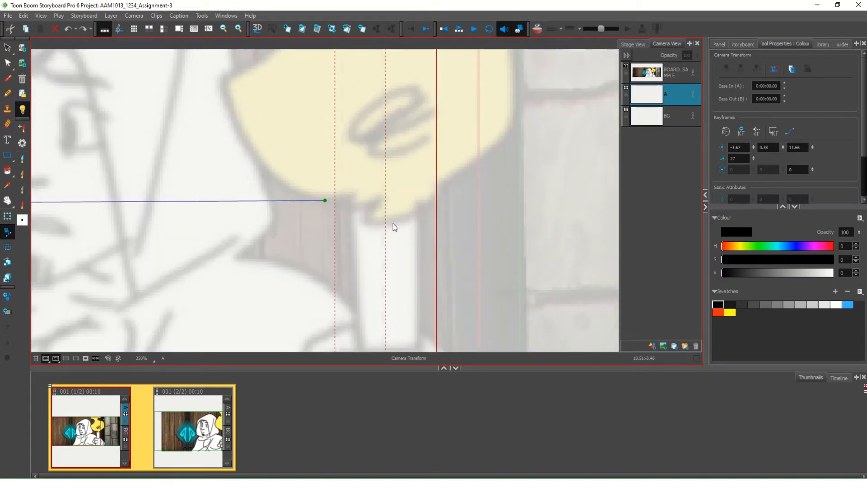
pyautogui.scroll(-3, 393, 223)
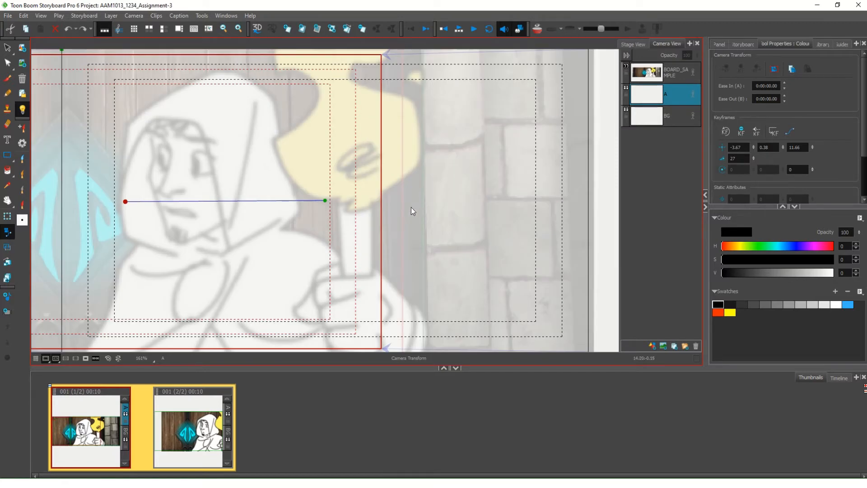
pyautogui.scroll(-2, 293, 259)
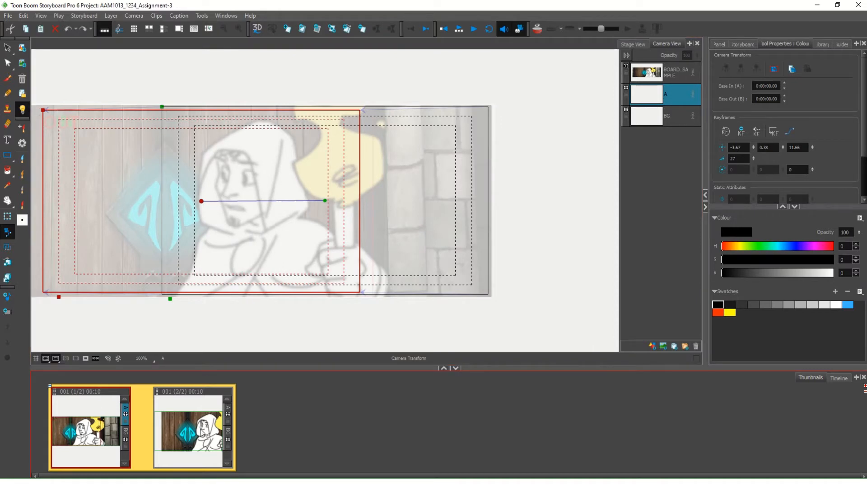
# Alternate between the two panels of scene 001 to compare how their images line up
pyautogui.click(193, 421)
pyautogui.click(66, 419)
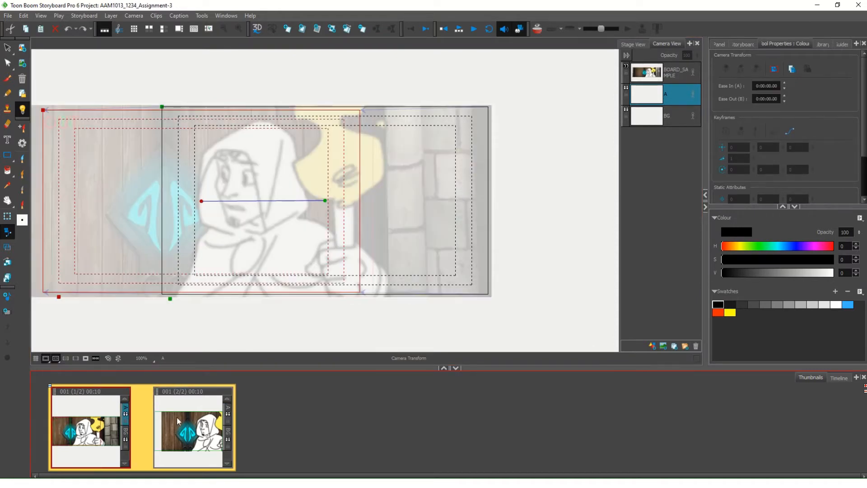
pyautogui.click(188, 416)
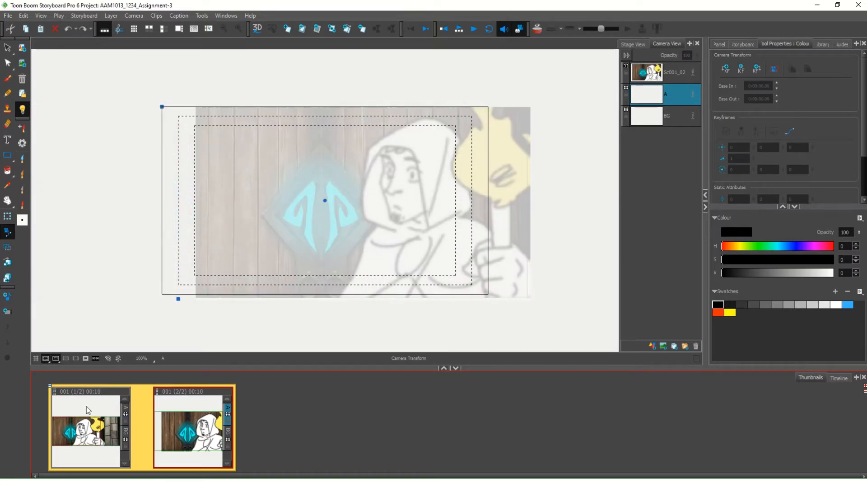
pyautogui.click(86, 407)
# Move the Sc001_02 image of scene 001's second panel sideways with the Select tool so that it fills the camera frame
pyautogui.click(180, 410)
pyautogui.click(287, 311)
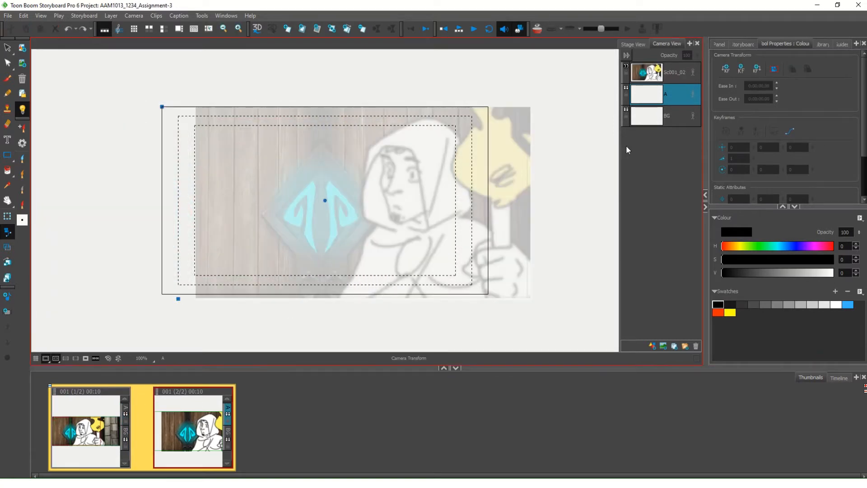
pyautogui.click(667, 74)
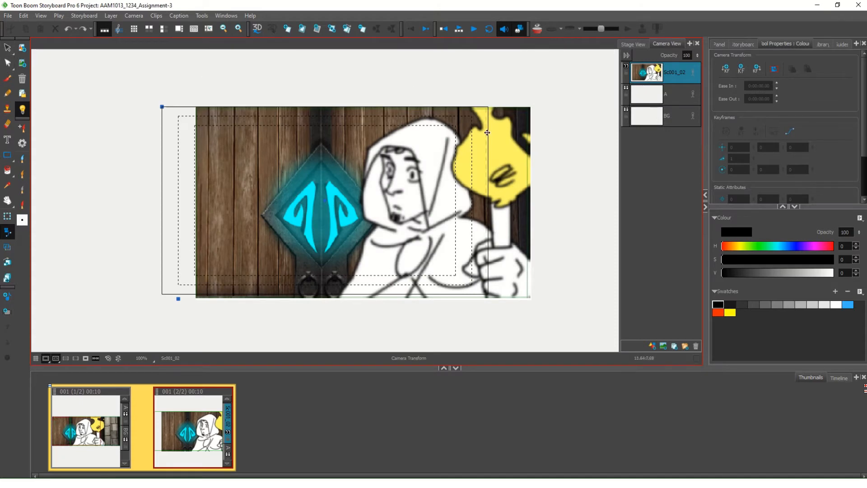
pyautogui.click(5, 48)
pyautogui.click(490, 197)
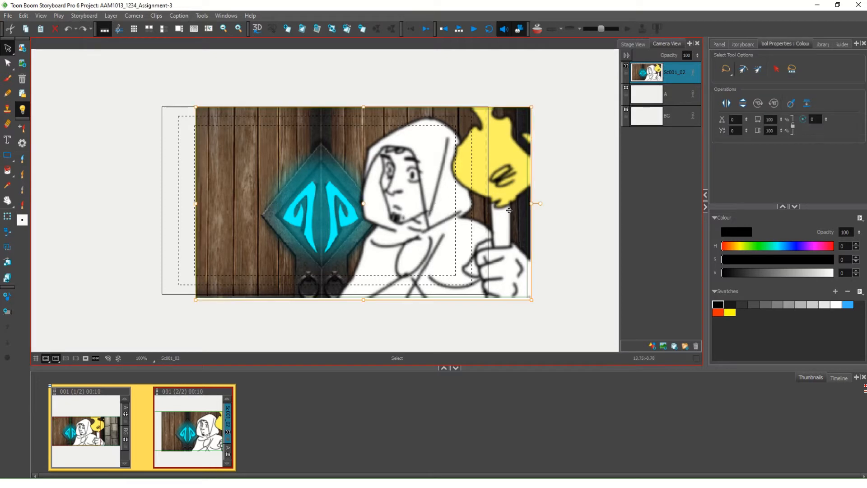
pyautogui.moveTo(518, 210); pyautogui.dragTo(438, 215)
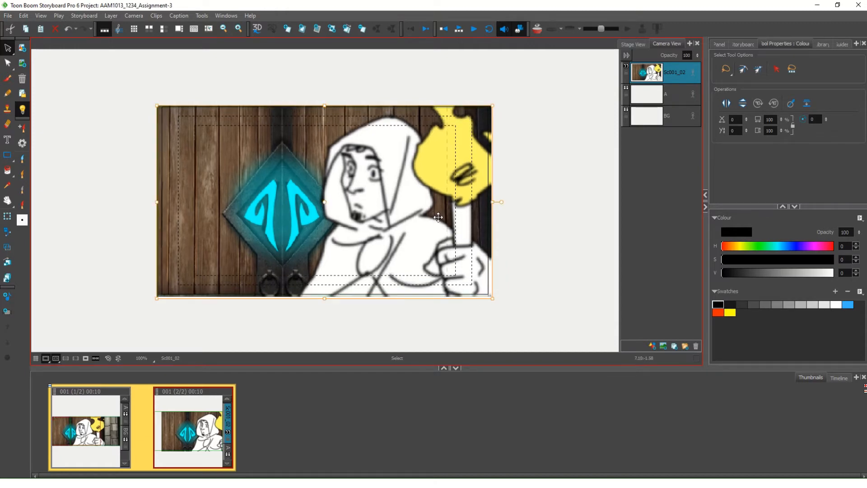
# Flip repeatedly between the two panels of scene 001 to check how the repositioned second image follows the first
pyautogui.click(116, 441)
pyautogui.click(188, 441)
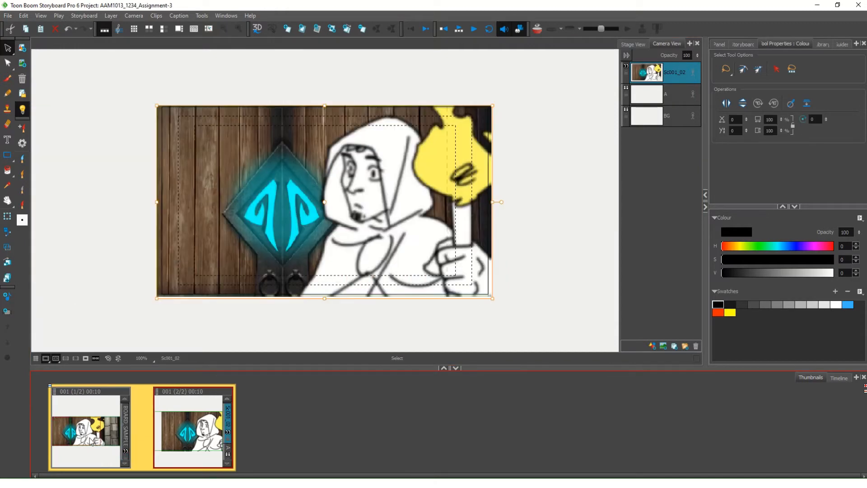
pyautogui.click(90, 441)
pyautogui.click(181, 435)
pyautogui.click(109, 431)
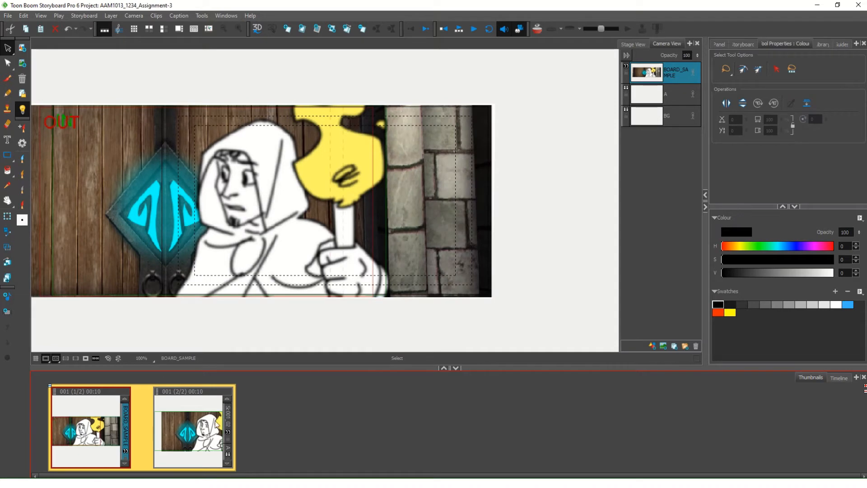
pyautogui.click(180, 420)
pyautogui.click(100, 419)
pyautogui.click(180, 423)
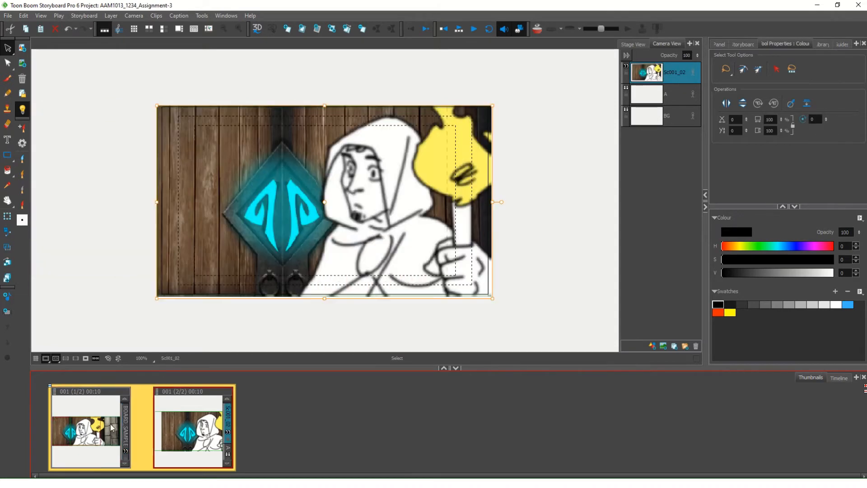
pyautogui.click(88, 429)
pyautogui.click(191, 418)
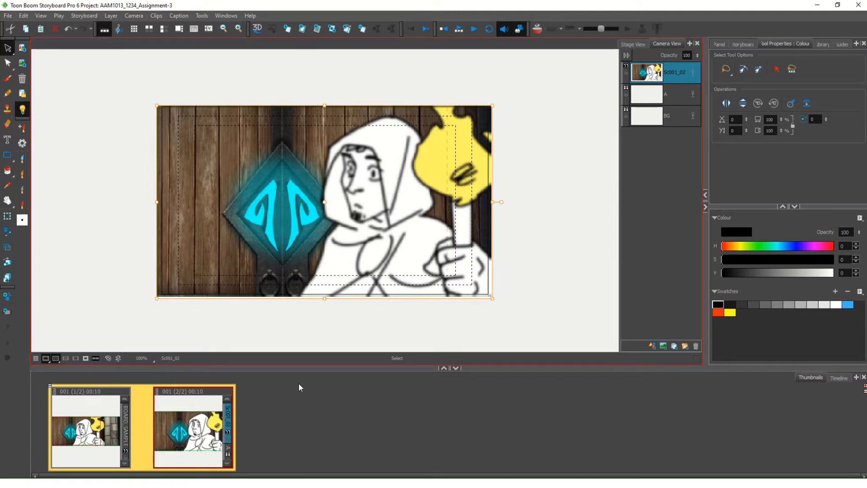
# Show the Timeline view, close it, and add it back alongside the Thumbnails view
pyautogui.click(841, 379)
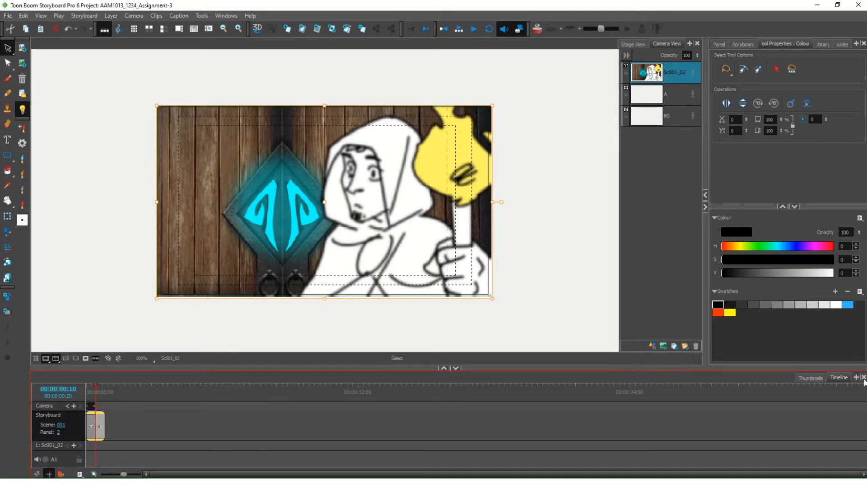
pyautogui.click(864, 377)
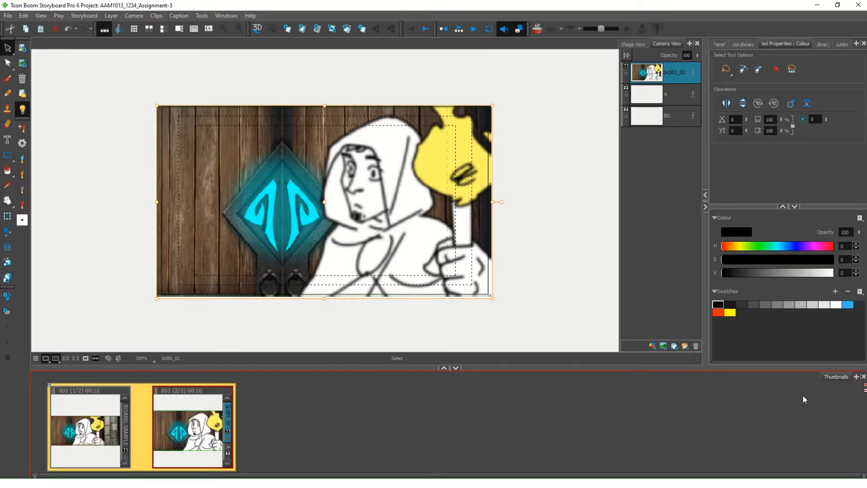
pyautogui.click(856, 378)
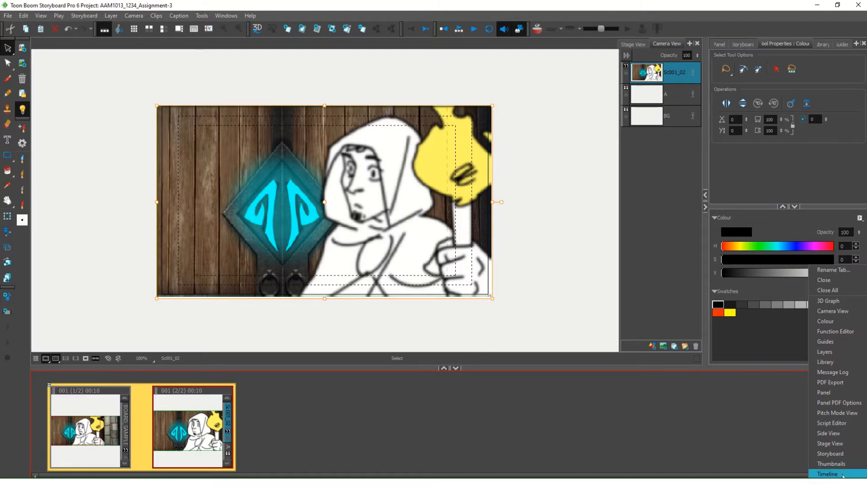
pyautogui.click(843, 474)
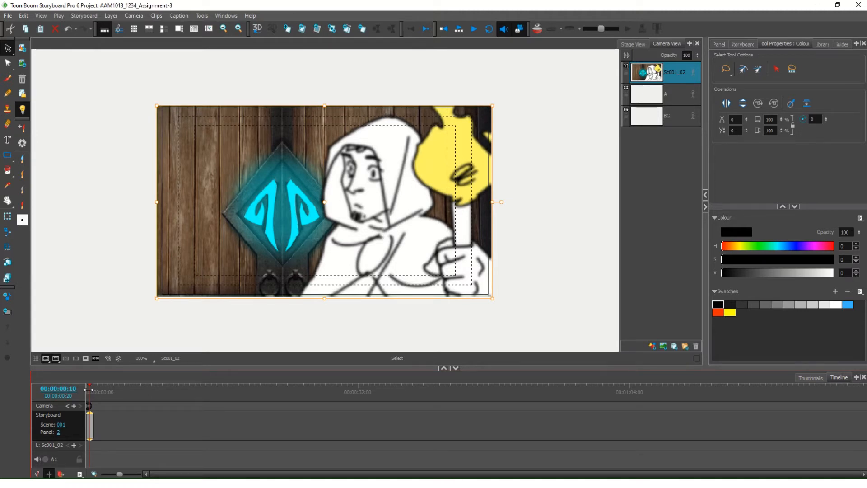
# Move the playhead to the start of the timeline and show the Panel properties of scene 001's first panel
pyautogui.scroll(6, 102, 397)
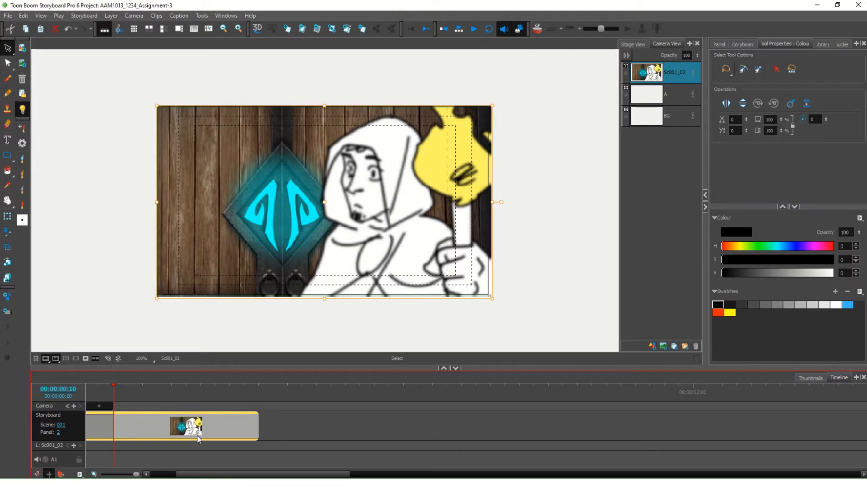
pyautogui.moveTo(144, 427); pyautogui.dragTo(426, 430)
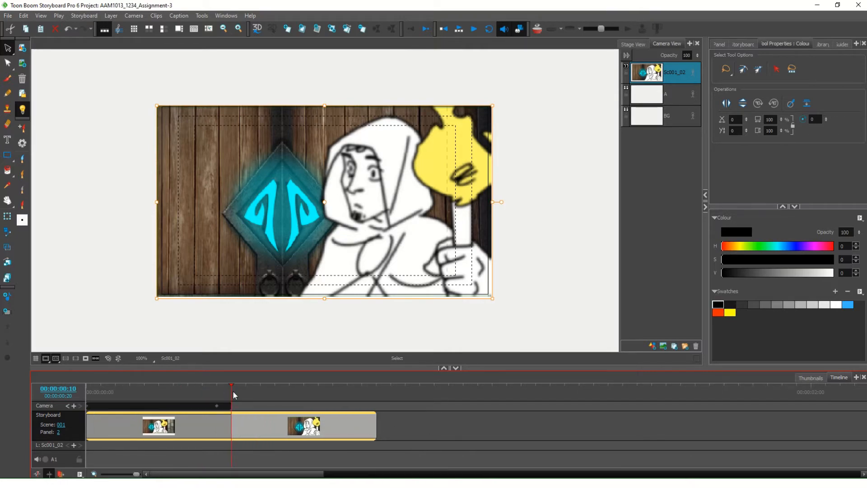
pyautogui.moveTo(231, 390); pyautogui.dragTo(92, 396)
pyautogui.click(134, 425)
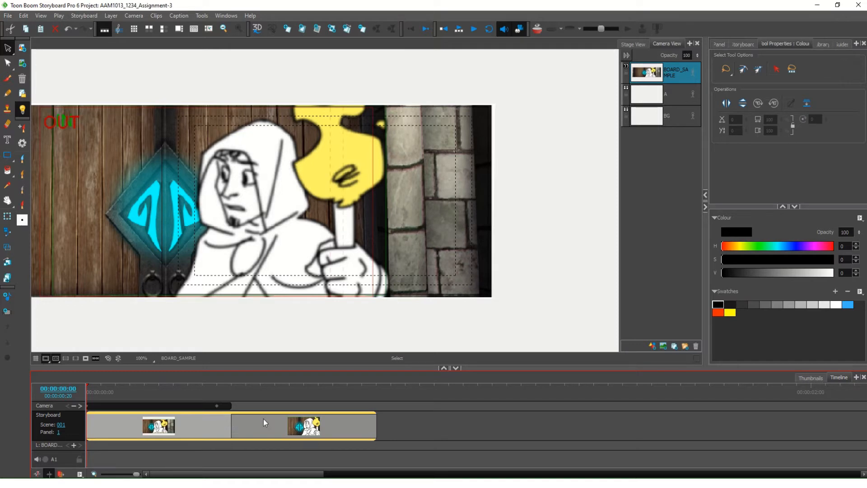
pyautogui.click(719, 44)
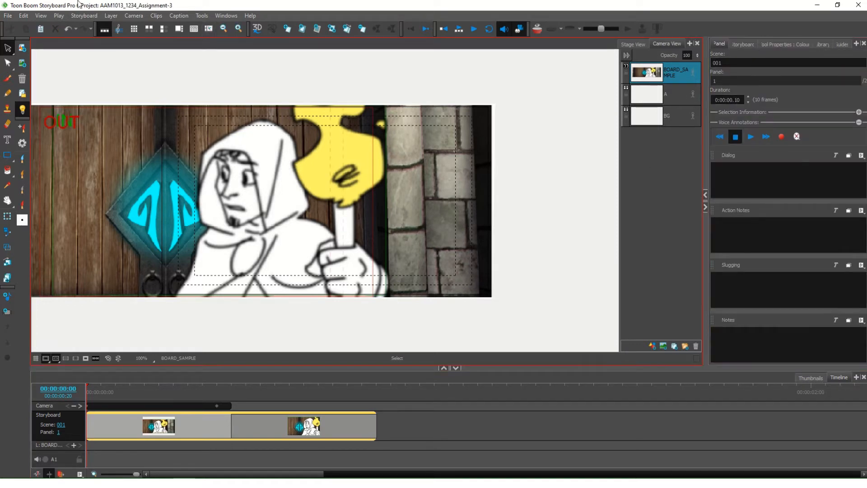
# Look through the Preferences categories and check the Default Panel Length in the Project Settings
pyautogui.click(24, 16)
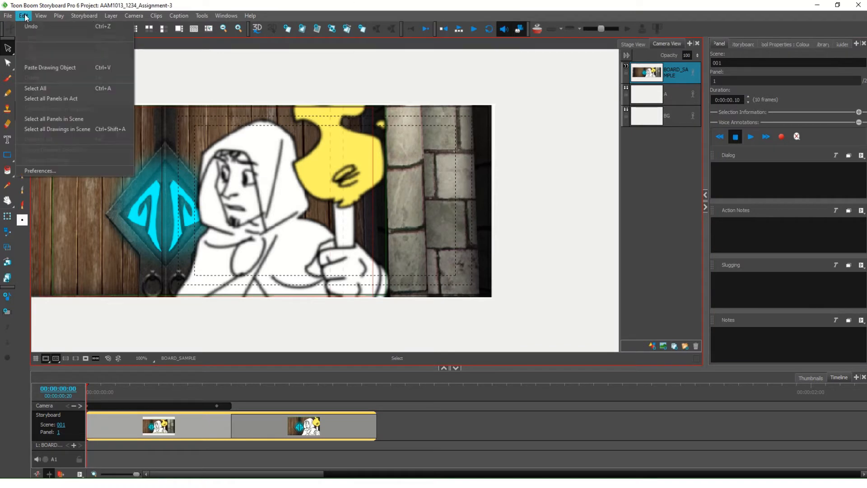
pyautogui.click(48, 172)
pyautogui.click(467, 91)
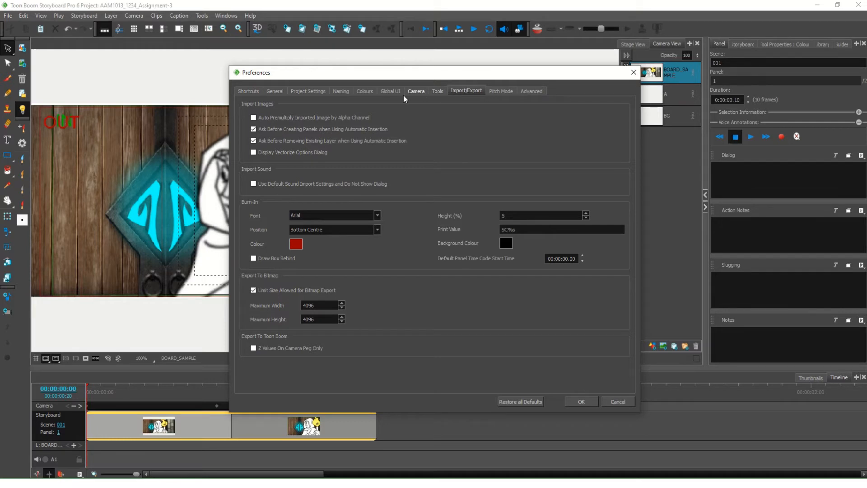
pyautogui.click(443, 91)
pyautogui.click(424, 91)
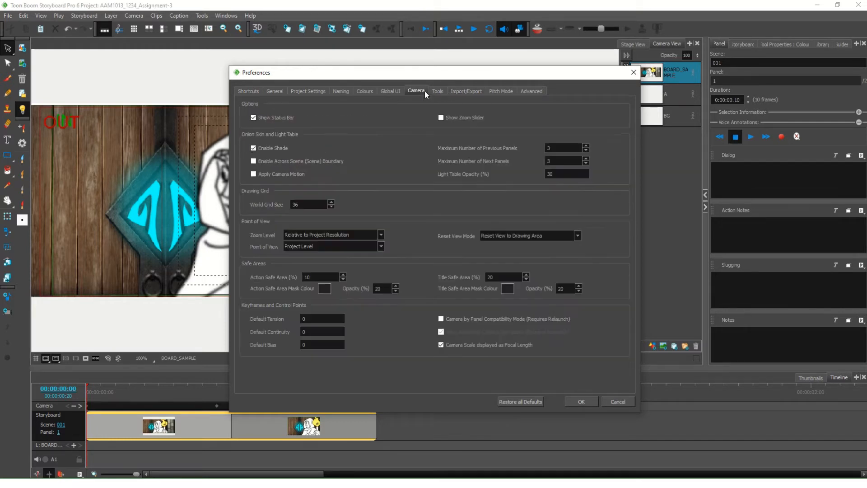
pyautogui.click(384, 93)
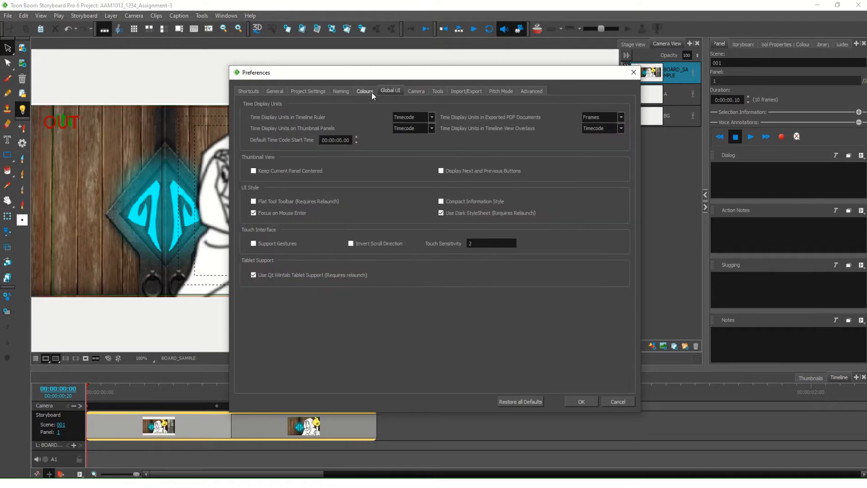
pyautogui.click(366, 93)
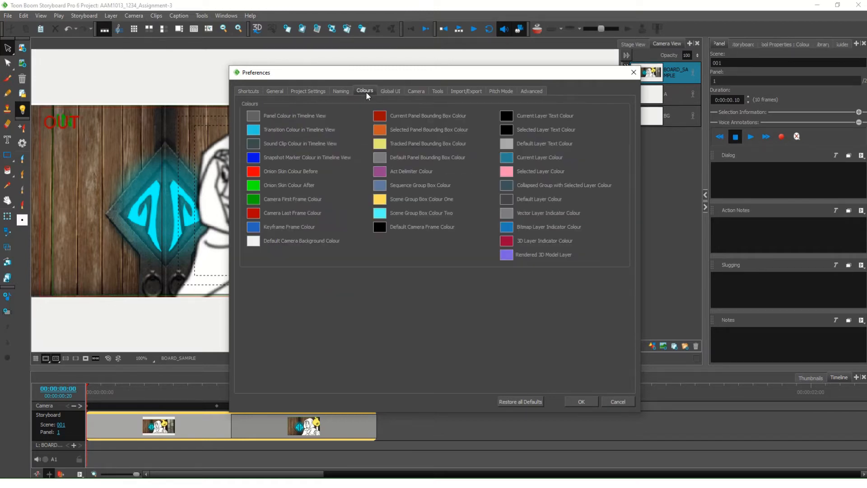
pyautogui.click(346, 91)
pyautogui.click(321, 90)
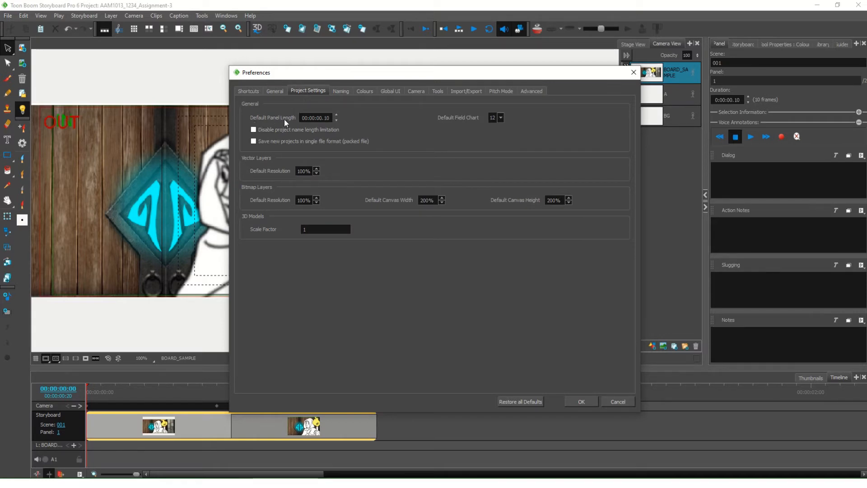
pyautogui.click(321, 118)
pyautogui.press('Return')
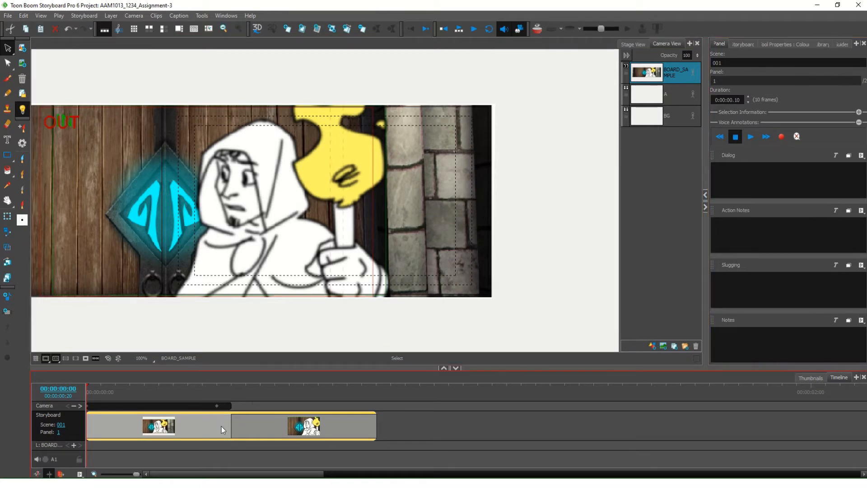
# Check the first panel's duration in its properties and select that panel on the timeline
pyautogui.click(738, 100)
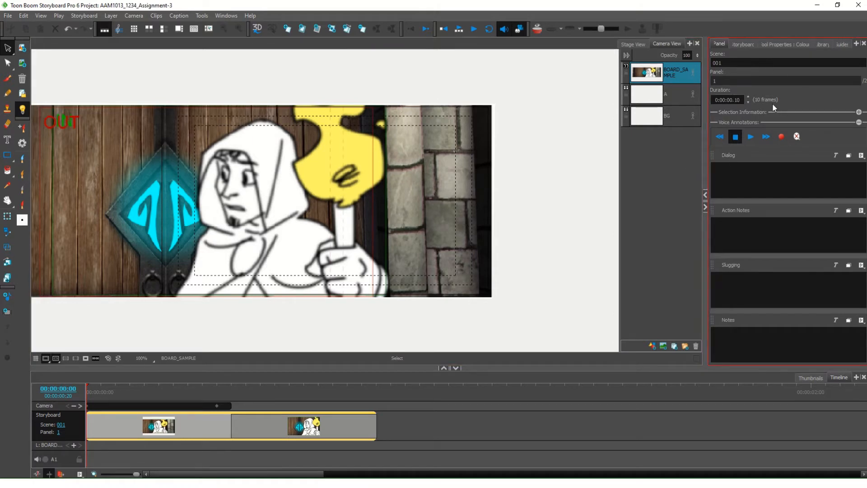
pyautogui.click(499, 294)
pyautogui.click(222, 423)
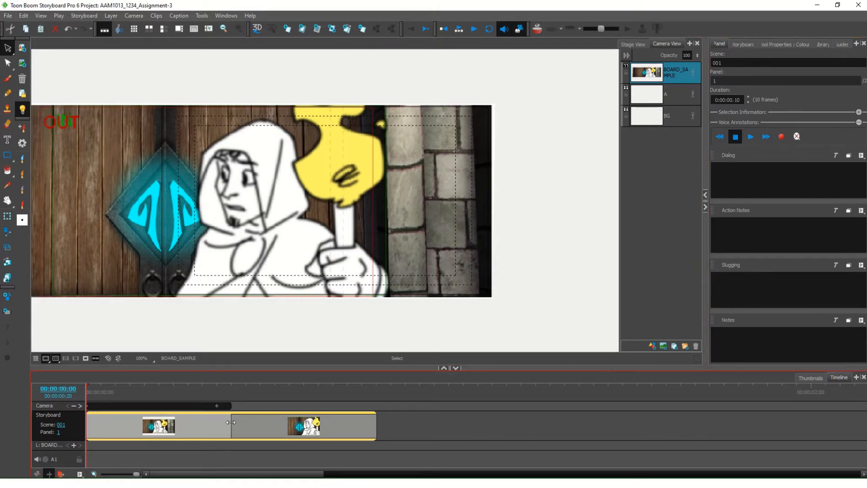
# Set the duration of panel 1 in scene 001 to 0:00:01.00
pyautogui.click(232, 422)
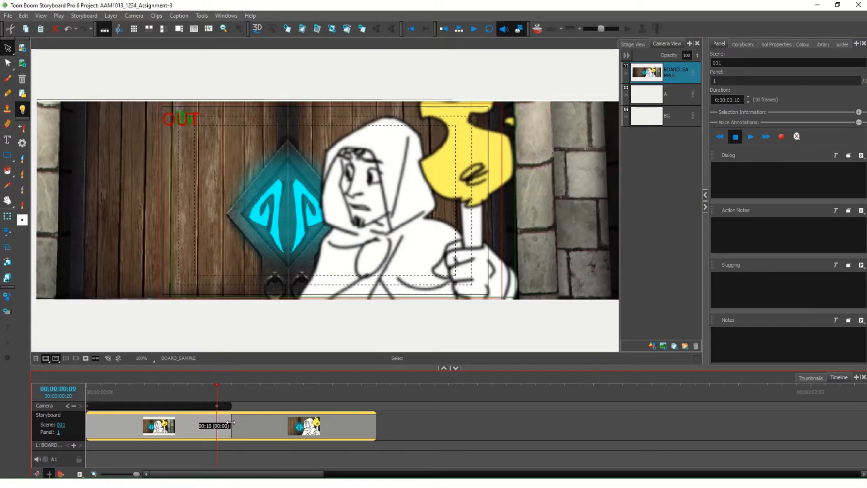
pyautogui.click(731, 101)
pyautogui.write('1:00')
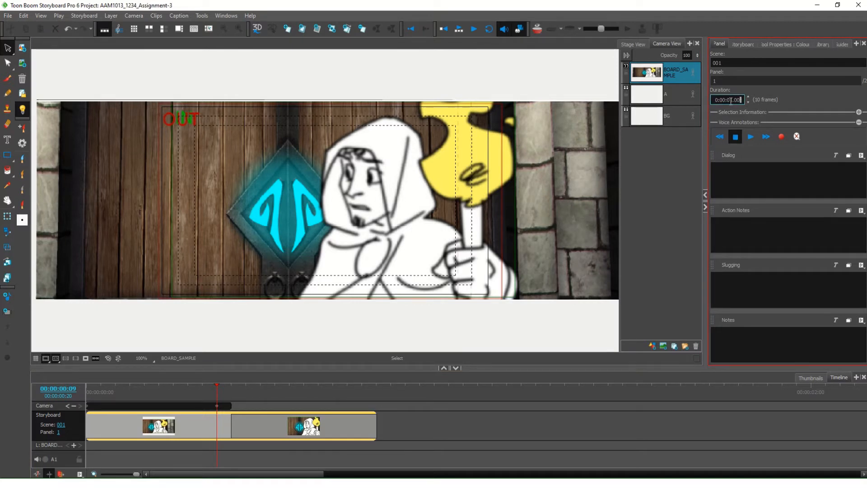
pyautogui.press('Return')
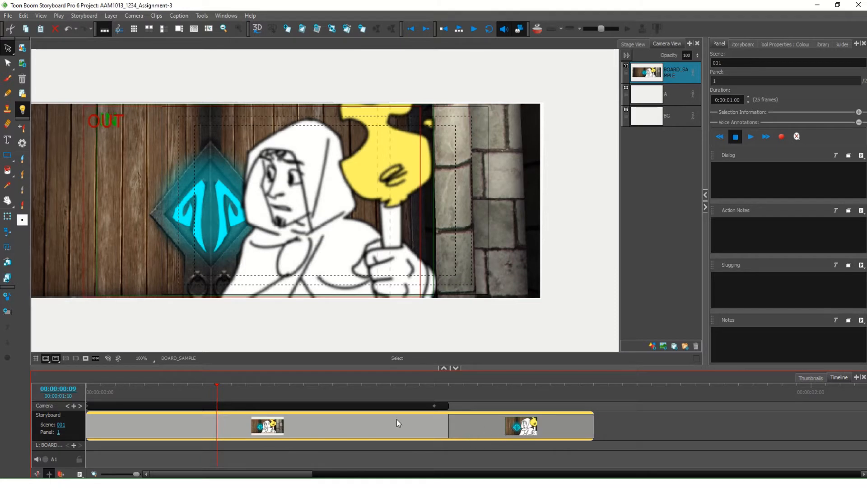
# Set the duration of panel 2 in scene 001 to 0:00:02.00
pyautogui.click(534, 436)
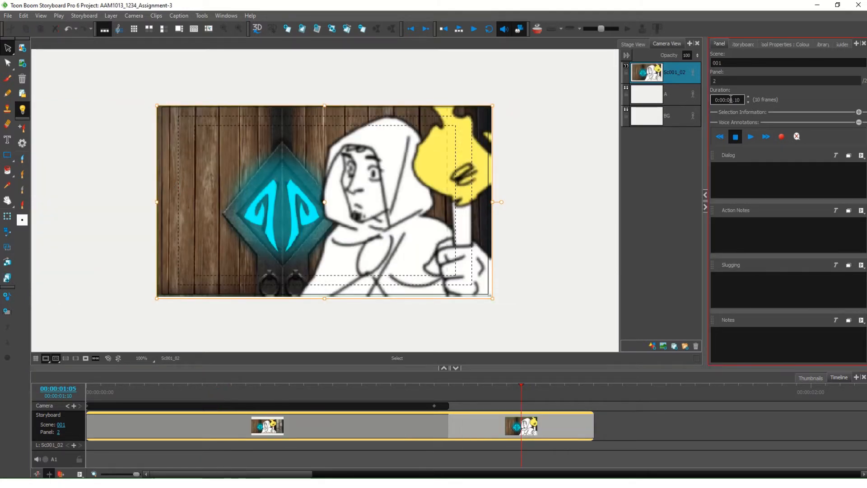
pyautogui.write('200')
pyautogui.press('Return')
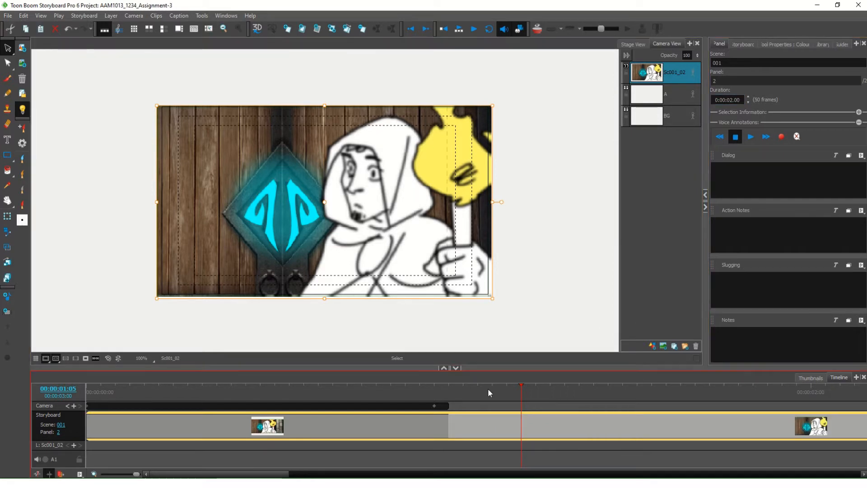
# Scrub through the camera move in panel 1 on the timeline
pyautogui.click(488, 389)
pyautogui.press('1')
pyautogui.press('1')
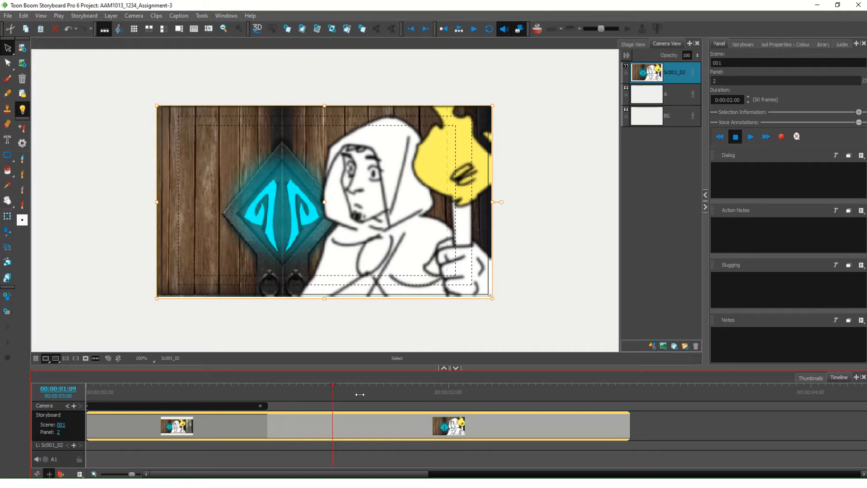
pyautogui.click(88, 404)
pyautogui.moveTo(87, 404); pyautogui.dragTo(188, 400)
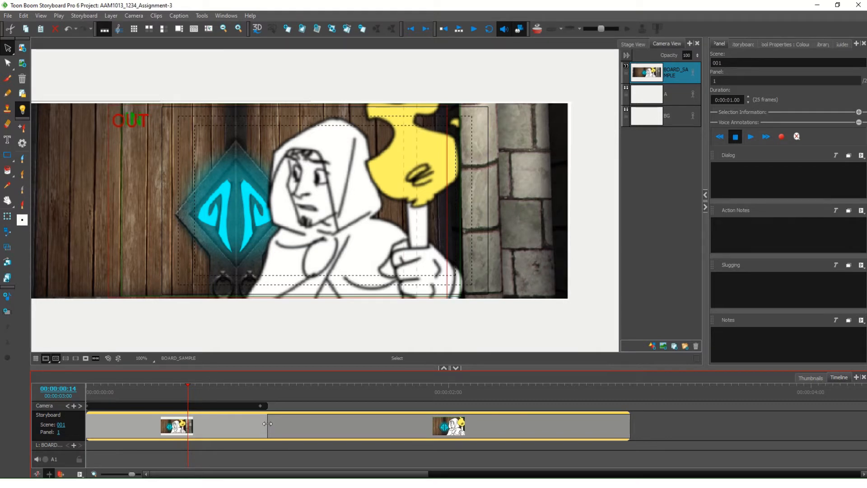
# Try lengthening panel 1 to 35 frames, restore it to 25 frames, and review its camera keyframe options
pyautogui.moveTo(268, 424); pyautogui.dragTo(343, 430)
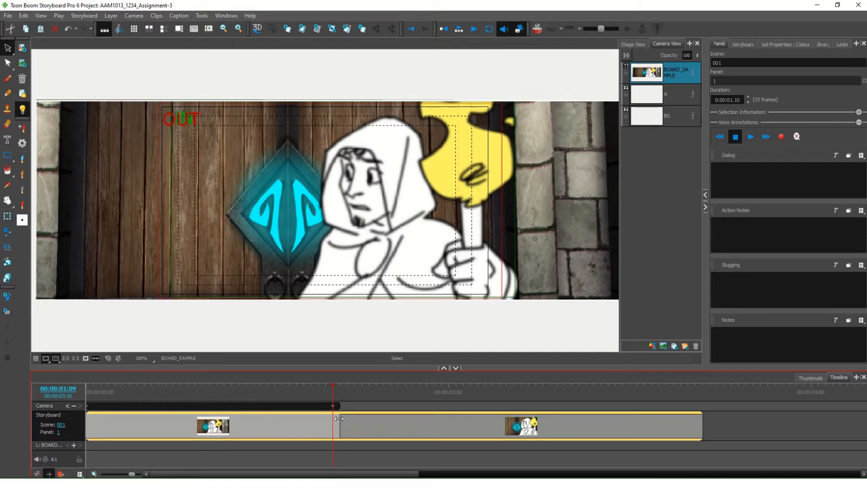
pyautogui.moveTo(338, 418); pyautogui.dragTo(267, 418)
pyautogui.click(232, 407)
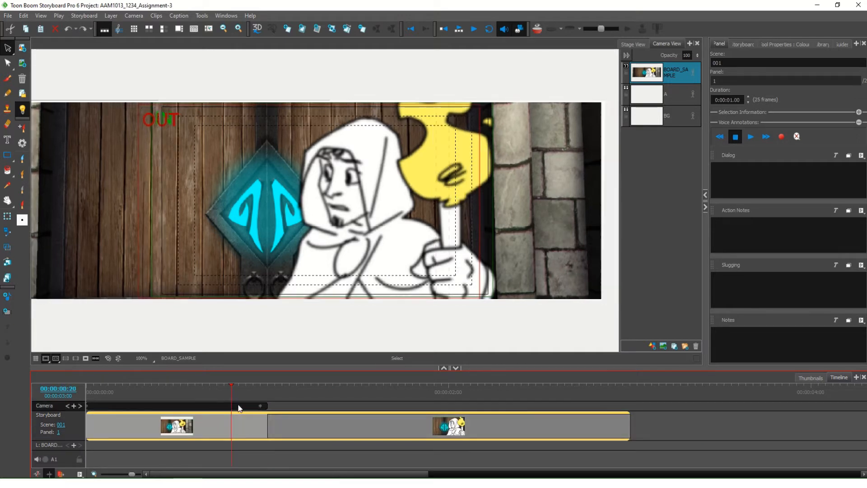
pyautogui.moveTo(162, 396); pyautogui.dragTo(204, 410)
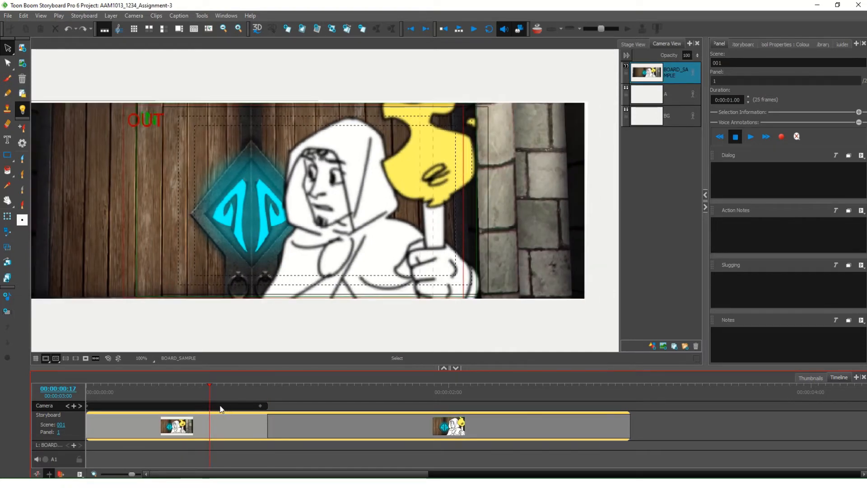
pyautogui.rightClick(221, 409)
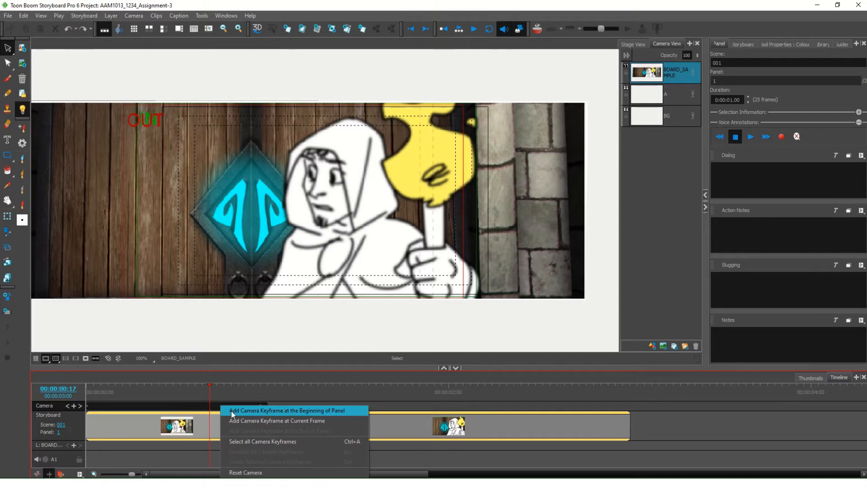
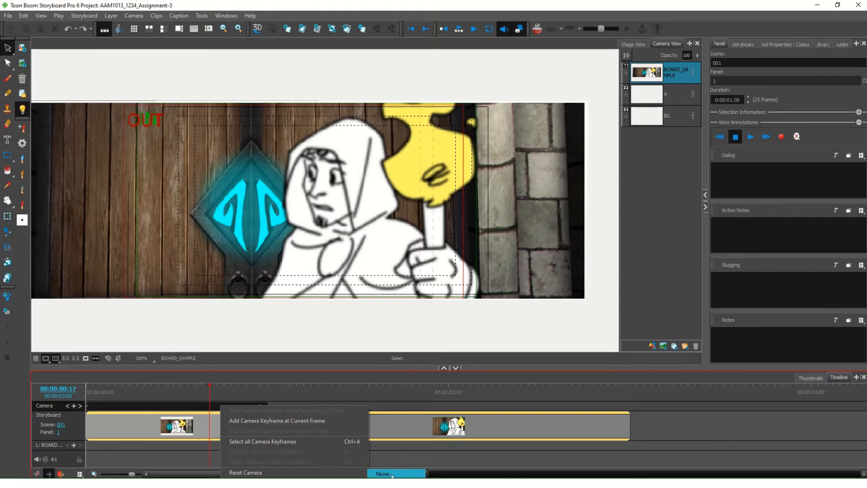
pyautogui.click(393, 474)
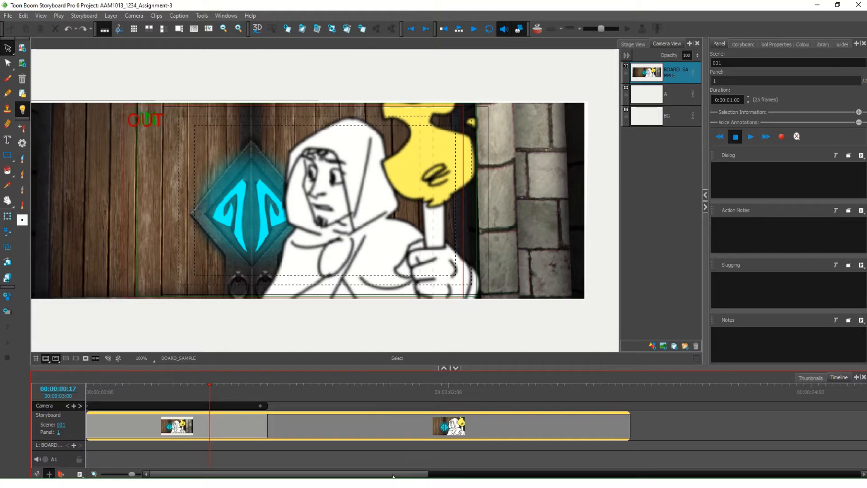
# Lengthen panel 1 to 35 frames and move its two camera keyframes later, leaving holds before and after the camera move
pyautogui.moveTo(267, 425); pyautogui.dragTo(341, 434)
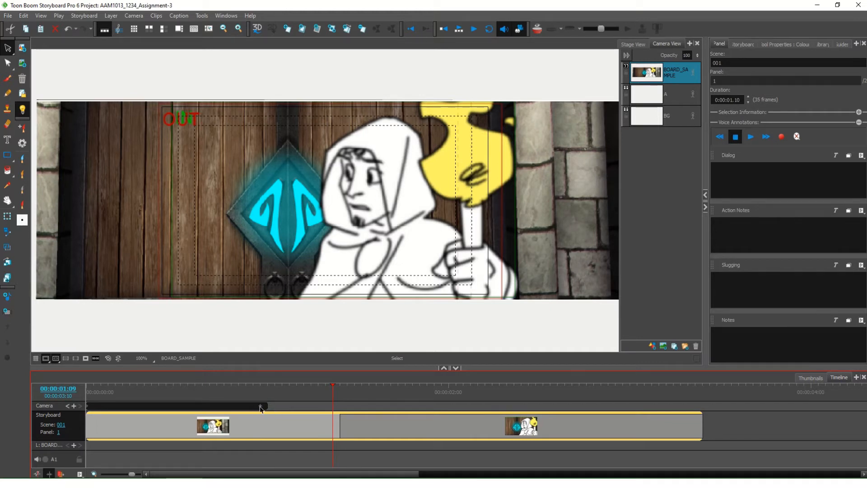
pyautogui.moveTo(260, 407); pyautogui.dragTo(308, 417)
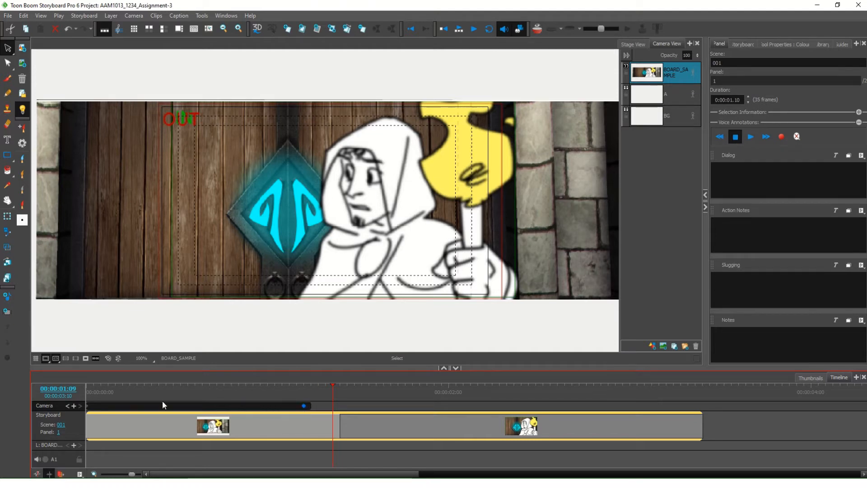
pyautogui.click(88, 405)
pyautogui.moveTo(89, 408); pyautogui.dragTo(116, 408)
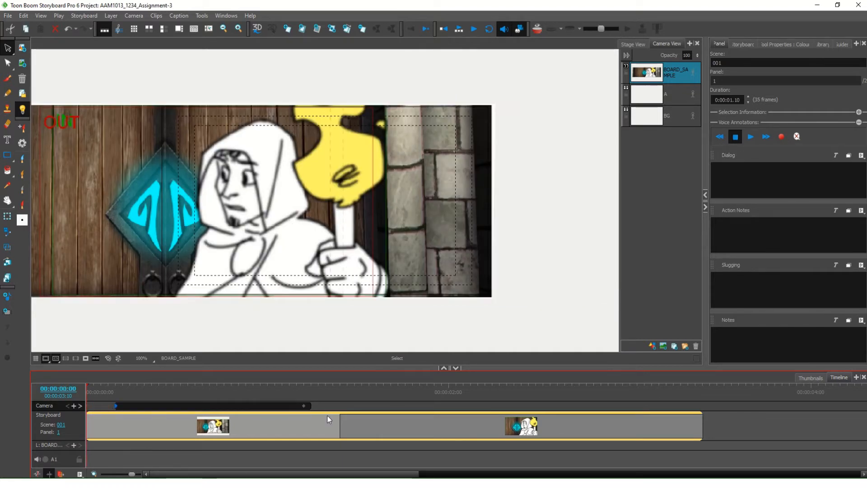
# Move both camera keyframes of scene 001 from panel 1 into panel 2
pyautogui.click(303, 406)
pyautogui.moveTo(302, 405); pyautogui.dragTo(636, 414)
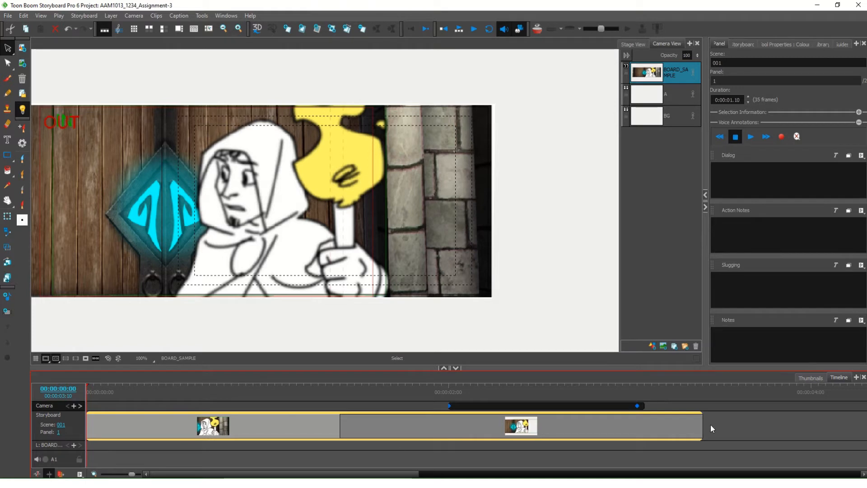
# Add a new scene 002 after panel 2 of scene 001 and return to the timeline
pyautogui.click(673, 425)
pyautogui.click(806, 378)
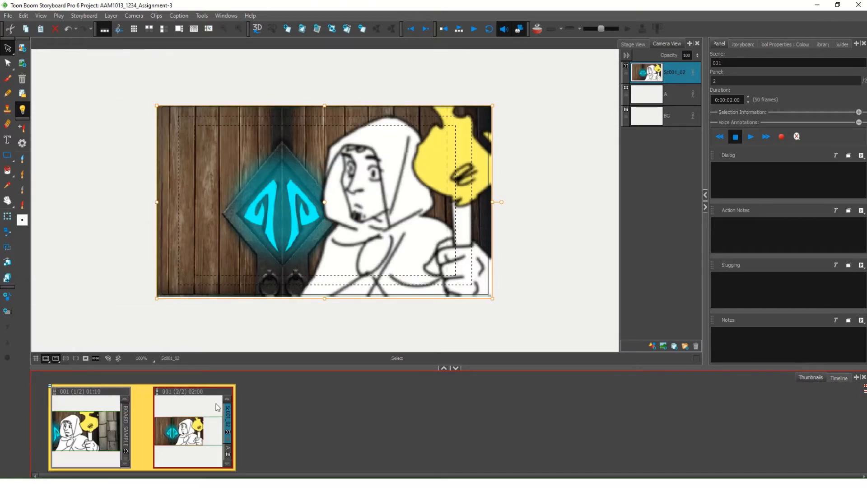
pyautogui.click(303, 31)
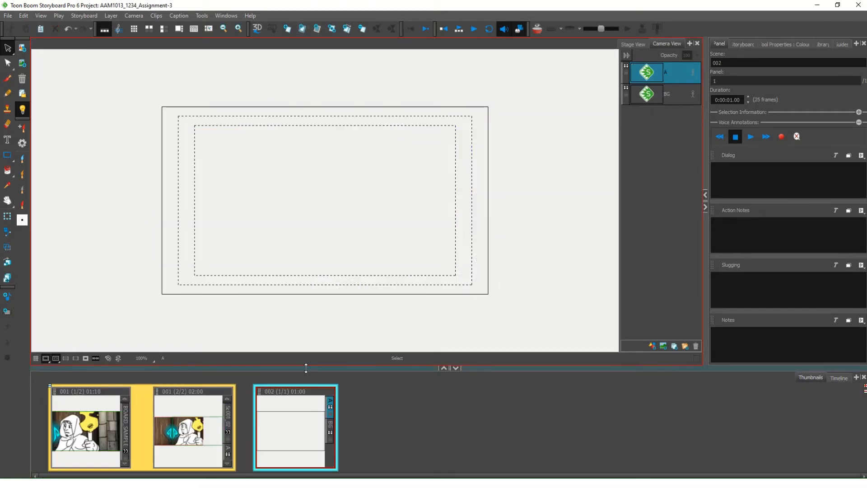
pyautogui.click(838, 377)
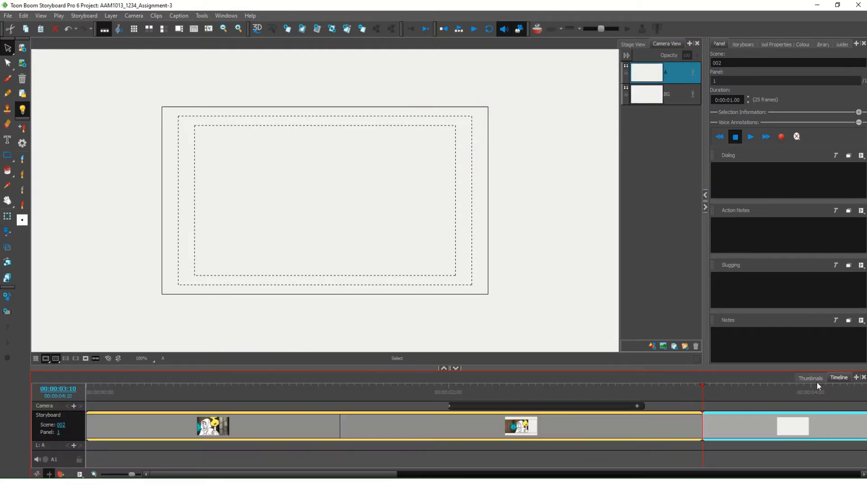
# Move both camera keyframes back to panel 1, with the first one at the start of scene 001
pyautogui.moveTo(660, 419); pyautogui.dragTo(326, 408)
pyautogui.click(311, 407)
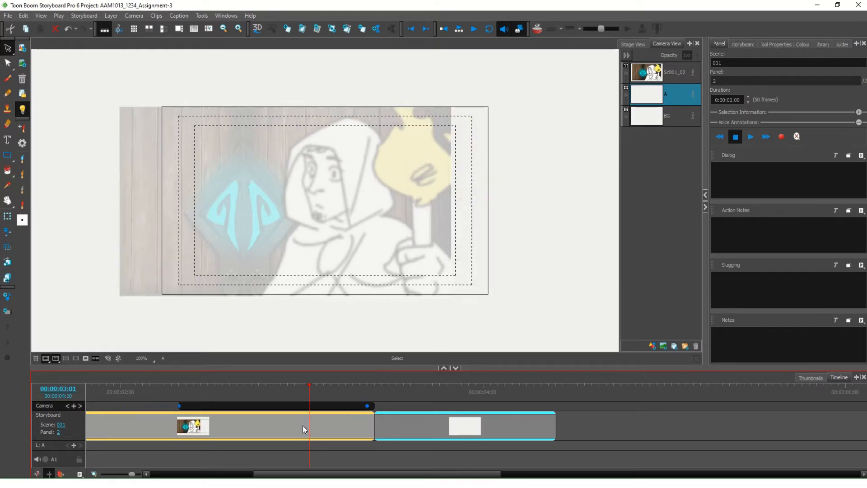
pyautogui.moveTo(317, 474); pyautogui.dragTo(219, 475)
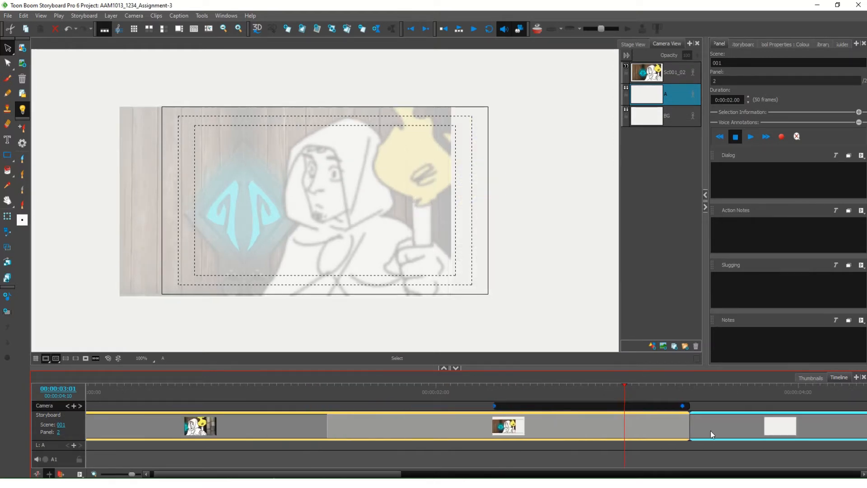
pyautogui.click(705, 407)
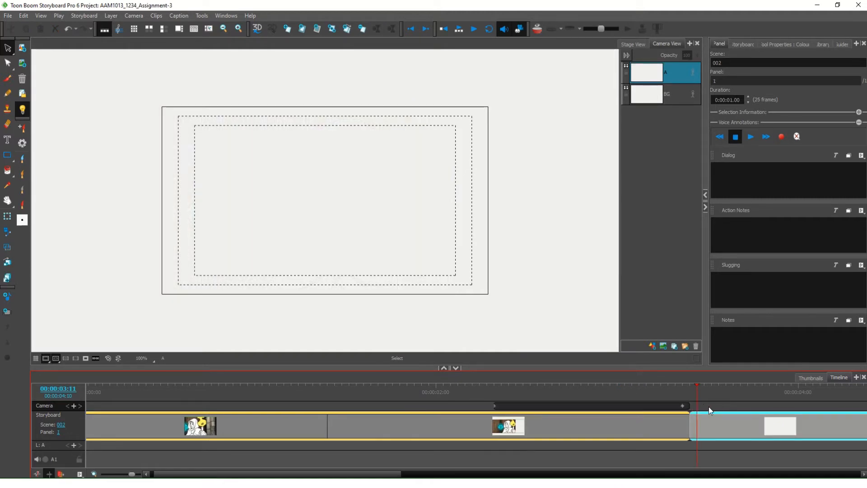
pyautogui.click(495, 406)
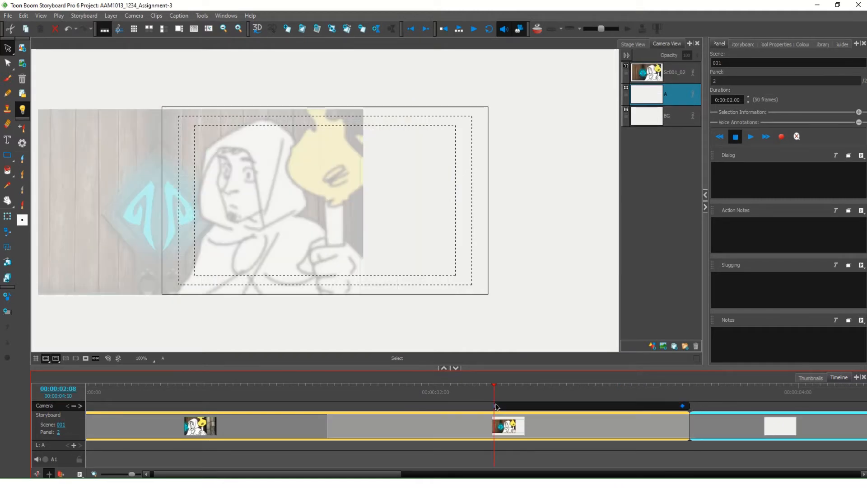
pyautogui.moveTo(495, 407); pyautogui.dragTo(63, 413)
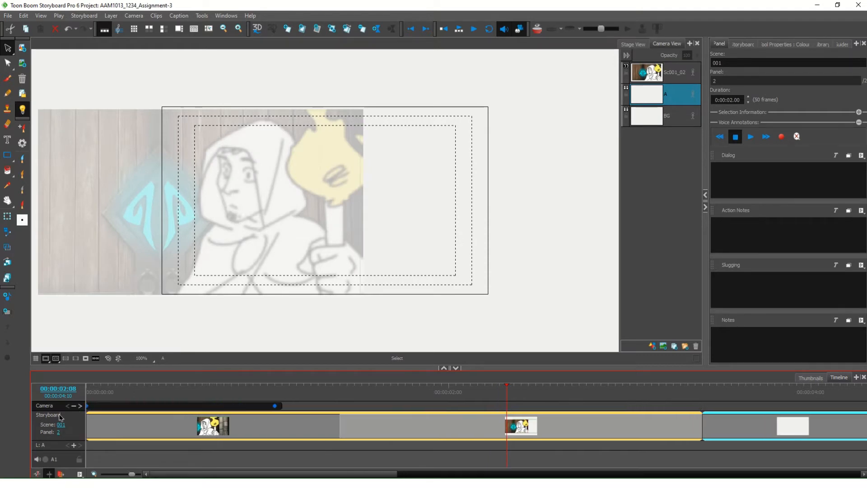
# Shift both camera keyframes in panel 1 a few frames later so the panel opens with a short hold
pyautogui.click(253, 400)
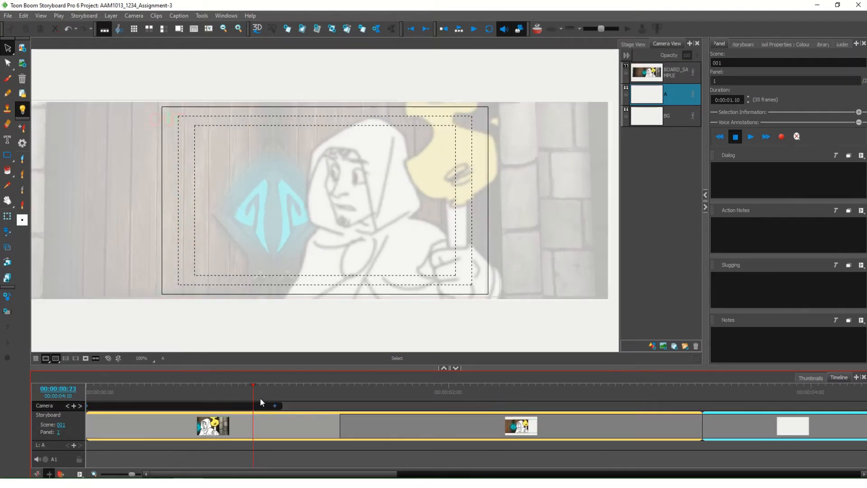
pyautogui.moveTo(257, 391); pyautogui.dragTo(110, 392)
pyautogui.moveTo(275, 406); pyautogui.dragTo(309, 408)
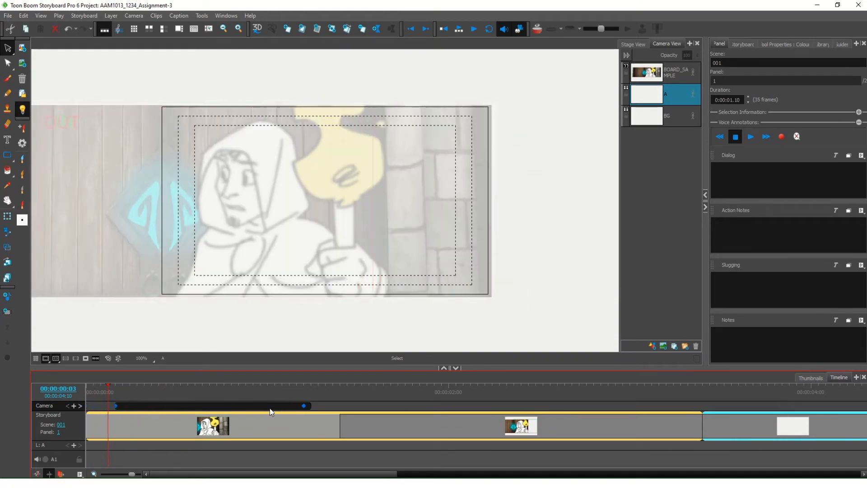
# Play panel 1 from its beginning to check the timing of the camera move
pyautogui.moveTo(203, 392); pyautogui.dragTo(73, 391)
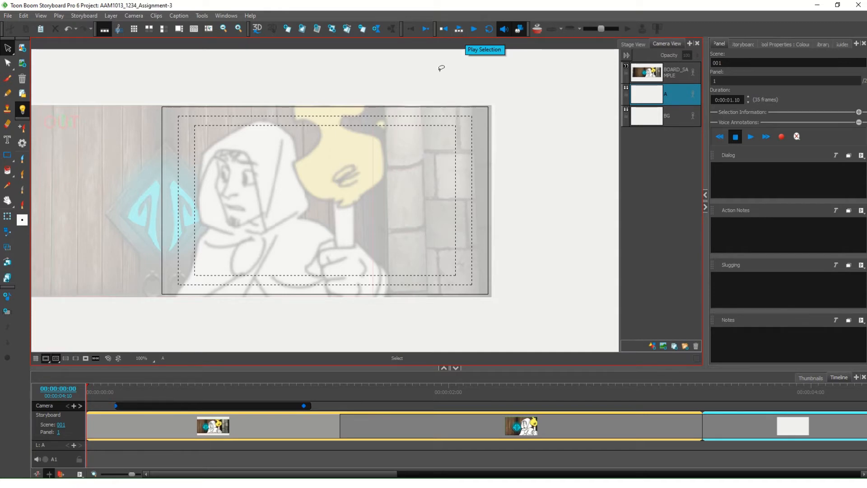
pyautogui.click(239, 432)
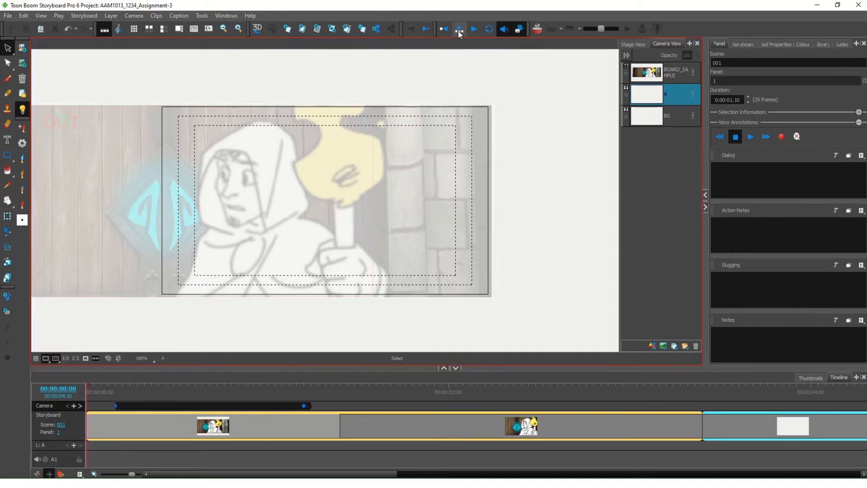
pyautogui.click(459, 32)
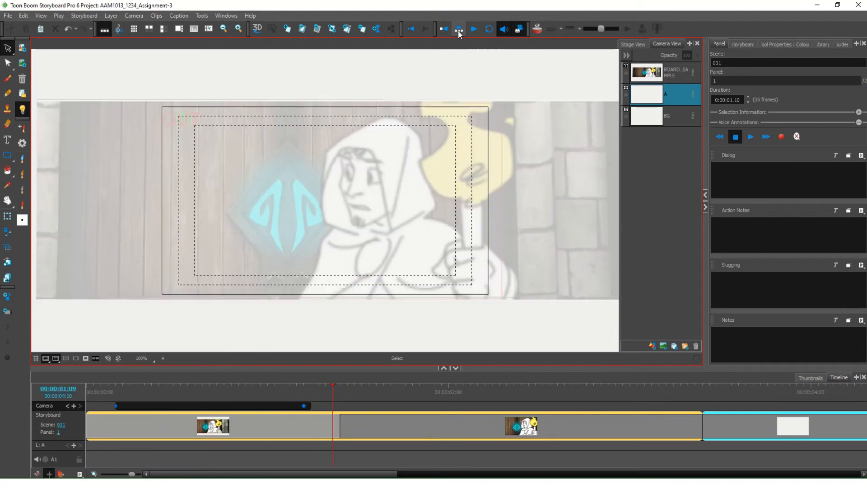
pyautogui.click(457, 30)
pyautogui.click(264, 421)
# Move the last camera keyframe in panel 1 a few frames earlier and play the panel to check the faster move
pyautogui.click(304, 406)
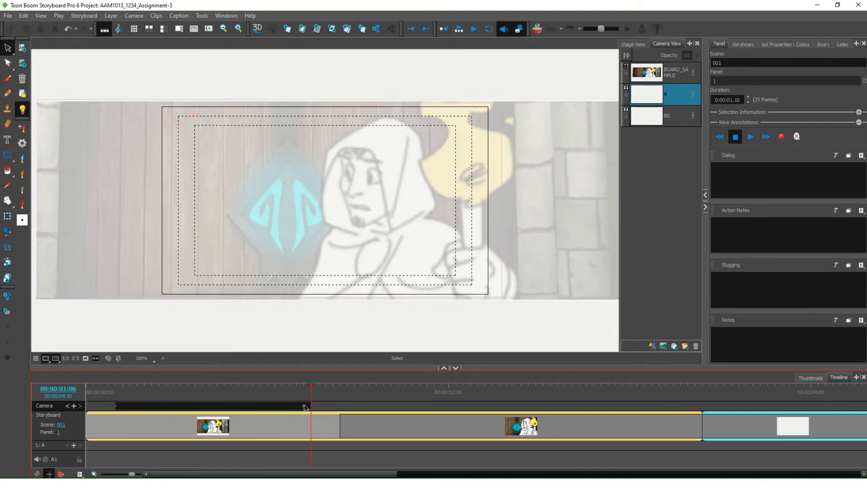
pyautogui.moveTo(303, 407); pyautogui.dragTo(277, 409)
pyautogui.moveTo(145, 391); pyautogui.dragTo(86, 391)
pyautogui.click(459, 29)
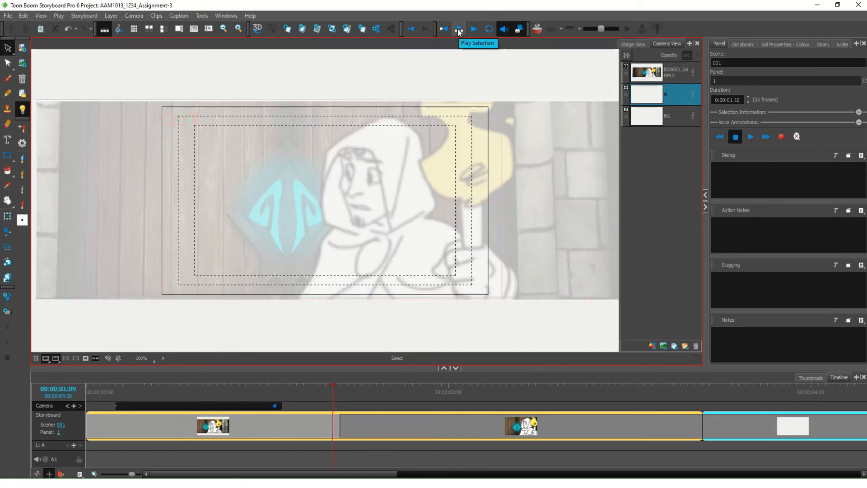
pyautogui.click(109, 386)
pyautogui.moveTo(120, 385); pyautogui.dragTo(181, 384)
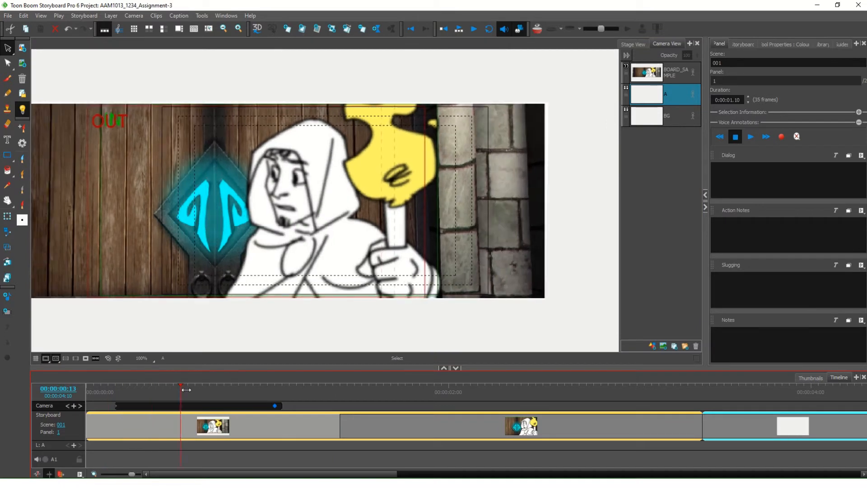
# Set the first camera keyframe in panel 1 to a 5-frame ease in and a 10-frame ease out
pyautogui.click(7, 232)
pyautogui.click(117, 405)
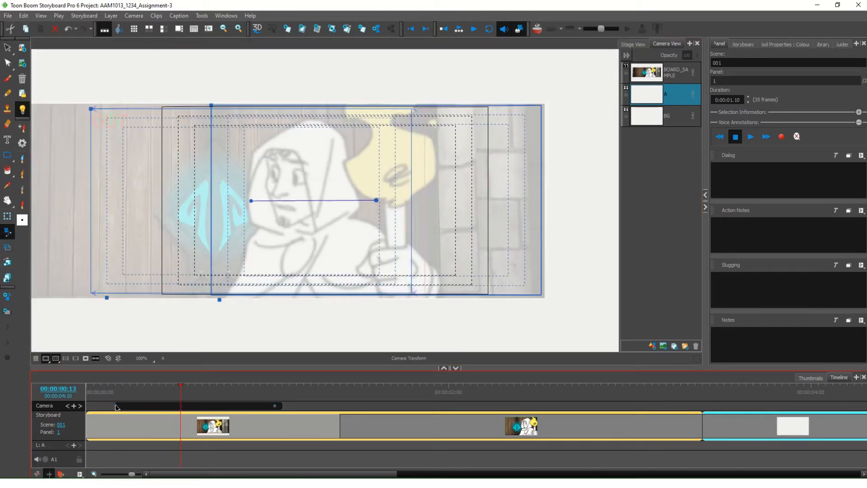
pyautogui.click(784, 44)
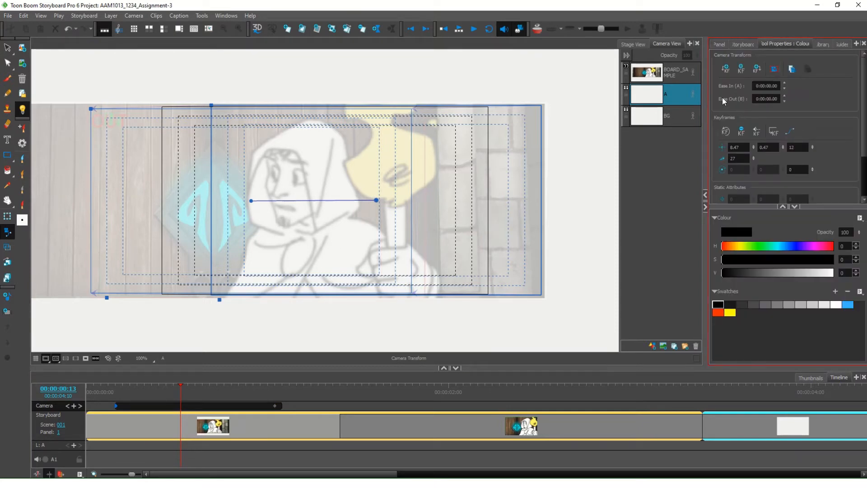
pyautogui.click(756, 85)
pyautogui.click(775, 87)
pyautogui.click(173, 419)
pyautogui.moveTo(182, 388)
pyautogui.mouseDown()
pyautogui.moveTo(284, 394)
pyautogui.moveTo(181, 392)
pyautogui.mouseUp()
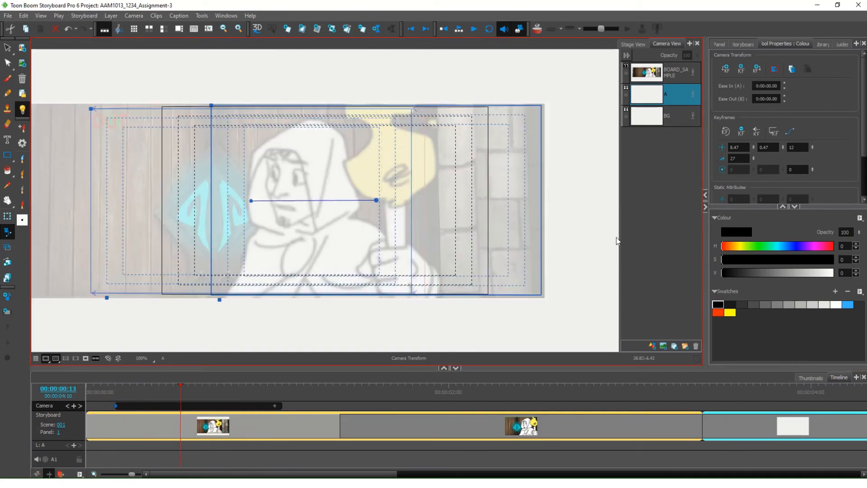
pyautogui.click(770, 86)
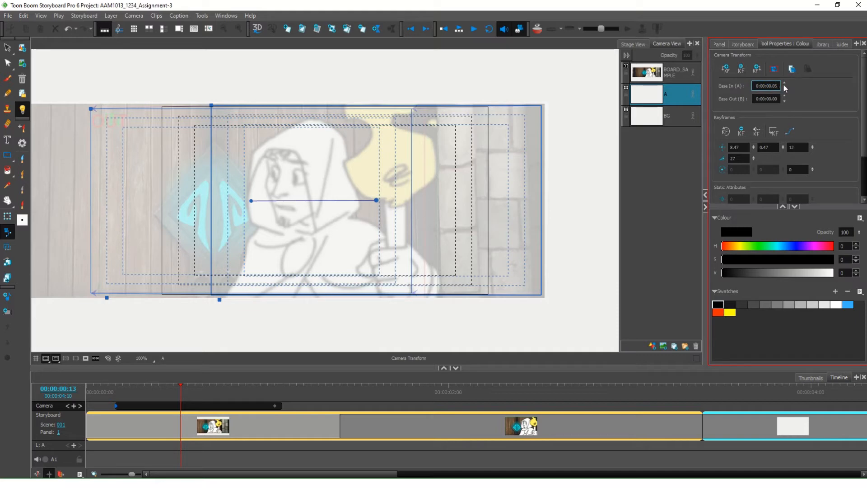
pyautogui.click(773, 98)
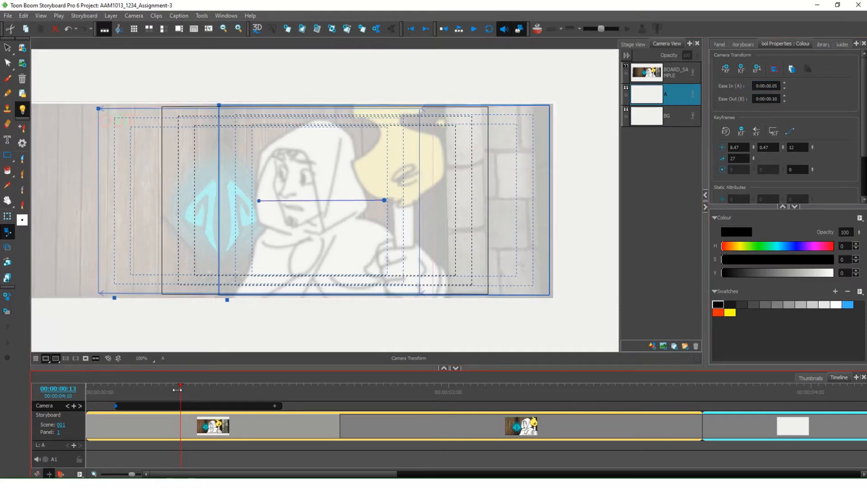
# Play panel 1 from its beginning several times and scrub through the panels to check the eased camera move
pyautogui.moveTo(181, 390); pyautogui.dragTo(86, 394)
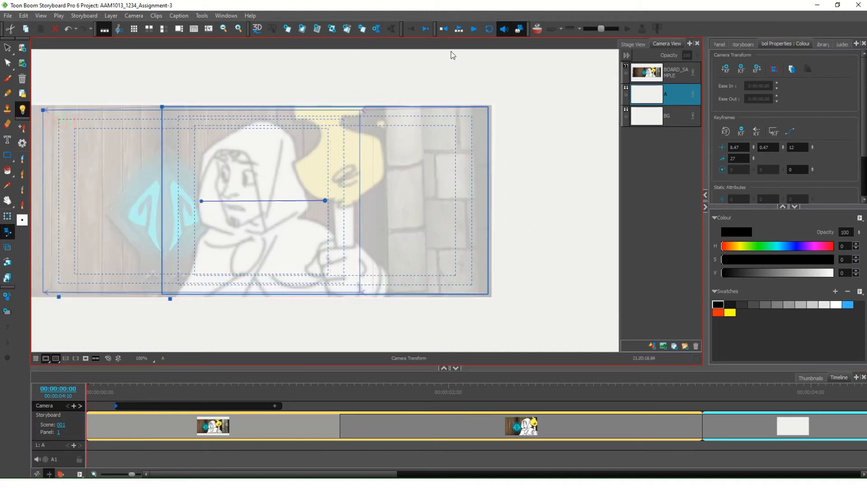
pyautogui.click(459, 29)
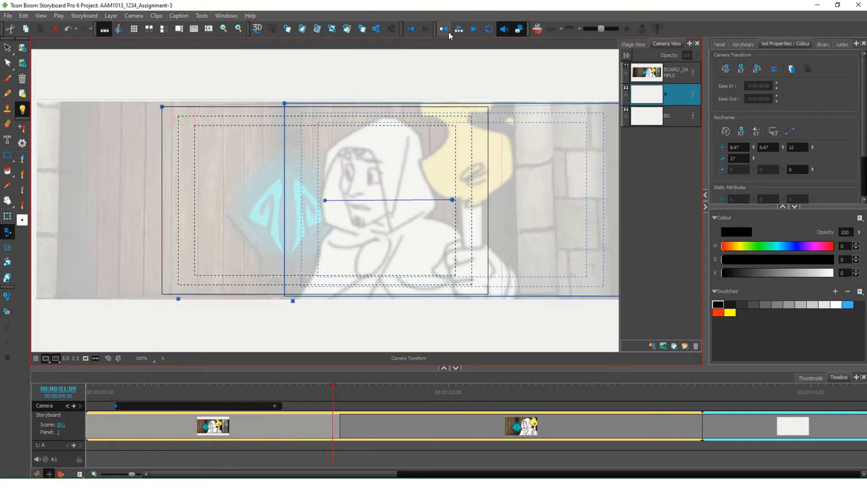
pyautogui.click(459, 30)
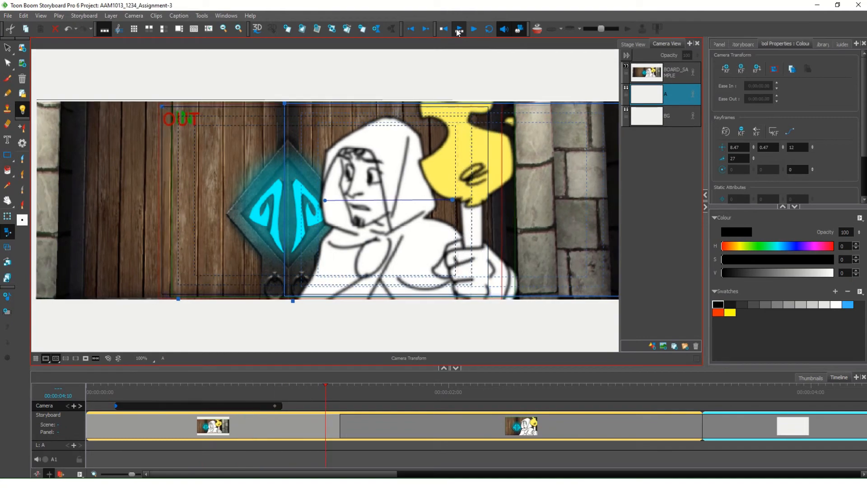
pyautogui.click(459, 30)
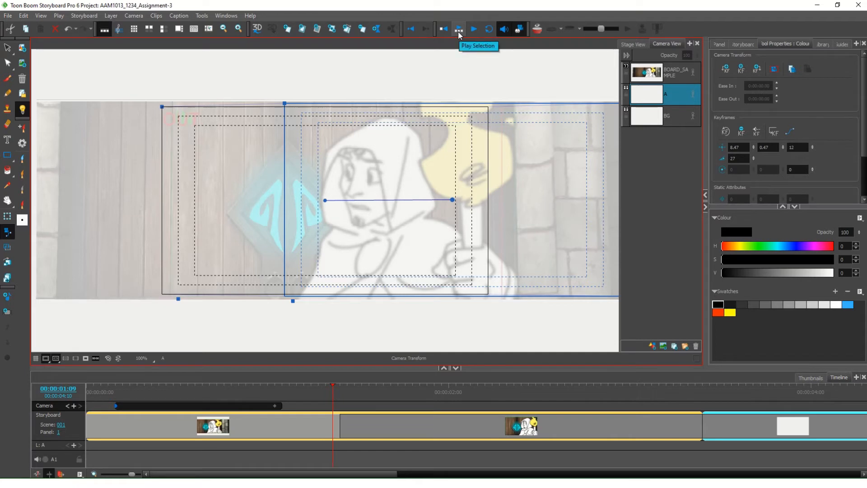
pyautogui.click(458, 31)
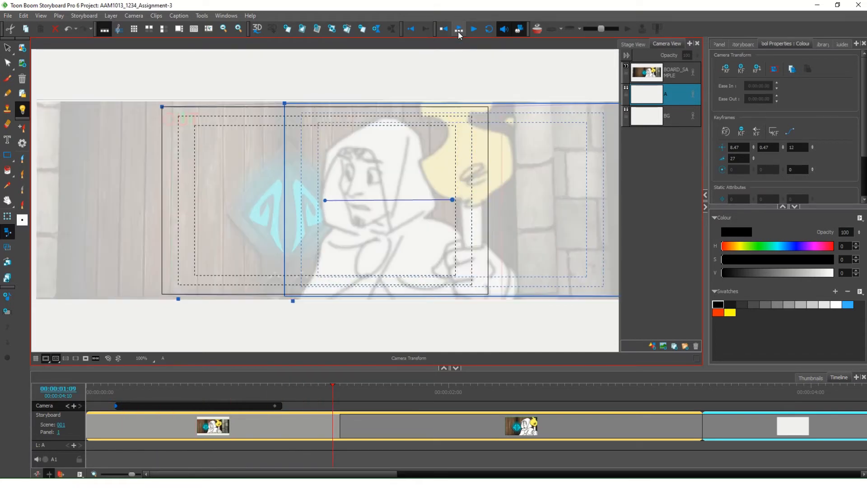
pyautogui.click(393, 421)
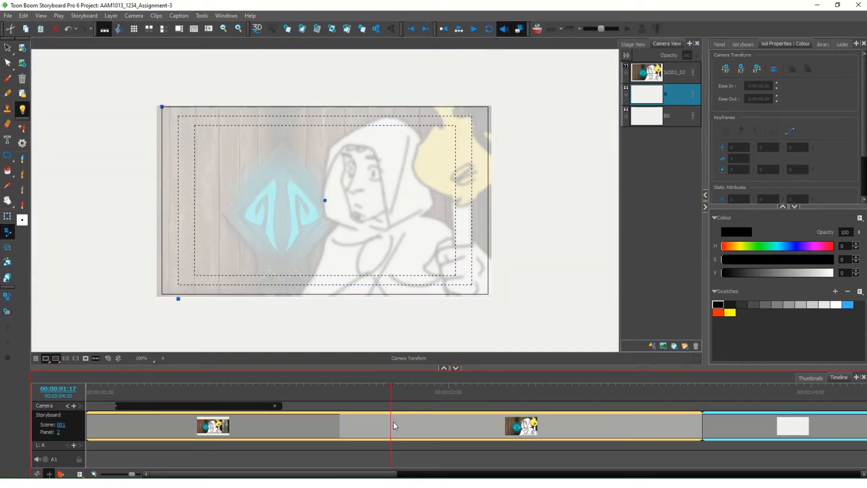
pyautogui.moveTo(168, 392); pyautogui.dragTo(302, 432)
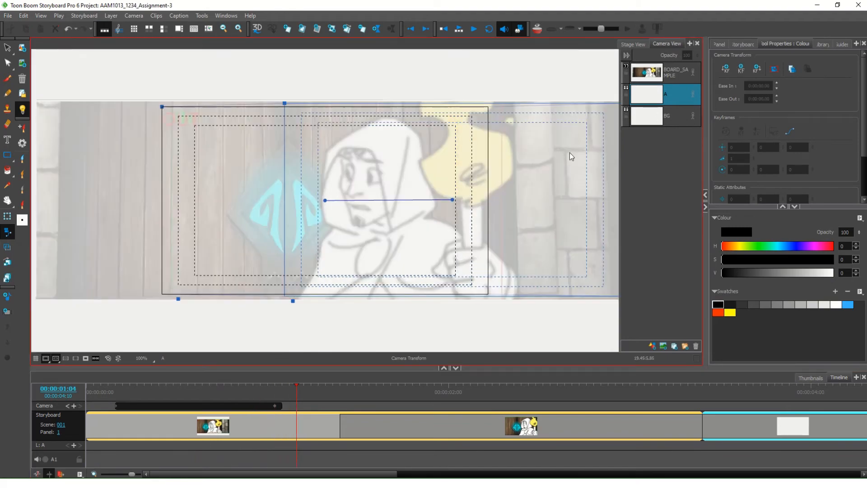
# Delete the empty layer A from panel 1
pyautogui.click(677, 83)
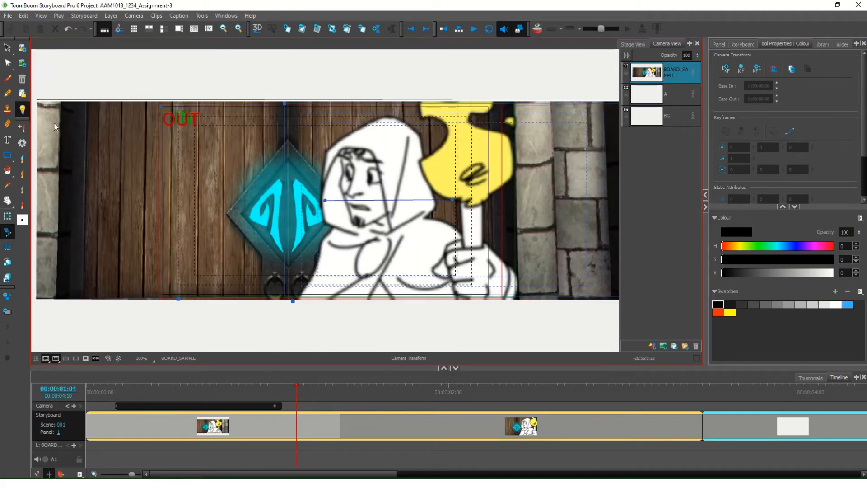
pyautogui.click(682, 91)
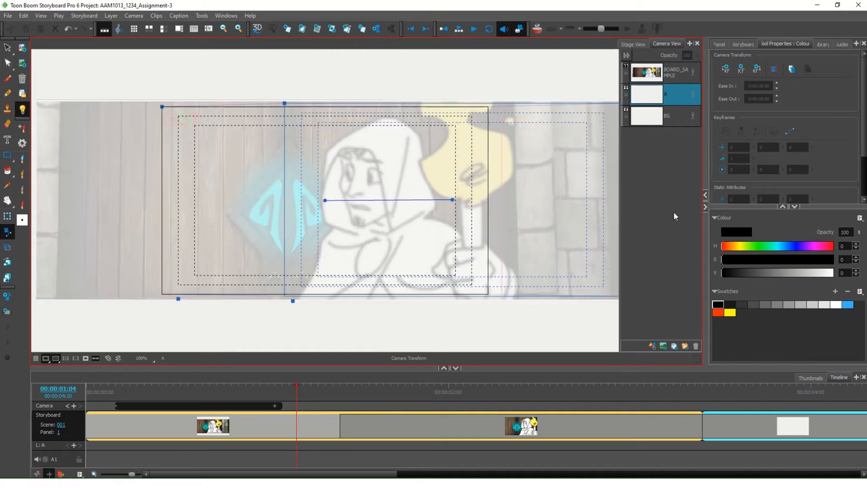
pyautogui.click(695, 346)
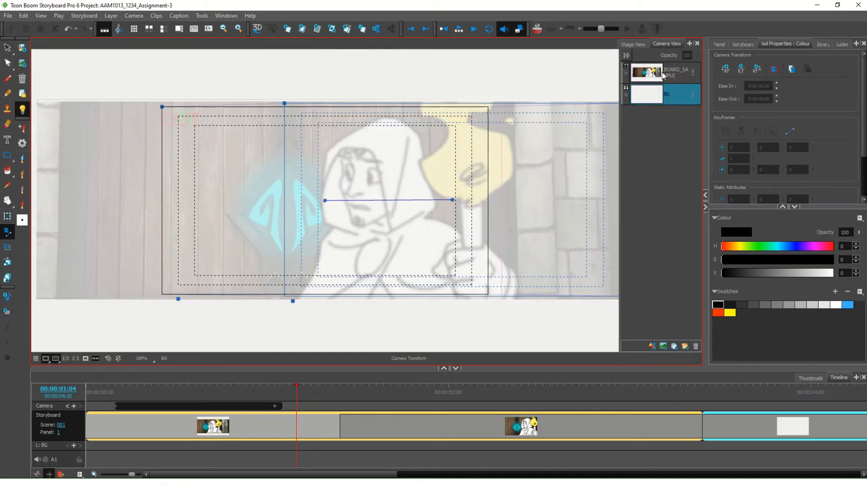
# Duplicate the BOARD_SAMPLE layer in panel 1
pyautogui.click(673, 75)
pyautogui.rightClick(675, 77)
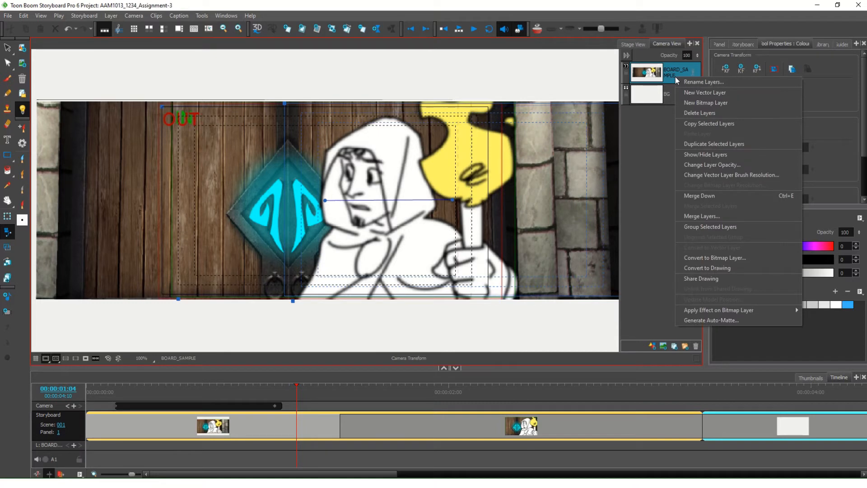
pyautogui.click(714, 144)
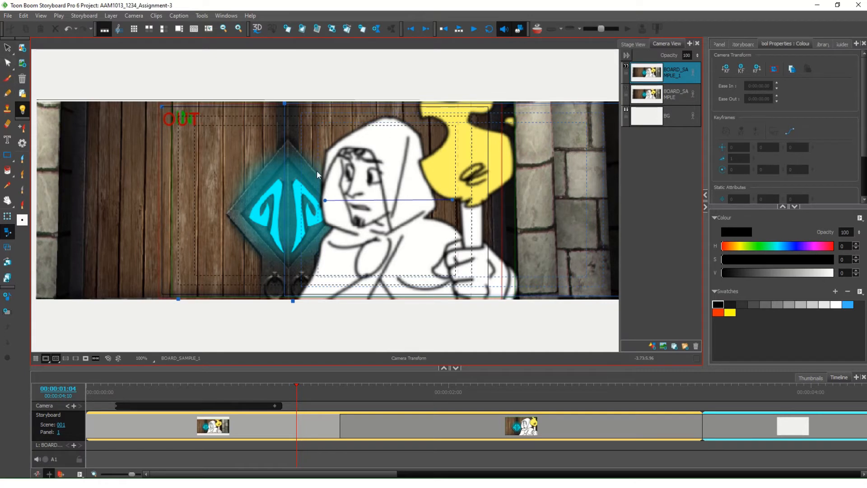
# On the duplicated layer, erase a line along the hooded character's front and flame with the size 25 Eraser, and delete the separated door background
pyautogui.click(8, 124)
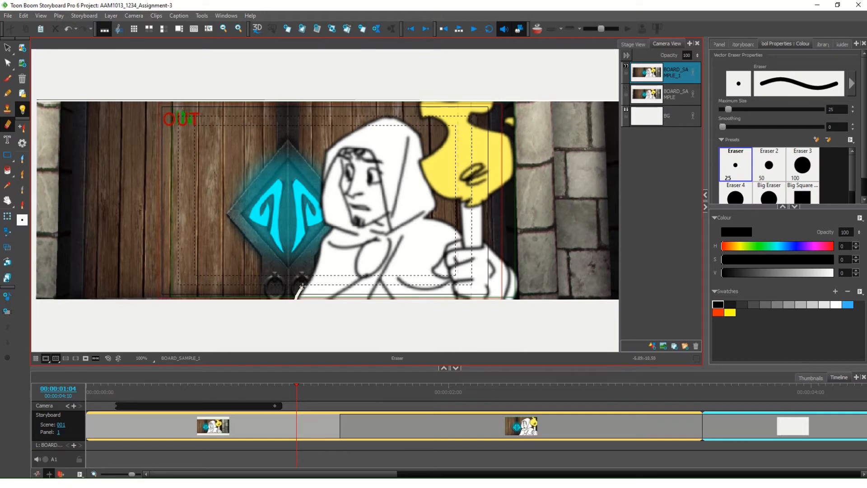
pyautogui.moveTo(302, 285); pyautogui.dragTo(310, 272)
pyautogui.moveTo(317, 204)
pyautogui.mouseDown()
pyautogui.moveTo(327, 142)
pyautogui.moveTo(379, 116)
pyautogui.moveTo(406, 123)
pyautogui.moveTo(424, 154)
pyautogui.moveTo(440, 150)
pyautogui.moveTo(446, 134)
pyautogui.moveTo(423, 118)
pyautogui.moveTo(422, 77)
pyautogui.mouseUp()
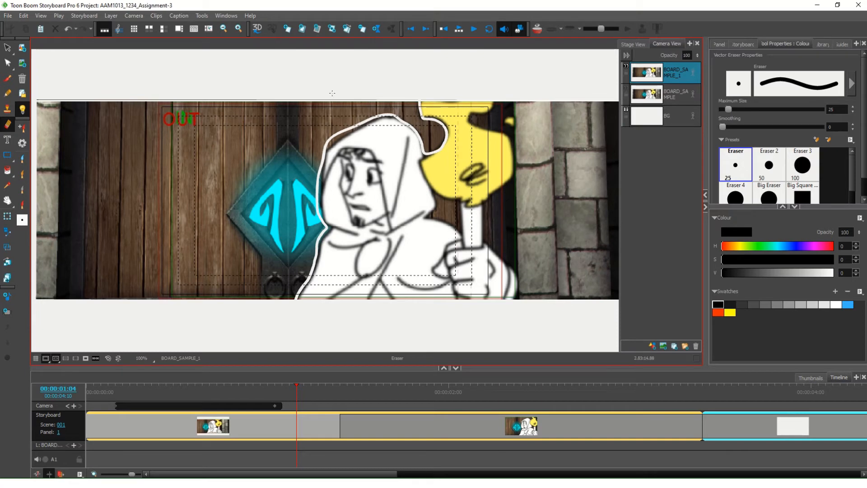
pyautogui.click(11, 49)
pyautogui.click(145, 152)
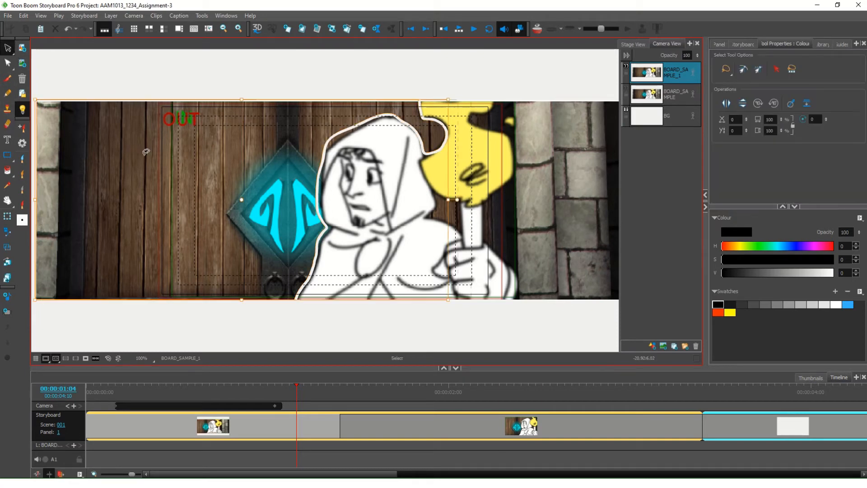
pyautogui.press('Delete')
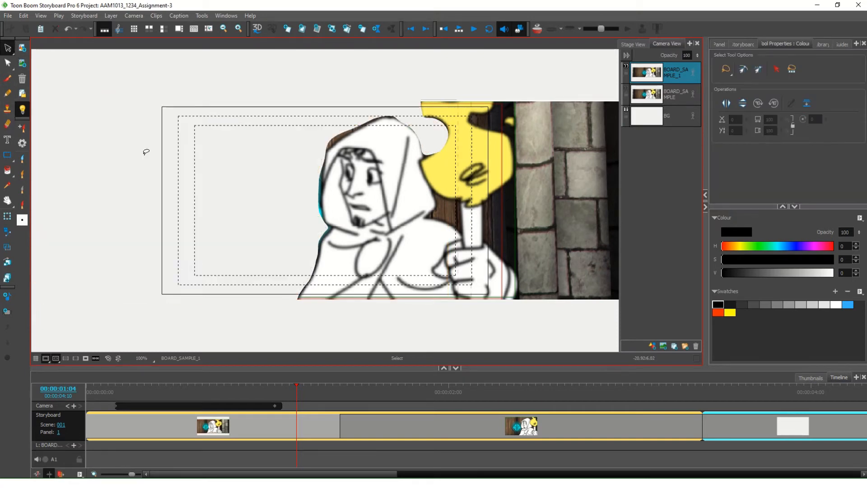
# Cut out the patch of door between the character's hood, shoulder and torch with the Cutter and delete it
pyautogui.moveTo(429, 289); pyautogui.dragTo(321, 287)
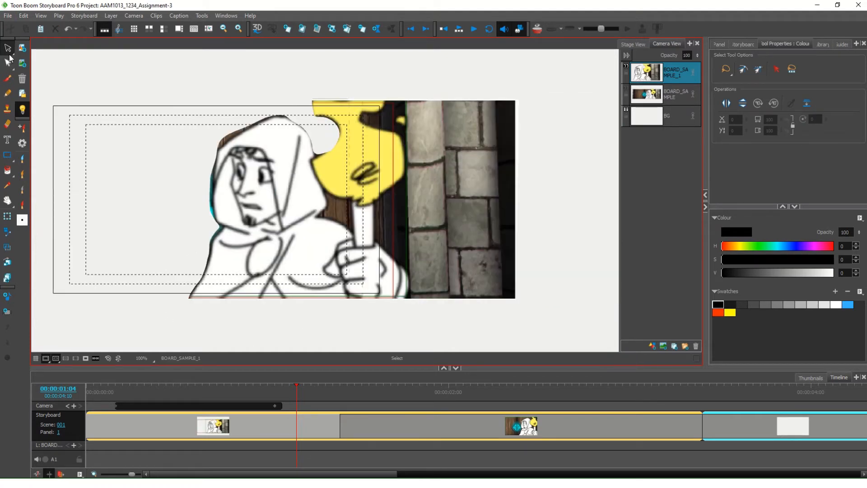
pyautogui.click(13, 70)
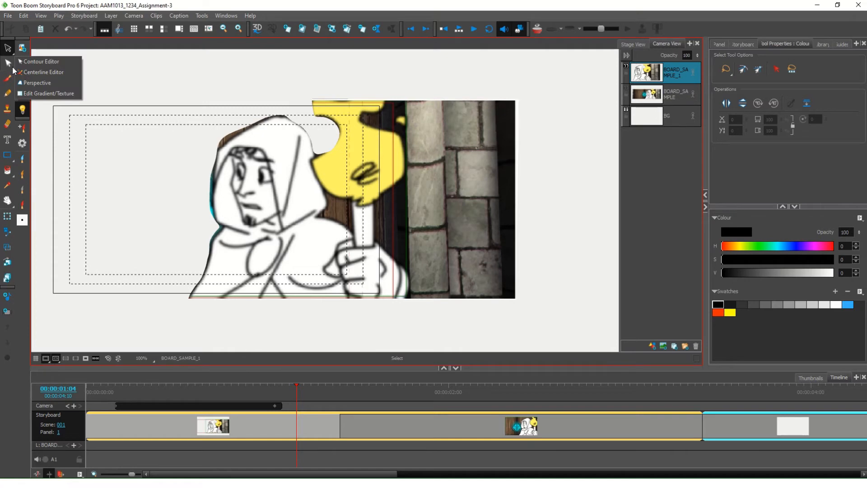
pyautogui.click(13, 46)
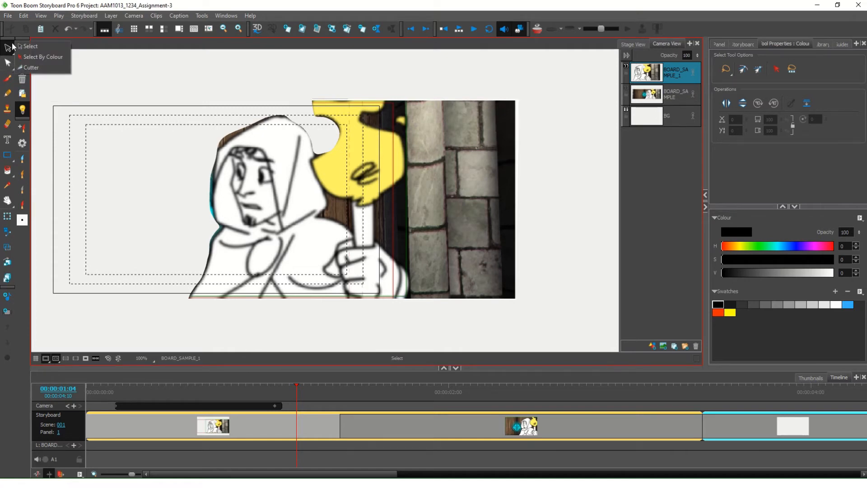
pyautogui.click(31, 67)
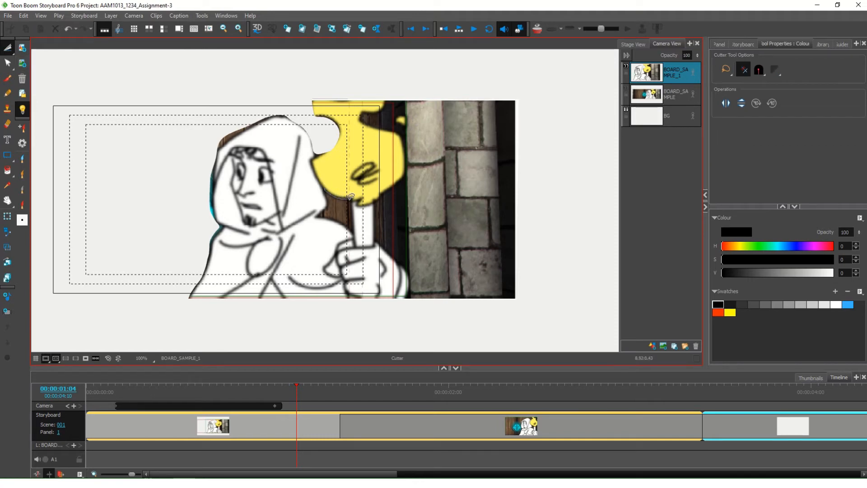
pyautogui.moveTo(353, 225)
pyautogui.mouseDown()
pyautogui.moveTo(320, 214)
pyautogui.moveTo(326, 189)
pyautogui.moveTo(184, 158)
pyautogui.moveTo(177, 124)
pyautogui.mouseUp()
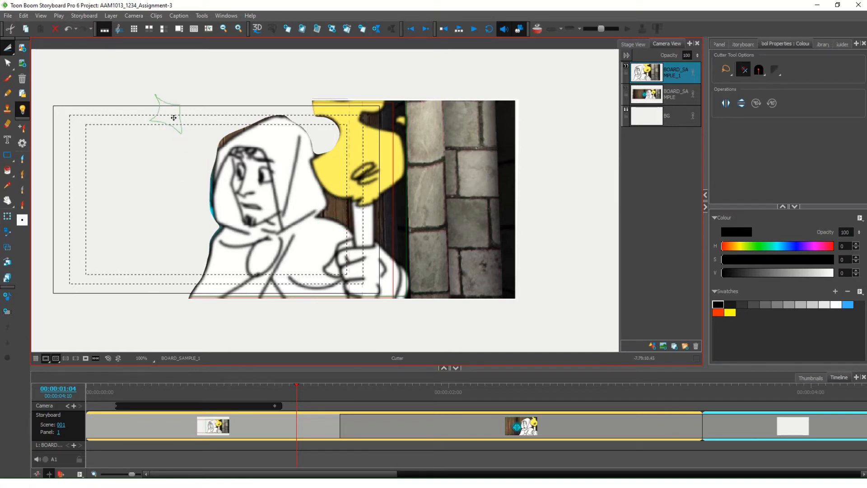
pyautogui.press('Delete')
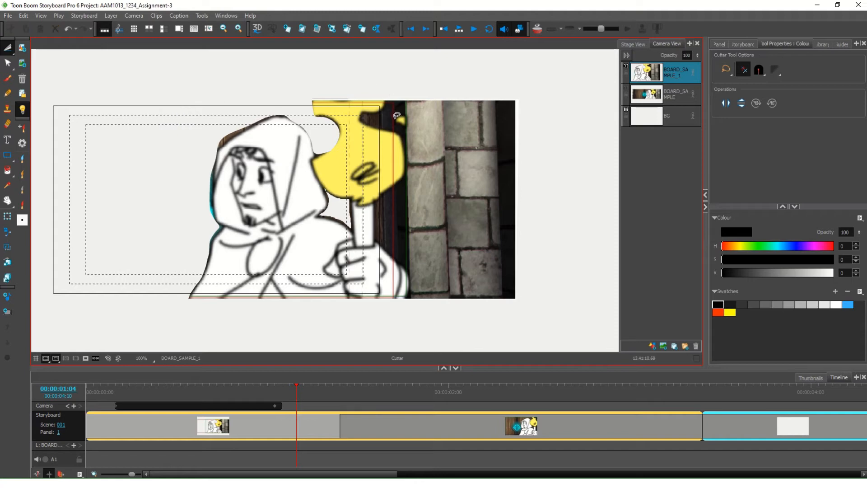
pyautogui.moveTo(410, 122)
pyautogui.mouseDown()
pyautogui.moveTo(382, 112)
pyautogui.moveTo(363, 118)
pyautogui.moveTo(403, 146)
pyautogui.moveTo(402, 169)
pyautogui.moveTo(375, 207)
pyautogui.moveTo(377, 242)
pyautogui.moveTo(409, 273)
pyautogui.moveTo(395, 322)
pyautogui.mouseUp()
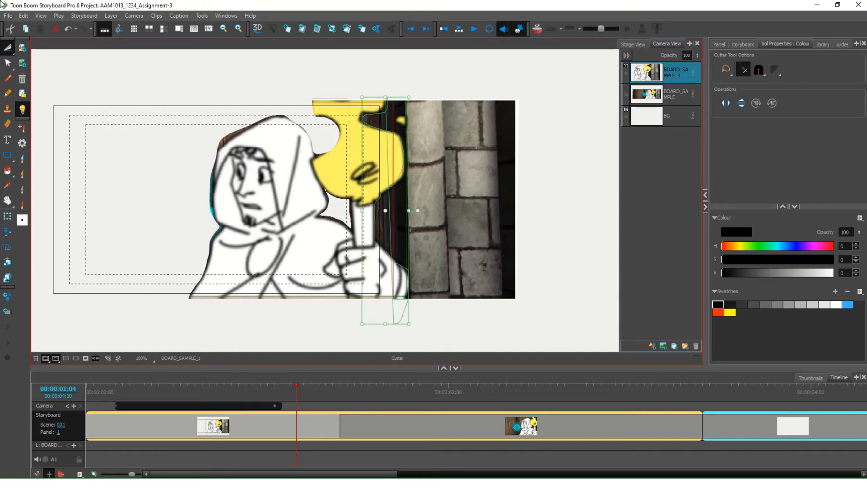
pyautogui.click(10, 52)
pyautogui.click(27, 47)
pyautogui.click(488, 209)
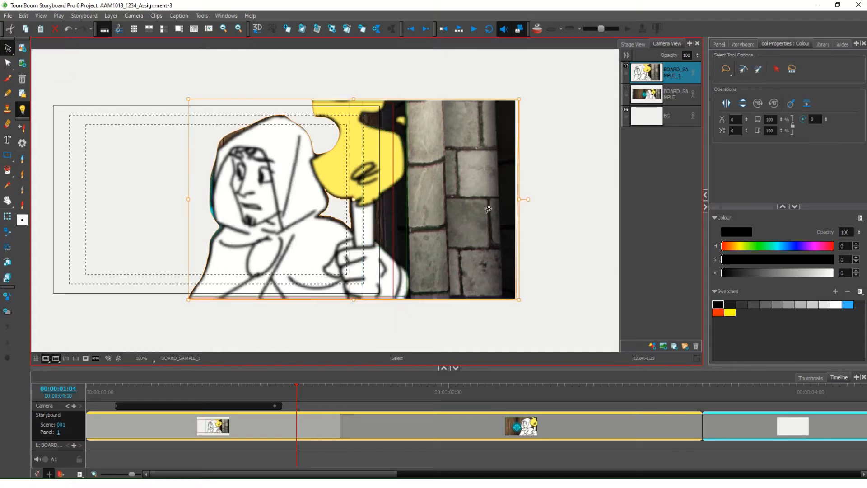
pyautogui.hotkey('ctrl', 'z')
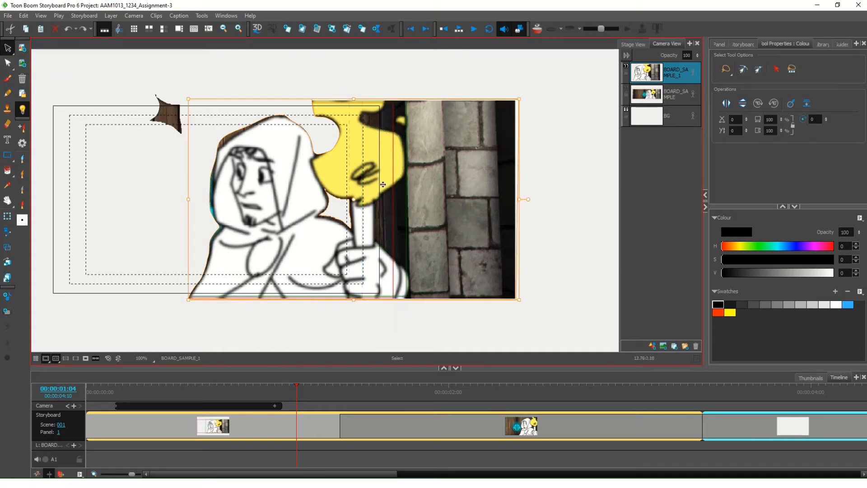
# Delete the loose piece of door artwork and its leftover speck from the empty area beside the character
pyautogui.click(173, 110)
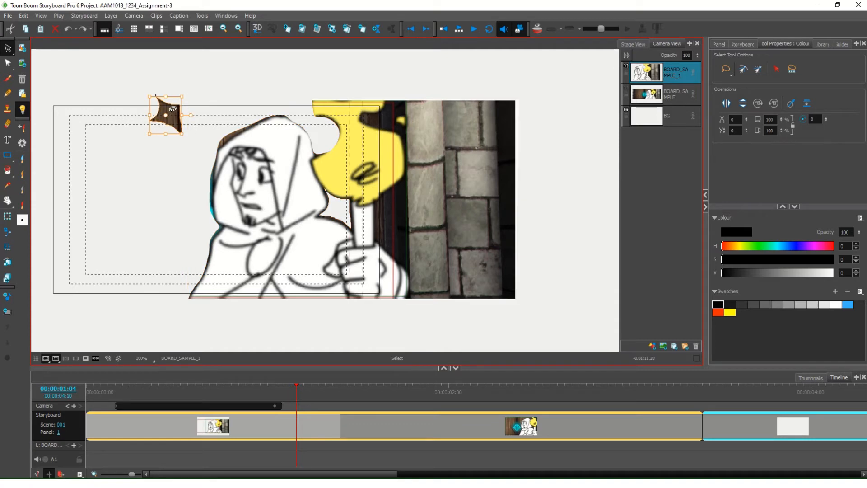
pyautogui.press('Delete')
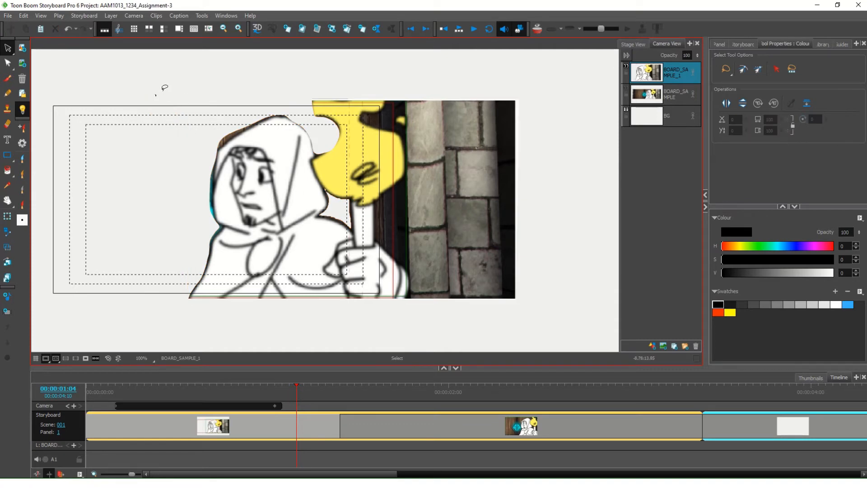
pyautogui.moveTo(163, 85); pyautogui.dragTo(177, 79)
pyautogui.press('Delete')
# Cut out the door and stone wall behind the torch and hand on the BOARD_SAMPLE_1 layer with the Cutter, and delete them and the stray speck
pyautogui.click(9, 52)
pyautogui.click(38, 57)
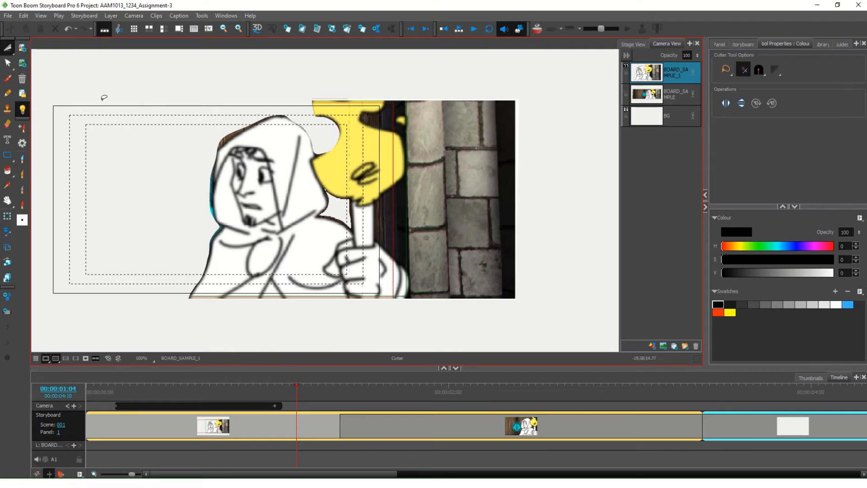
pyautogui.moveTo(389, 89)
pyautogui.mouseDown()
pyautogui.moveTo(367, 122)
pyautogui.moveTo(400, 133)
pyautogui.moveTo(406, 161)
pyautogui.moveTo(381, 198)
pyautogui.moveTo(375, 232)
pyautogui.moveTo(406, 277)
pyautogui.moveTo(418, 320)
pyautogui.mouseUp()
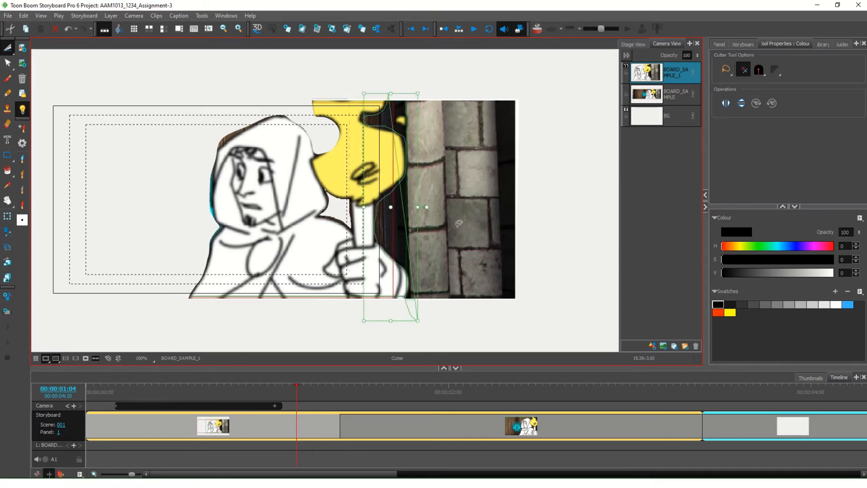
pyautogui.hotkey('ctrl', 'z')
pyautogui.moveTo(388, 83)
pyautogui.mouseDown()
pyautogui.moveTo(365, 119)
pyautogui.moveTo(404, 145)
pyautogui.moveTo(403, 177)
pyautogui.moveTo(377, 210)
pyautogui.moveTo(377, 241)
pyautogui.moveTo(410, 277)
pyautogui.moveTo(406, 316)
pyautogui.moveTo(517, 333)
pyautogui.moveTo(535, 135)
pyautogui.moveTo(524, 72)
pyautogui.moveTo(393, 79)
pyautogui.mouseUp()
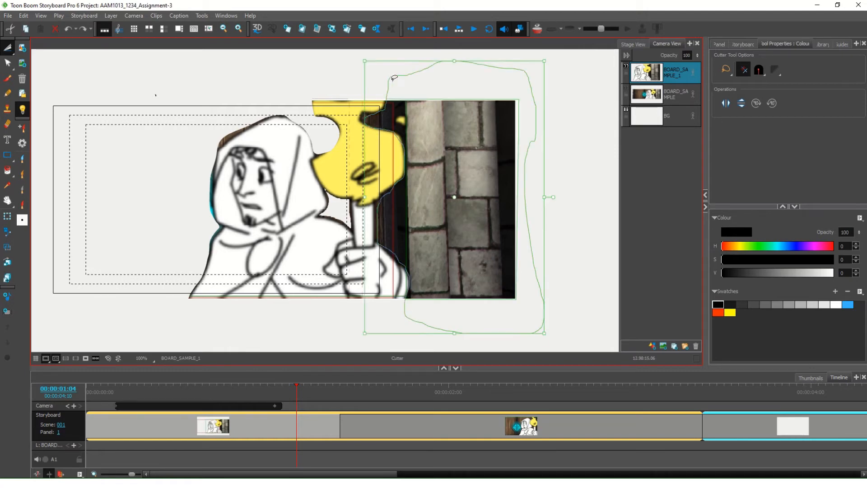
pyautogui.press('Delete')
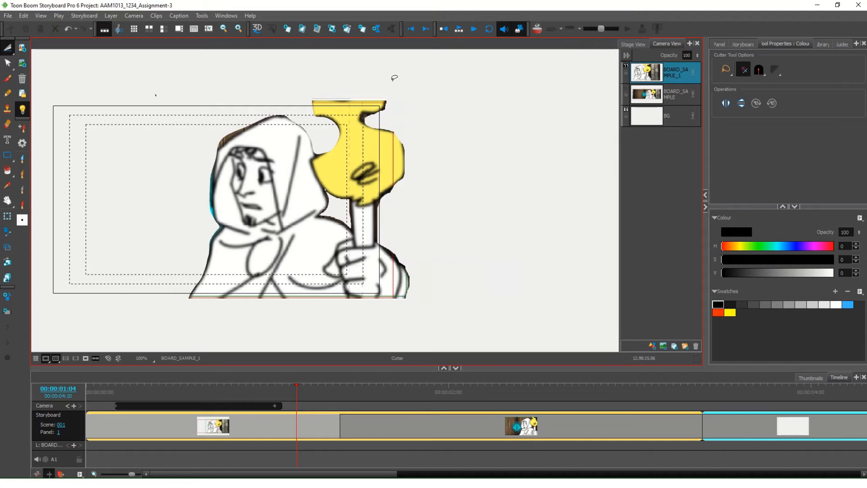
pyautogui.moveTo(143, 80)
pyautogui.mouseDown()
pyautogui.moveTo(194, 82)
pyautogui.moveTo(173, 65)
pyautogui.mouseUp()
pyautogui.press('Delete')
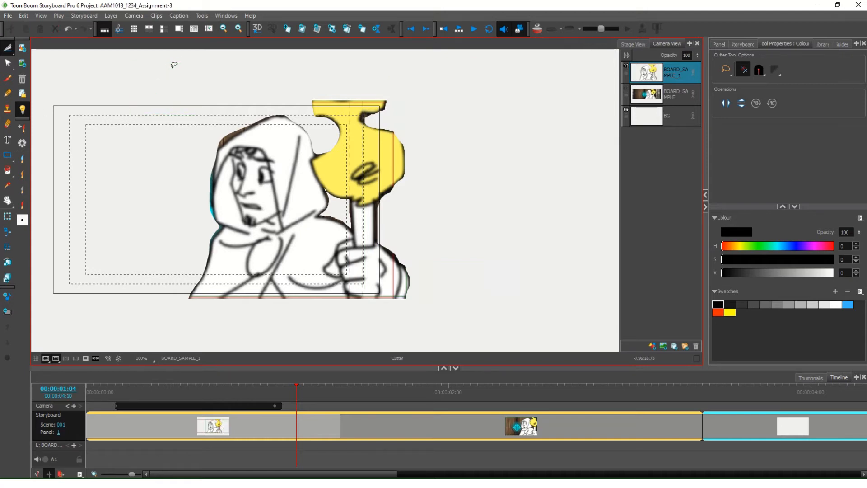
pyautogui.click(8, 52)
pyautogui.click(28, 46)
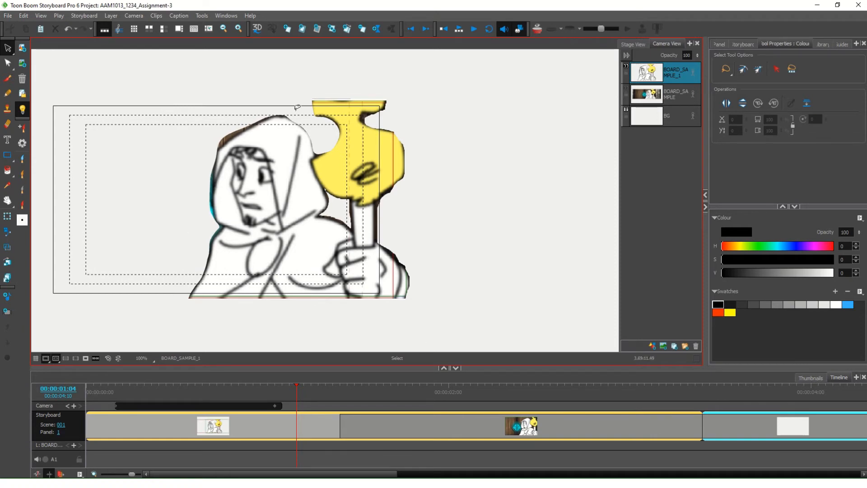
# Draw a black-filled rectangle around the camera frame and character on the BG layer, check the cutout's edges against it, and hide BG
pyautogui.click(669, 118)
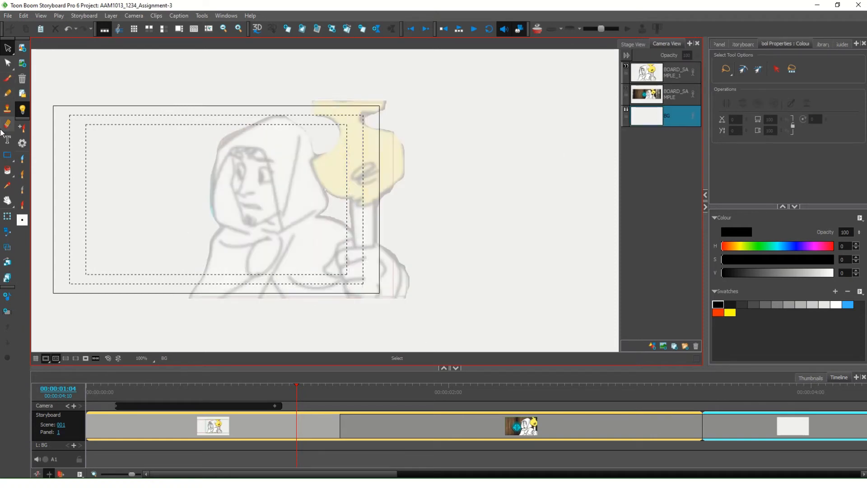
pyautogui.click(9, 172)
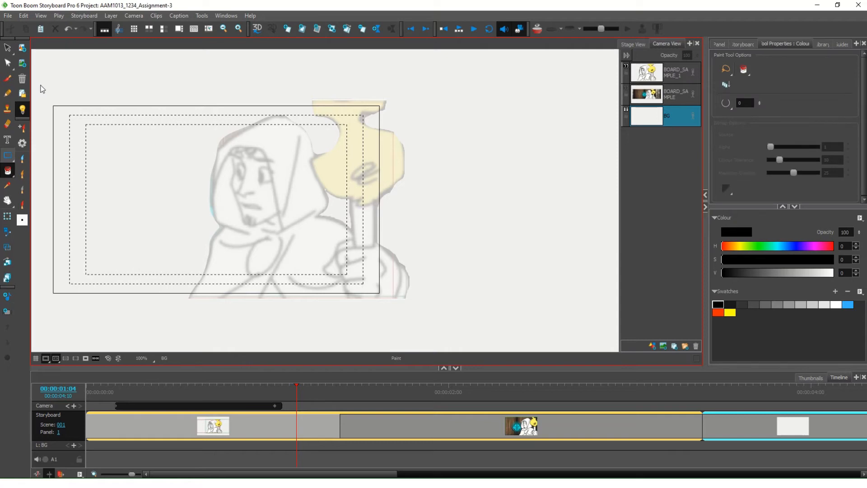
pyautogui.hotkey('alt', '7')
pyautogui.moveTo(40, 85)
pyautogui.mouseDown()
pyautogui.moveTo(294, 250)
pyautogui.moveTo(497, 347)
pyautogui.mouseUp()
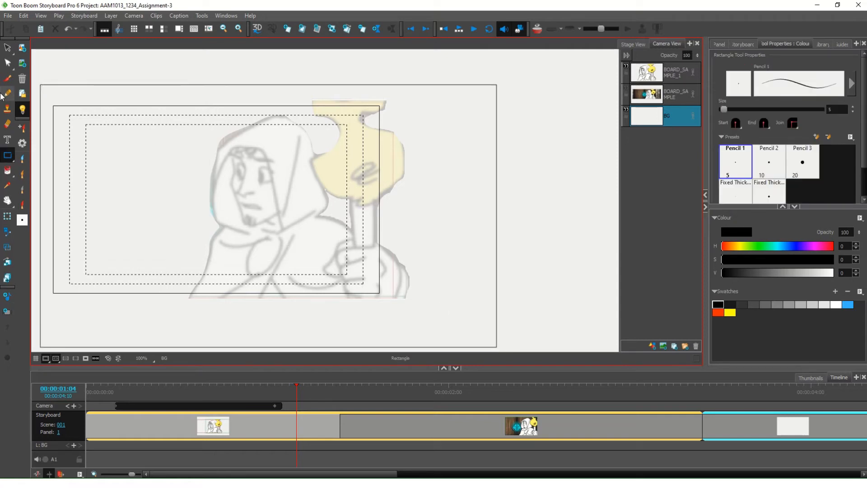
pyautogui.click(8, 171)
pyautogui.click(147, 174)
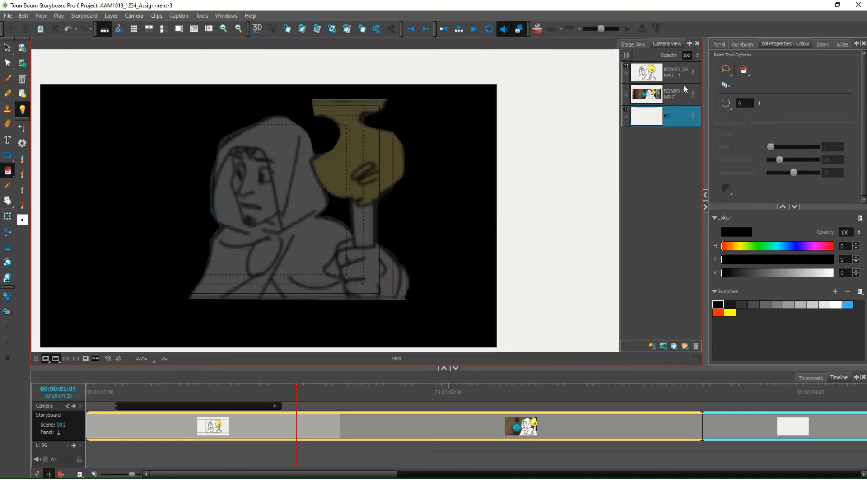
pyautogui.click(679, 76)
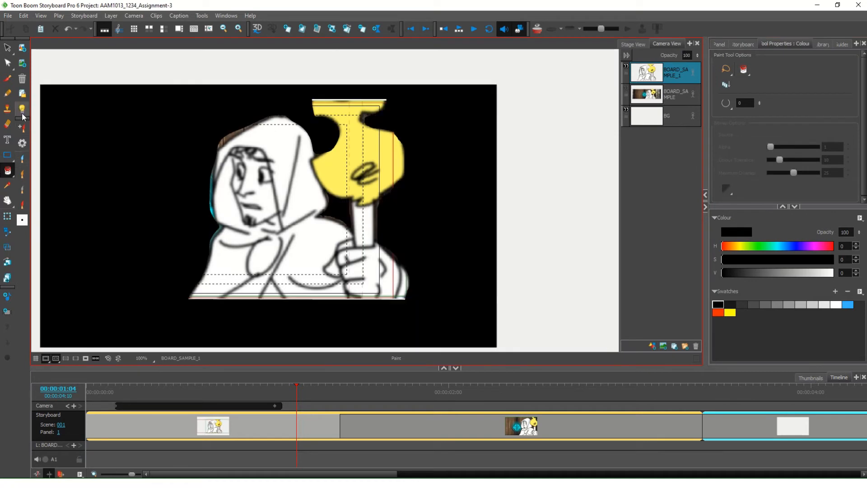
pyautogui.click(678, 115)
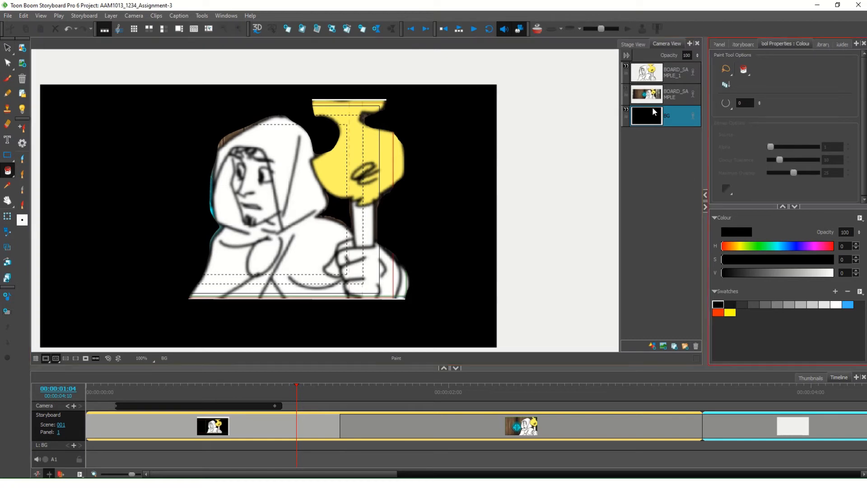
pyautogui.click(625, 111)
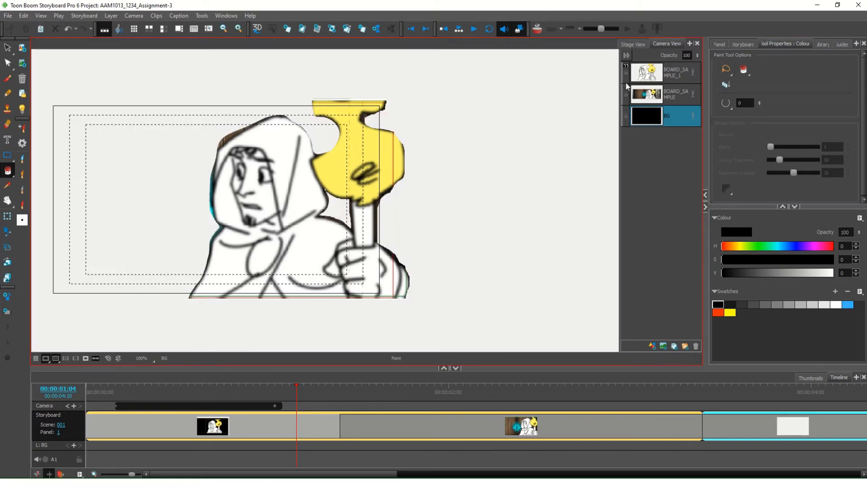
# Using Layer Transform, keyframe the BOARD_SAMPLE_1 layer at 00:00:01:03 and shift the character left to X -1.21 at 00:00:01:09
pyautogui.click(674, 74)
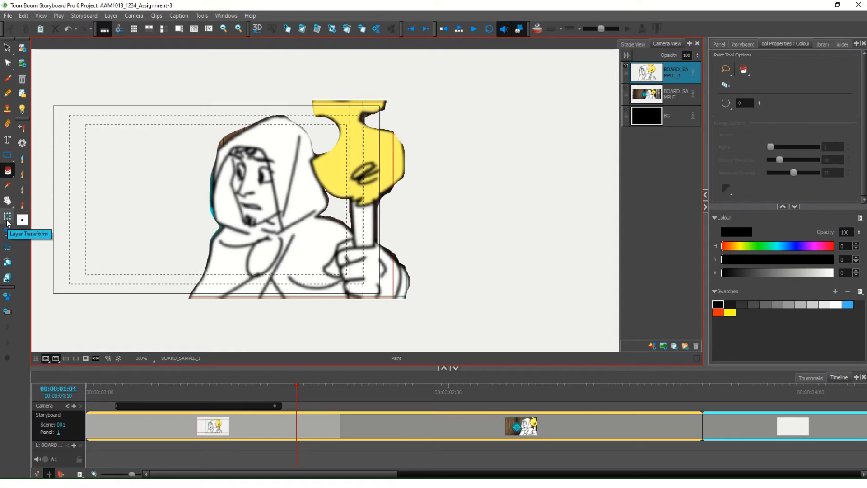
pyautogui.click(8, 218)
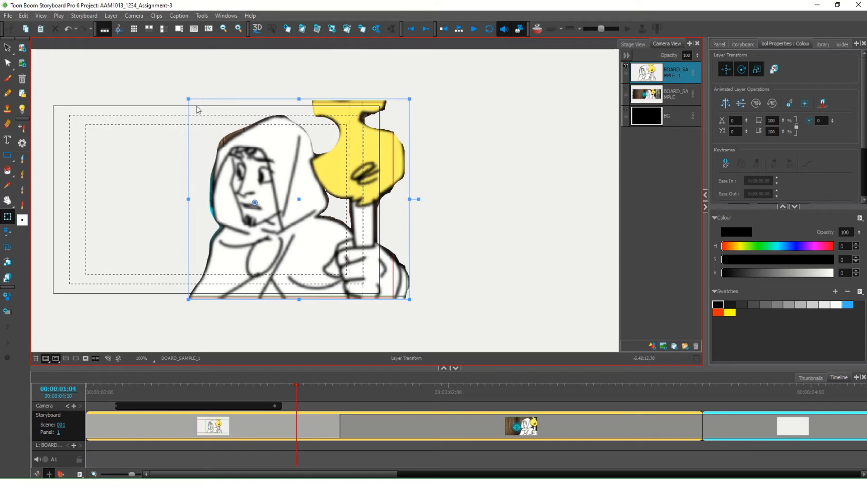
pyautogui.moveTo(298, 394)
pyautogui.mouseDown()
pyautogui.moveTo(92, 393)
pyautogui.moveTo(319, 393)
pyautogui.moveTo(90, 393)
pyautogui.moveTo(306, 397)
pyautogui.mouseUp()
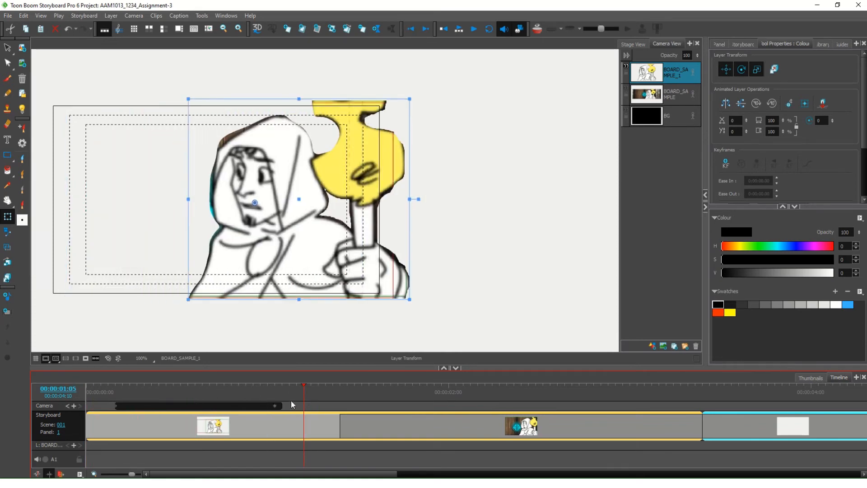
pyautogui.moveTo(301, 394)
pyautogui.mouseDown()
pyautogui.moveTo(289, 394)
pyautogui.moveTo(332, 394)
pyautogui.moveTo(274, 394)
pyautogui.moveTo(289, 394)
pyautogui.mouseUp()
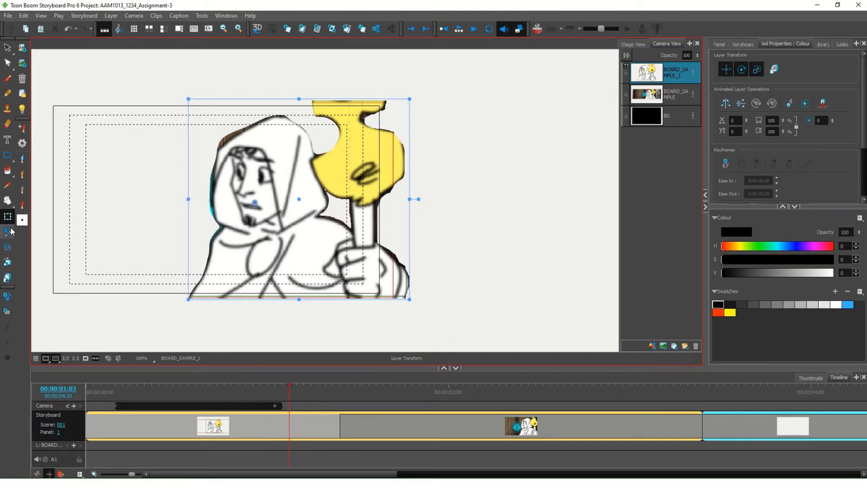
pyautogui.scroll(-3, 785, 136)
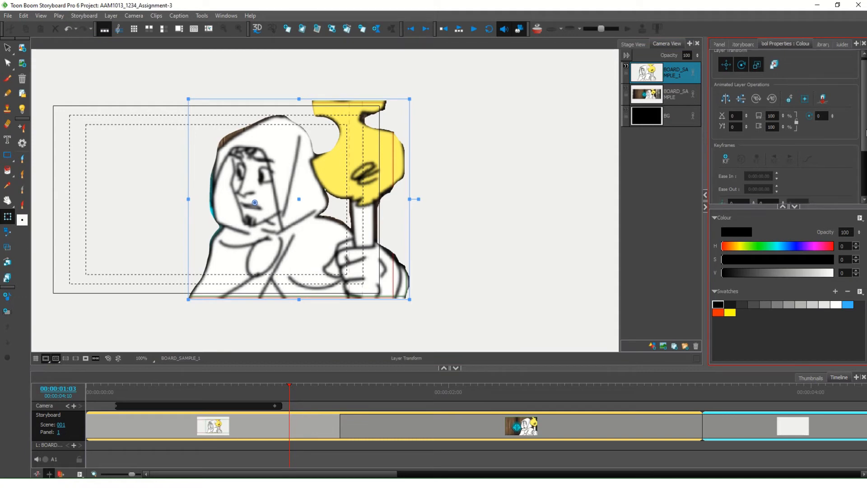
pyautogui.scroll(3, 785, 127)
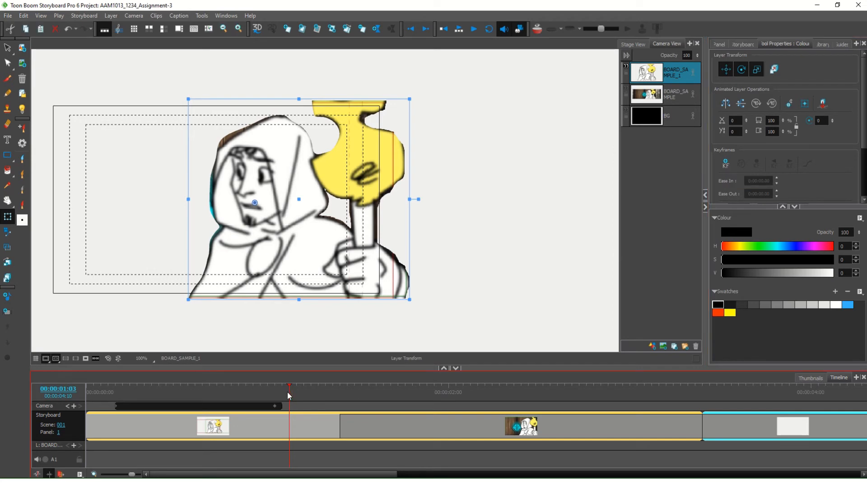
pyautogui.moveTo(288, 391)
pyautogui.mouseDown()
pyautogui.moveTo(277, 390)
pyautogui.moveTo(294, 391)
pyautogui.mouseUp()
pyautogui.click(726, 167)
pyautogui.moveTo(295, 391); pyautogui.dragTo(335, 392)
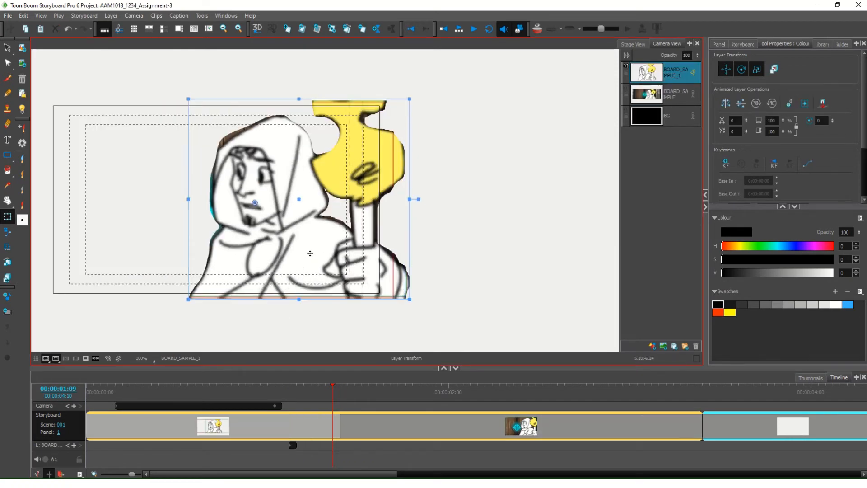
pyautogui.moveTo(310, 254); pyautogui.dragTo(271, 253)
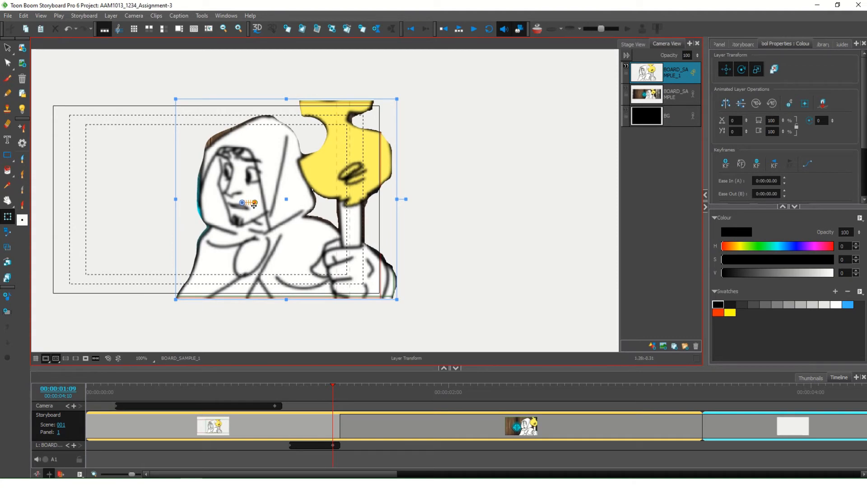
# Raise the character slightly at 00:00:01:06 to add an arc midway through its motion path
pyautogui.scroll(4, 252, 206)
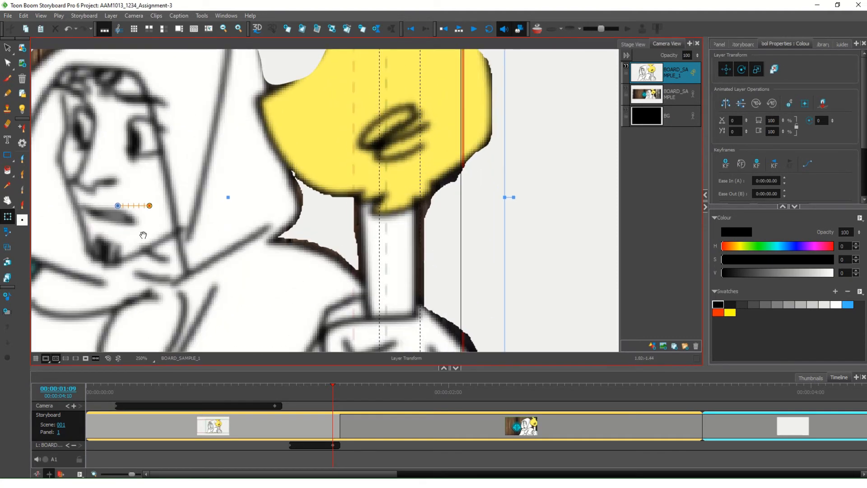
pyautogui.moveTo(143, 235); pyautogui.dragTo(265, 232)
pyautogui.scroll(-1, 262, 223)
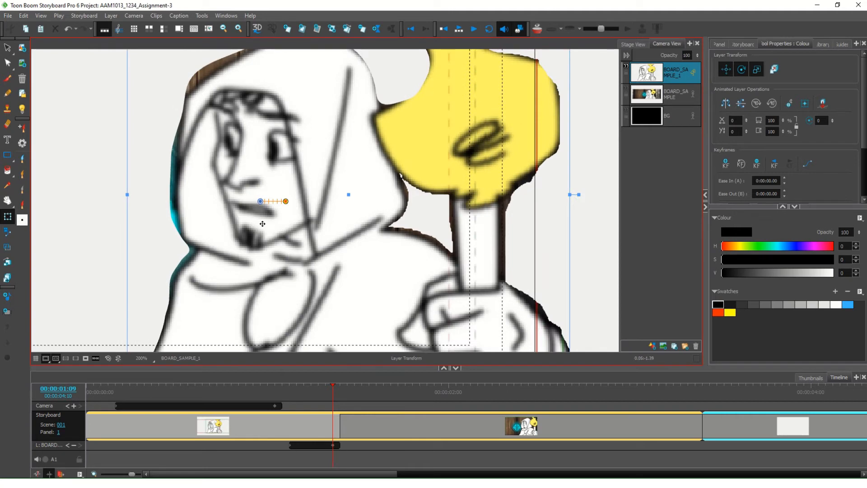
pyautogui.scroll(-1, 262, 224)
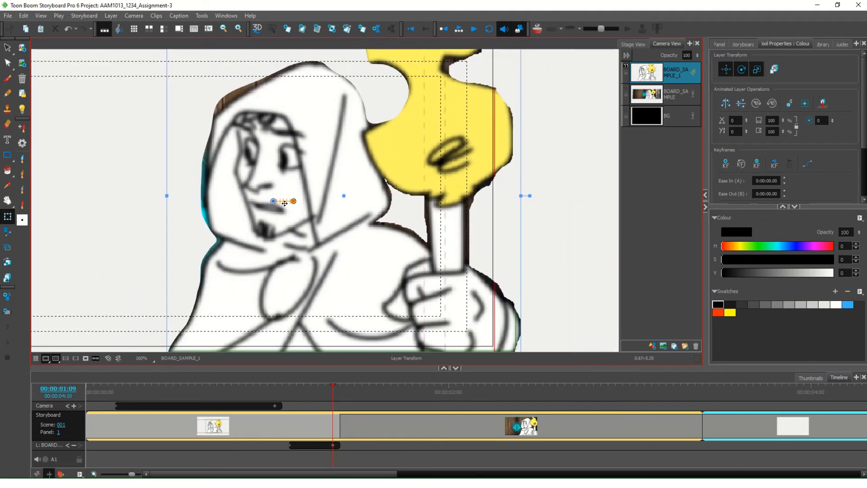
pyautogui.click(328, 403)
pyautogui.moveTo(332, 389); pyautogui.dragTo(313, 397)
pyautogui.moveTo(310, 280); pyautogui.dragTo(311, 274)
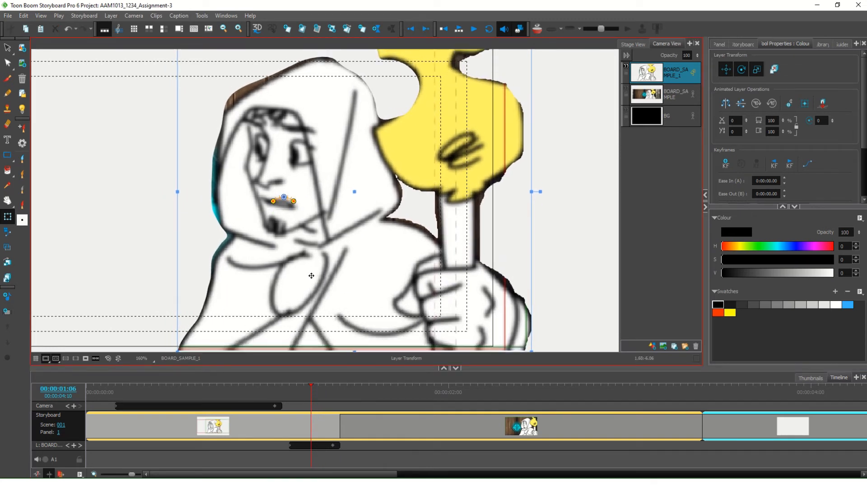
# Set the ease in of the character layer's first keyframe to 0:00:00.05
pyautogui.moveTo(308, 392); pyautogui.dragTo(296, 410)
pyautogui.click(290, 445)
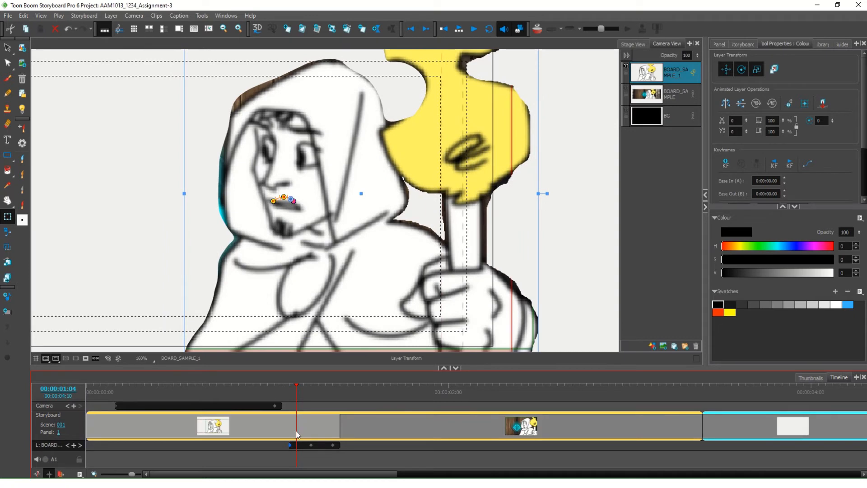
pyautogui.click(775, 181)
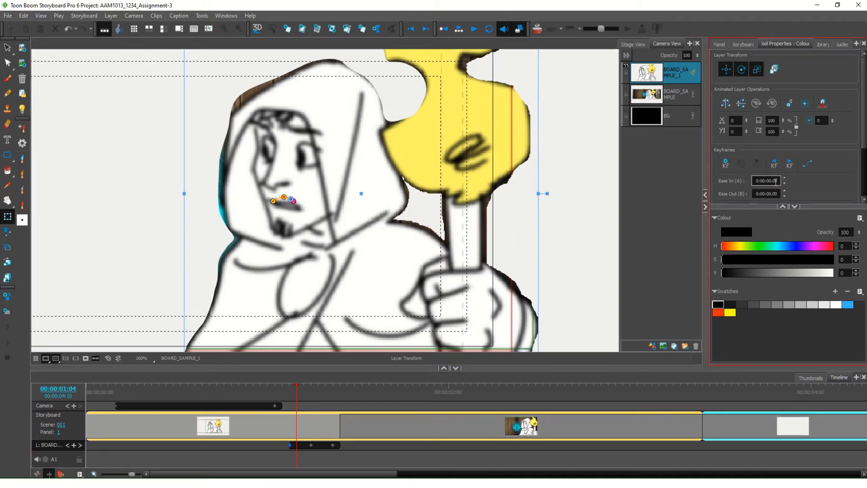
pyautogui.press('Return')
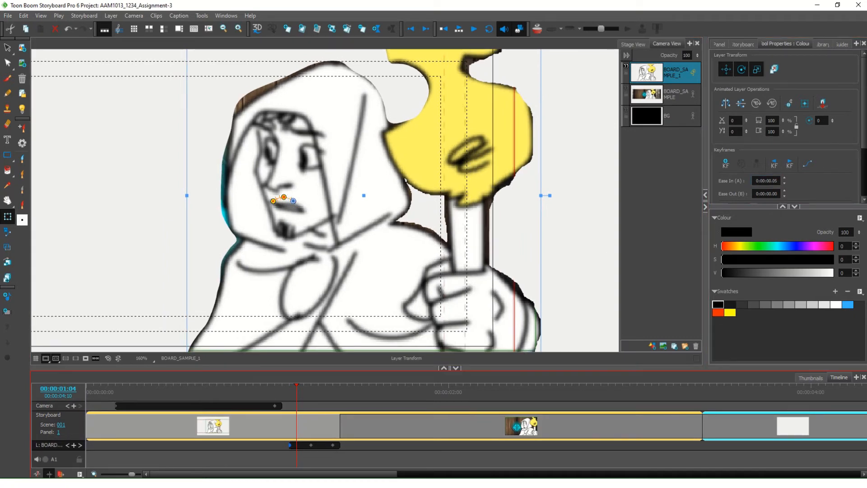
# Set the ease out of the character layer's last keyframe, at 00:00:01:09, to 0:00:00.05
pyautogui.moveTo(294, 393); pyautogui.dragTo(326, 393)
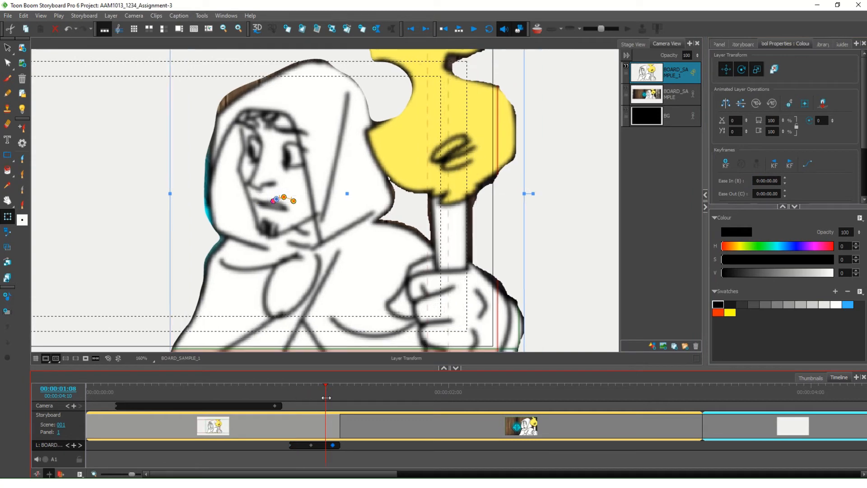
pyautogui.click(328, 451)
pyautogui.click(333, 445)
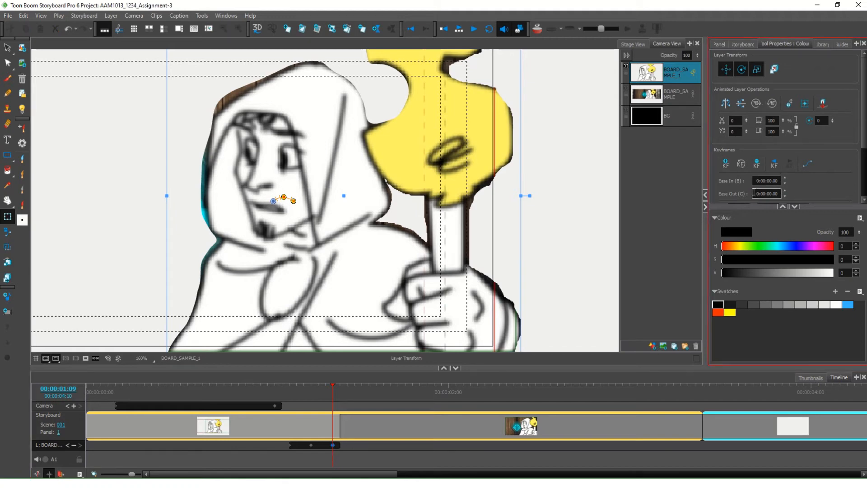
pyautogui.click(842, 167)
pyautogui.click(820, 121)
pyautogui.scroll(-3, 813, 149)
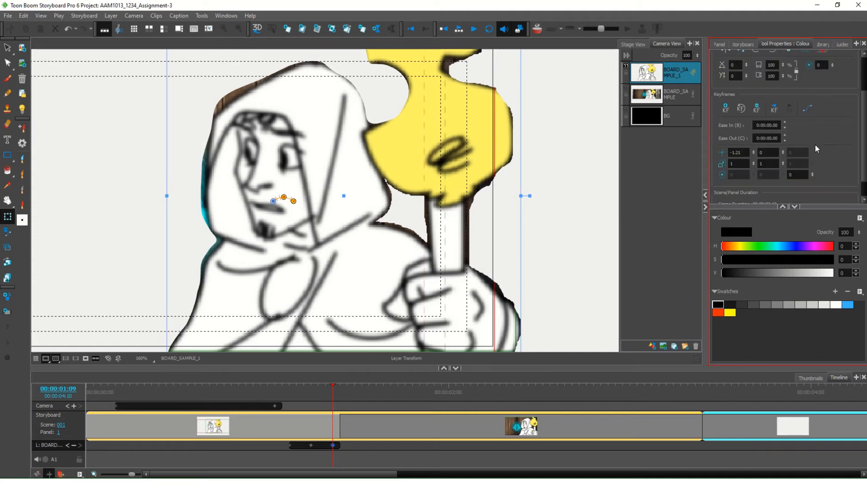
pyautogui.click(778, 138)
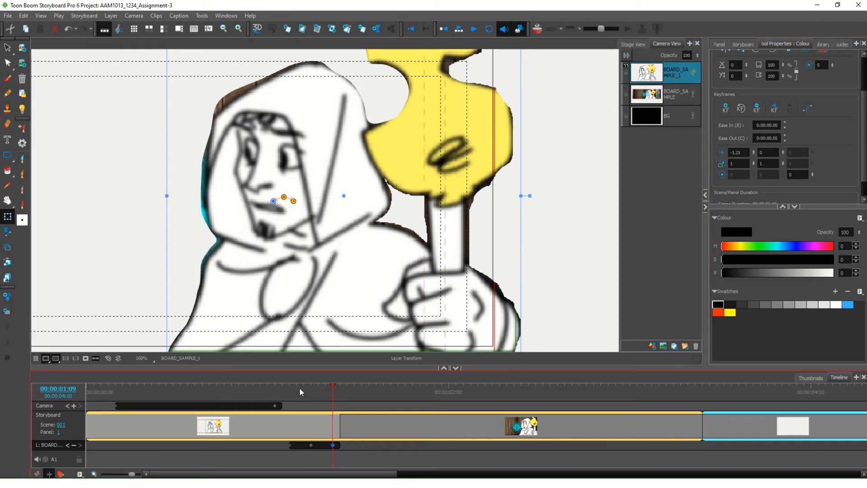
# Go back to the character's first keyframe at 00:00:01:03, show the original BOARD_SAMPLE layer and select it
pyautogui.moveTo(284, 391)
pyautogui.mouseDown()
pyautogui.moveTo(343, 393)
pyautogui.moveTo(289, 393)
pyautogui.mouseUp()
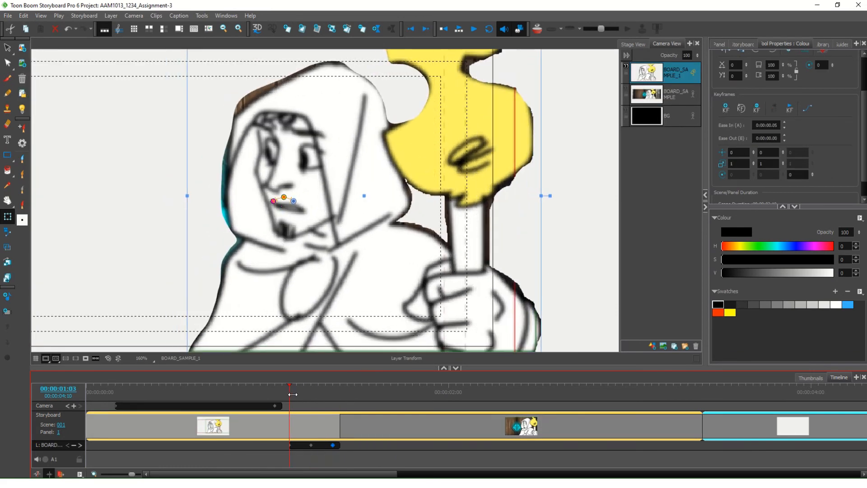
pyautogui.click(291, 444)
pyautogui.moveTo(291, 446); pyautogui.dragTo(312, 447)
pyautogui.click(627, 91)
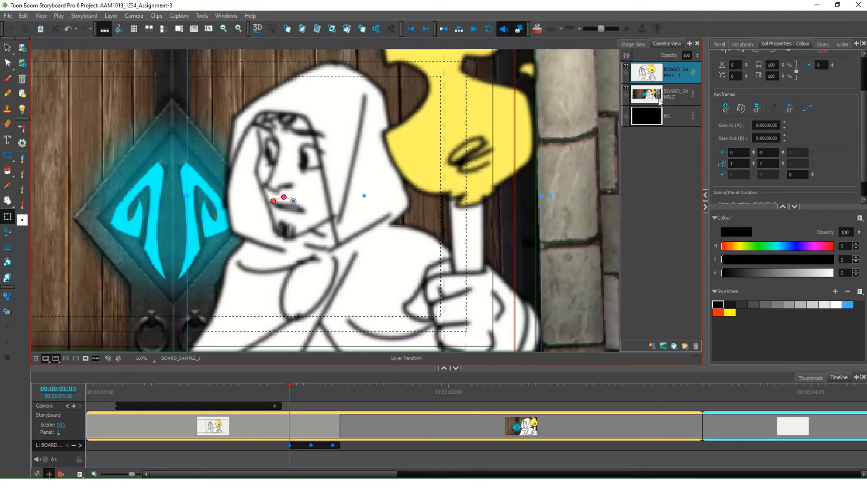
pyautogui.click(678, 97)
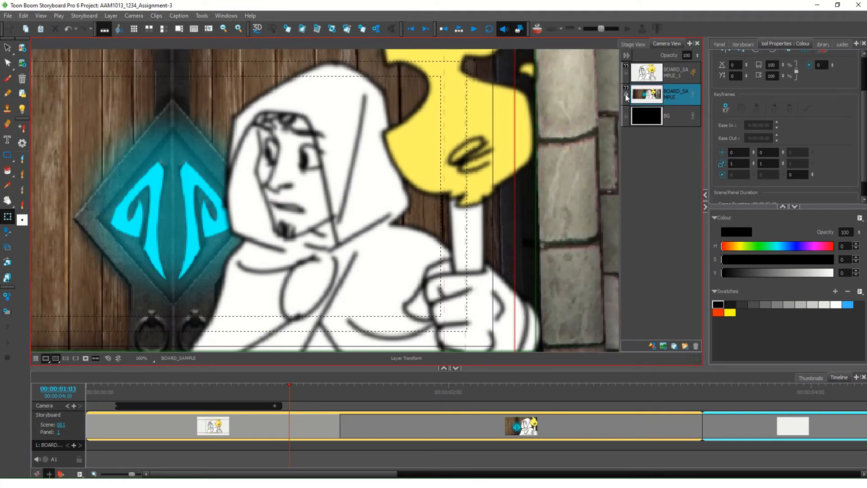
# Adjust the end of scene 001's second panel so that its last frame is at 00:00:03:06
pyautogui.scroll(-3, 524, 183)
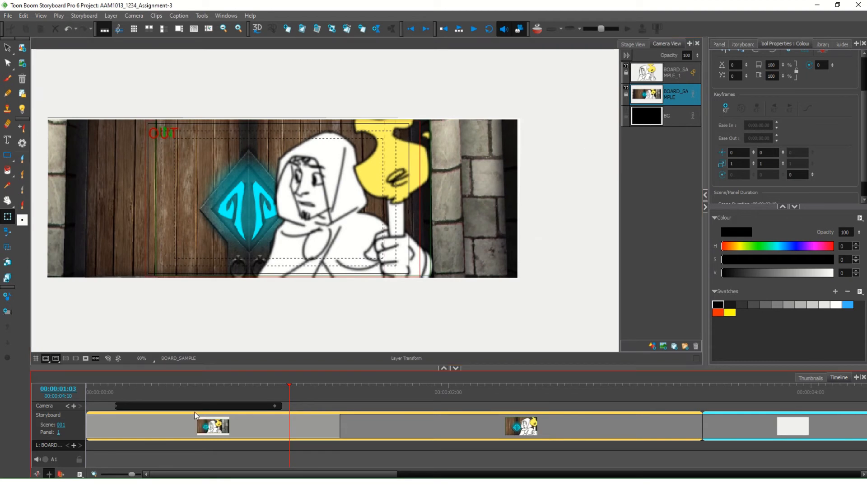
pyautogui.moveTo(118, 391); pyautogui.dragTo(519, 422)
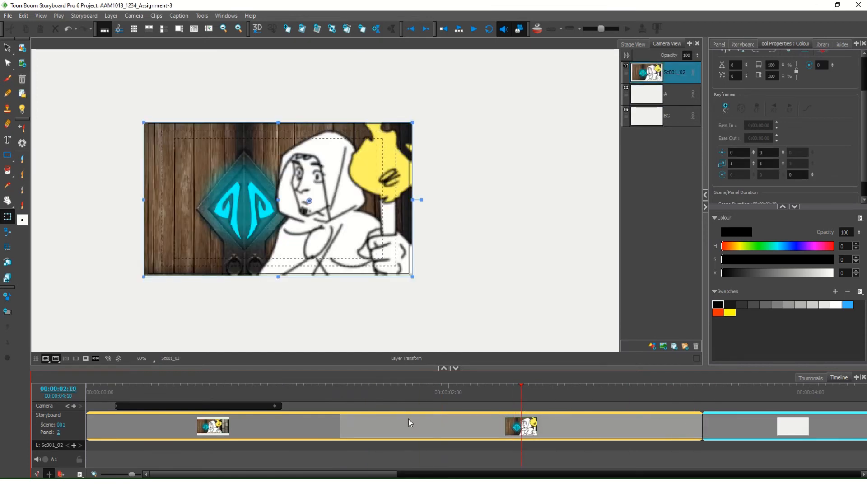
pyautogui.moveTo(701, 419)
pyautogui.mouseDown()
pyautogui.moveTo(411, 421)
pyautogui.moveTo(706, 425)
pyautogui.mouseUp()
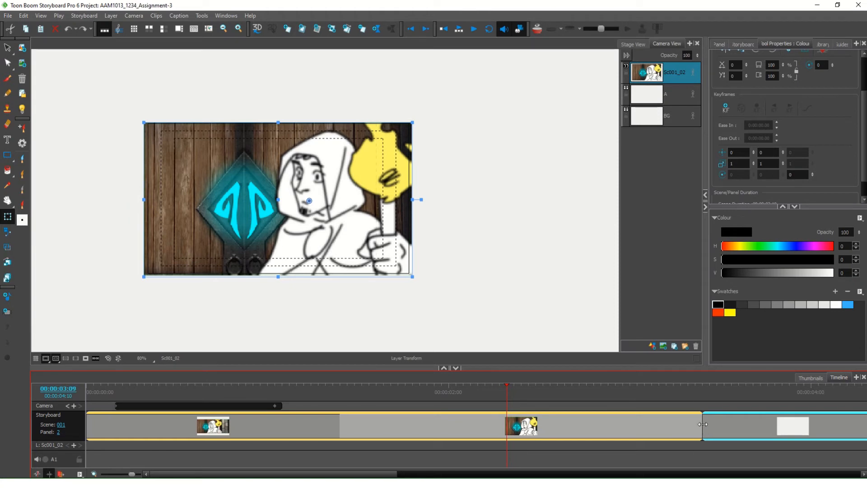
pyautogui.moveTo(702, 424); pyautogui.dragTo(633, 428)
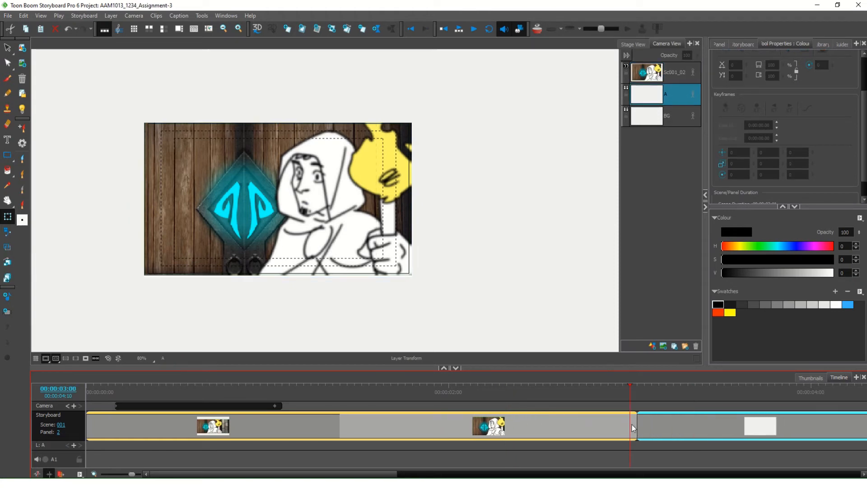
pyautogui.scroll(-3, 633, 428)
pyautogui.scroll(3, 394, 419)
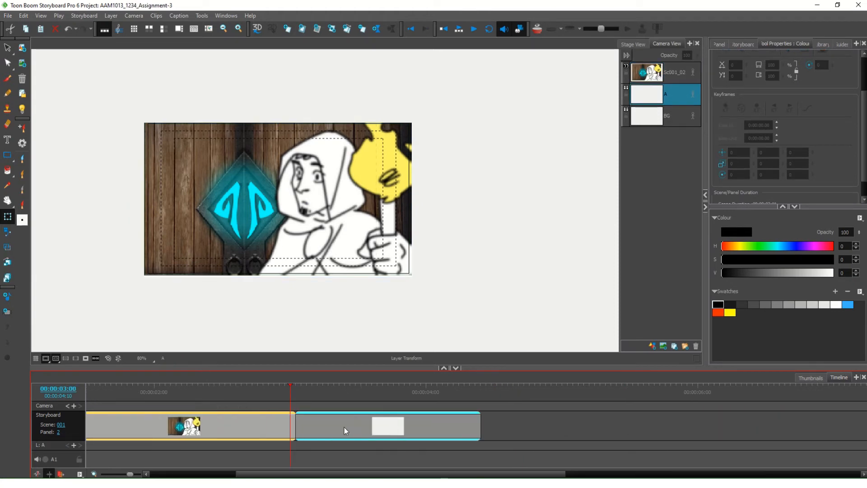
pyautogui.moveTo(294, 428); pyautogui.dragTo(422, 381)
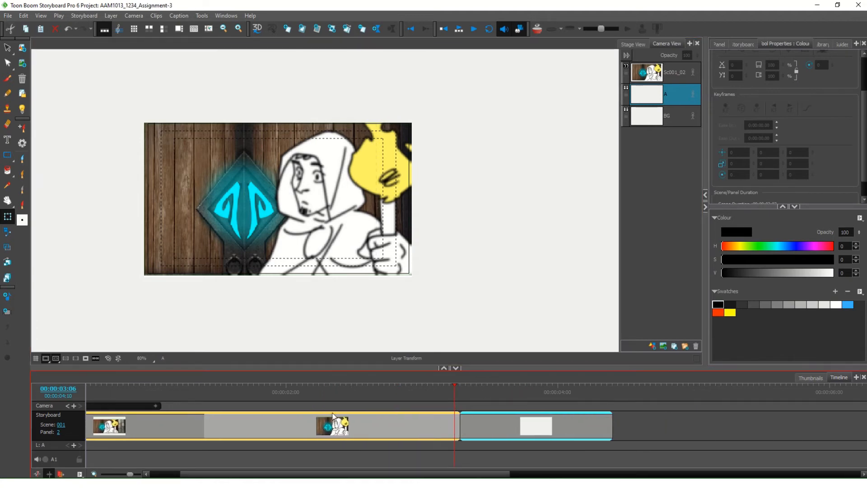
# Split the second panel of scene 001 at 00:00:02:05 and go to the third panel
pyautogui.moveTo(417, 392); pyautogui.dragTo(311, 403)
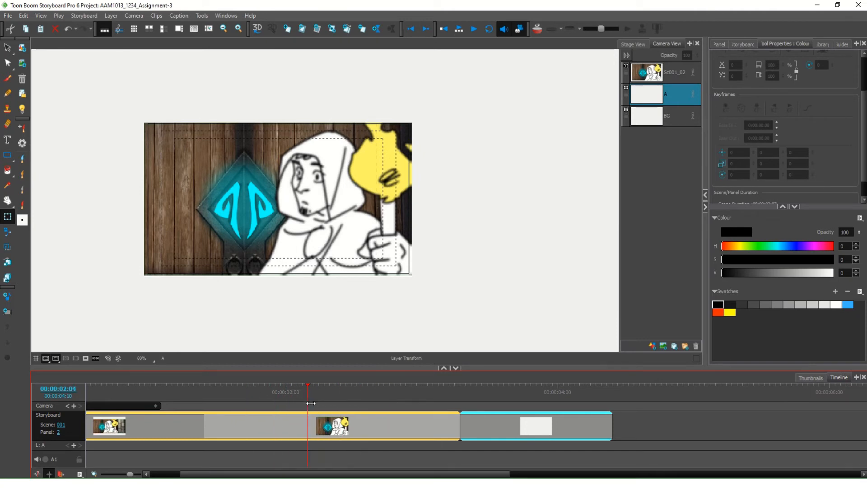
pyautogui.rightClick(326, 429)
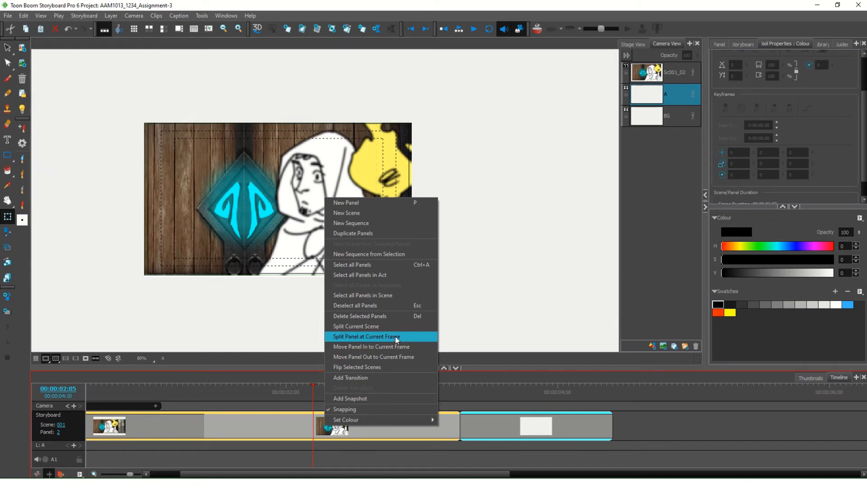
pyautogui.click(416, 337)
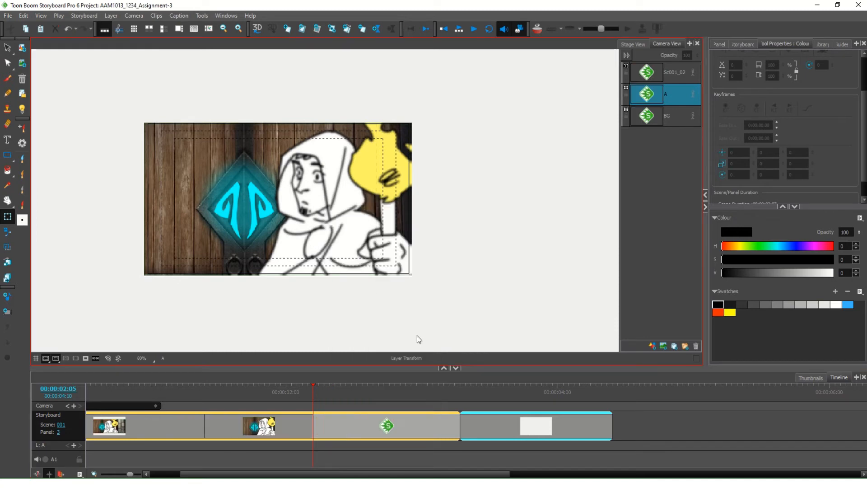
pyautogui.click(295, 431)
pyautogui.click(276, 425)
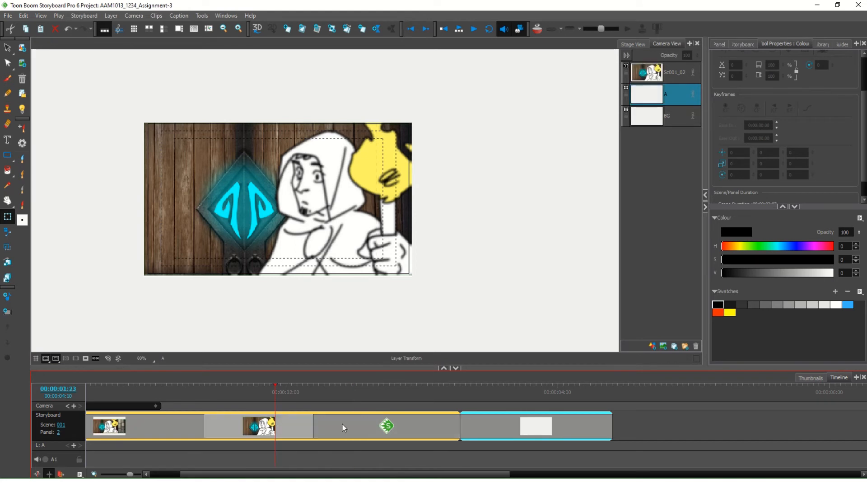
pyautogui.click(344, 424)
pyautogui.click(278, 420)
pyautogui.click(365, 420)
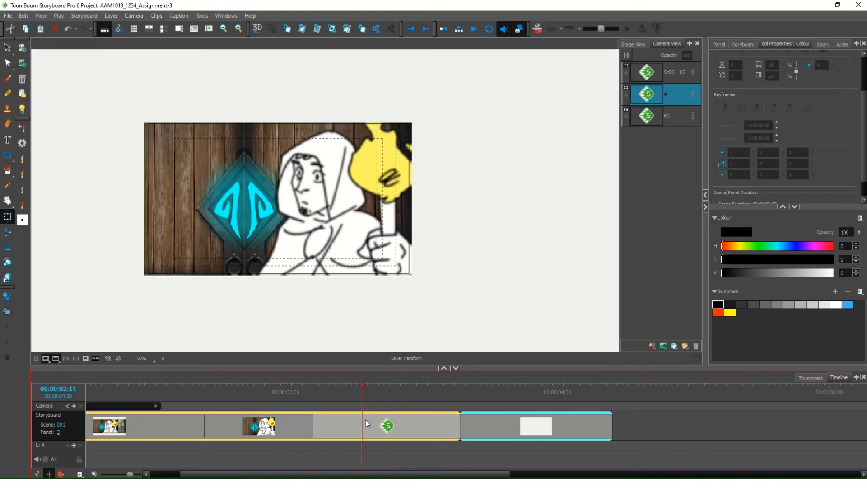
pyautogui.click(626, 66)
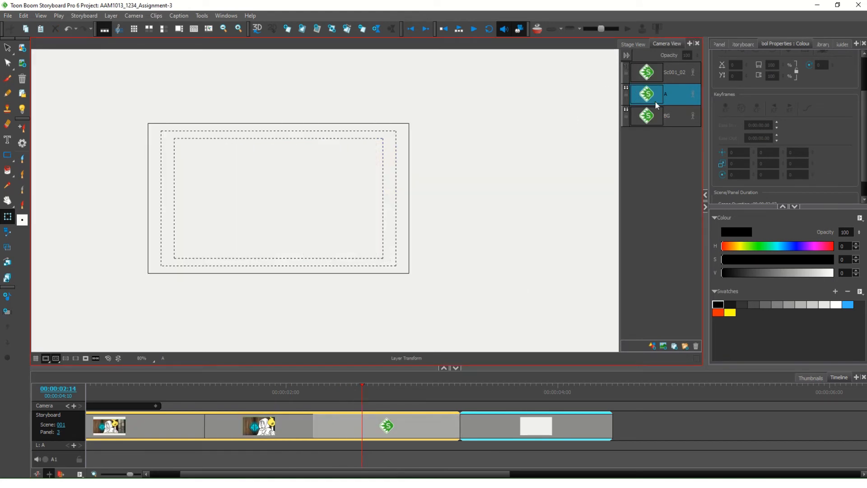
pyautogui.click(7, 82)
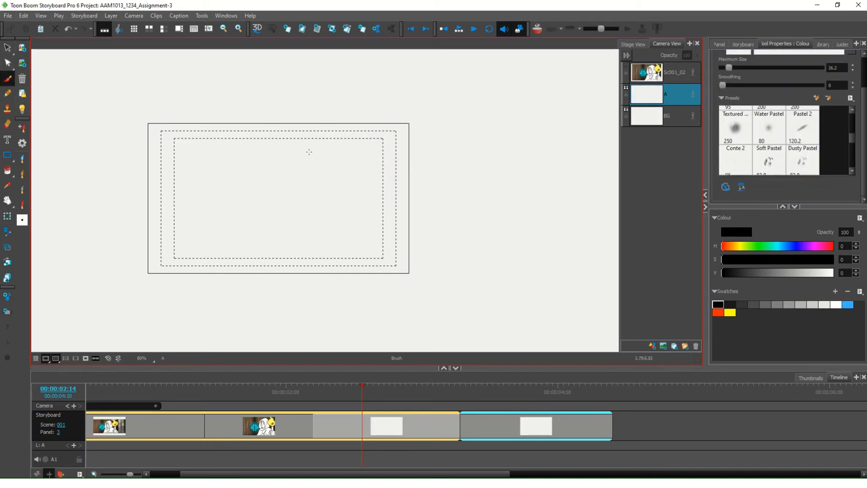
pyautogui.moveTo(327, 162)
pyautogui.mouseDown()
pyautogui.moveTo(245, 239)
pyautogui.moveTo(229, 228)
pyautogui.moveTo(313, 217)
pyautogui.mouseUp()
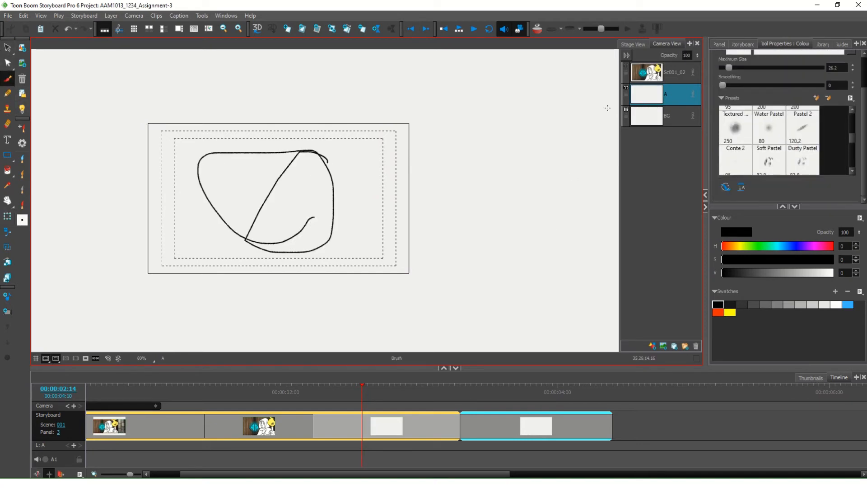
pyautogui.hotkey('ctrl', 'z')
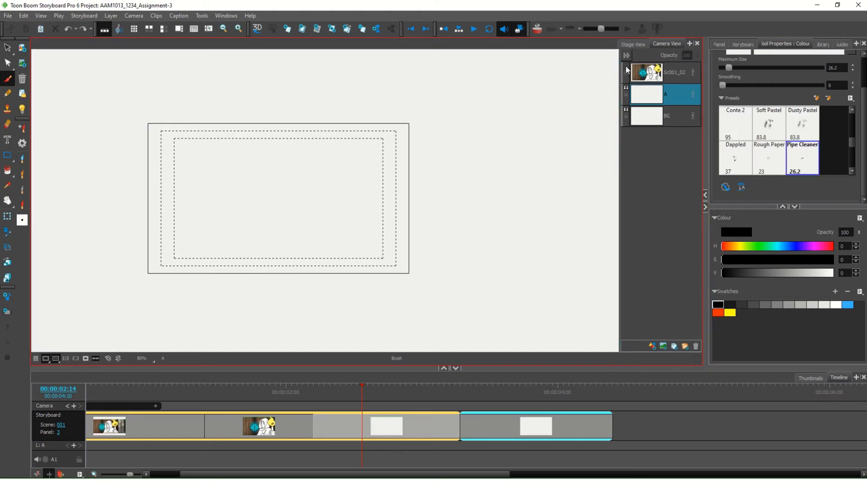
pyautogui.click(626, 70)
# On the third panel's Sc001_02 layer, erase the character's closed mouth and draw an open mouth with the Brush
pyautogui.click(666, 75)
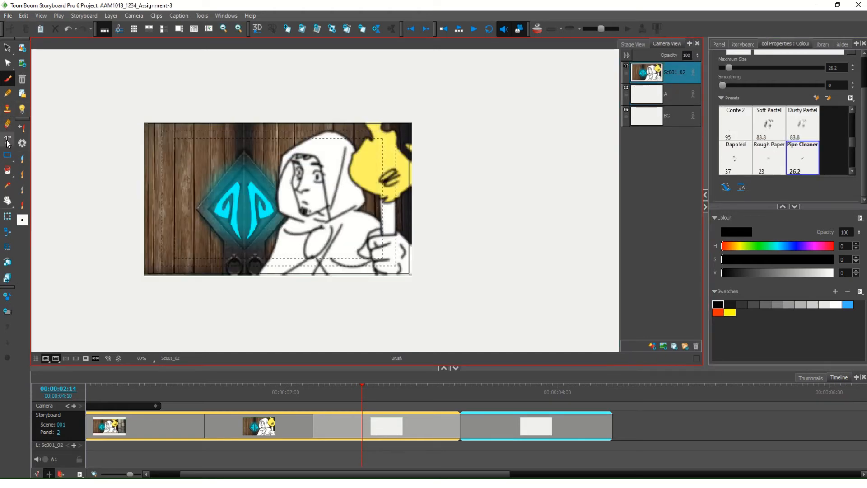
pyautogui.click(7, 123)
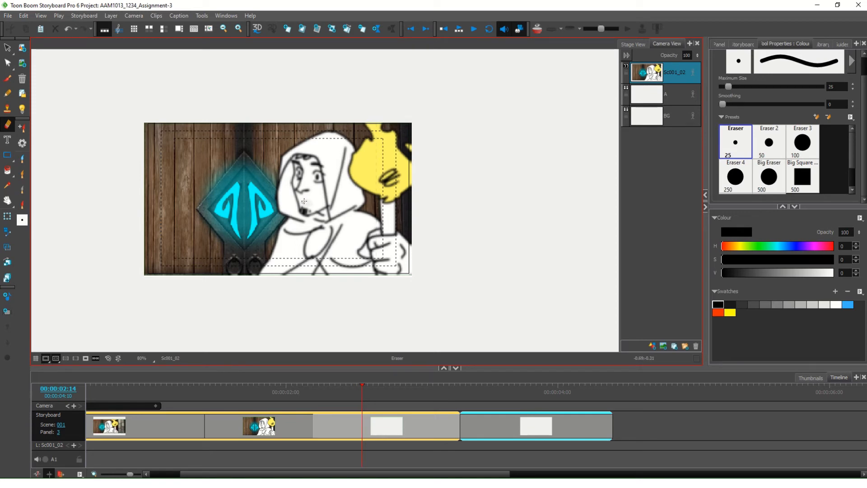
pyautogui.hotkey('alt', 'b')
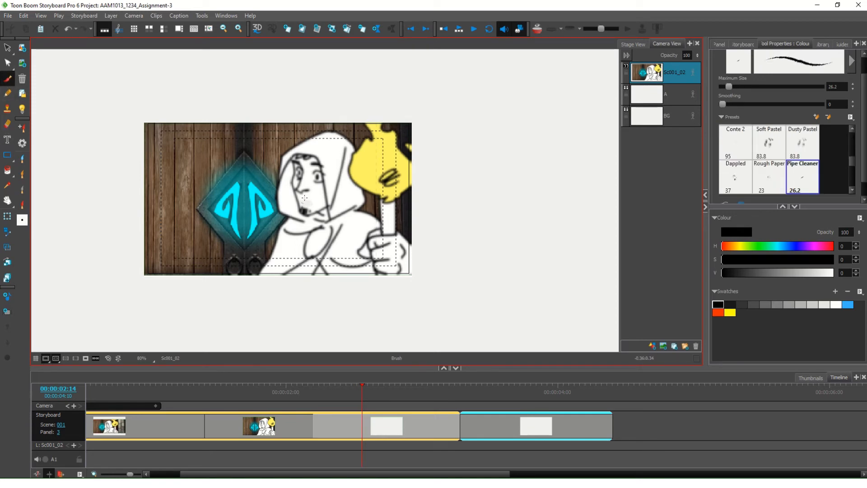
pyautogui.moveTo(302, 197)
pyautogui.mouseDown()
pyautogui.moveTo(318, 203)
pyautogui.moveTo(303, 202)
pyautogui.mouseUp()
# Compare the character's mouth across the three panels of scene 001
pyautogui.click(262, 430)
pyautogui.click(349, 430)
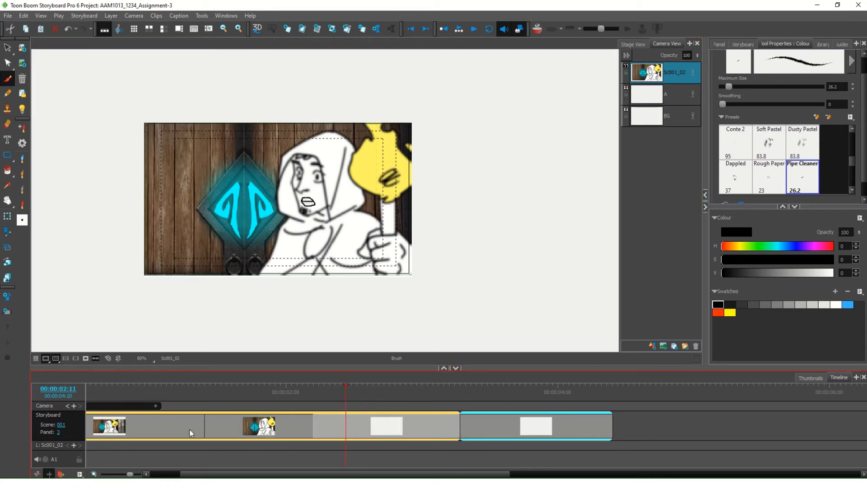
pyautogui.click(167, 432)
pyautogui.click(260, 432)
pyautogui.click(344, 434)
pyautogui.click(305, 432)
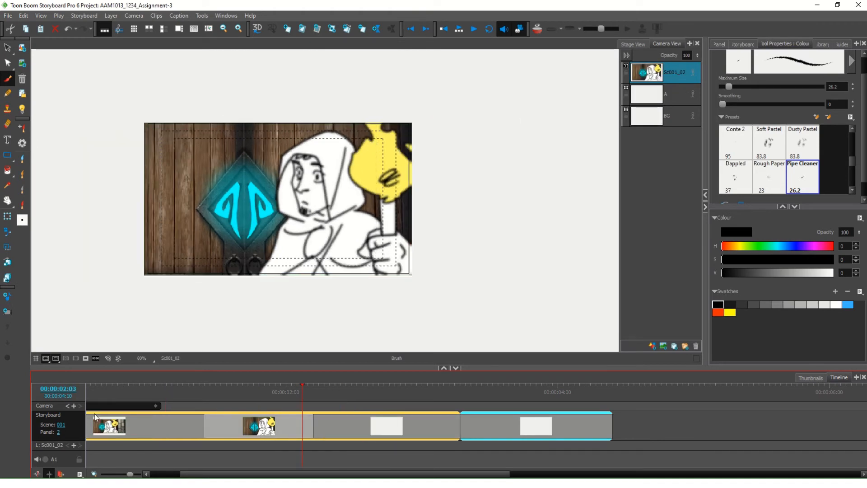
pyautogui.click(105, 419)
pyautogui.click(354, 428)
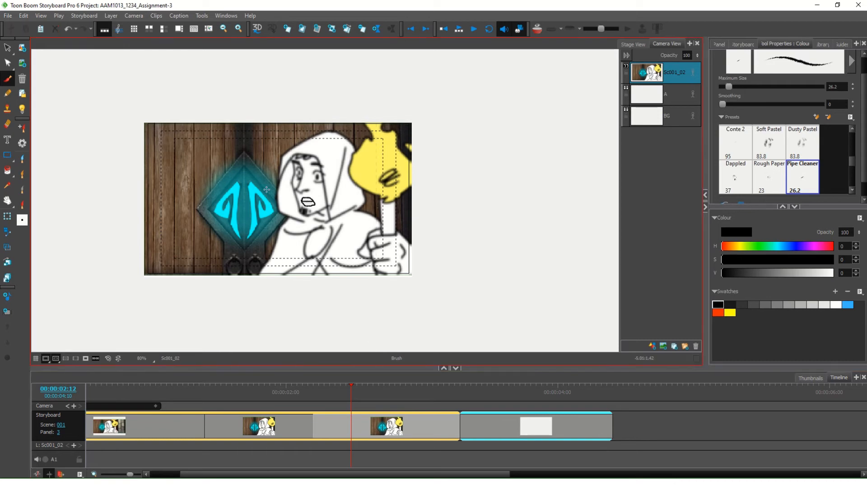
# Delete the empty scene 002 from the end of the storyboard
pyautogui.click(221, 391)
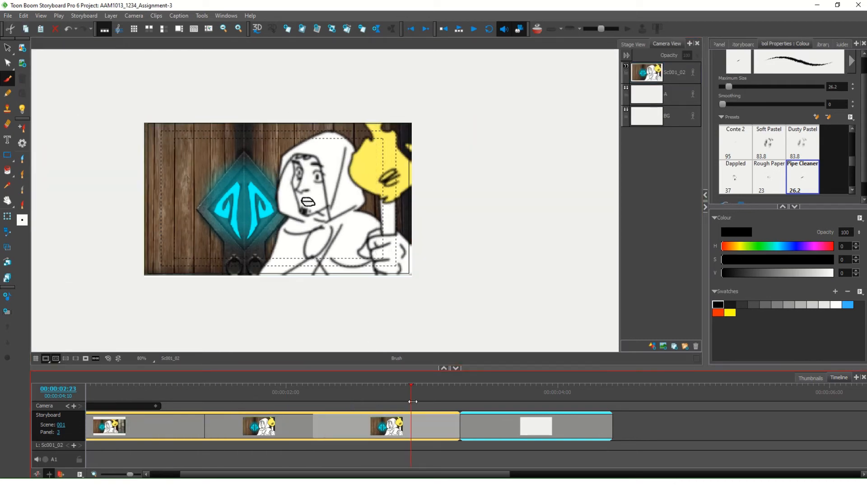
pyautogui.click(520, 432)
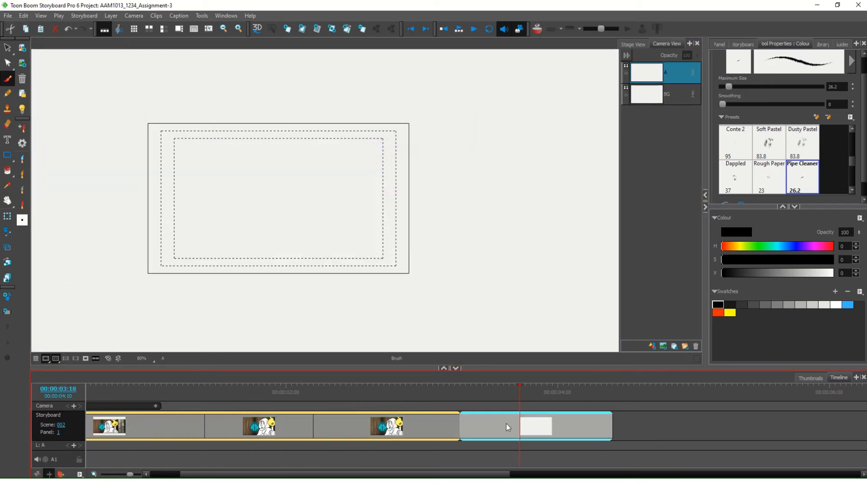
pyautogui.press('Delete')
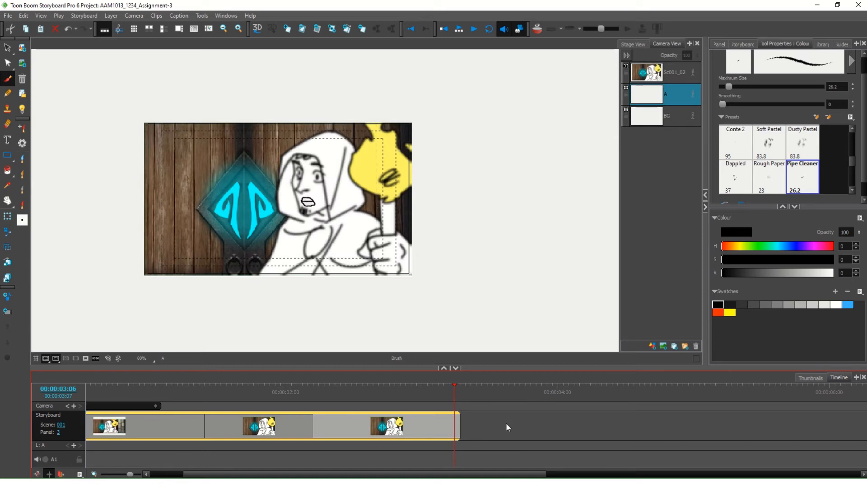
# Review the panels of scene 001 and return to 00:00:00:14 in the first panel
pyautogui.click(413, 426)
pyautogui.click(285, 426)
pyautogui.click(244, 427)
pyautogui.click(384, 432)
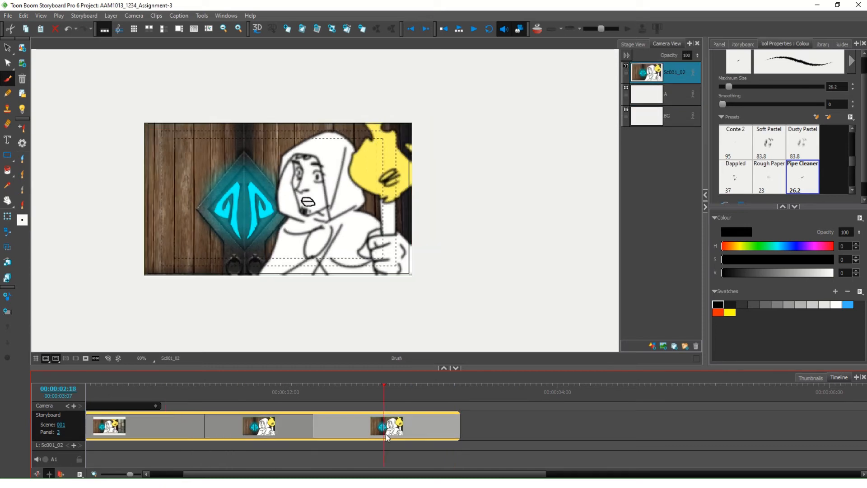
pyautogui.click(286, 432)
pyautogui.click(185, 431)
pyautogui.click(244, 431)
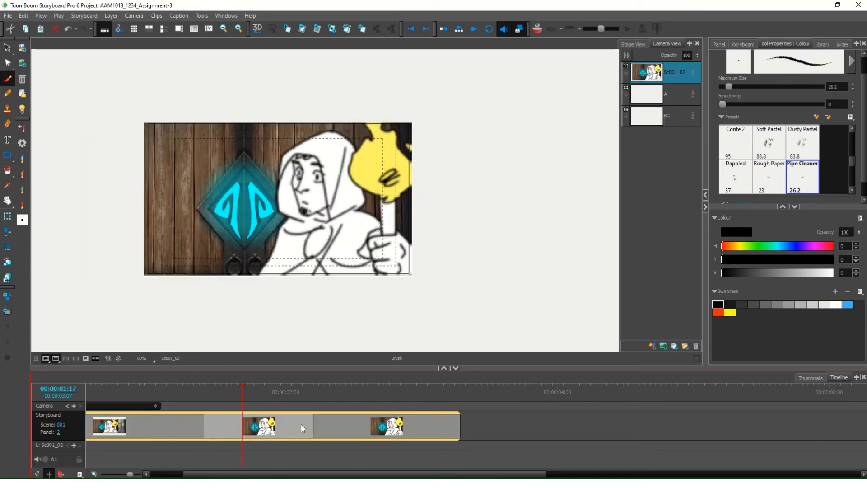
pyautogui.click(121, 461)
pyautogui.moveTo(247, 393); pyautogui.dragTo(95, 466)
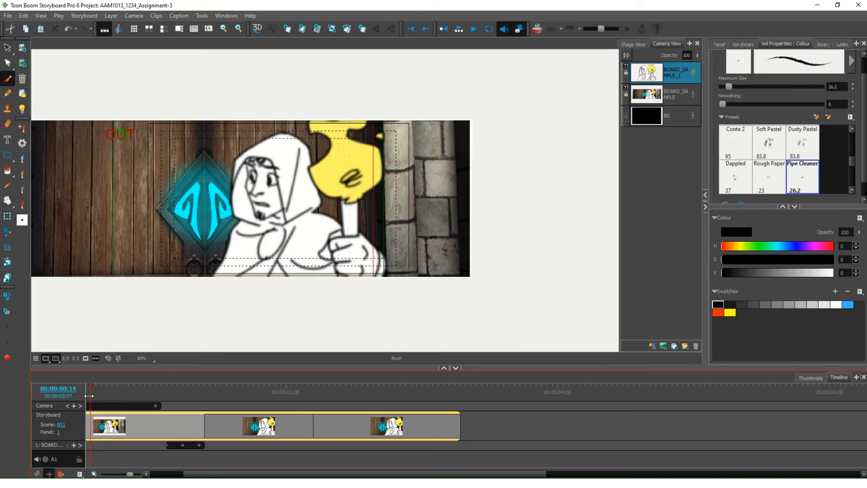
pyautogui.moveTo(90, 396)
pyautogui.mouseDown()
pyautogui.moveTo(220, 394)
pyautogui.moveTo(93, 394)
pyautogui.mouseUp()
pyautogui.rightClick(106, 456)
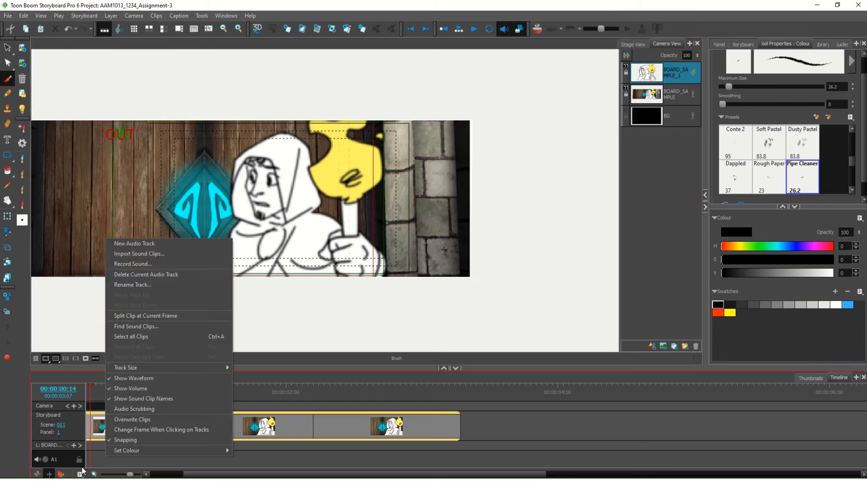
pyautogui.click(48, 458)
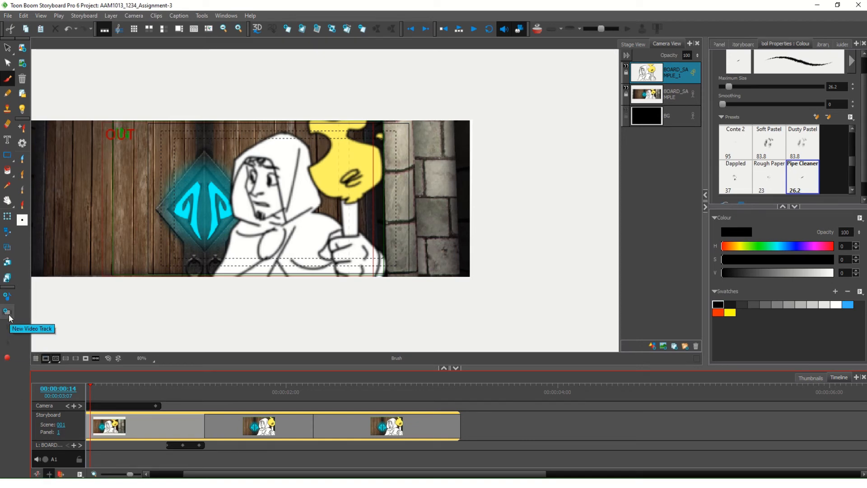
# Hide and show the Clips and Tracks toolbar, and try docking it horizontally before returning it below the drawing tools
pyautogui.click(227, 16)
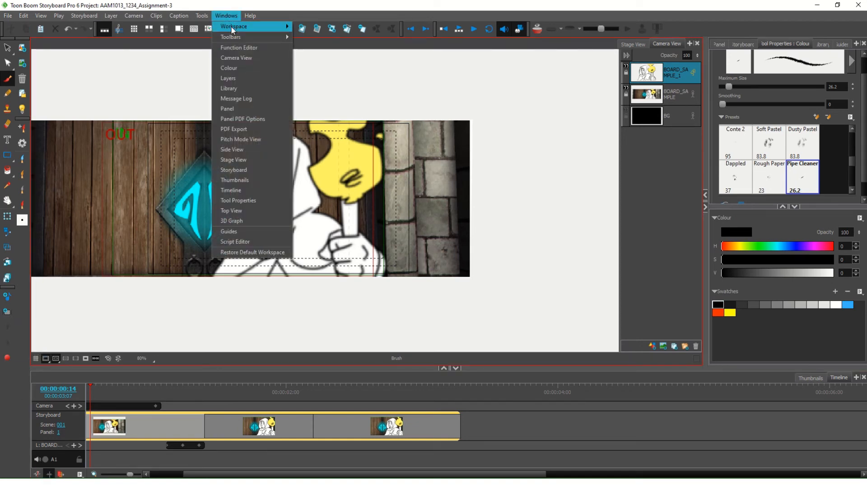
pyautogui.moveTo(247, 37)
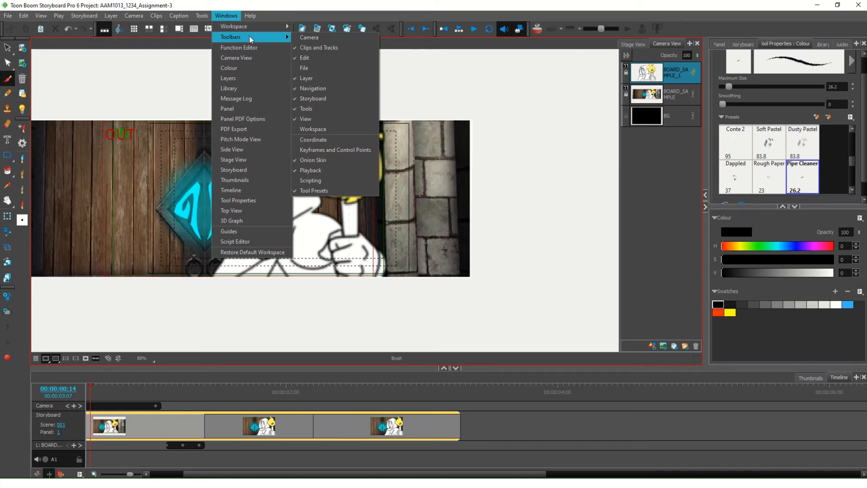
pyautogui.click(310, 47)
pyautogui.click(226, 16)
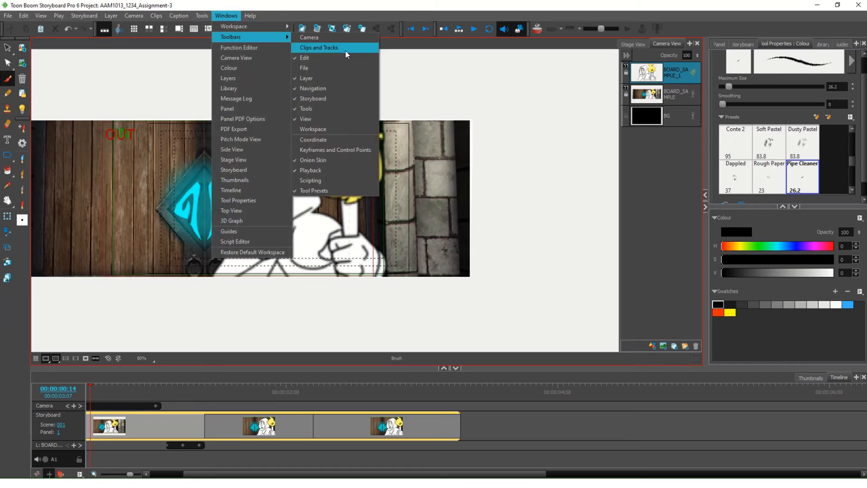
pyautogui.click(345, 49)
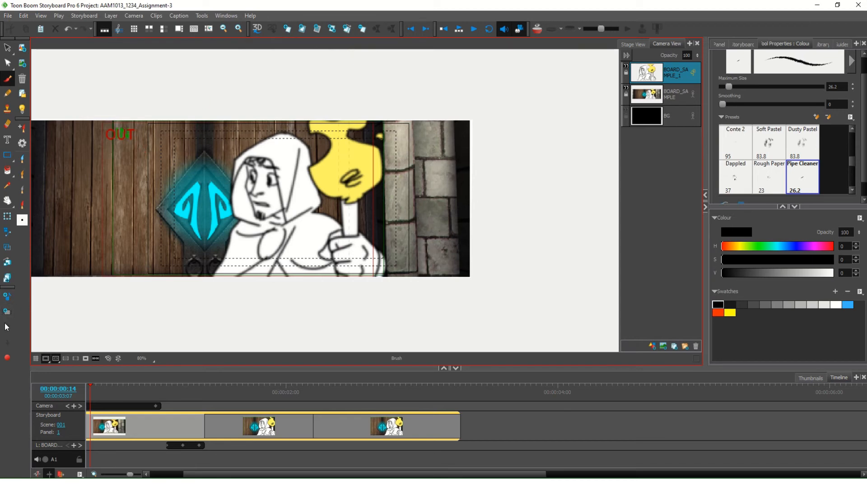
pyautogui.moveTo(8, 287); pyautogui.dragTo(520, 44)
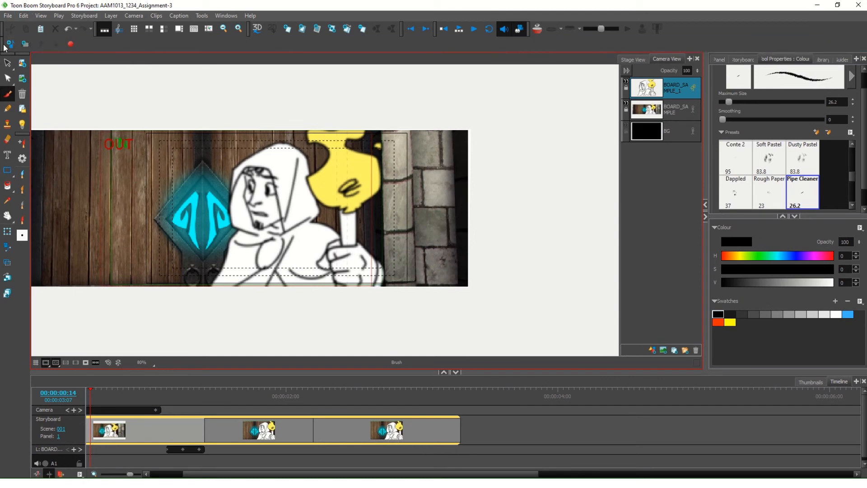
pyautogui.moveTo(4, 44); pyautogui.dragTo(8, 318)
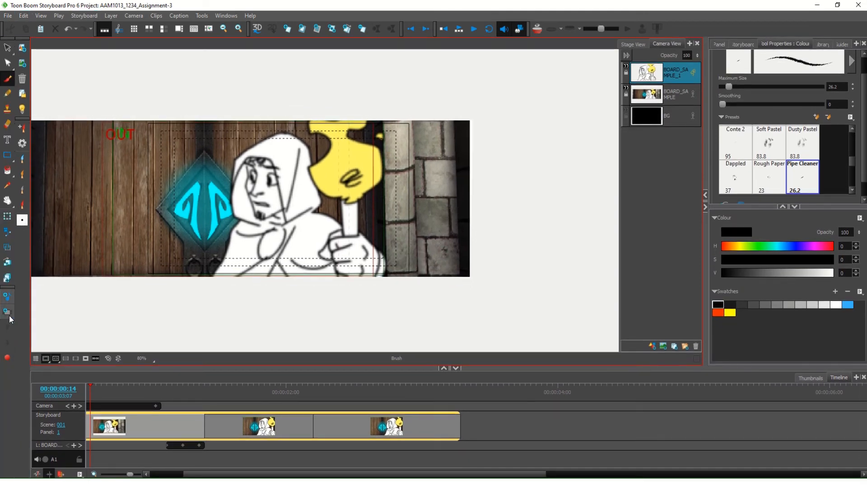
# Add a second audio track to the timeline and enlarge the timeline area to show both audio tracks
pyautogui.click(157, 463)
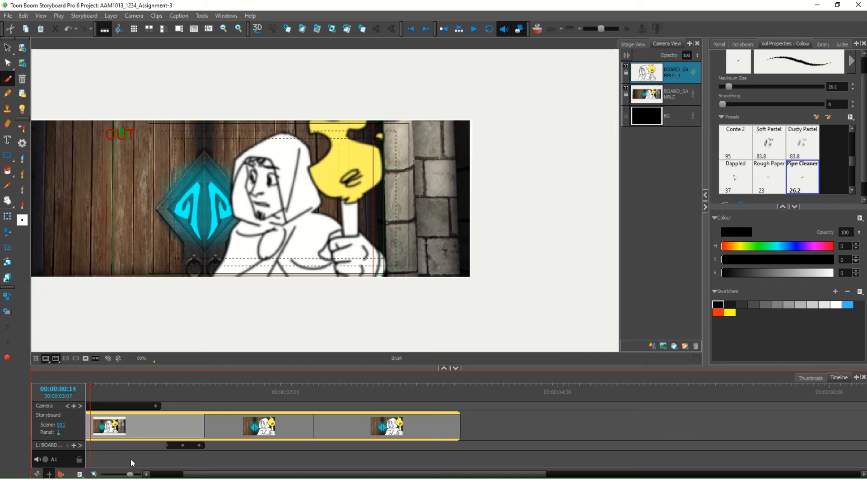
pyautogui.rightClick(115, 456)
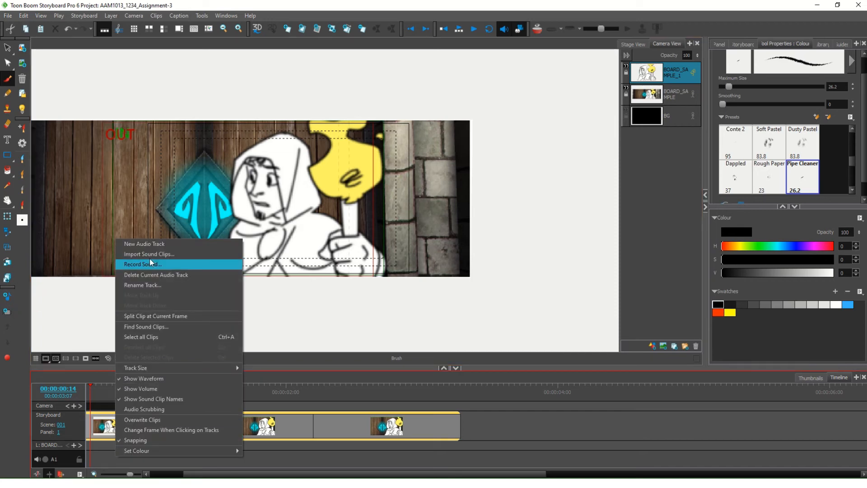
pyautogui.click(150, 244)
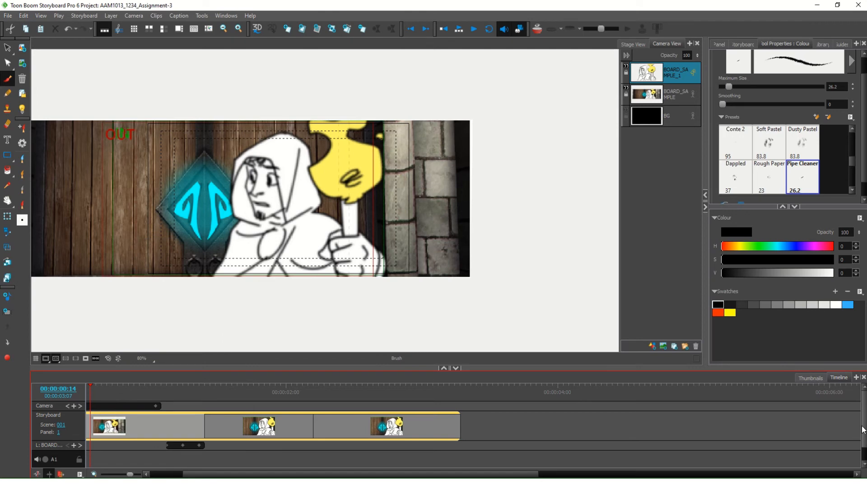
pyautogui.scroll(-1, 862, 429)
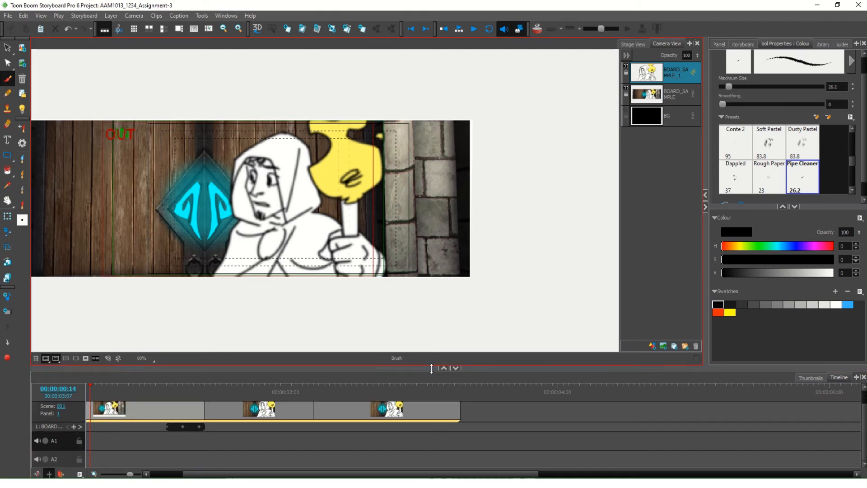
pyautogui.moveTo(432, 368); pyautogui.dragTo(428, 302)
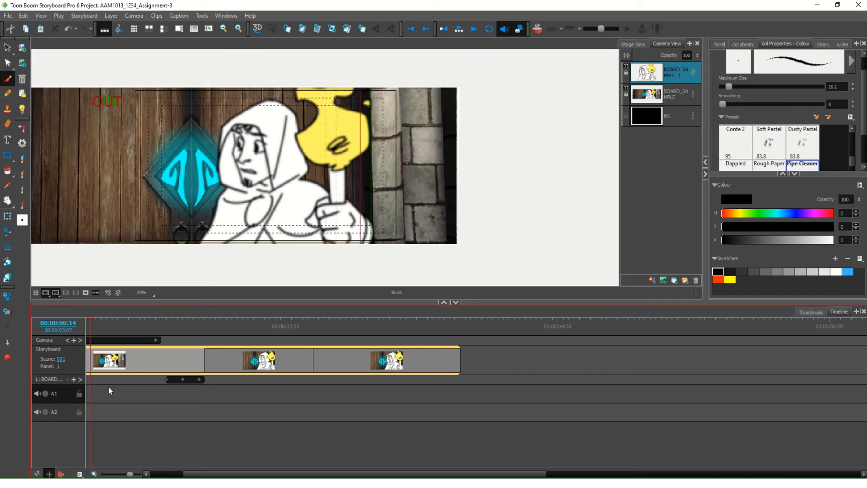
# Rename audio track A1 as NARRATOR and return the playhead to 00:00:00:00
pyautogui.rightClick(56, 394)
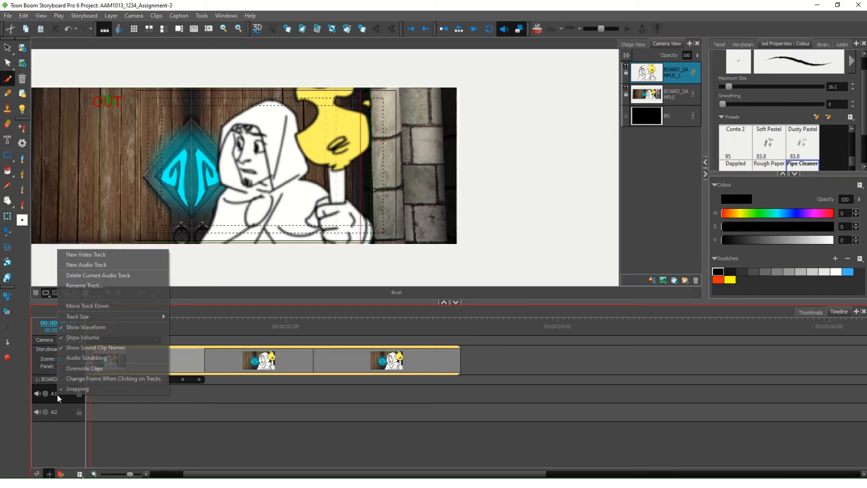
pyautogui.click(218, 293)
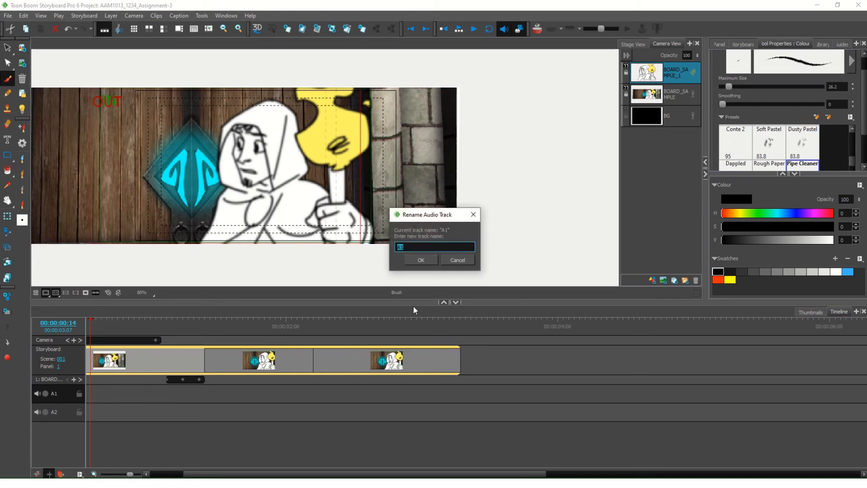
pyautogui.write('NARRATOR')
pyautogui.click(420, 259)
pyautogui.moveTo(90, 335)
pyautogui.mouseDown()
pyautogui.moveTo(113, 337)
pyautogui.moveTo(85, 336)
pyautogui.mouseUp()
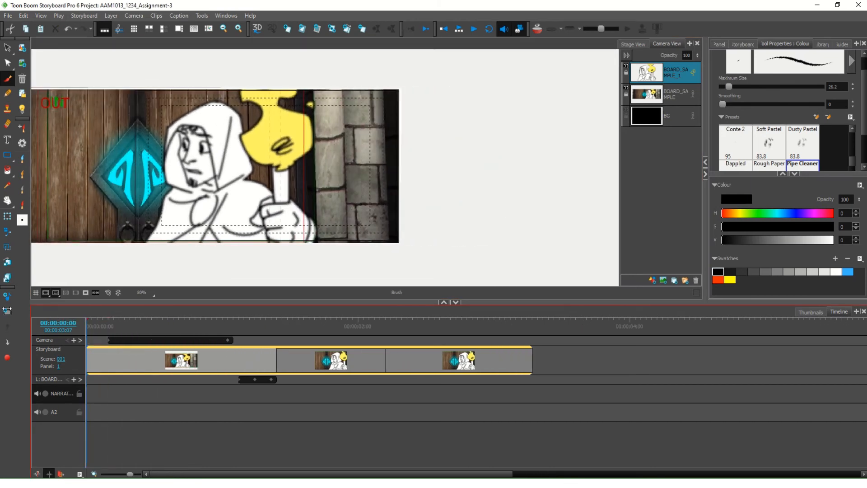
# Rename audio track A2 as JACK, keeping the playhead at the start of the storyboard
pyautogui.rightClick(55, 411)
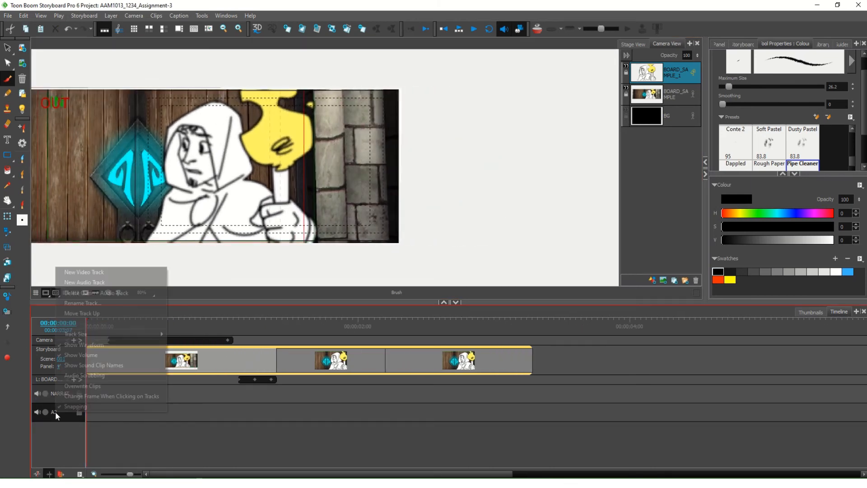
pyautogui.click(102, 303)
pyautogui.write('Jack')
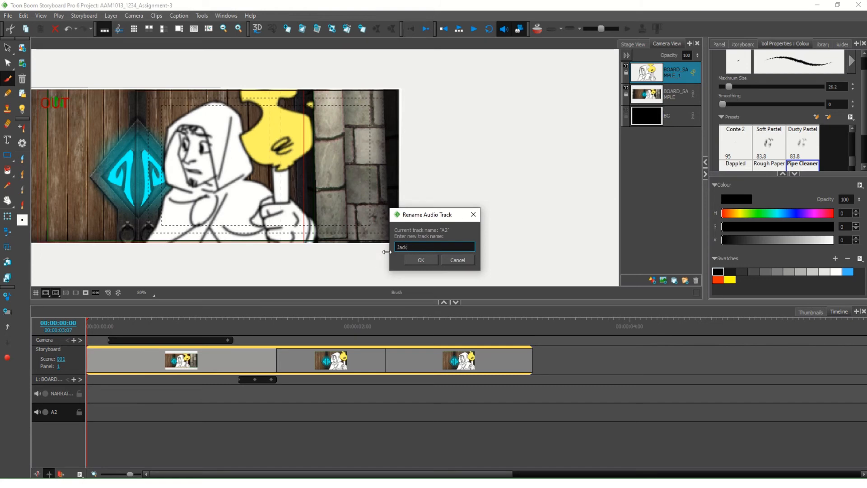
pyautogui.doubleClick(402, 249)
pyautogui.write('JACK')
pyautogui.click(431, 261)
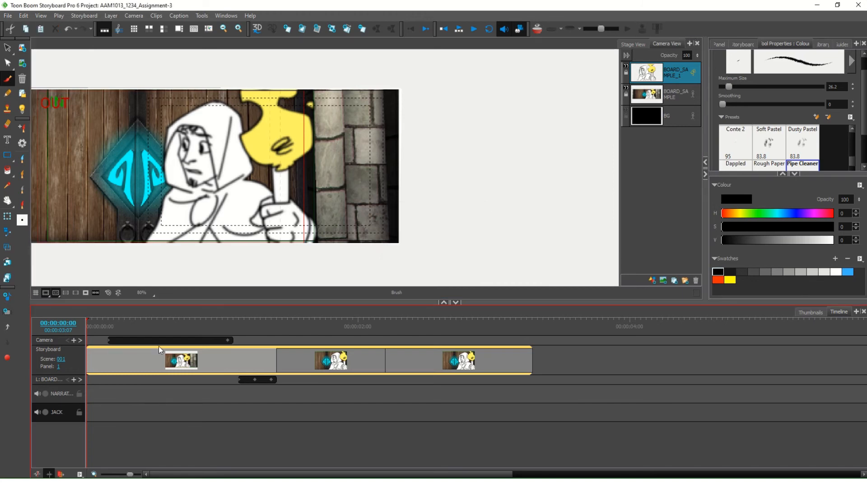
pyautogui.moveTo(88, 326)
pyautogui.mouseDown()
pyautogui.moveTo(212, 326)
pyautogui.moveTo(112, 326)
pyautogui.moveTo(82, 341)
pyautogui.mouseUp()
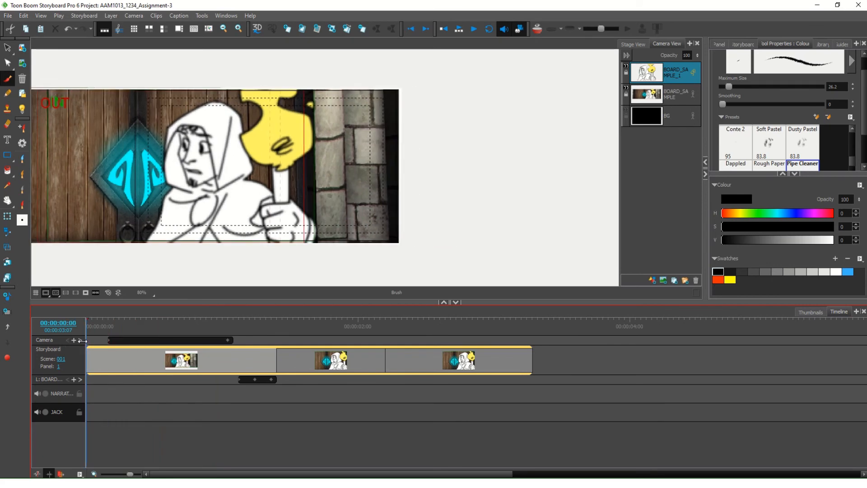
# Examine the sound clip import options for the NARRATOR track, including supported file types, destination and position, and close them without importing
pyautogui.rightClick(99, 391)
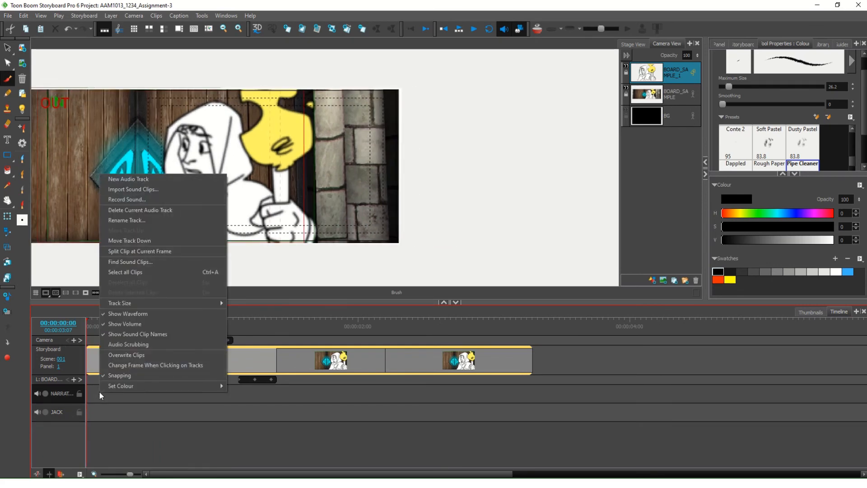
pyautogui.click(142, 190)
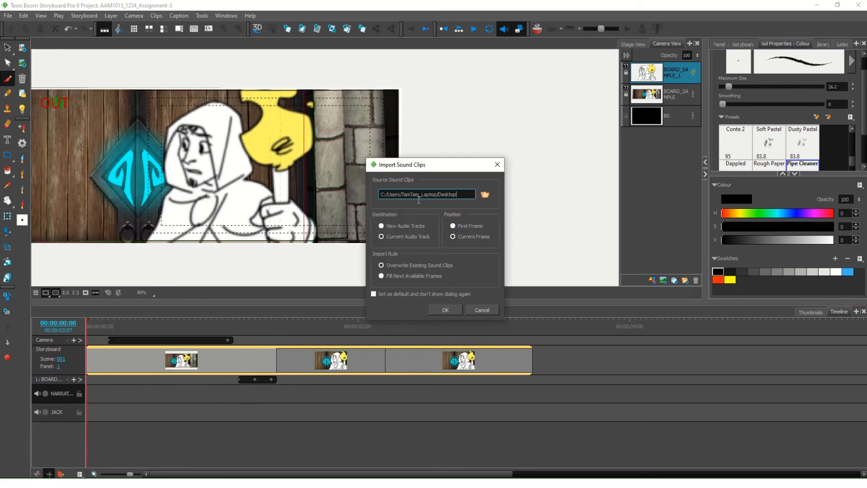
pyautogui.click(483, 194)
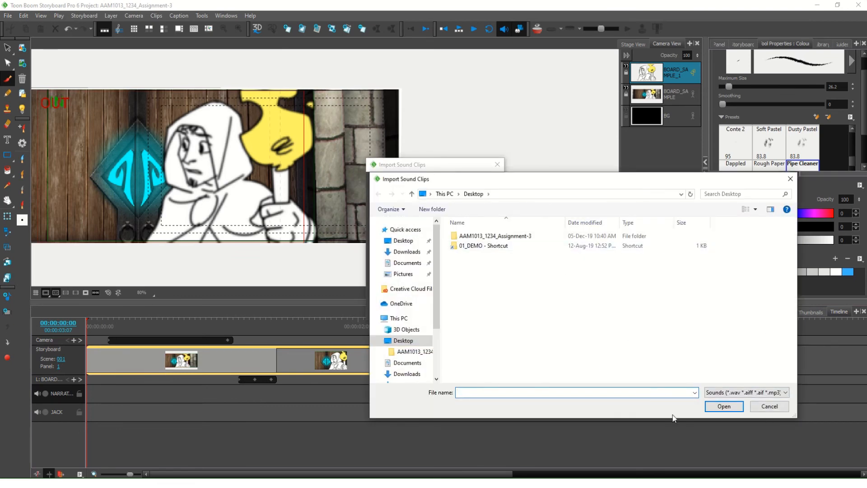
pyautogui.click(751, 392)
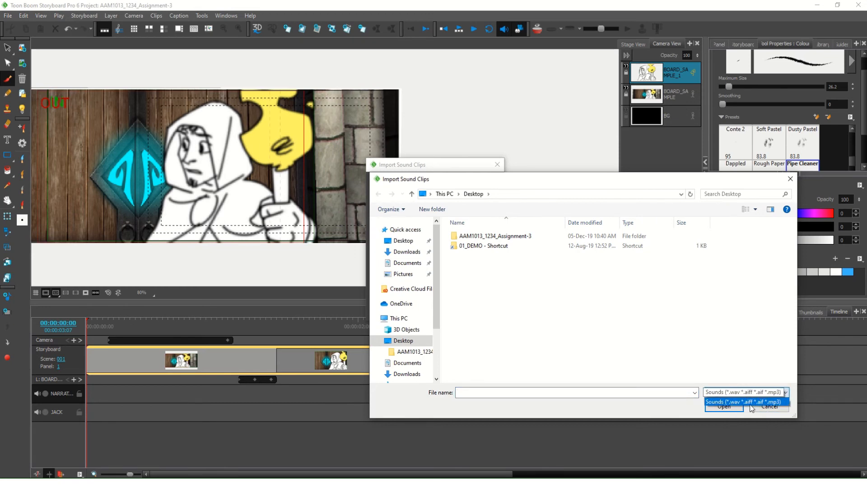
pyautogui.click(774, 317)
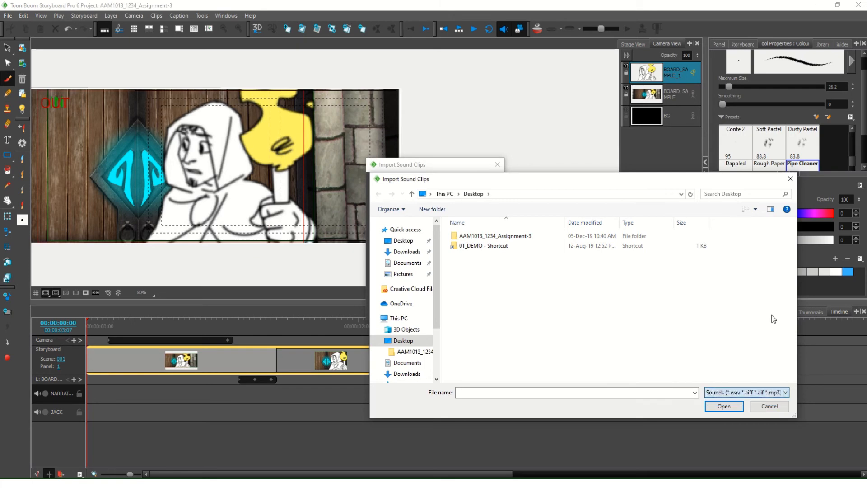
pyautogui.click(789, 179)
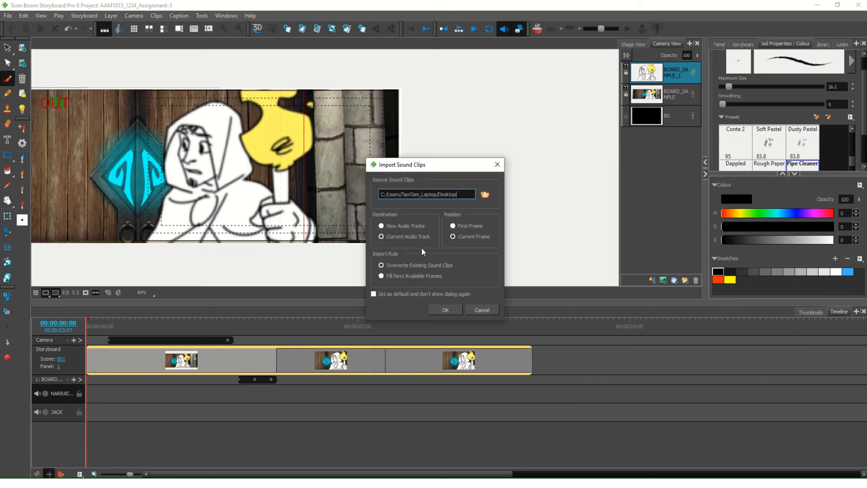
pyautogui.click(386, 226)
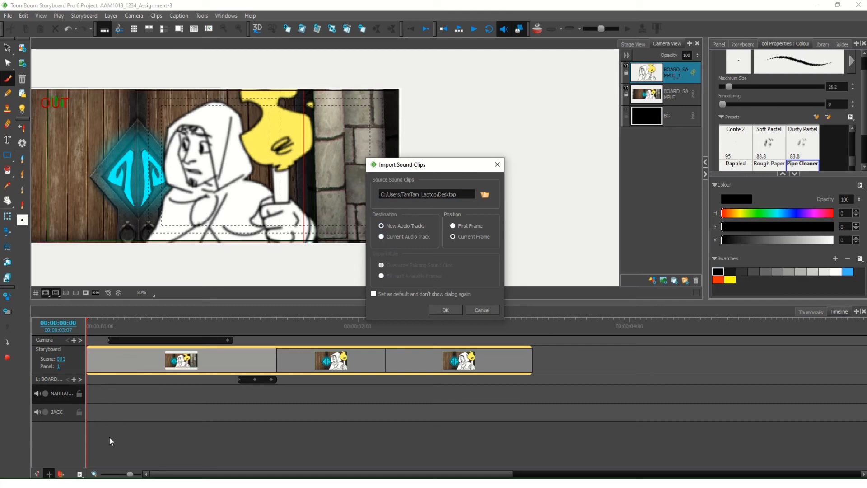
pyautogui.click(396, 237)
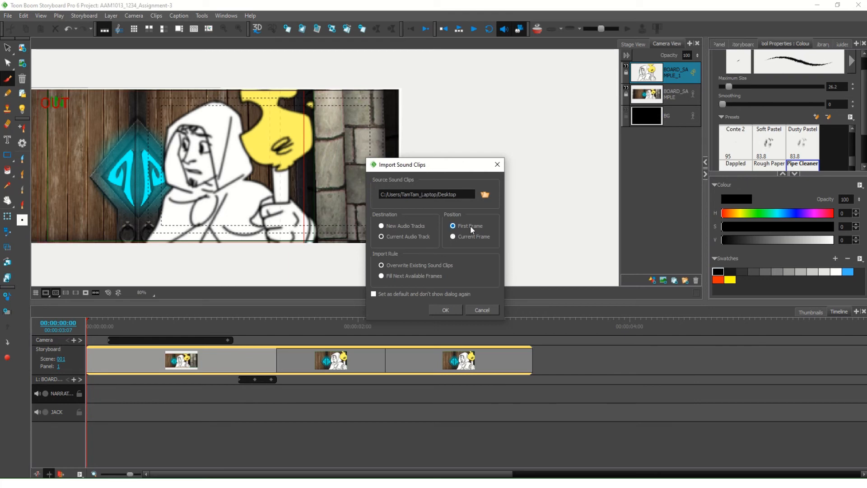
pyautogui.click(467, 238)
pyautogui.click(482, 309)
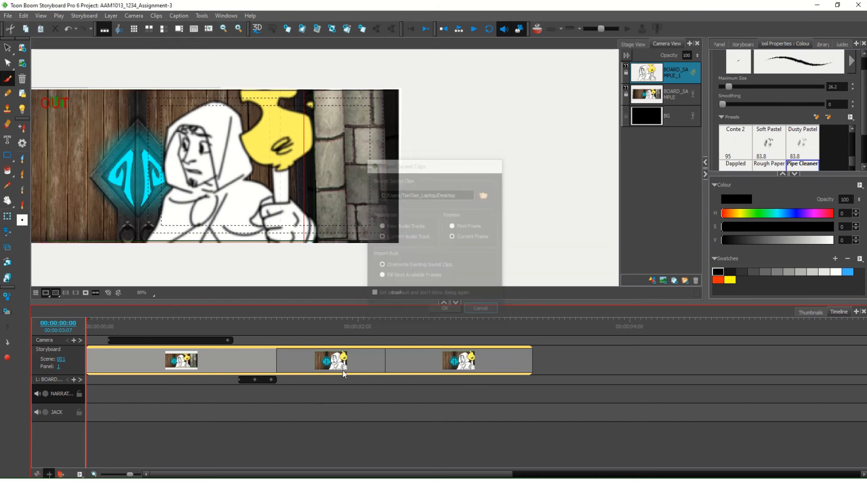
pyautogui.rightClick(148, 393)
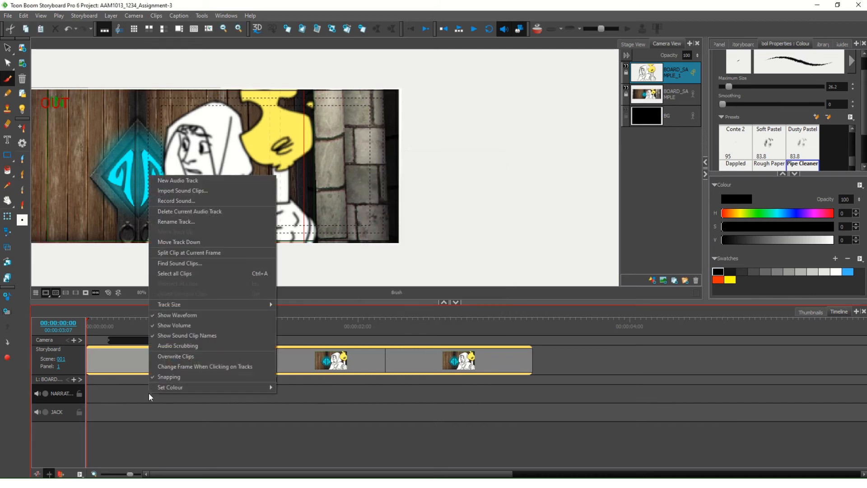
pyautogui.click(164, 201)
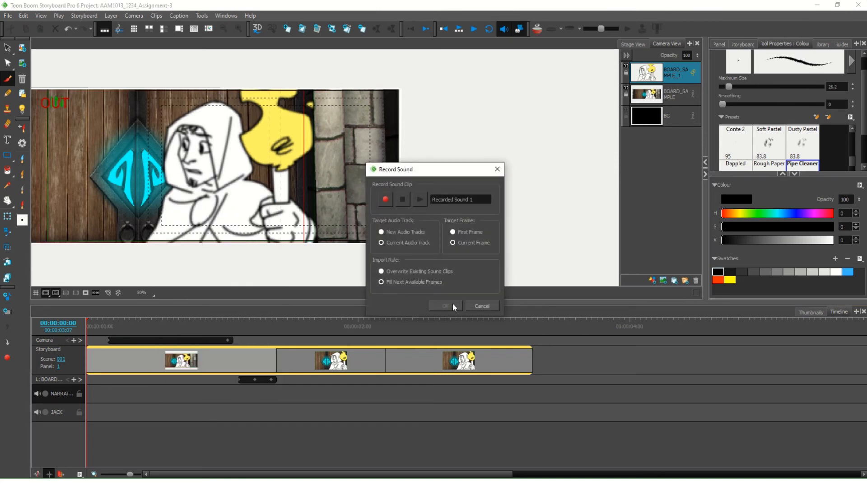
pyautogui.click(475, 306)
pyautogui.rightClick(109, 394)
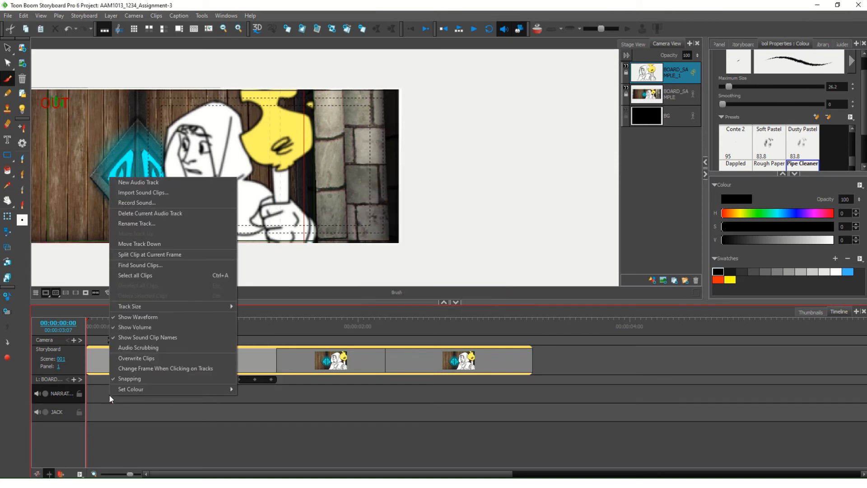
pyautogui.press('Escape')
# Switch the current audio track between NARRATOR and JACK, ending on NARRATOR
pyautogui.click(120, 391)
pyautogui.click(114, 410)
pyautogui.click(107, 398)
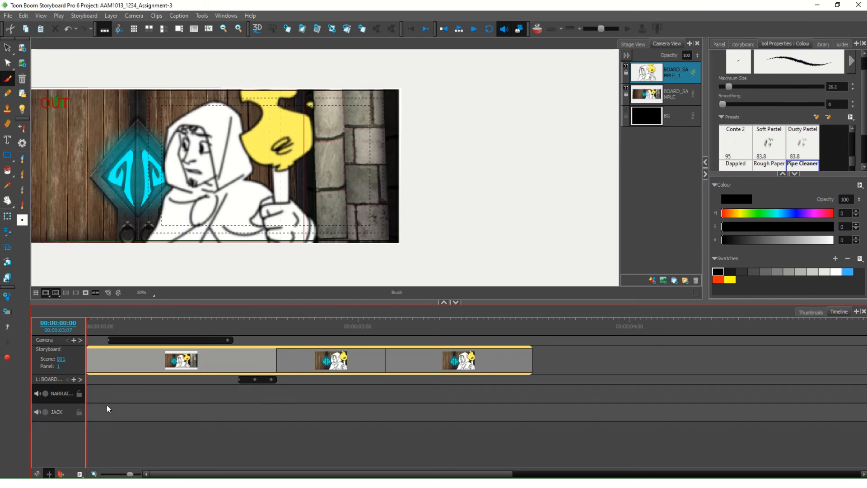
pyautogui.click(107, 409)
pyautogui.click(112, 396)
# Set up a sound recording on the current NARRATOR track, named Narrate01, using the Fill Next Available Frames import rule
pyautogui.rightClick(176, 397)
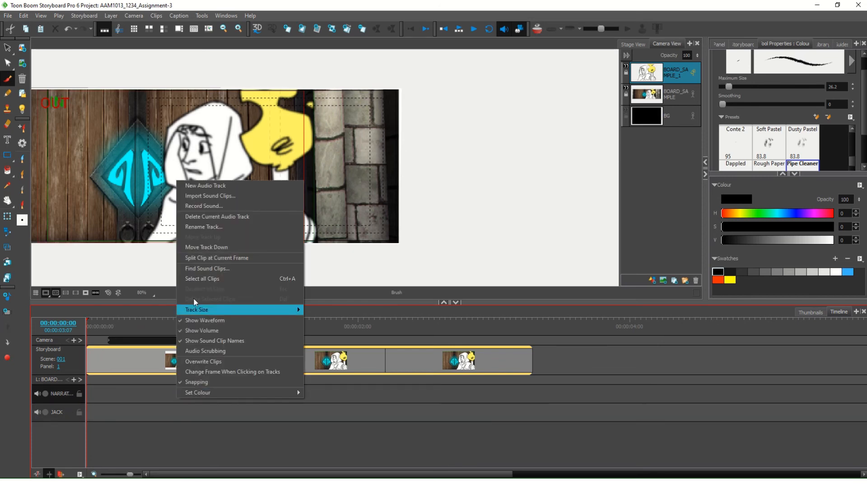
pyautogui.click(210, 206)
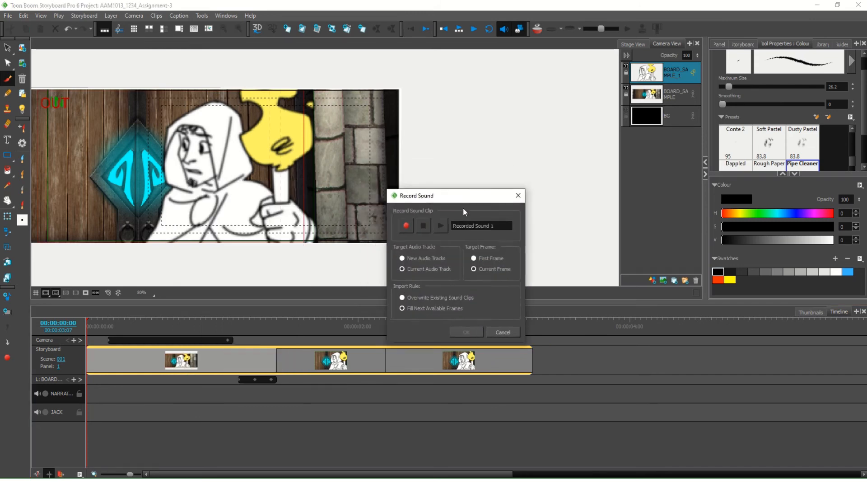
pyautogui.moveTo(462, 195); pyautogui.dragTo(503, 116)
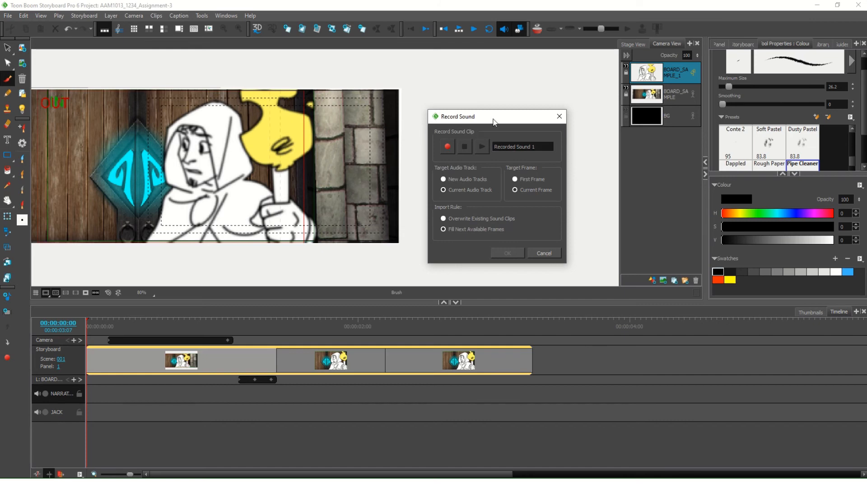
pyautogui.moveTo(495, 118)
pyautogui.mouseDown()
pyautogui.moveTo(488, 113)
pyautogui.moveTo(494, 130)
pyautogui.mouseUp()
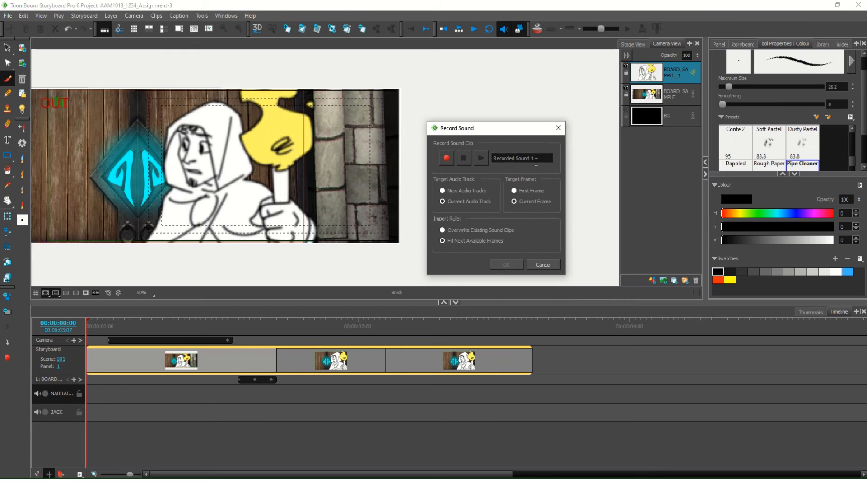
pyautogui.moveTo(536, 159); pyautogui.dragTo(459, 144)
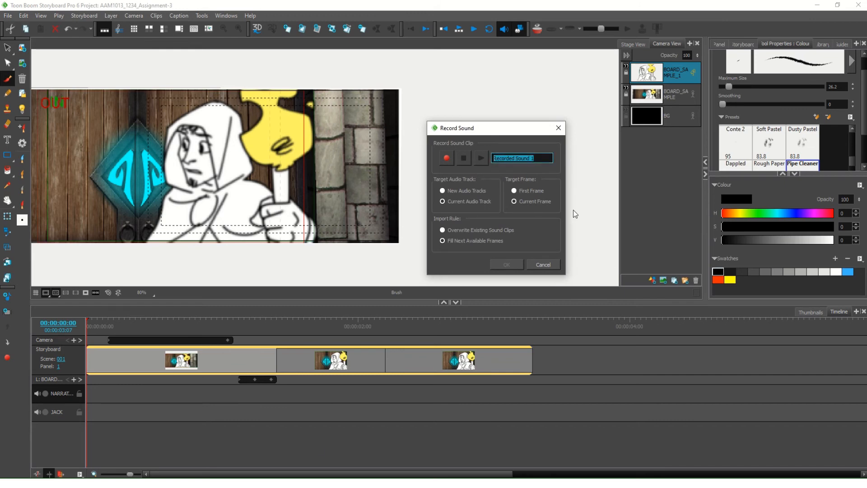
pyautogui.write('Narrate01')
pyautogui.click(464, 230)
pyautogui.click(455, 240)
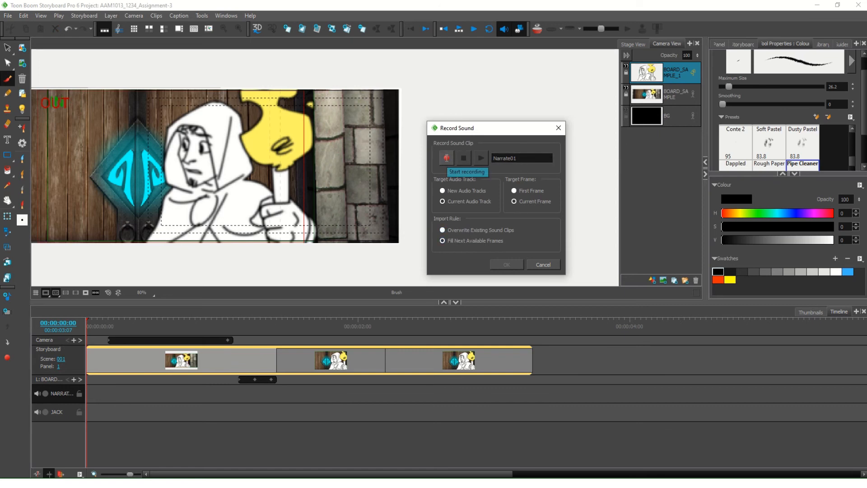
# Record the Narrate01 clip, place it on the NARRATOR track and play it back with the storyboard
pyautogui.click(446, 157)
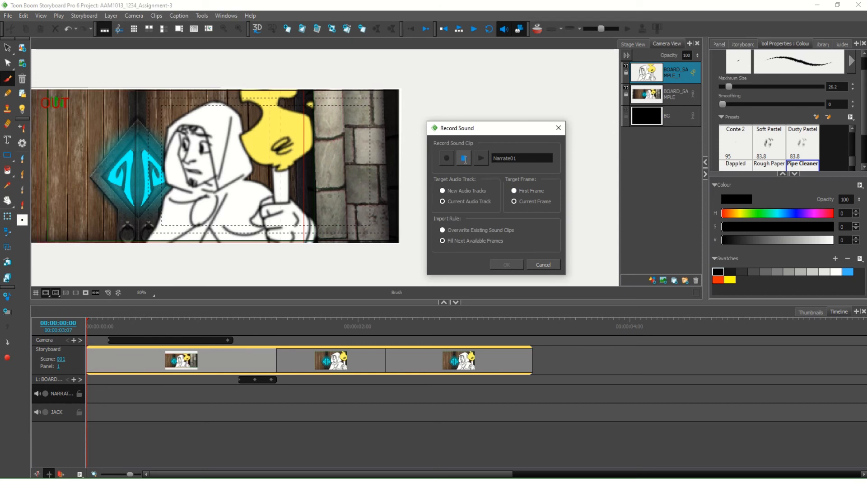
pyautogui.click(465, 159)
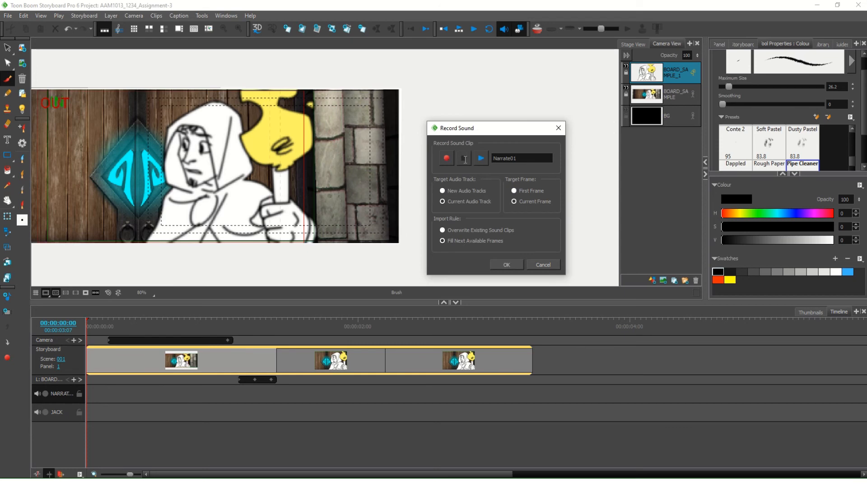
pyautogui.click(506, 265)
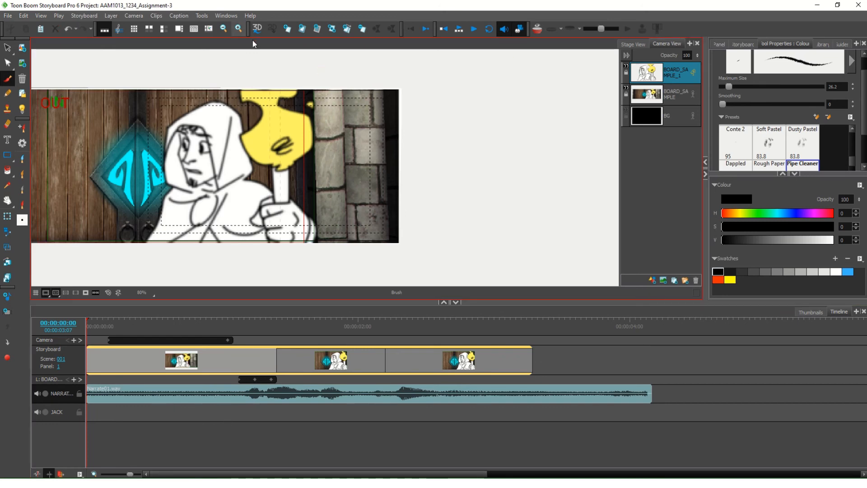
pyautogui.click(473, 30)
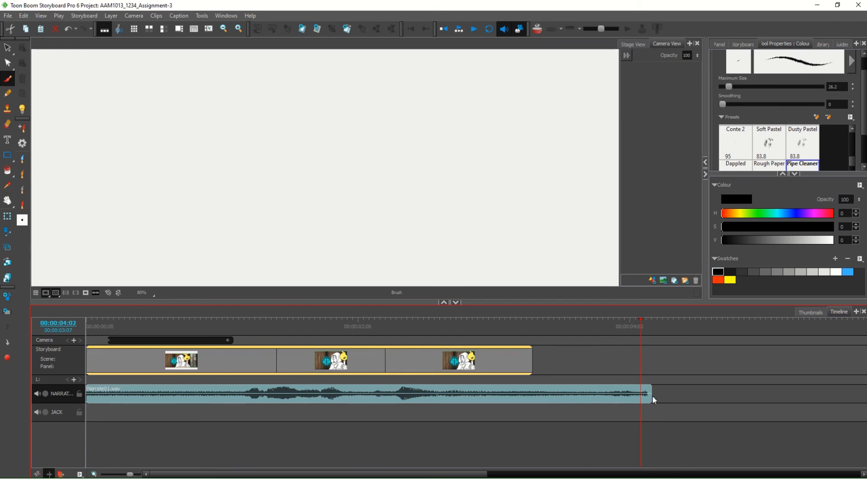
# Trim both ends of the Narrate01 clip on the NARRATOR track and move it to the start of the timeline
pyautogui.moveTo(648, 395); pyautogui.dragTo(551, 405)
pyautogui.moveTo(83, 398); pyautogui.dragTo(232, 407)
pyautogui.moveTo(323, 400); pyautogui.dragTo(173, 396)
pyautogui.moveTo(410, 394); pyautogui.dragTo(402, 395)
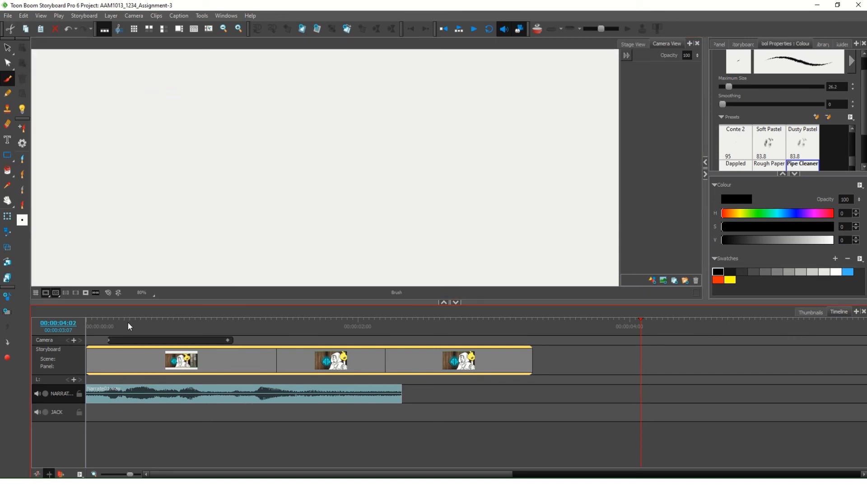
# Play back the storyboard with the trimmed narration and scrub through the first panel
pyautogui.click(129, 355)
pyautogui.click(472, 29)
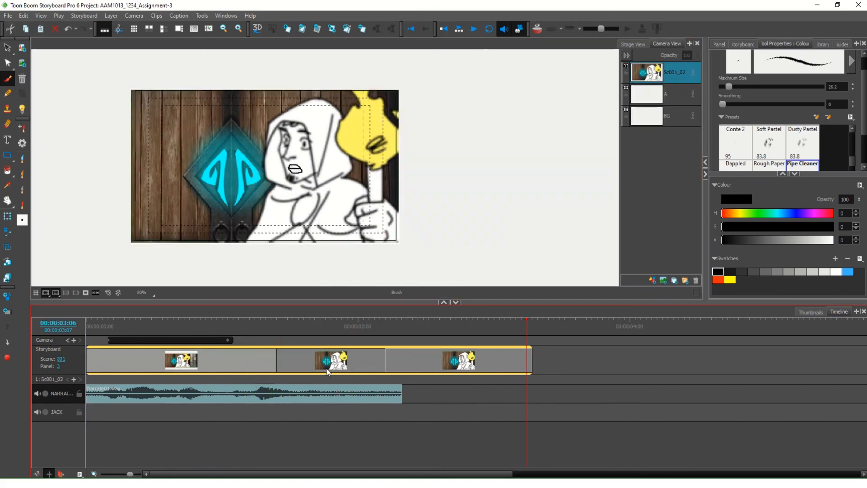
pyautogui.click(102, 326)
pyautogui.moveTo(102, 326); pyautogui.dragTo(201, 334)
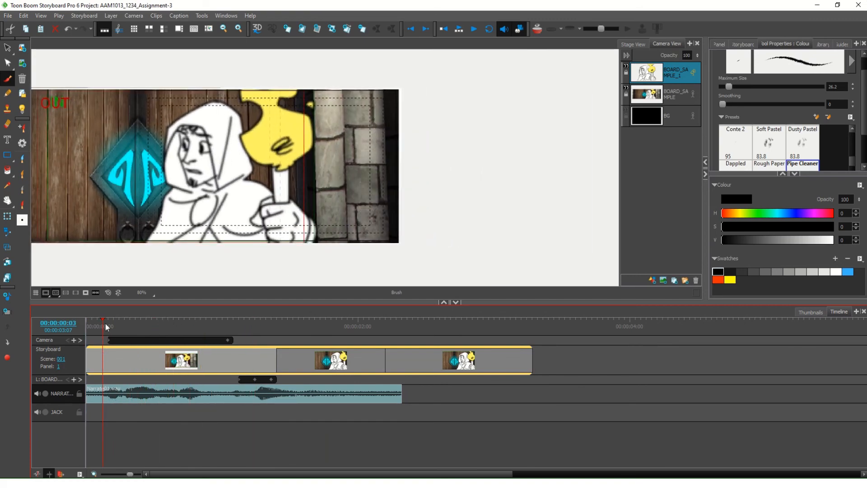
pyautogui.click(92, 324)
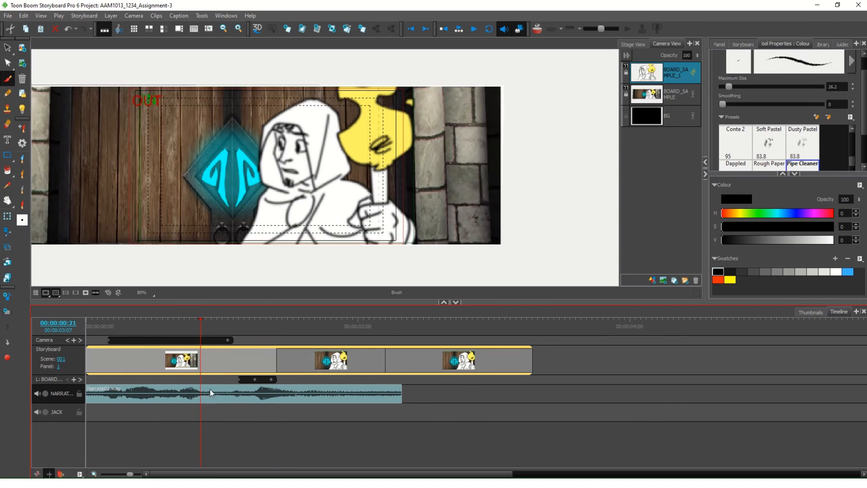
# Turn on Audio Scrubbing for the audio tracks, and scrub and play the narration to hear it
pyautogui.rightClick(189, 398)
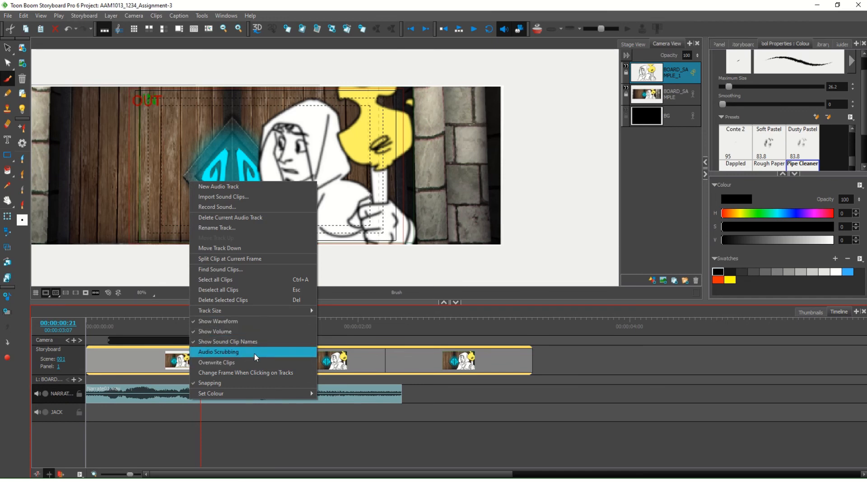
pyautogui.click(235, 353)
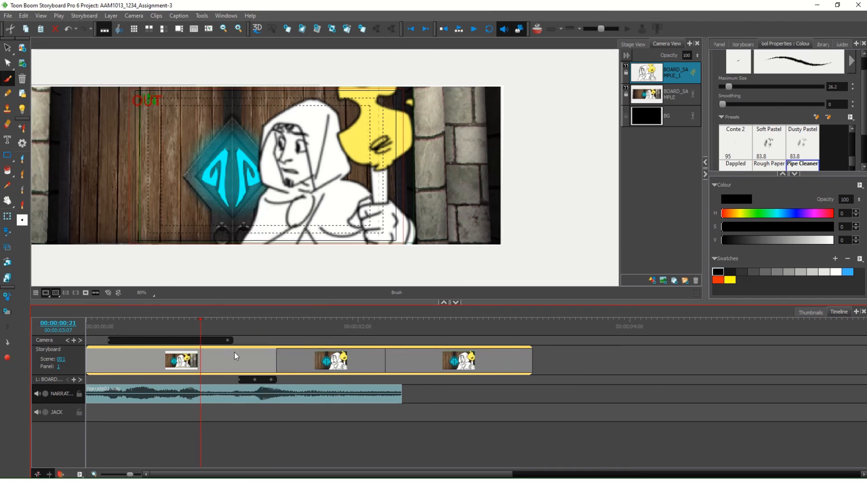
pyautogui.moveTo(211, 346); pyautogui.dragTo(161, 336)
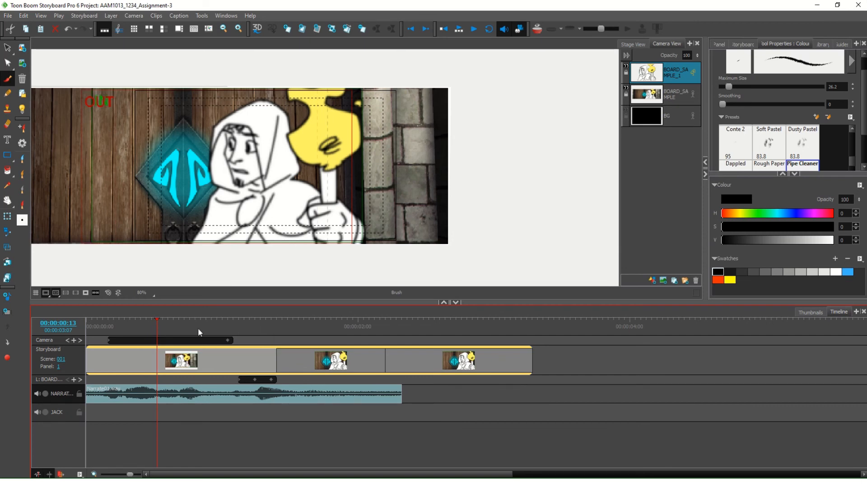
pyautogui.moveTo(159, 327); pyautogui.dragTo(86, 327)
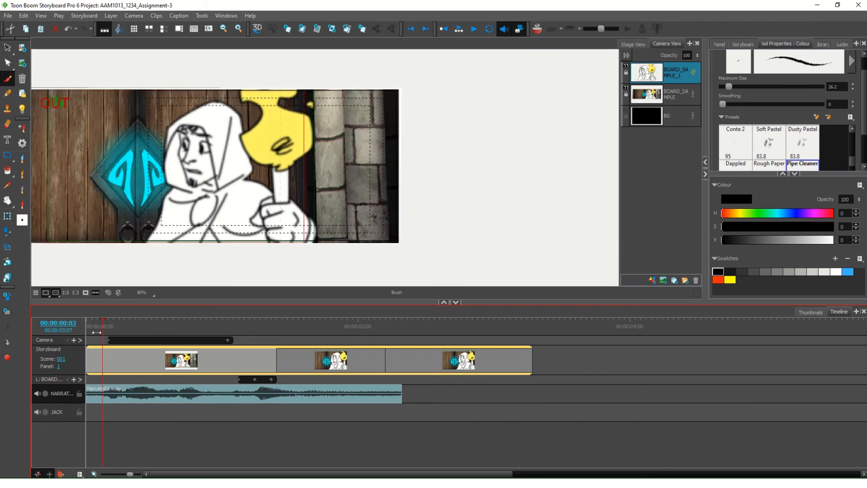
pyautogui.click(475, 30)
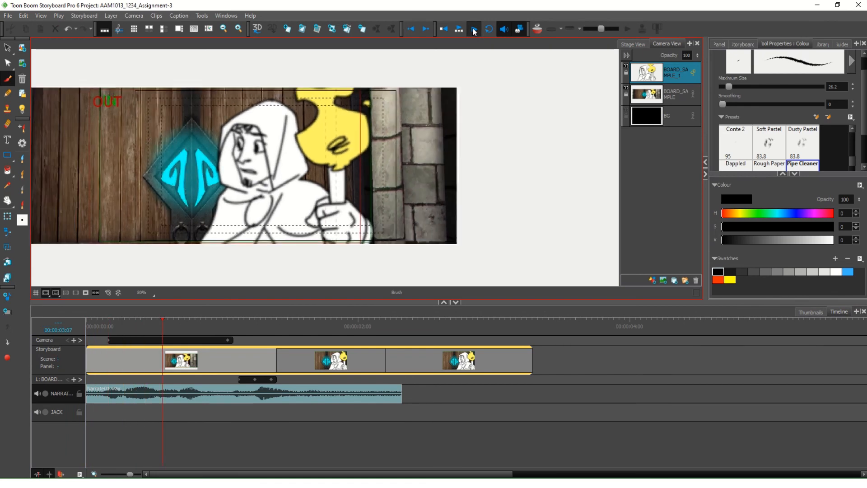
# Extend the first panel of scene 001 so that it ends together with the Narrate01 clip
pyautogui.click(221, 327)
pyautogui.moveTo(222, 328); pyautogui.dragTo(275, 359)
pyautogui.rightClick(205, 343)
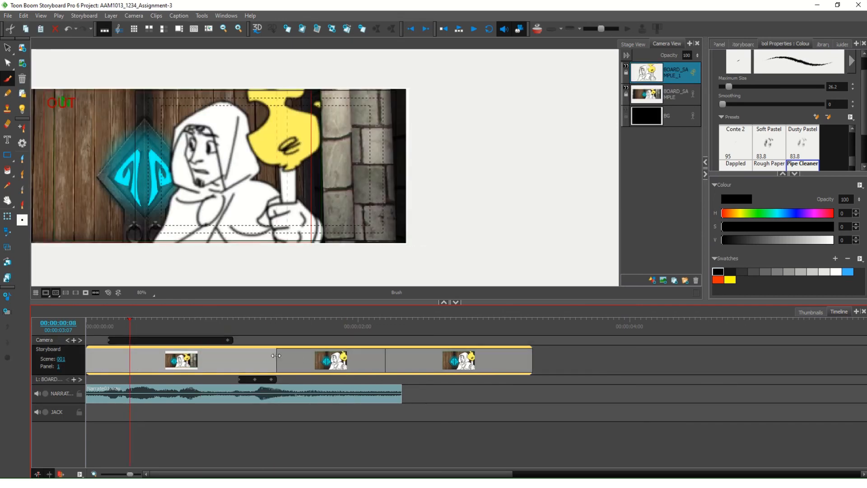
pyautogui.moveTo(277, 356); pyautogui.dragTo(367, 357)
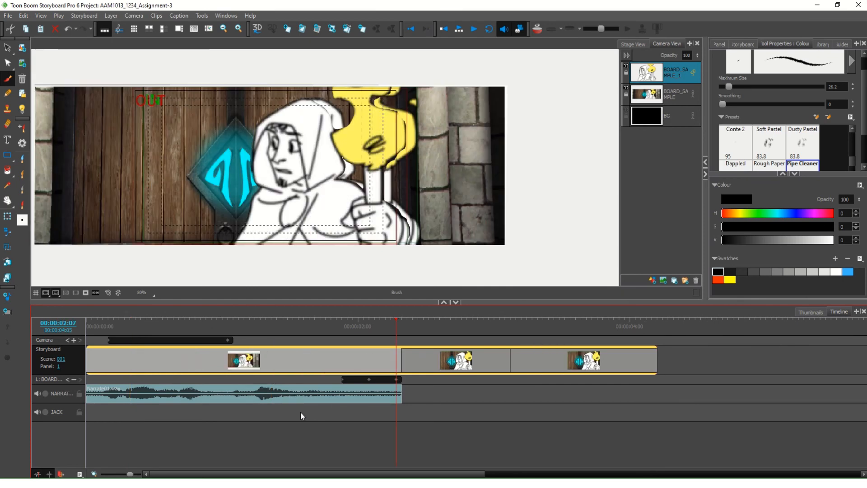
pyautogui.moveTo(276, 324); pyautogui.dragTo(403, 356)
# Shift the first panel's layer keyframes earlier to start at 00:00:01:15, and scrub through the resulting movement
pyautogui.moveTo(333, 340); pyautogui.dragTo(303, 326)
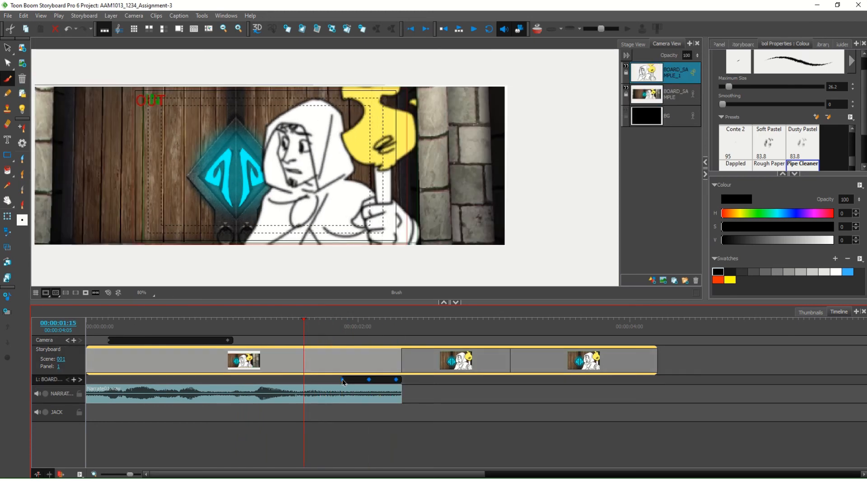
pyautogui.moveTo(343, 380); pyautogui.dragTo(306, 382)
pyautogui.click(293, 335)
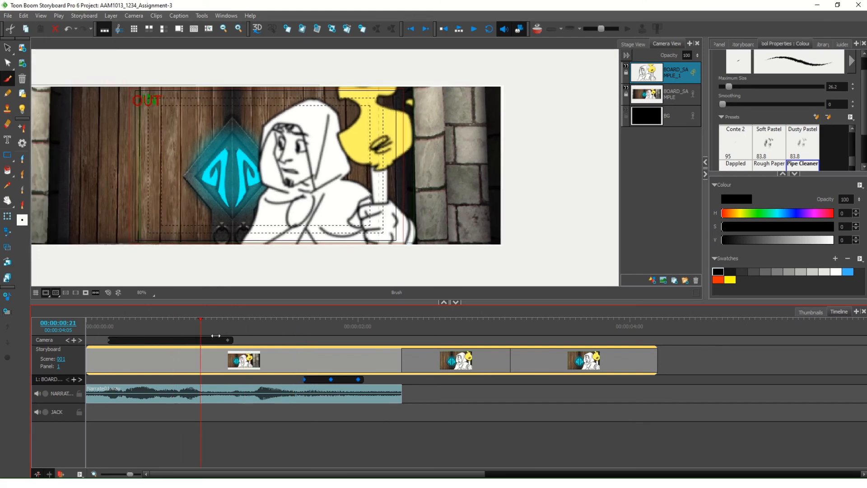
pyautogui.moveTo(296, 340); pyautogui.dragTo(356, 378)
pyautogui.click(357, 378)
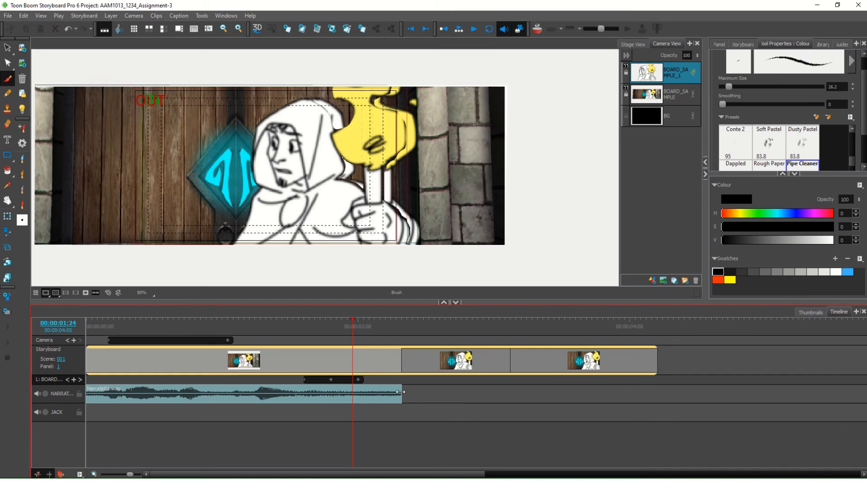
# Lengthen Narrate01 to the end of panel 2, split it at 00:00:02:08 and move the second piece to the start of panel 3
pyautogui.moveTo(400, 392); pyautogui.dragTo(684, 392)
pyautogui.moveTo(356, 330); pyautogui.dragTo(400, 371)
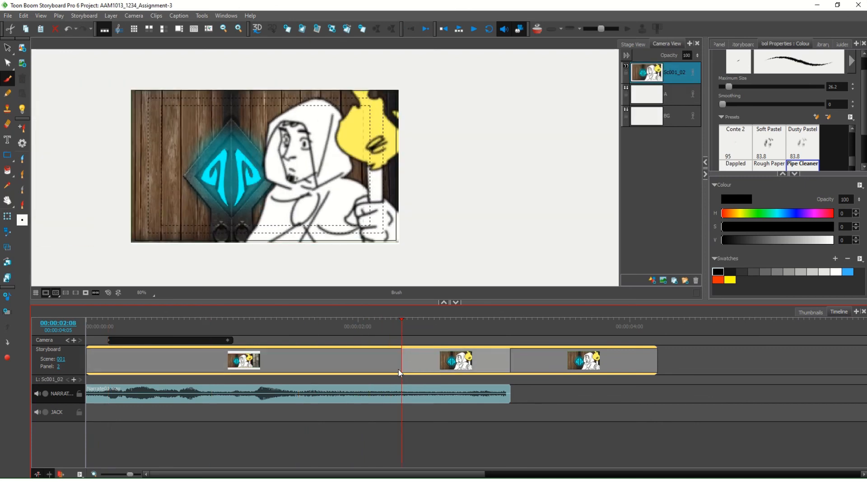
pyautogui.rightClick(403, 391)
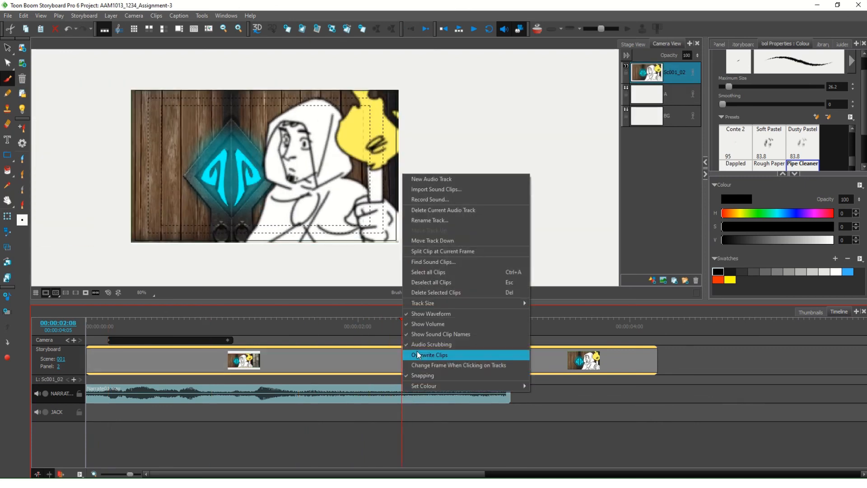
pyautogui.click(427, 252)
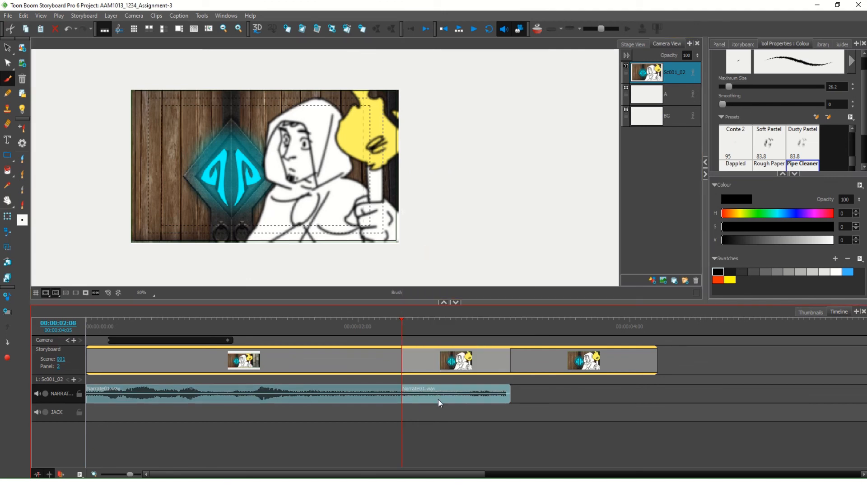
pyautogui.moveTo(425, 396); pyautogui.dragTo(547, 400)
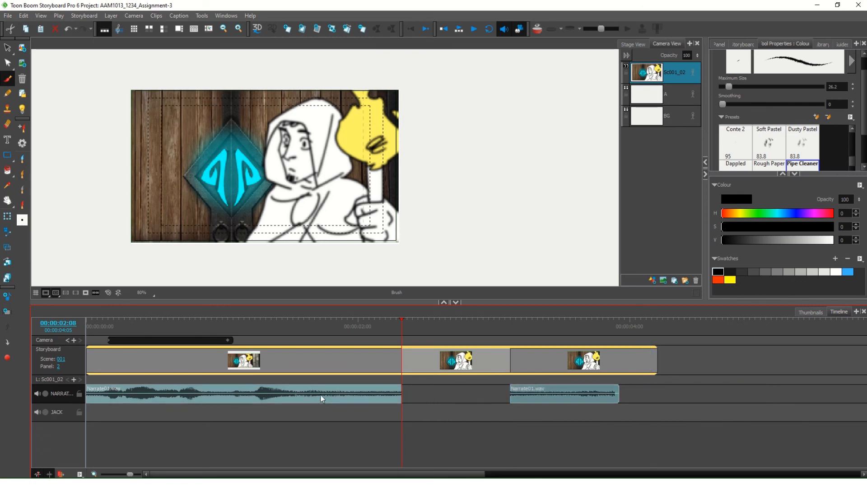
# Try rearranging the two narration pieces across the NARRATOR and JACK tracks, and undo the moves
pyautogui.moveTo(320, 394); pyautogui.dragTo(117, 393)
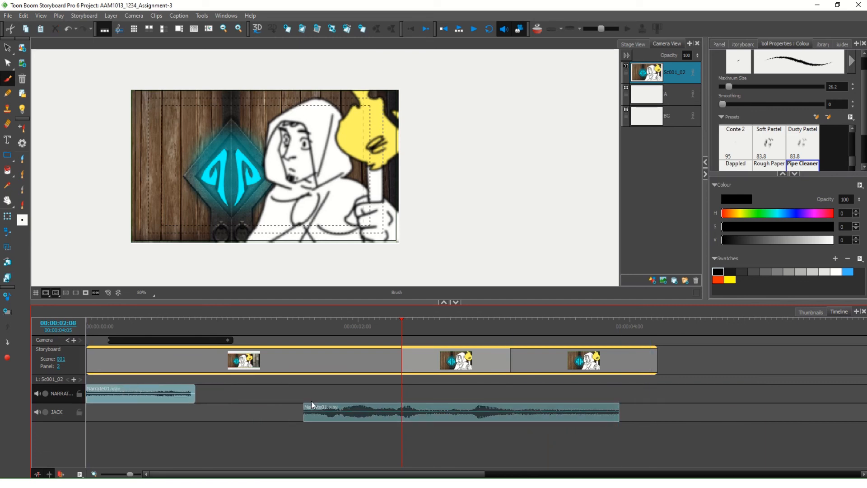
pyautogui.hotkey('ctrl', 'z')
pyautogui.hotkey('ctrl', 'z')
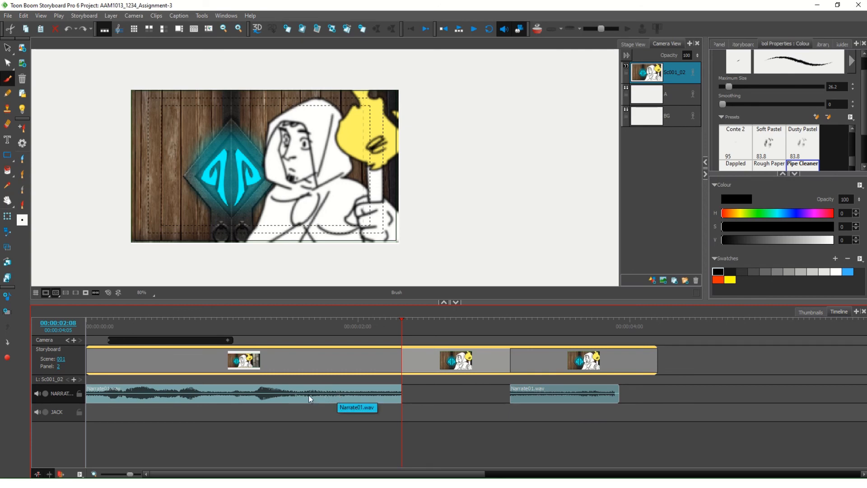
# Hide the waveform, volume and sound clip names on the audio tracks, and turn off Audio Scrubbing
pyautogui.rightClick(317, 399)
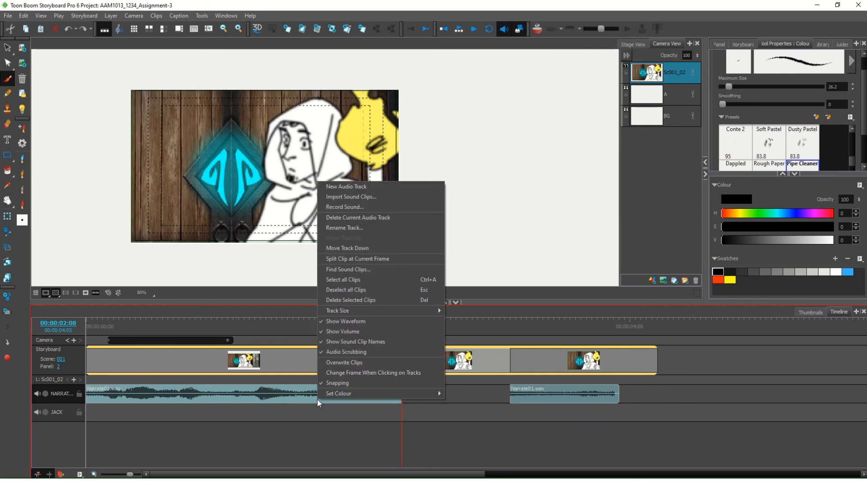
pyautogui.click(341, 321)
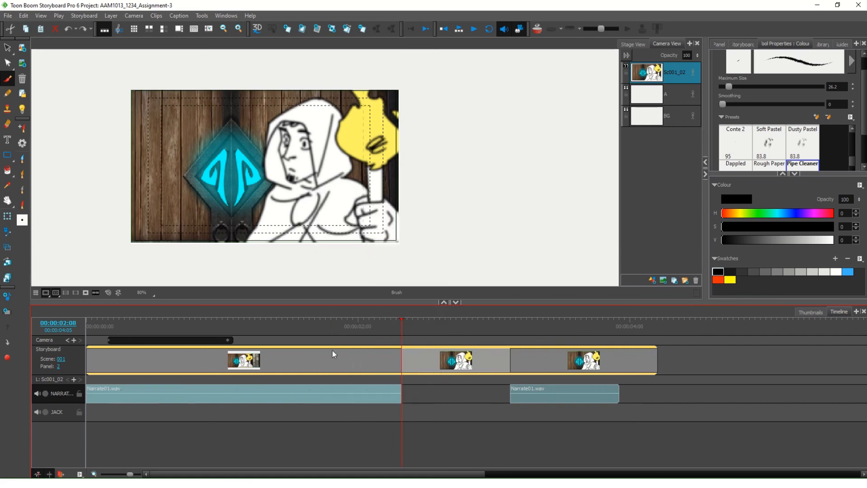
pyautogui.rightClick(315, 389)
pyautogui.click(335, 326)
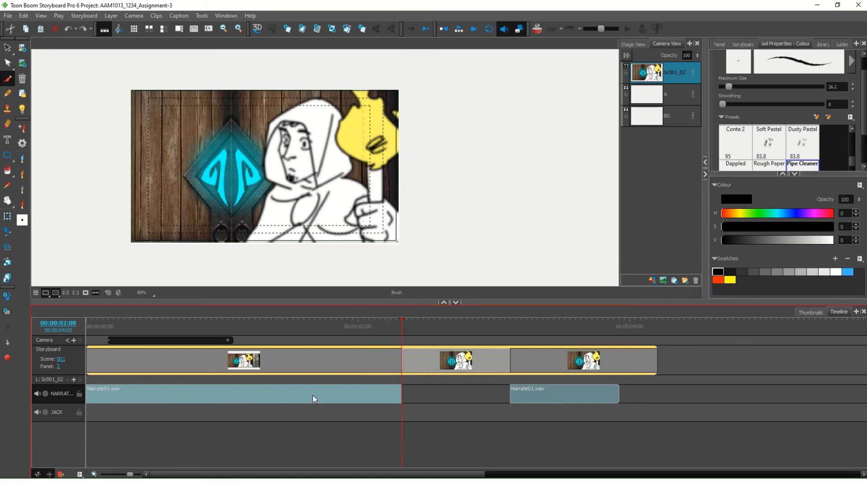
pyautogui.rightClick(313, 395)
pyautogui.click(325, 337)
pyautogui.rightClick(305, 391)
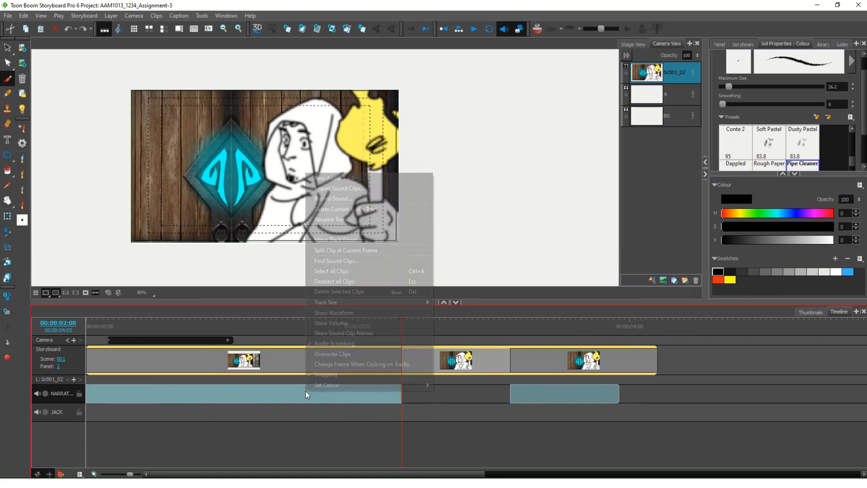
pyautogui.click(321, 344)
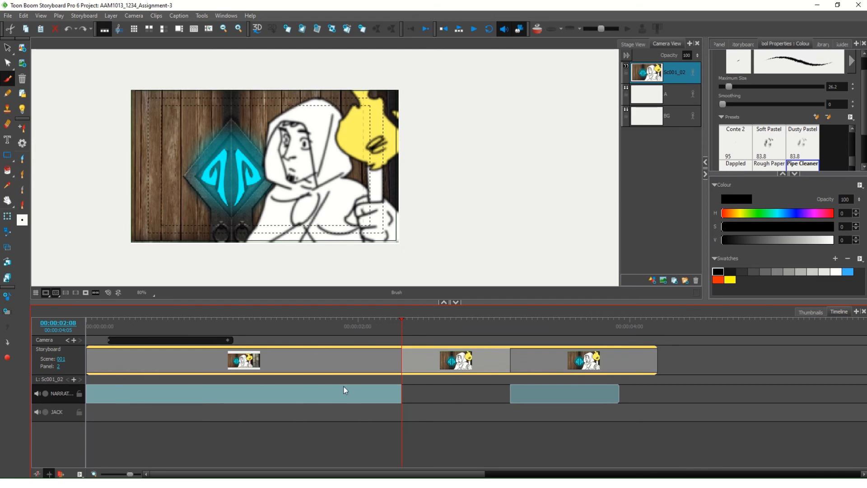
# Show the waveform, sound clip names and volume on the audio tracks again
pyautogui.rightClick(380, 398)
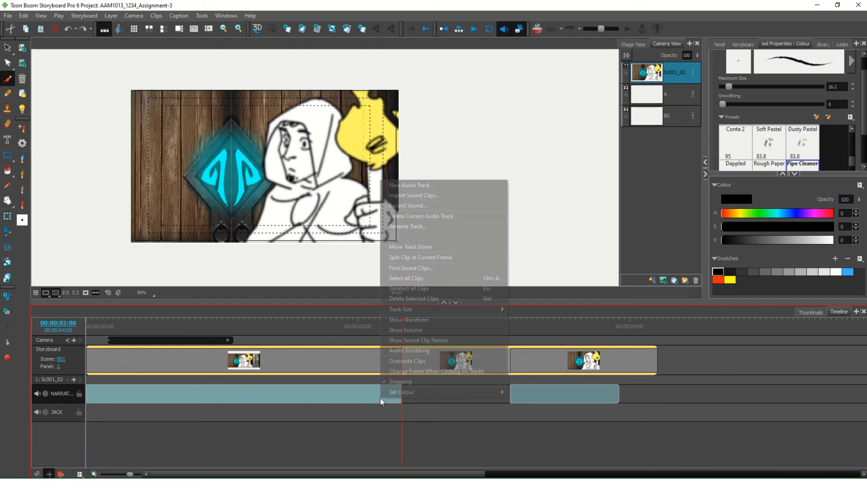
pyautogui.click(399, 321)
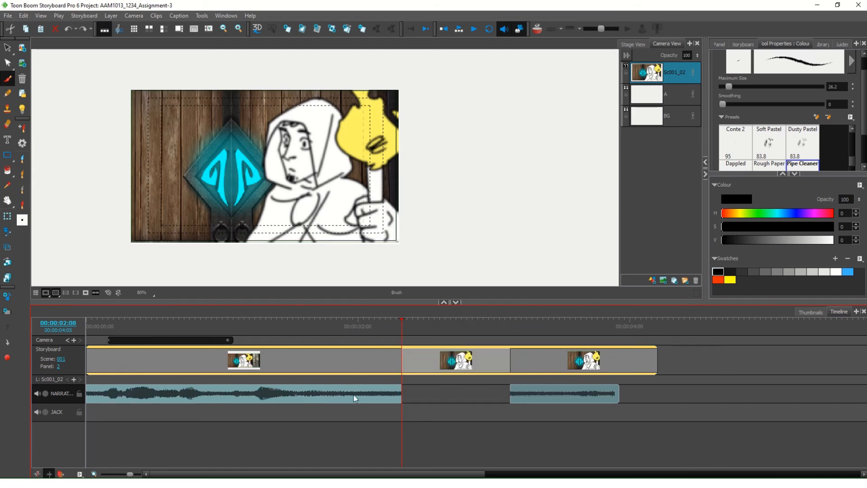
pyautogui.rightClick(353, 395)
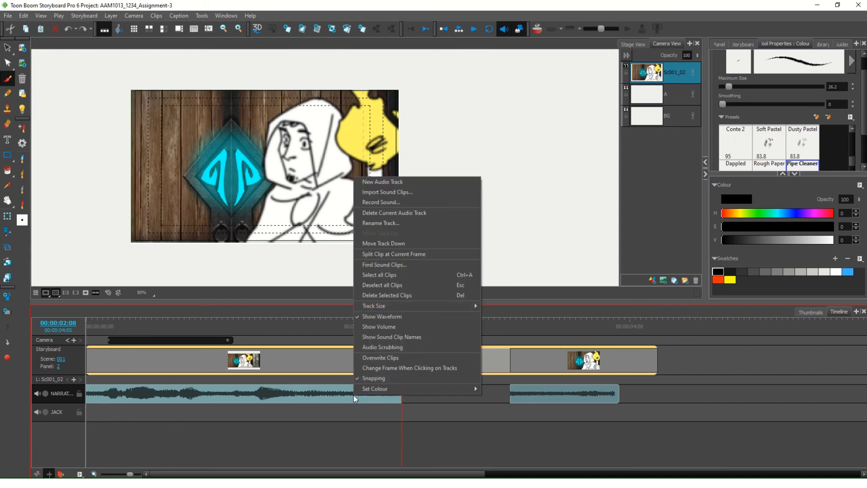
pyautogui.click(381, 338)
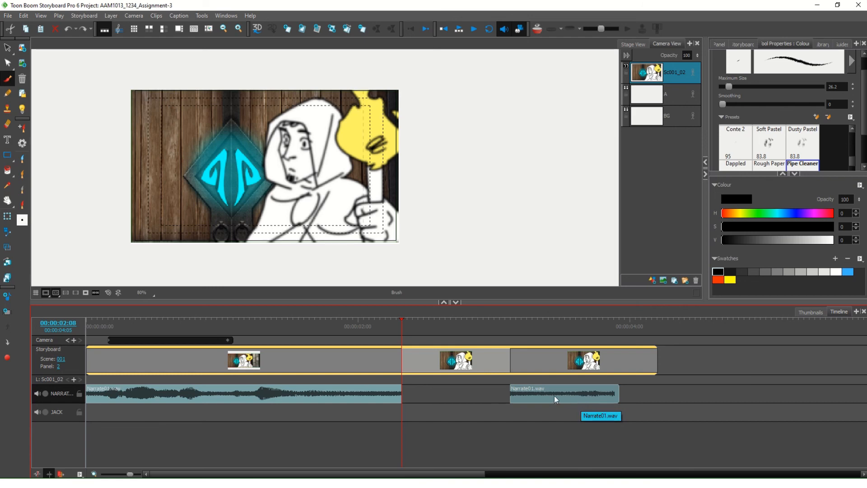
pyautogui.rightClick(327, 394)
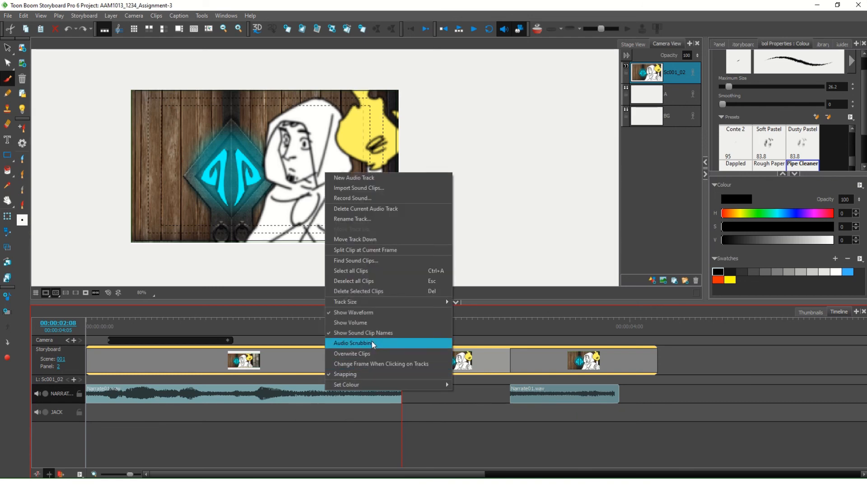
pyautogui.click(361, 323)
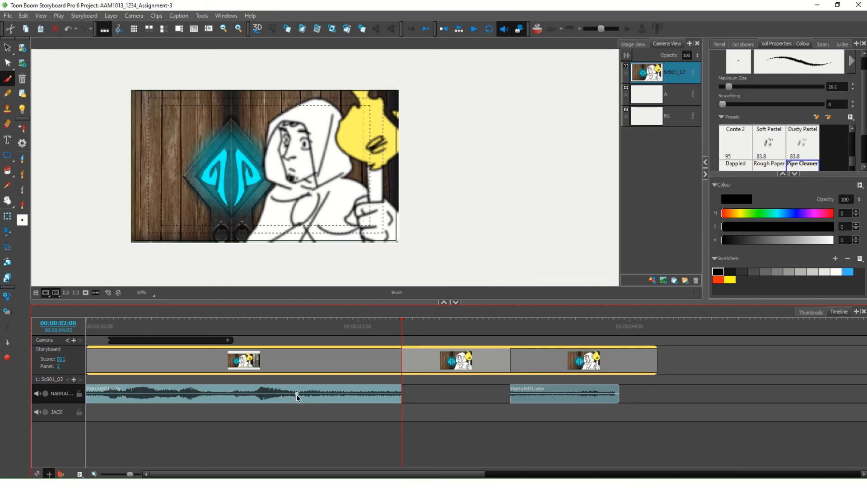
# Add two volume points in the later part of the first Narrate01 piece, and scrub the playhead to 00:00:01:10
pyautogui.moveTo(296, 395)
pyautogui.mouseDown()
pyautogui.moveTo(297, 403)
pyautogui.moveTo(297, 394)
pyautogui.mouseUp()
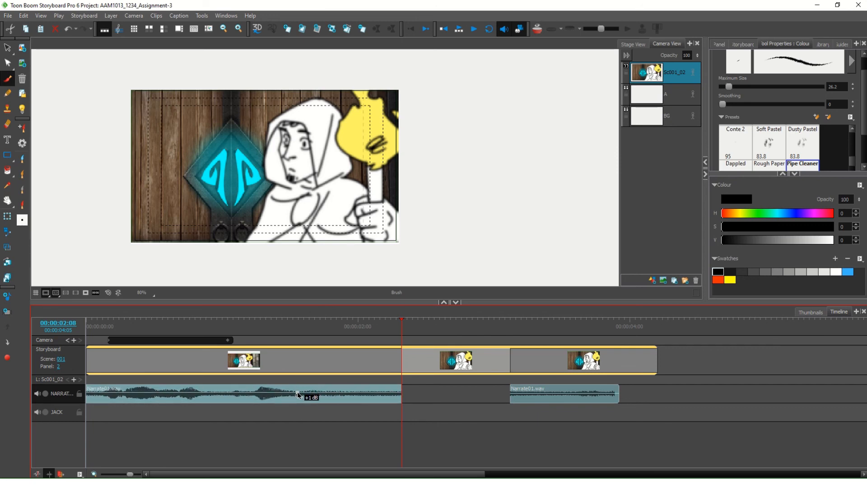
pyautogui.click(376, 392)
pyautogui.moveTo(375, 394); pyautogui.dragTo(355, 394)
pyautogui.moveTo(283, 339)
pyautogui.mouseDown()
pyautogui.moveTo(384, 338)
pyautogui.moveTo(278, 339)
pyautogui.mouseUp()
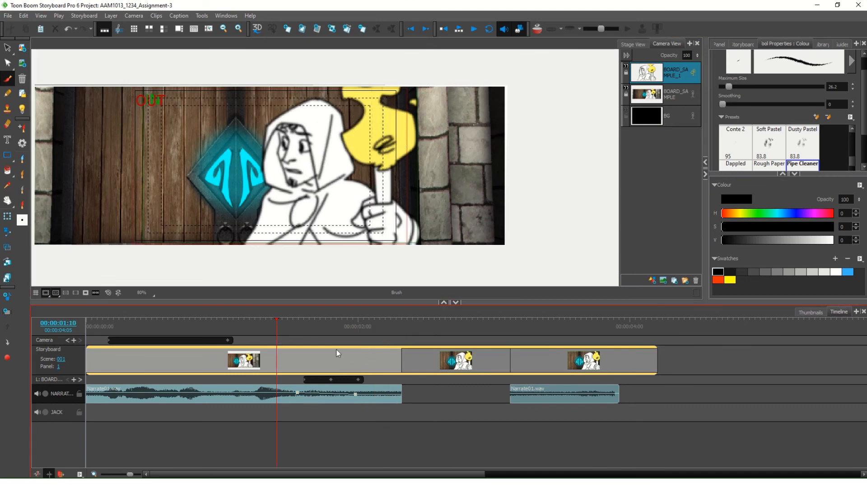
# Turn Audio Scrubbing back on and scrub through the volume points to 00:00:01:24
pyautogui.rightClick(237, 391)
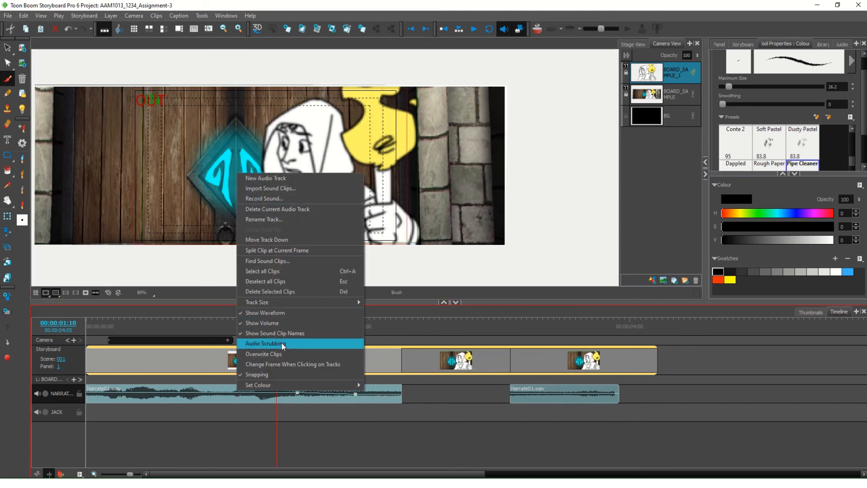
pyautogui.click(271, 343)
pyautogui.moveTo(276, 324); pyautogui.dragTo(356, 357)
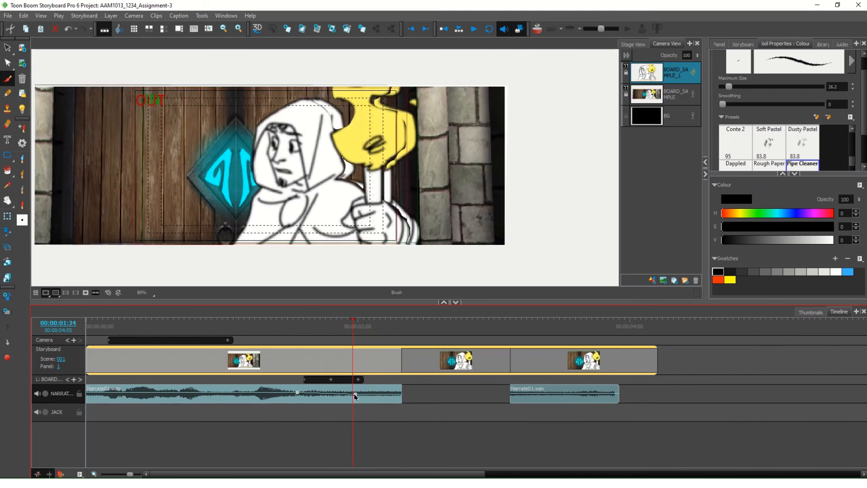
# Shape the volume of the first Narrate01 piece into a fade-in at its start and a fade-out in its later part, and play the panel
pyautogui.moveTo(356, 397); pyautogui.dragTo(354, 402)
pyautogui.moveTo(353, 336); pyautogui.dragTo(368, 351)
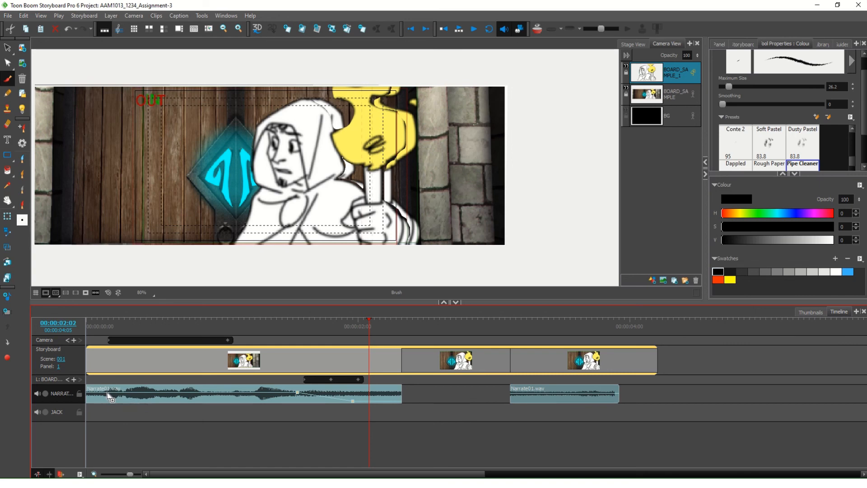
pyautogui.moveTo(92, 394); pyautogui.dragTo(90, 421)
pyautogui.moveTo(95, 327)
pyautogui.mouseDown()
pyautogui.moveTo(400, 340)
pyautogui.moveTo(87, 340)
pyautogui.moveTo(392, 341)
pyautogui.moveTo(86, 334)
pyautogui.mouseUp()
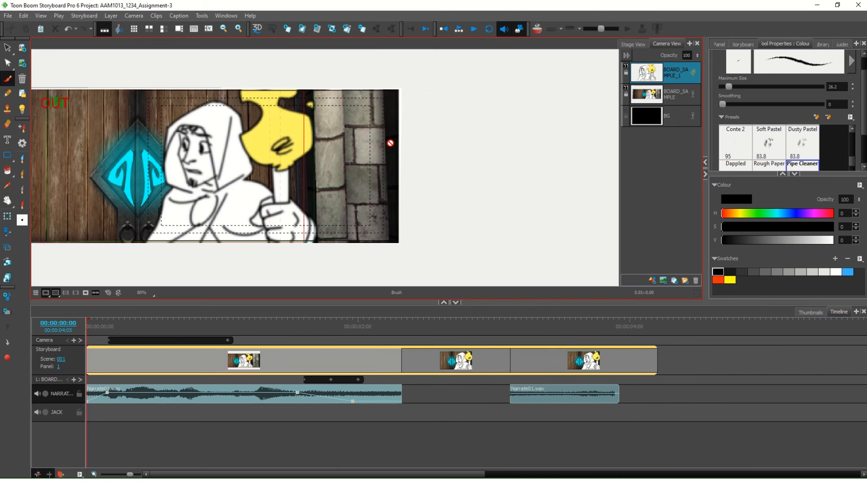
pyautogui.click(459, 32)
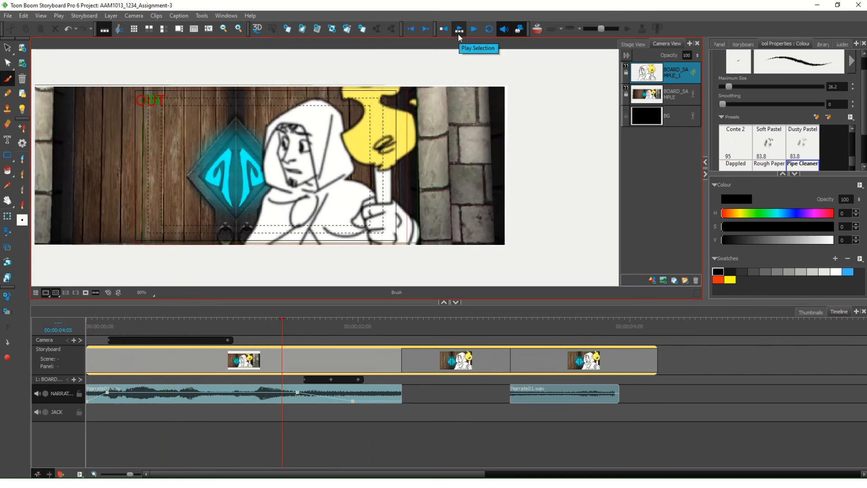
pyautogui.click(315, 406)
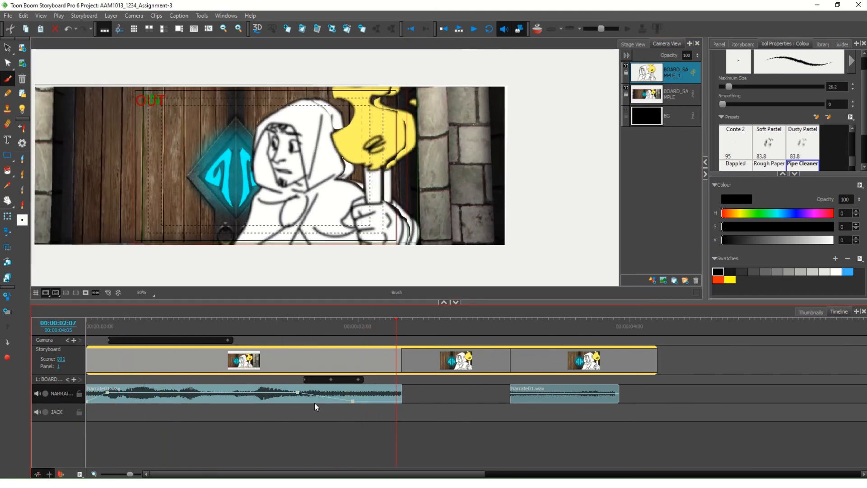
# Move the volume point that starts the fade-out later in the narration, and play the selection from 00:00:01:11
pyautogui.moveTo(297, 392); pyautogui.dragTo(331, 394)
pyautogui.click(288, 339)
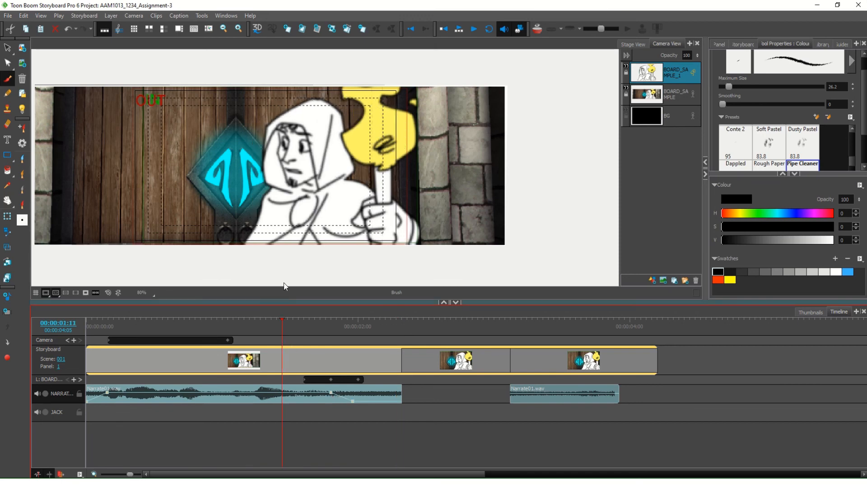
pyautogui.click(461, 29)
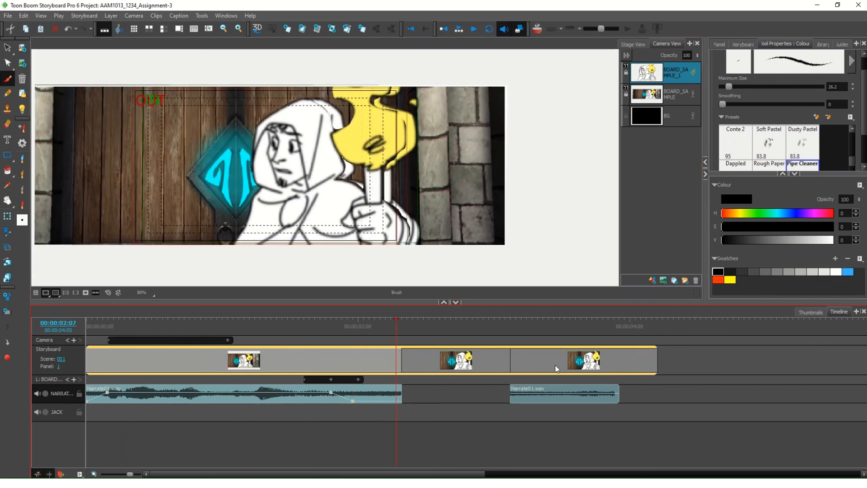
# Delete the later Narrate01 piece above the third panel, and play the whole storyboard from 00:00:00:00
pyautogui.click(567, 389)
pyautogui.press('Delete')
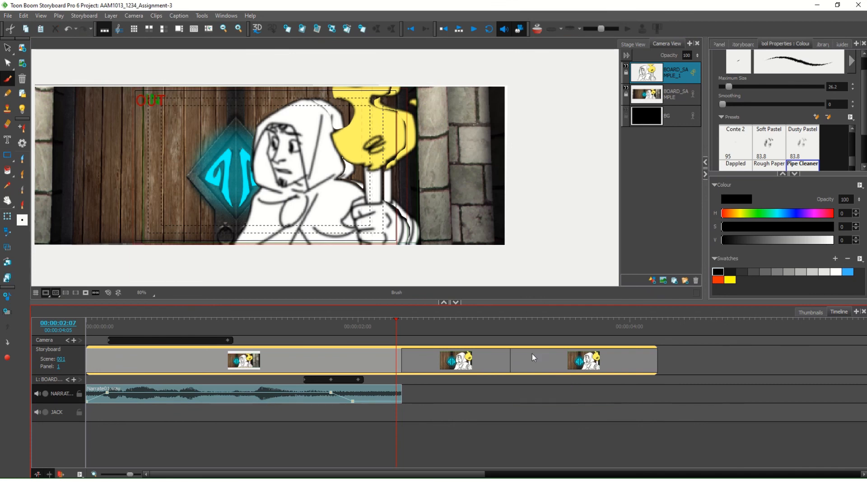
pyautogui.click(89, 327)
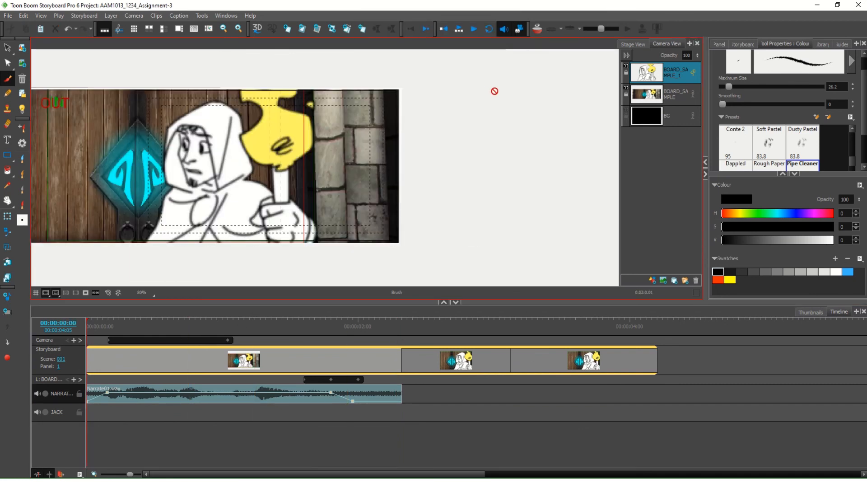
pyautogui.moveTo(130, 326); pyautogui.dragTo(86, 326)
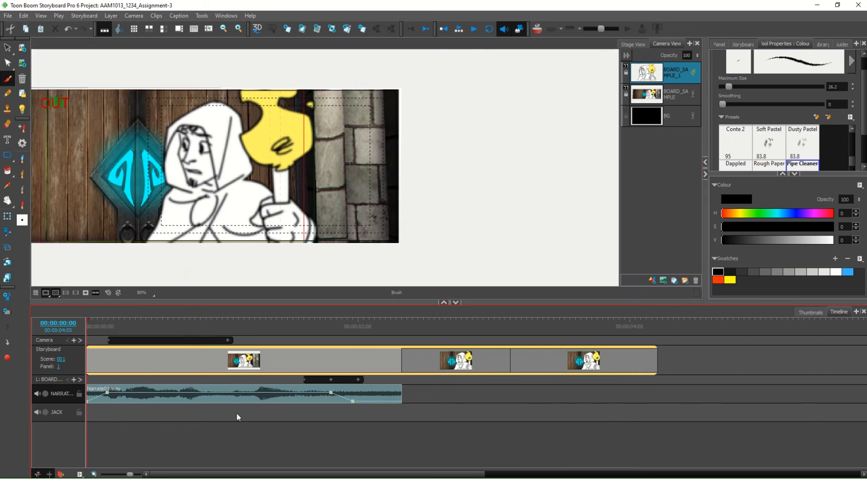
pyautogui.click(476, 28)
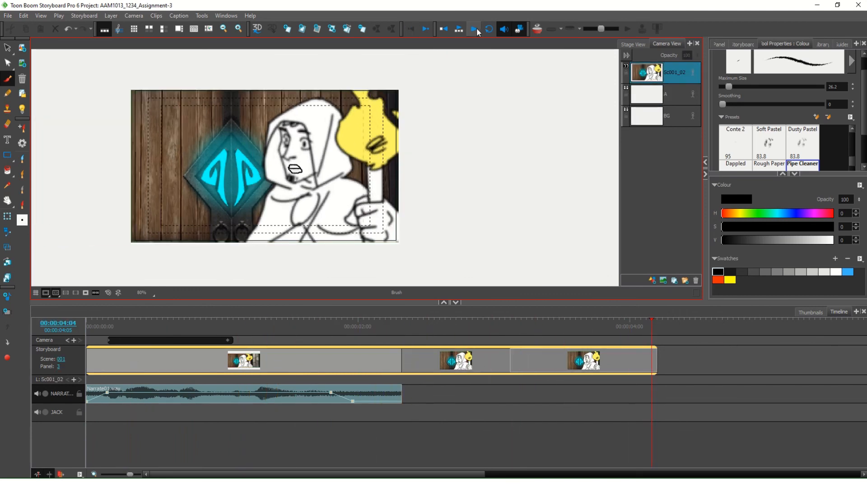
pyautogui.click(147, 455)
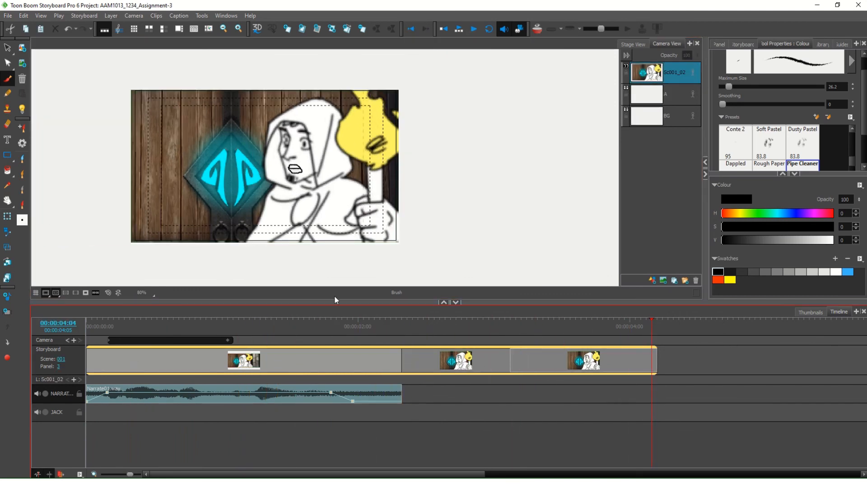
# Turn off sound playback, and mute the JACK audio track while leaving the narration track enabled
pyautogui.click(505, 30)
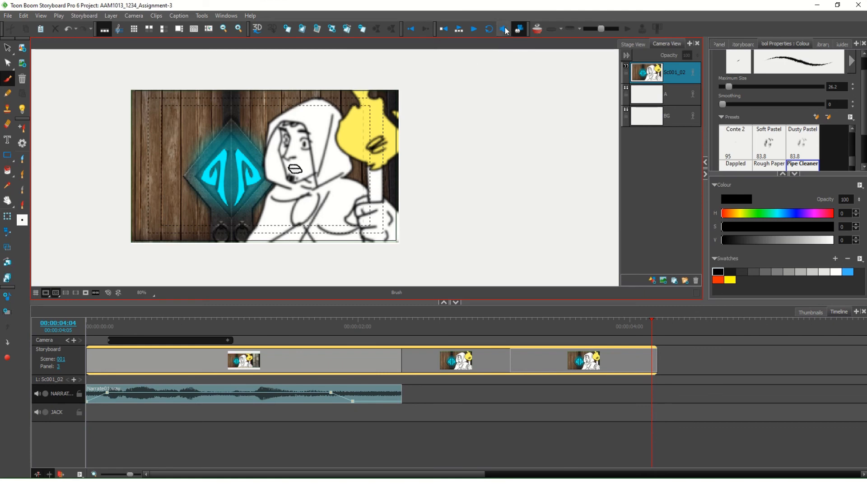
pyautogui.click(119, 336)
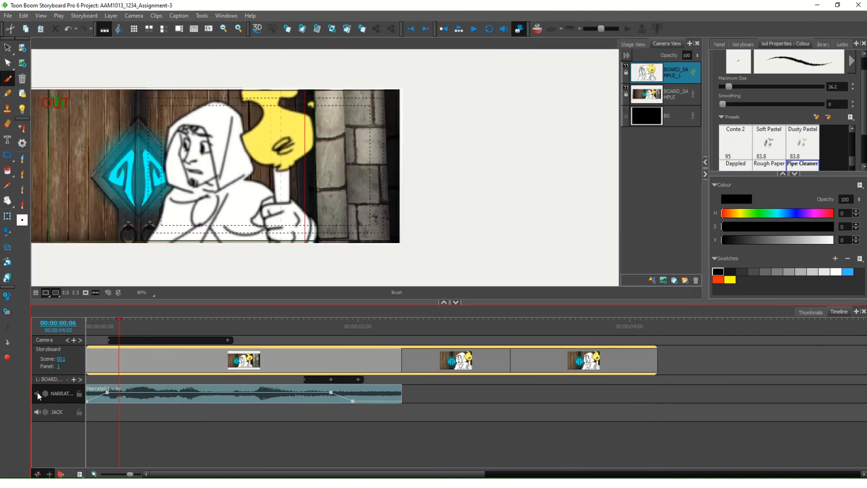
pyautogui.click(37, 413)
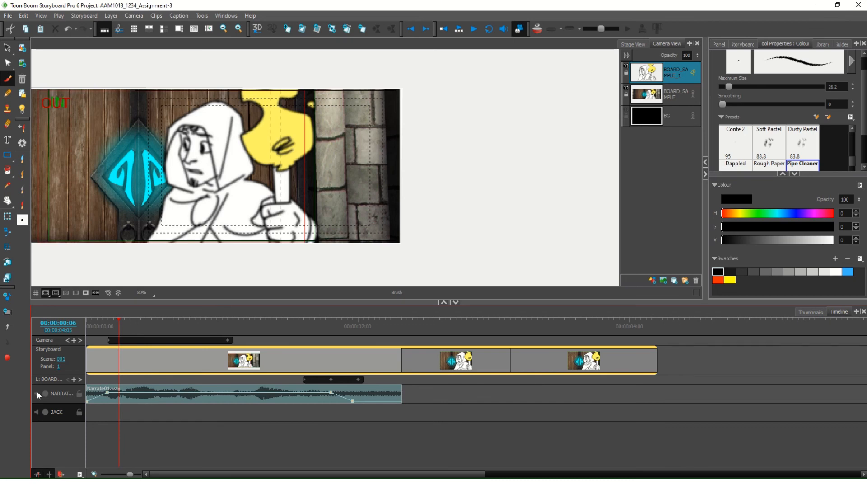
pyautogui.click(37, 393)
# Turn sound playback back on and play the storyboard from 00:00:00:00 to its end
pyautogui.moveTo(119, 326); pyautogui.dragTo(86, 325)
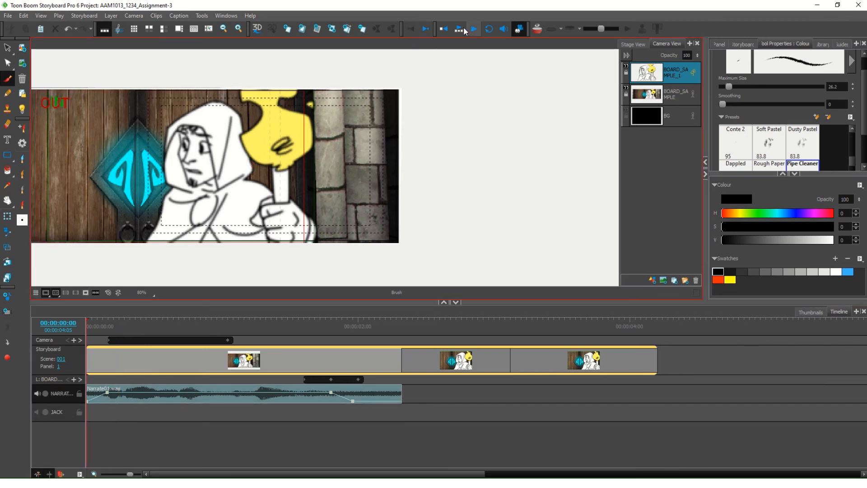
pyautogui.click(504, 29)
pyautogui.click(475, 29)
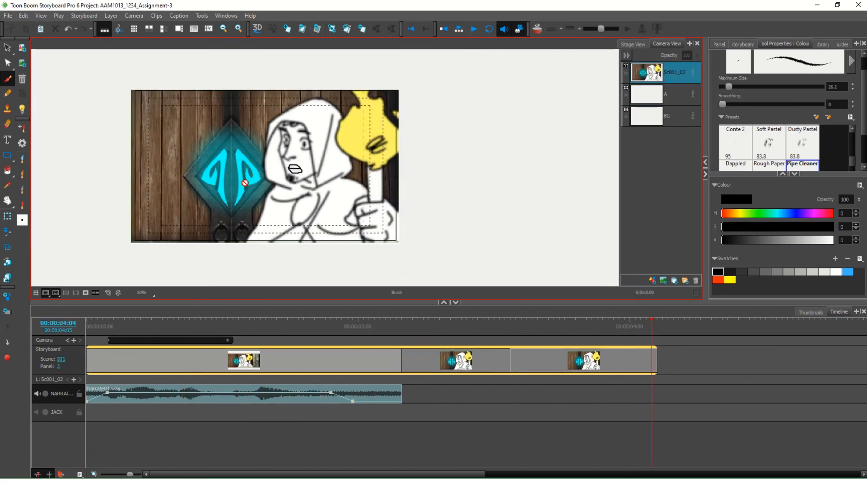
# Save the storyboard project
pyautogui.click(7, 15)
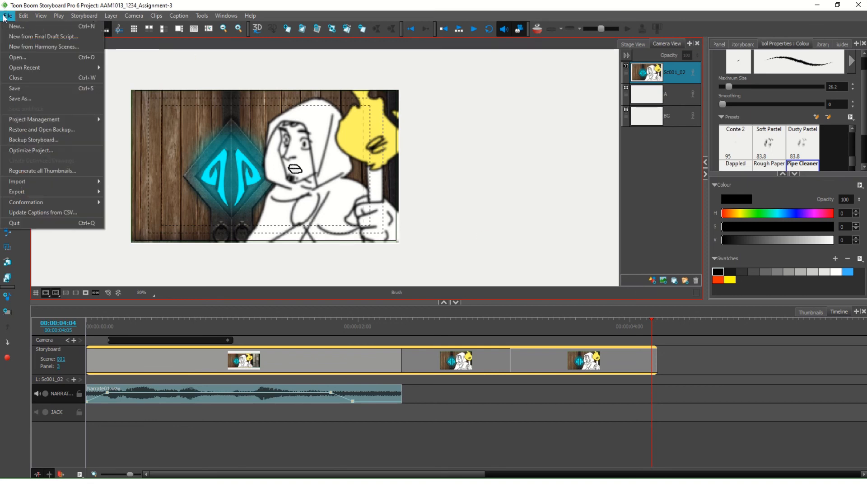
pyautogui.click(32, 88)
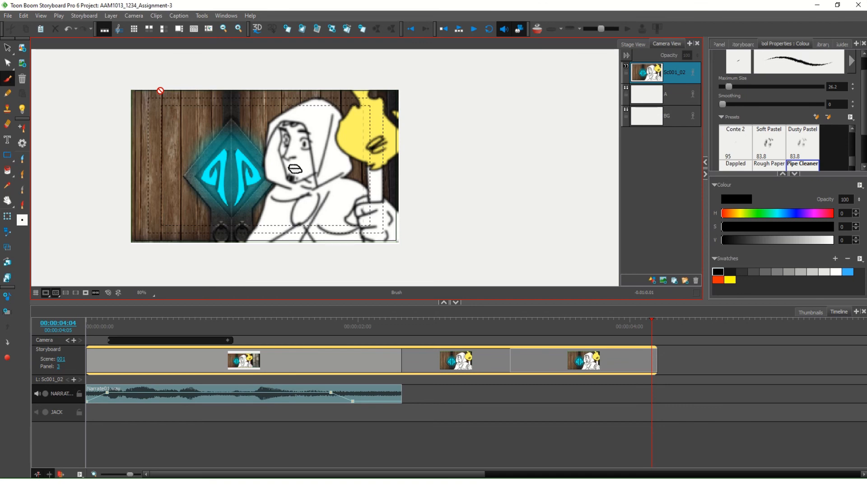
# Review the project's resolution presets, width, height and frame rate in the storyboard properties, and close the properties
pyautogui.click(83, 17)
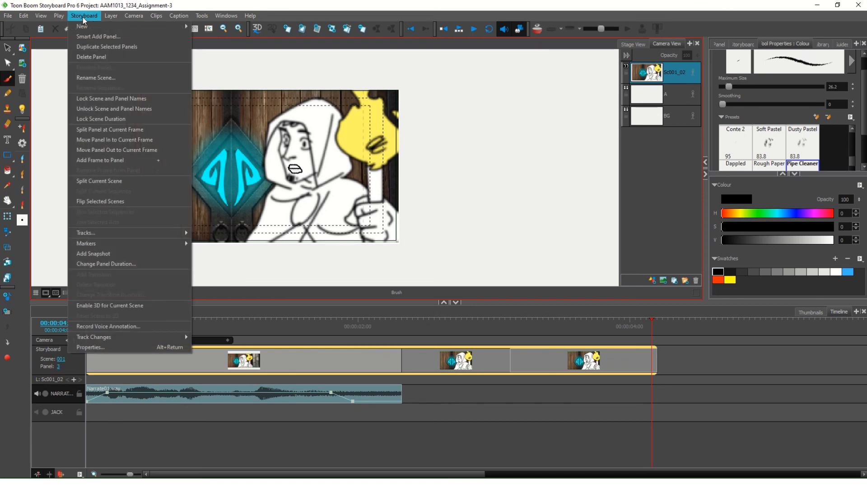
pyautogui.click(88, 347)
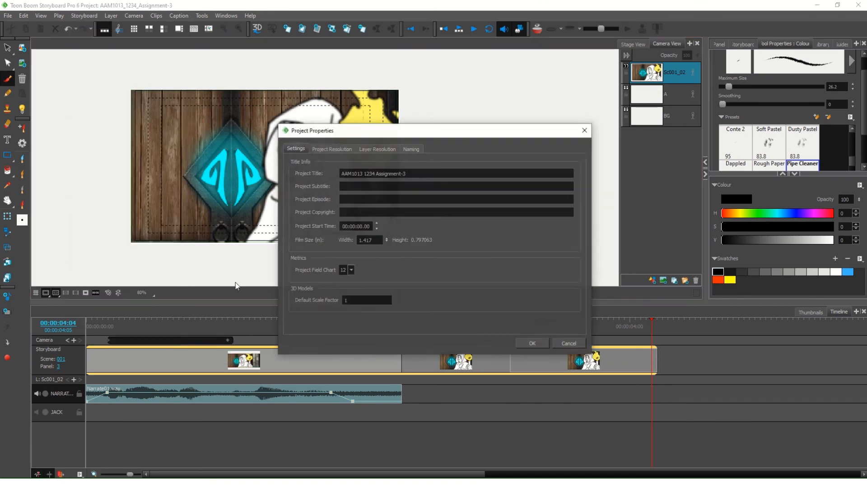
pyautogui.click(326, 149)
pyautogui.scroll(-4, 423, 205)
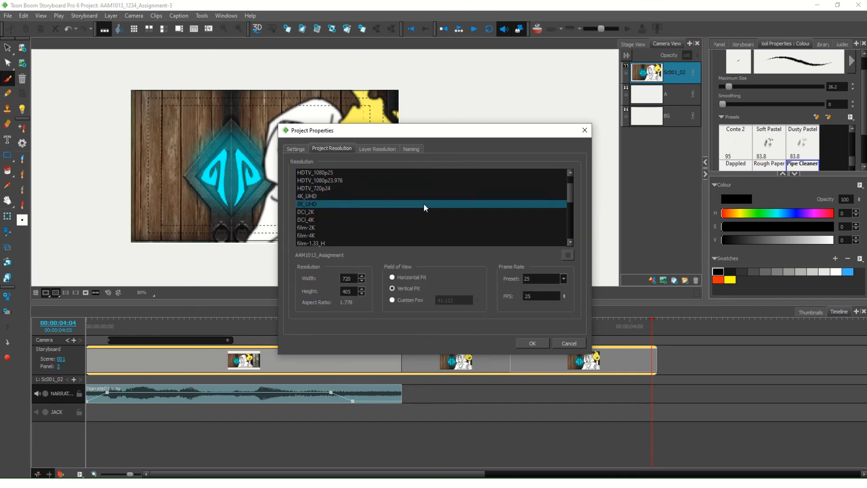
pyautogui.scroll(4, 545, 211)
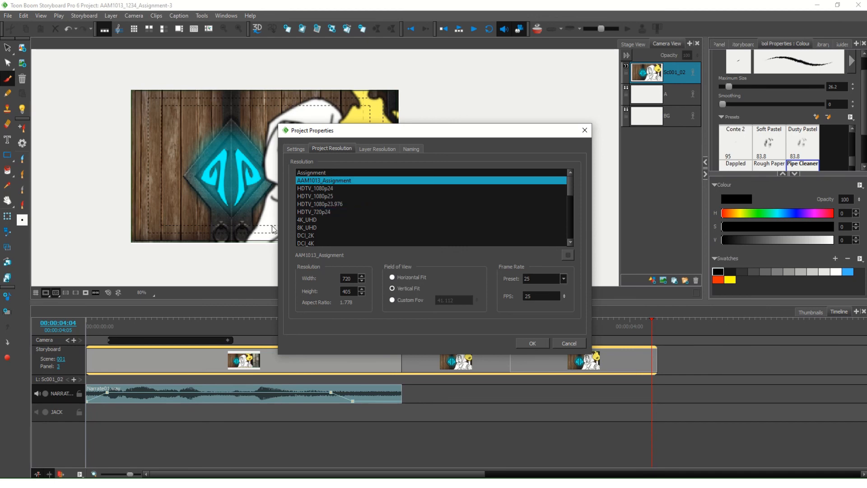
pyautogui.click(550, 296)
pyautogui.click(532, 344)
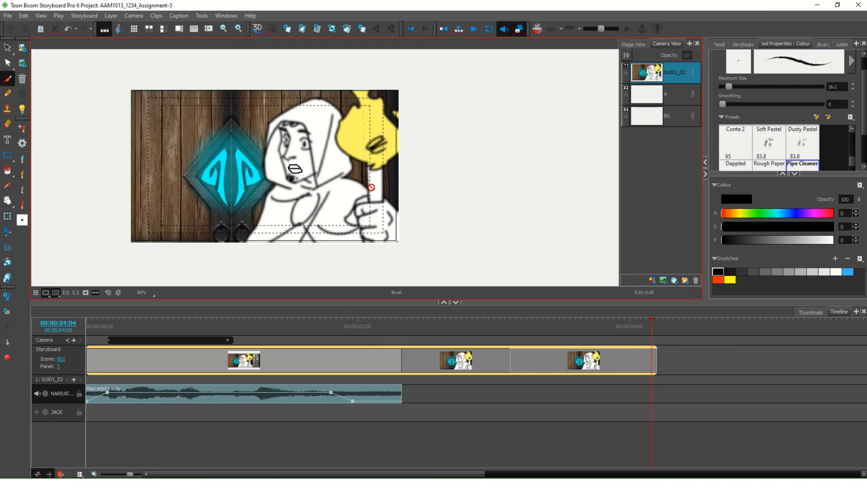
# Save the project once more after reviewing its properties
pyautogui.click(8, 18)
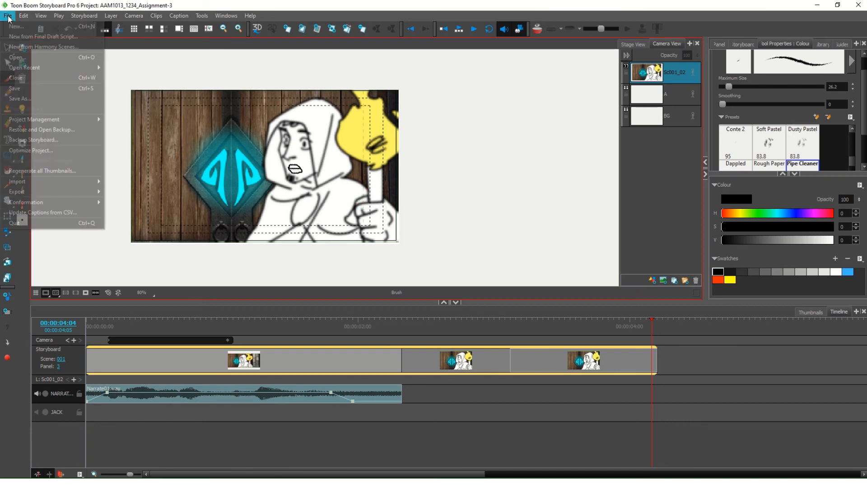
pyautogui.click(28, 87)
pyautogui.moveTo(402, 5)
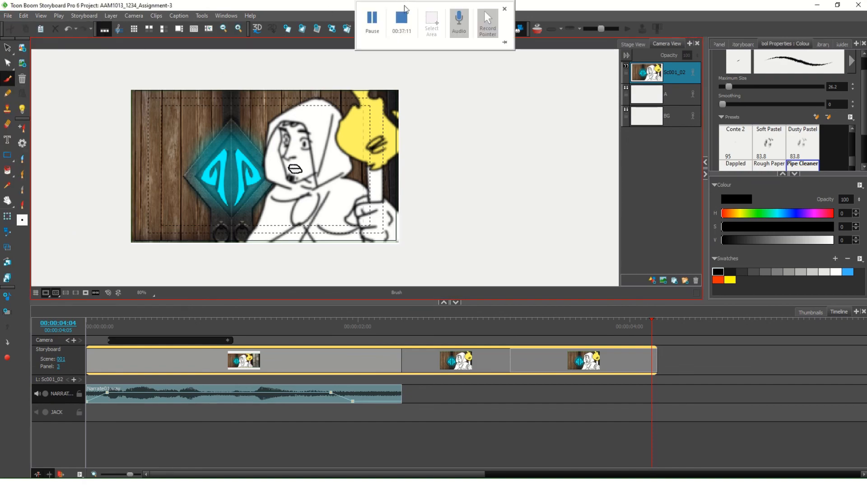